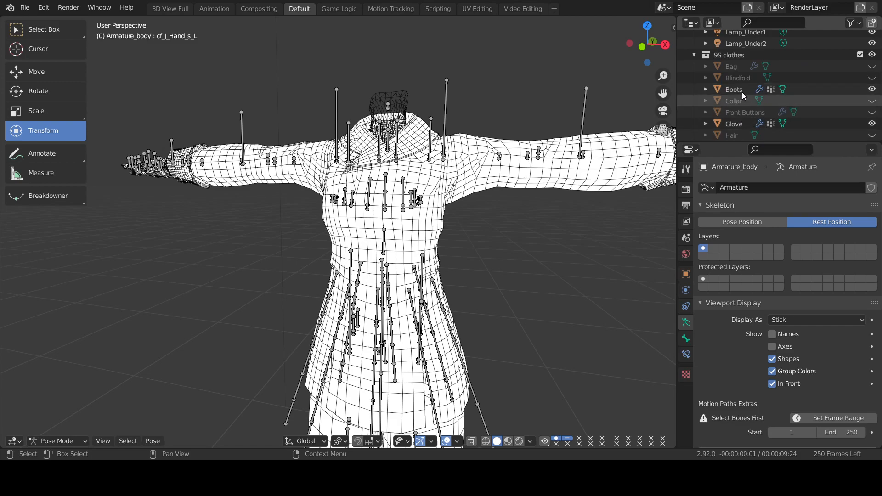
Unhide Bag and Front Buttons in the 9S clothes collection and make Front Buttons the active object in Object Mode.
{"action": "left_click", "coordinate": [872, 66]}
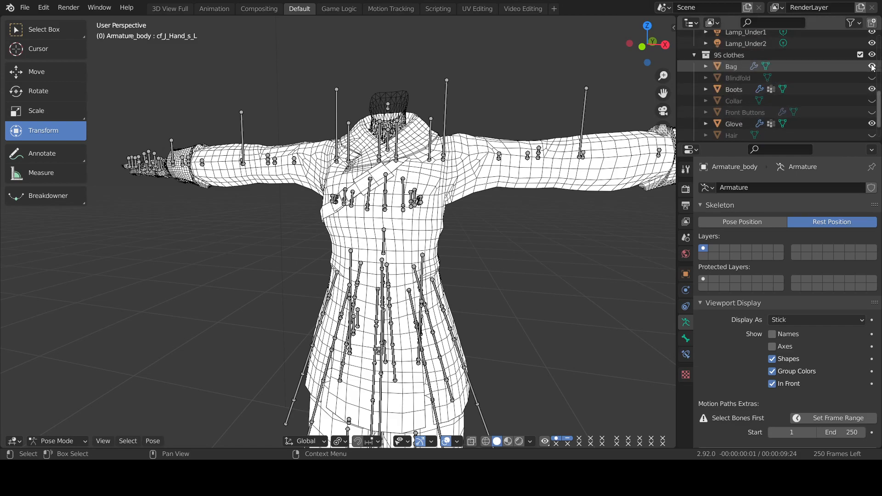
{"action": "left_click", "coordinate": [873, 113]}
{"action": "right_click", "coordinate": [857, 114]}
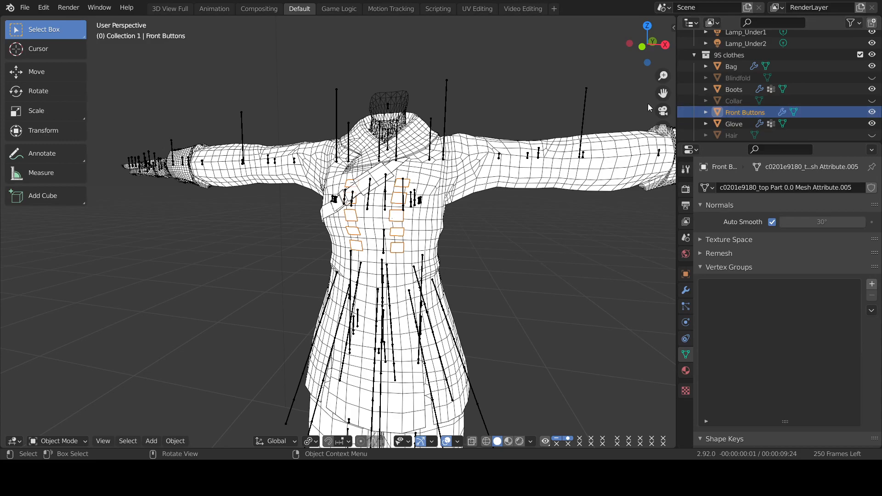
Set the viewport to orthographic projection and frame the front of the jacket around the buttons.
{"action": "mouse_move", "coordinate": [646, 48]}
{"action": "left_mouse_down"}
{"action": "mouse_move", "coordinate": [670, 37]}
{"action": "mouse_move", "coordinate": [662, 17]}
{"action": "mouse_move", "coordinate": [621, 58]}
{"action": "mouse_move", "coordinate": [615, 77]}
{"action": "mouse_move", "coordinate": [654, 87]}
{"action": "mouse_move", "coordinate": [648, 44]}
{"action": "left_mouse_up"}
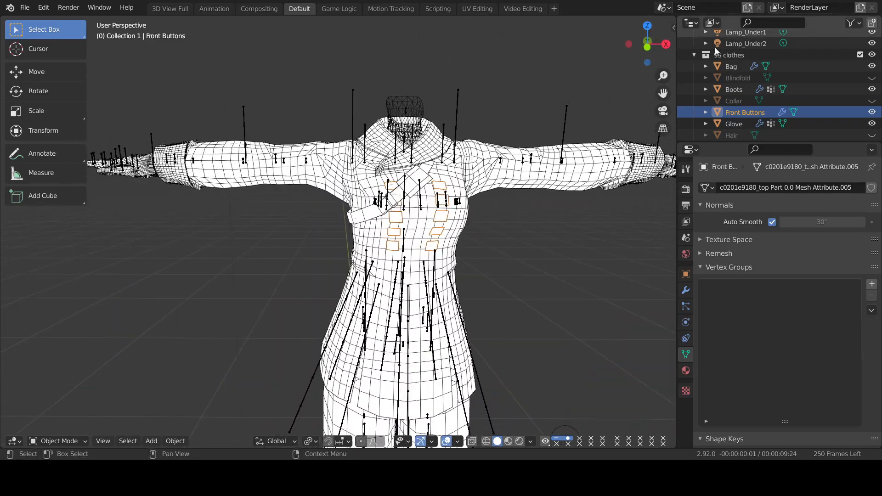
{"action": "left_click", "coordinate": [663, 129]}
{"action": "scroll", "coordinate": [543, 143], "scroll_direction": "up", "scroll_amount": 3}
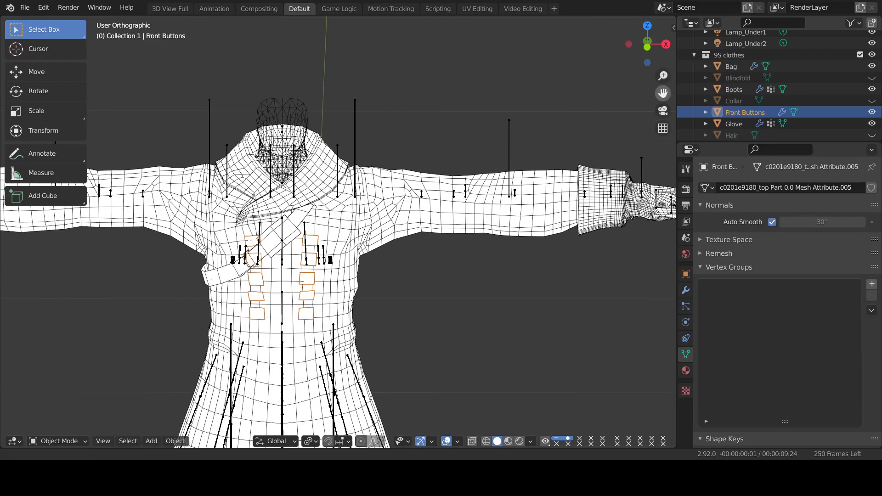
{"action": "left_click_drag", "start_coordinate": [663, 94], "coordinate": [683, 59]}
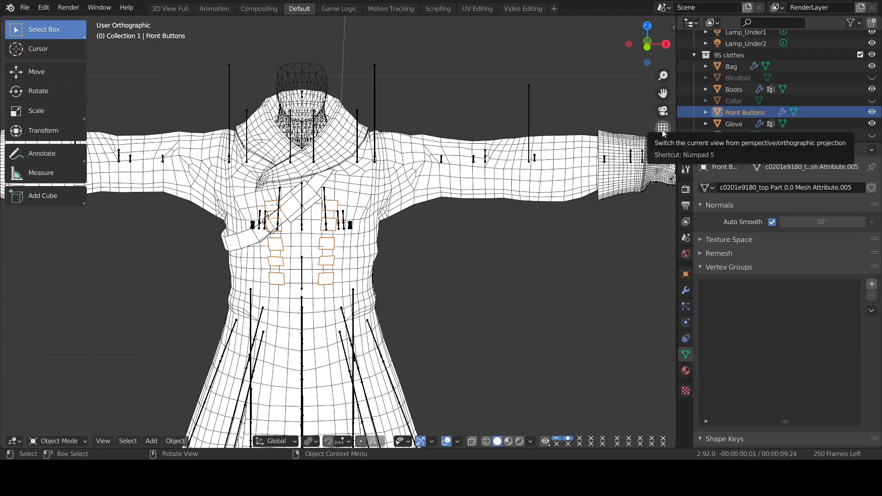
{"action": "left_click", "coordinate": [663, 129]}
{"action": "left_click", "coordinate": [663, 129]}
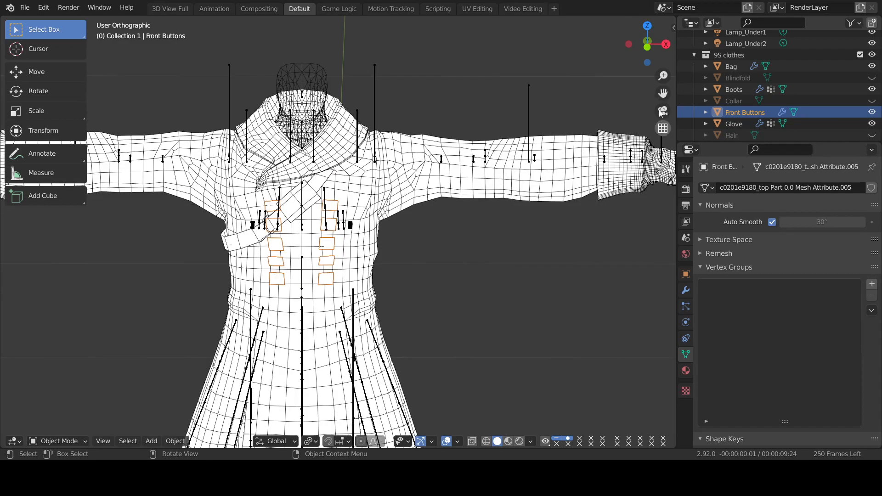
{"action": "left_click_drag", "start_coordinate": [663, 94], "coordinate": [731, 73]}
{"action": "left_click_drag", "start_coordinate": [648, 61], "coordinate": [596, 76]}
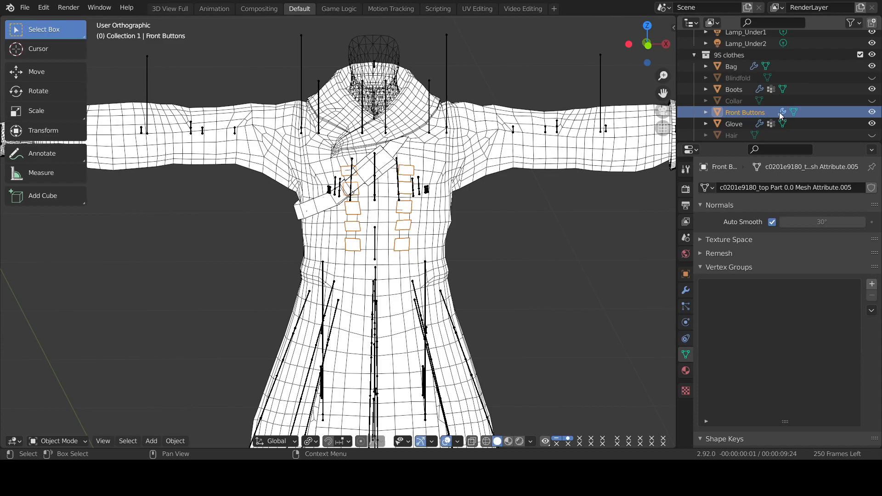
Extend the selection from Front Buttons through Jacket and transfer weights onto Front Buttons in Weight Paint mode.
{"action": "scroll", "coordinate": [780, 116], "scroll_direction": "down", "scroll_amount": 2}
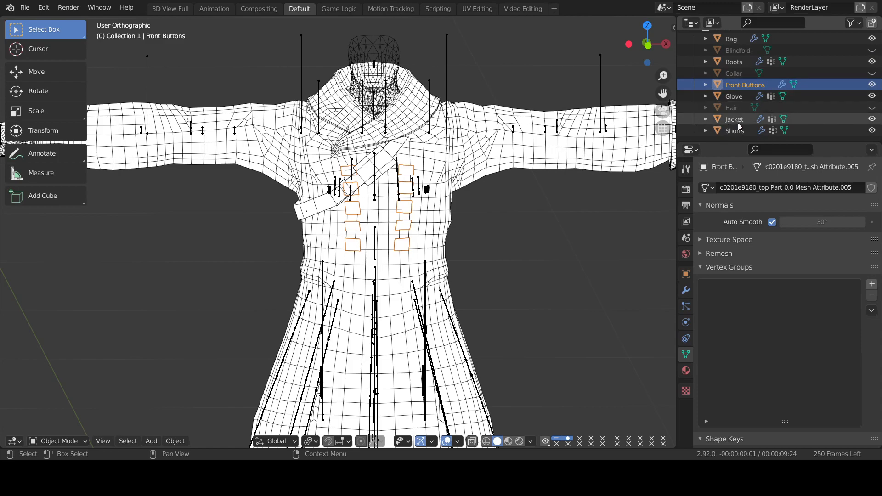
{"action": "left_click", "coordinate": [738, 121], "text": "shift"}
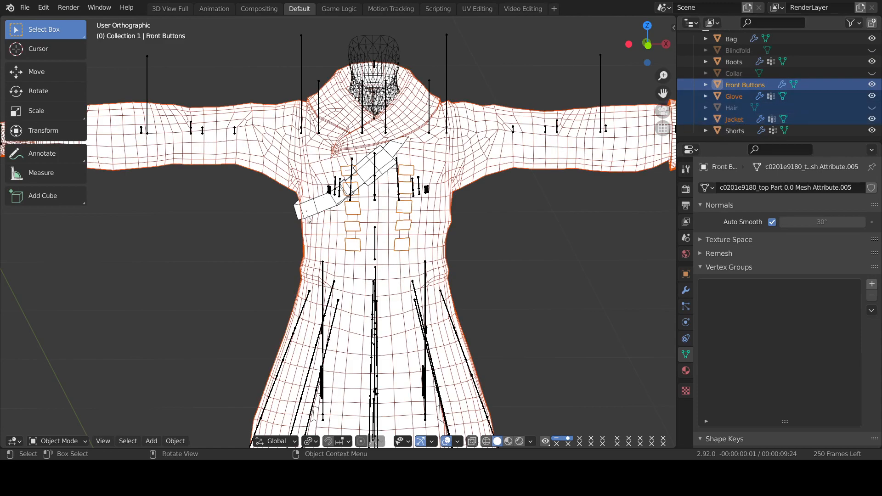
{"action": "left_click", "coordinate": [72, 440]}
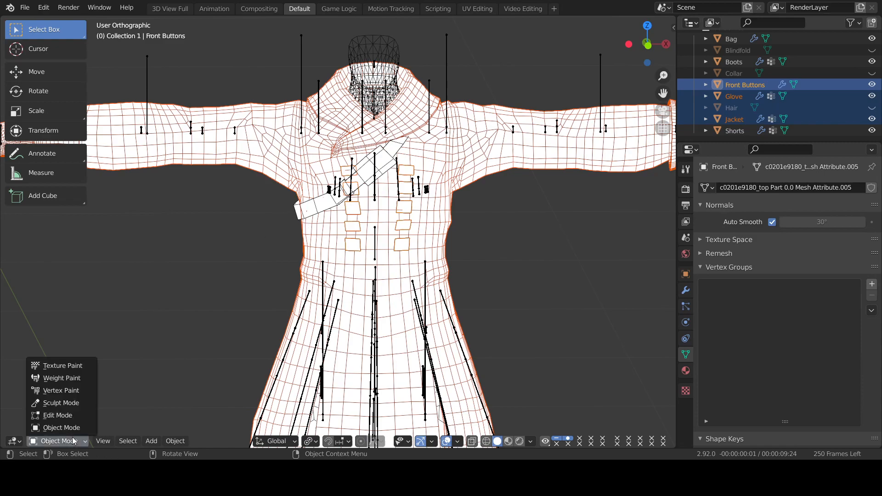
{"action": "left_click", "coordinate": [64, 378]}
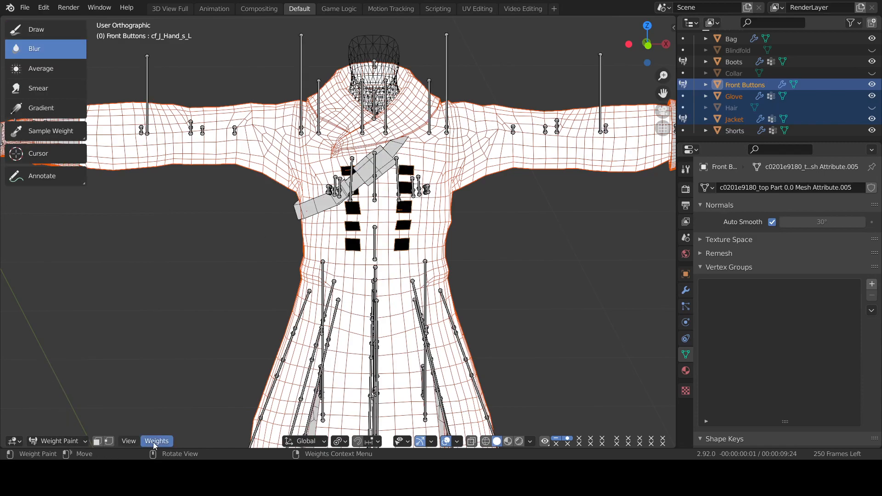
{"action": "left_click", "coordinate": [155, 442]}
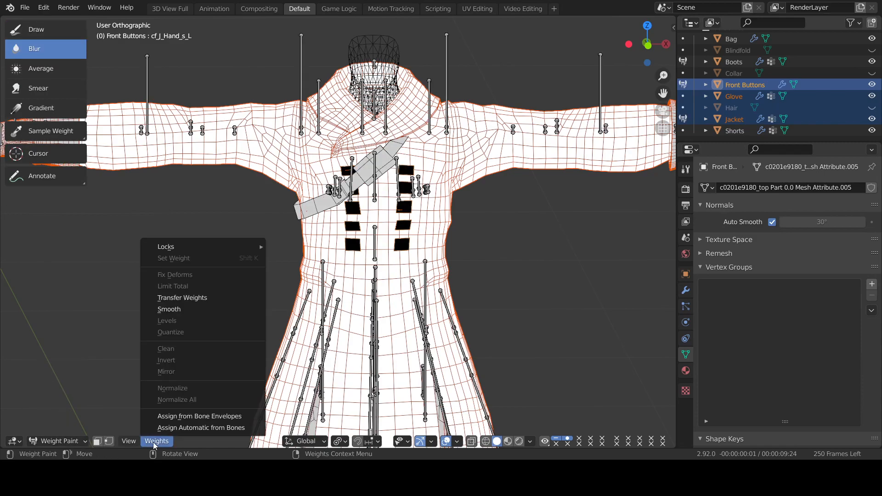
{"action": "left_click", "coordinate": [199, 297]}
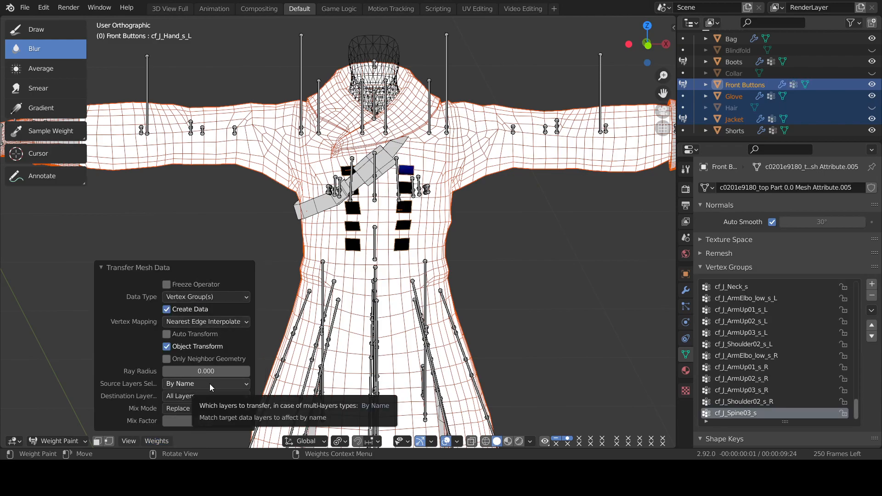
Try Nearest Face Interpolated vertex mapping for the weight transfer and return it to Nearest Edge Interpolated.
{"action": "left_click", "coordinate": [243, 322]}
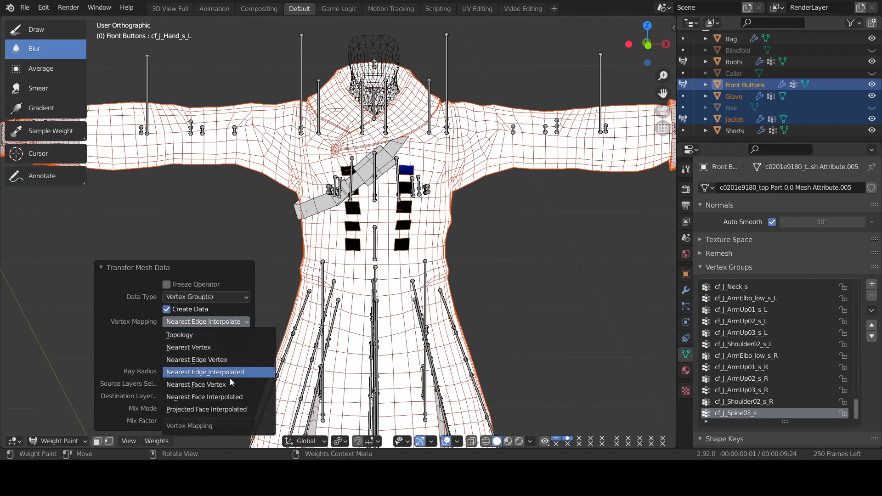
{"action": "left_click", "coordinate": [230, 394]}
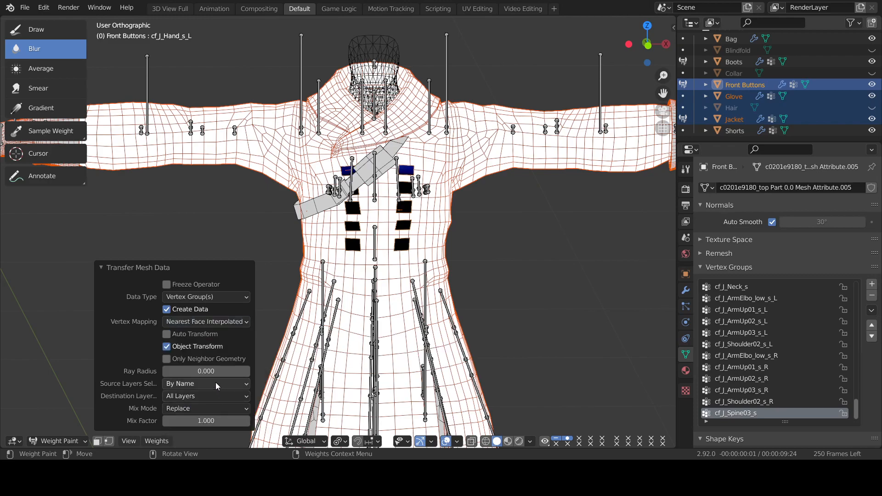
{"action": "left_click", "coordinate": [224, 322]}
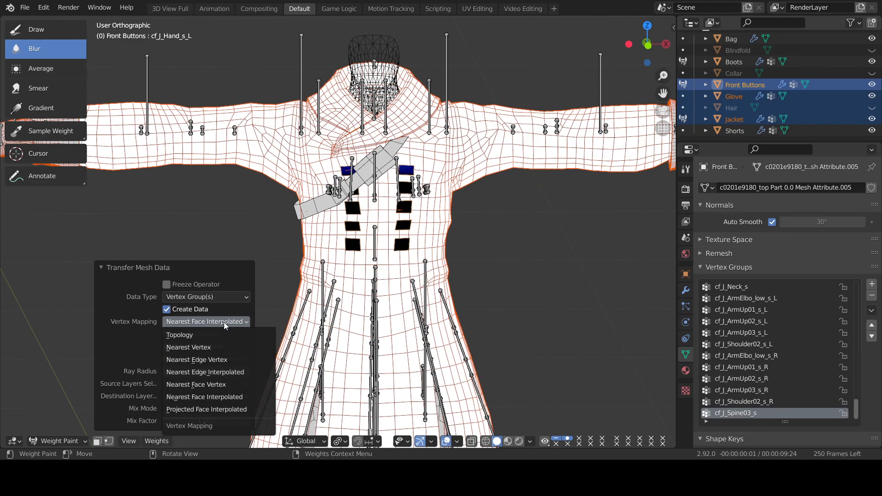
{"action": "left_click", "coordinate": [223, 372]}
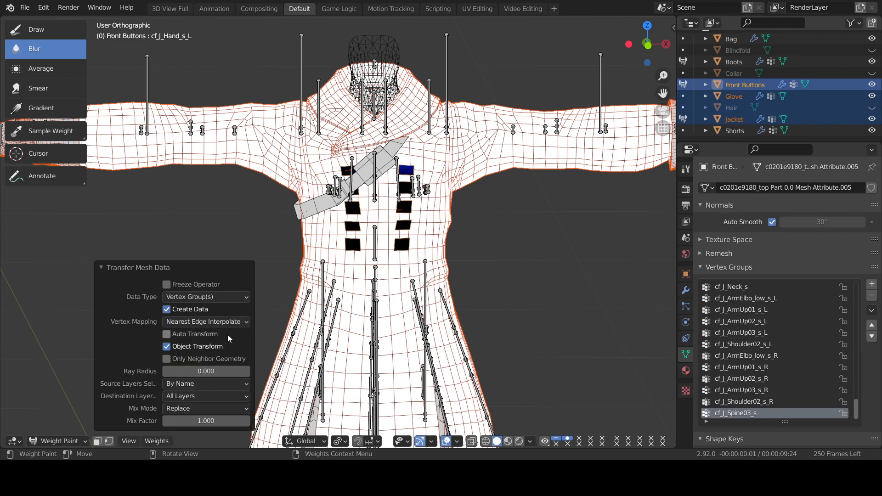
{"action": "left_click", "coordinate": [218, 396]}
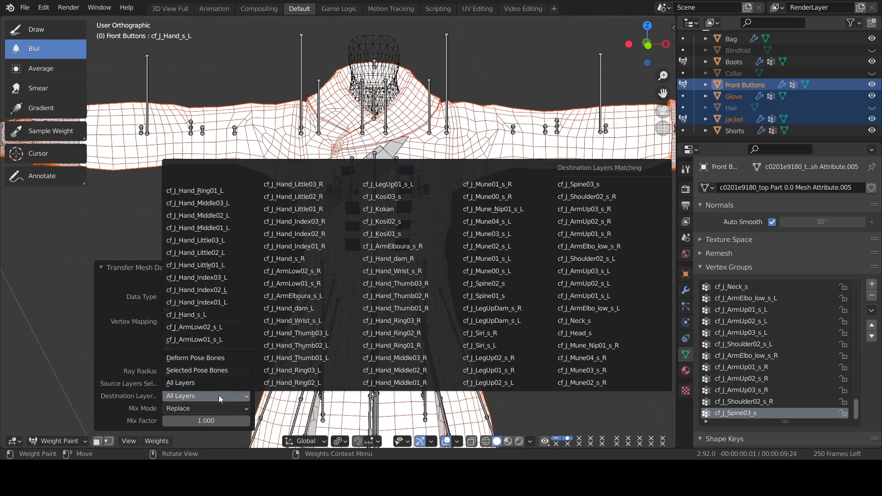
{"action": "left_click", "coordinate": [218, 396]}
{"action": "left_click", "coordinate": [597, 286]}
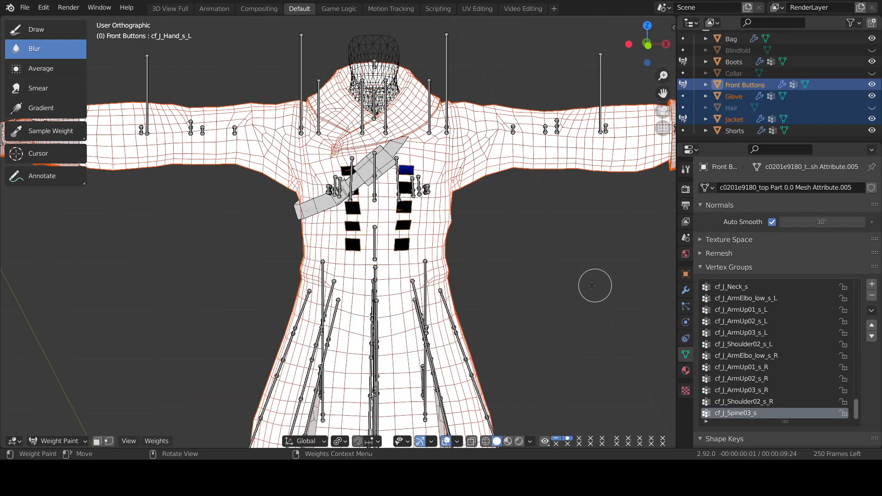
Hide the Bag mesh so its strap no longer covers the front buttons.
{"action": "scroll", "coordinate": [510, 340], "scroll_direction": "down", "scroll_amount": 1}
{"action": "scroll", "coordinate": [510, 340], "scroll_direction": "up", "scroll_amount": 2}
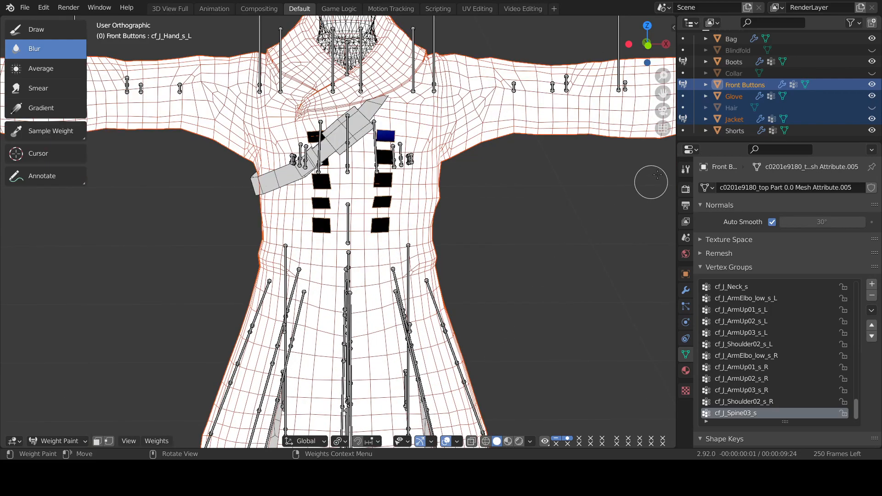
{"action": "left_click_drag", "start_coordinate": [663, 93], "coordinate": [712, 108]}
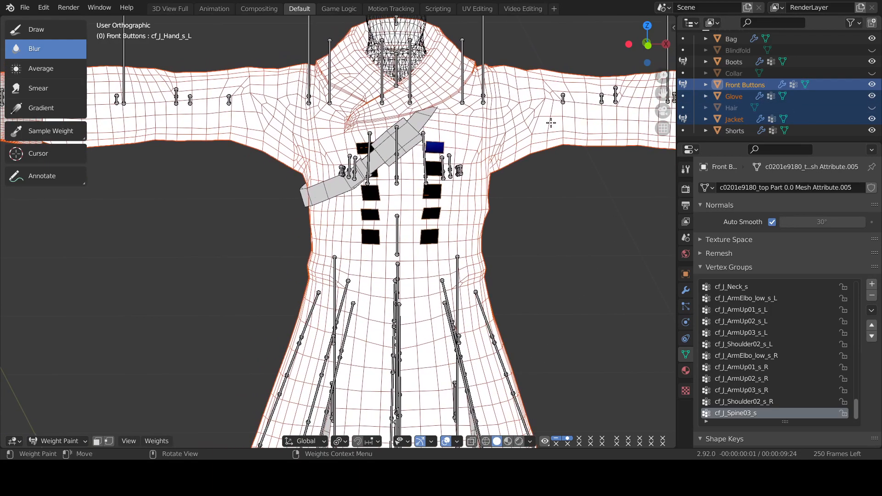
{"action": "scroll", "coordinate": [466, 205], "scroll_direction": "up", "scroll_amount": 3}
{"action": "mouse_move", "coordinate": [647, 46]}
{"action": "left_mouse_down"}
{"action": "mouse_move", "coordinate": [655, 46]}
{"action": "mouse_move", "coordinate": [639, 47]}
{"action": "left_mouse_up"}
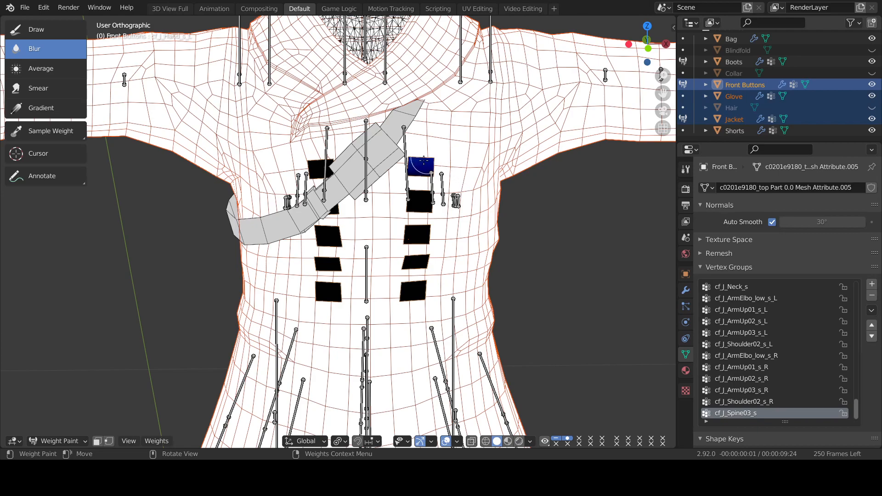
{"action": "scroll", "coordinate": [815, 105], "scroll_direction": "up", "scroll_amount": 2}
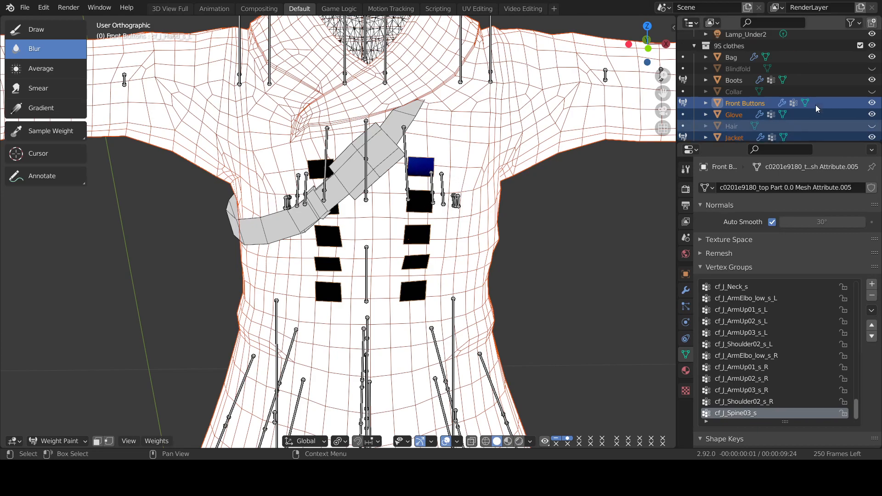
{"action": "left_click", "coordinate": [872, 57]}
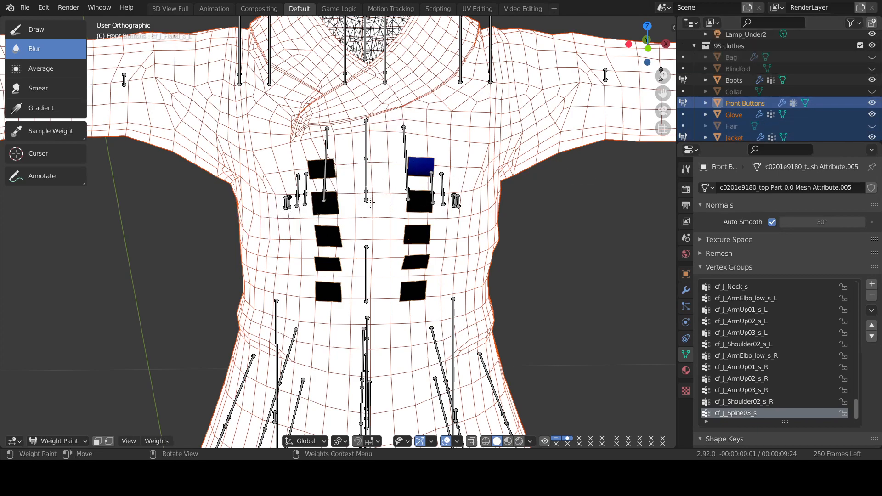
Use the Average brush on the cf_J_Spine03_s weights of the top button on the model's left side.
{"action": "left_click", "coordinate": [61, 71]}
{"action": "mouse_move", "coordinate": [418, 177]}
{"action": "left_mouse_down"}
{"action": "mouse_move", "coordinate": [401, 165]}
{"action": "mouse_move", "coordinate": [444, 162]}
{"action": "left_mouse_up"}
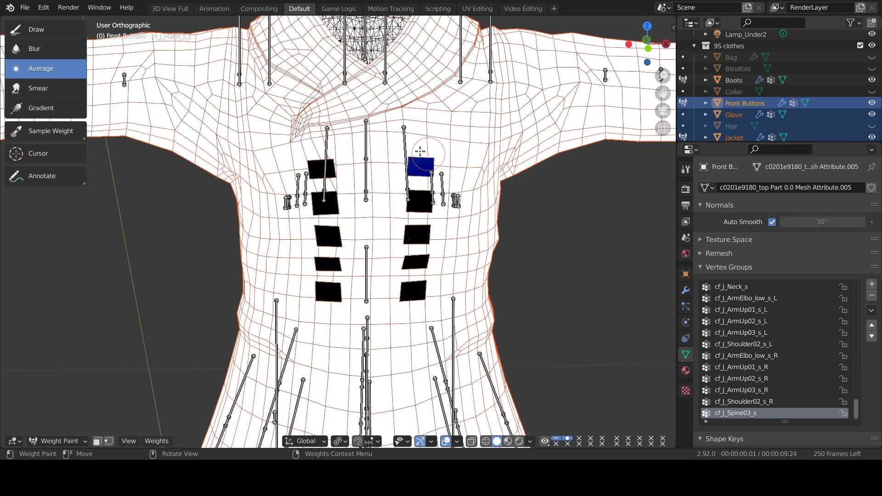
{"action": "mouse_move", "coordinate": [638, 52]}
{"action": "left_mouse_down"}
{"action": "mouse_move", "coordinate": [670, 47]}
{"action": "mouse_move", "coordinate": [637, 39]}
{"action": "mouse_move", "coordinate": [638, 46]}
{"action": "left_mouse_up"}
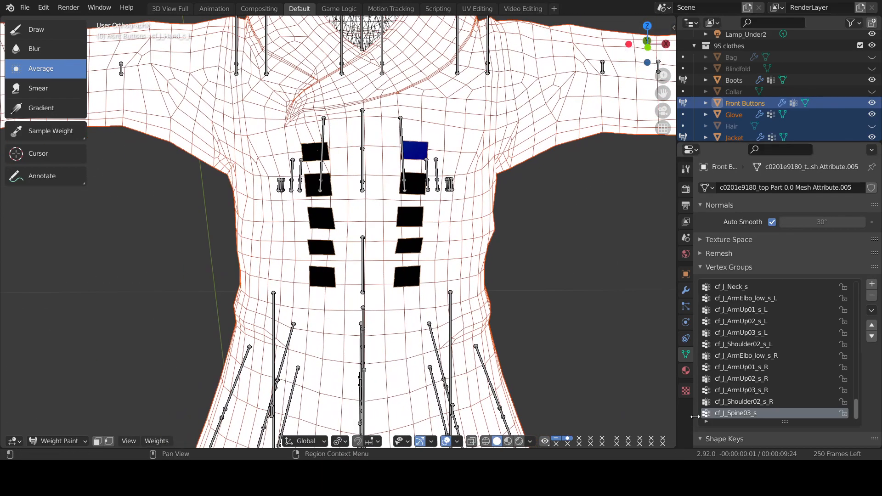
Remove the arm, shoulder, neck and head vertex groups, cf_J_Shoulder02_s_R up through cf_J_Head_s, from Front Buttons.
{"action": "left_click", "coordinate": [735, 403]}
{"action": "left_click", "coordinate": [872, 297]}
{"action": "left_click", "coordinate": [872, 297]}
{"action": "left_click", "coordinate": [872, 297]}
{"action": "left_click", "coordinate": [872, 297]}
{"action": "left_click", "coordinate": [872, 297]}
{"action": "left_click", "coordinate": [872, 297]}
{"action": "left_click", "coordinate": [872, 297]}
{"action": "left_click", "coordinate": [873, 297]}
{"action": "left_click", "coordinate": [872, 297]}
{"action": "left_click", "coordinate": [872, 297]}
{"action": "left_click", "coordinate": [872, 296]}
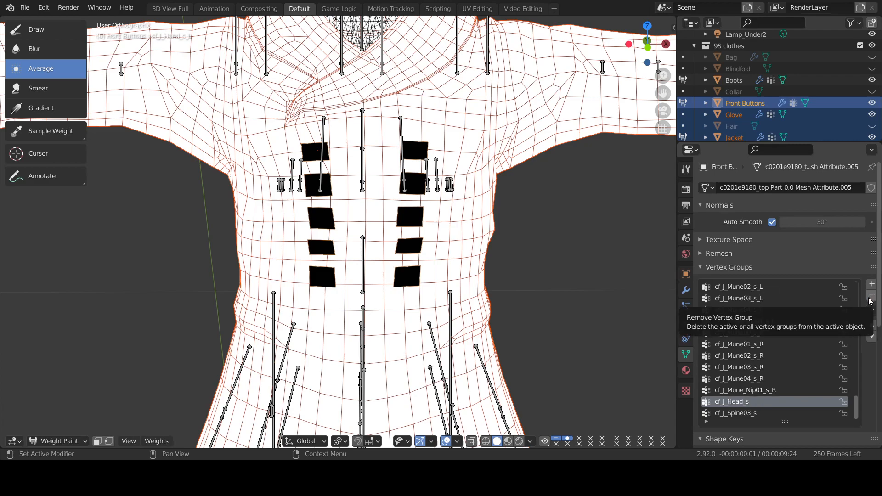
{"action": "left_click", "coordinate": [870, 297]}
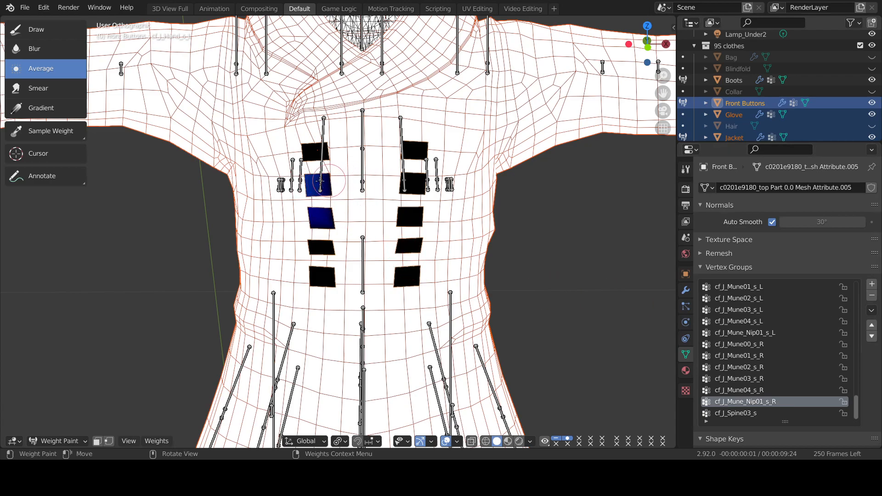
Average the cf_J_Mune_Nip01_s_R weights on the second and third buttons of the model's right column.
{"action": "right_click", "coordinate": [150, 306]}
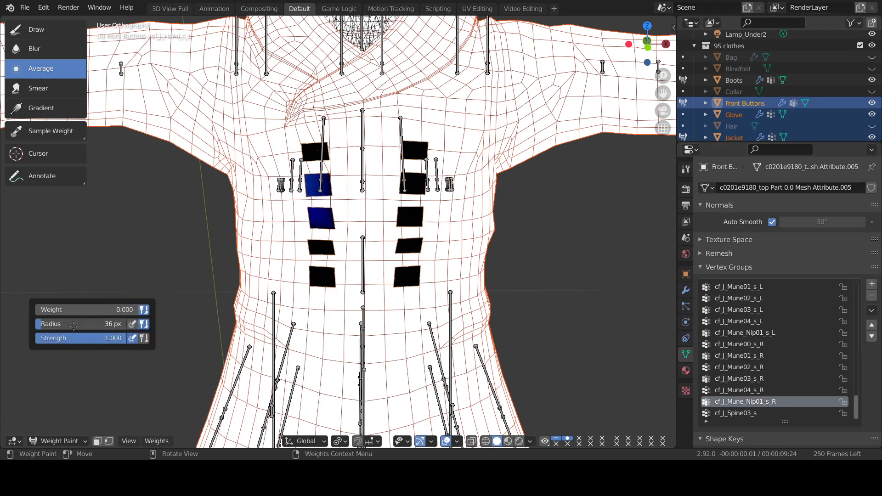
{"action": "mouse_move", "coordinate": [316, 208]}
{"action": "left_mouse_down"}
{"action": "mouse_move", "coordinate": [324, 184]}
{"action": "mouse_move", "coordinate": [316, 206]}
{"action": "mouse_move", "coordinate": [327, 210]}
{"action": "left_mouse_up"}
{"action": "key", "text": "ctrl+z"}
{"action": "scroll", "coordinate": [205, 235], "scroll_direction": "down", "scroll_amount": 1}
{"action": "scroll", "coordinate": [205, 236], "scroll_direction": "up", "scroll_amount": 3}
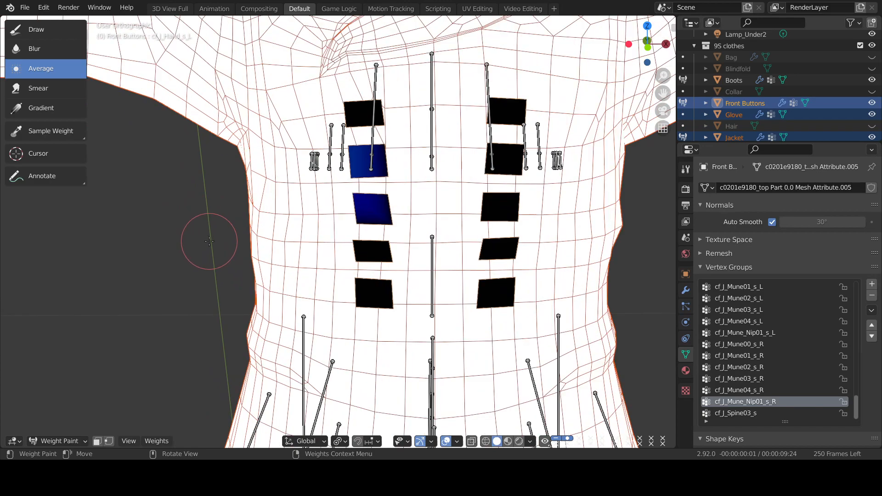
{"action": "scroll", "coordinate": [208, 242], "scroll_direction": "up", "scroll_amount": 1}
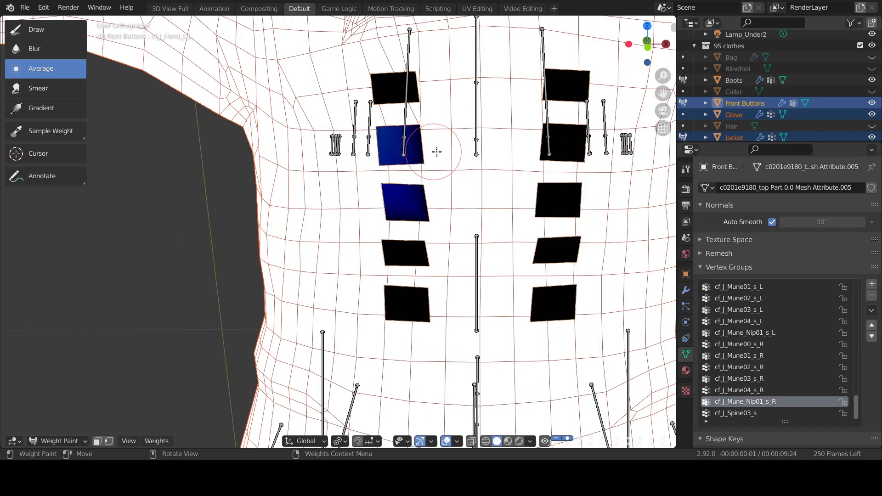
{"action": "scroll", "coordinate": [416, 154], "scroll_direction": "down", "scroll_amount": 1}
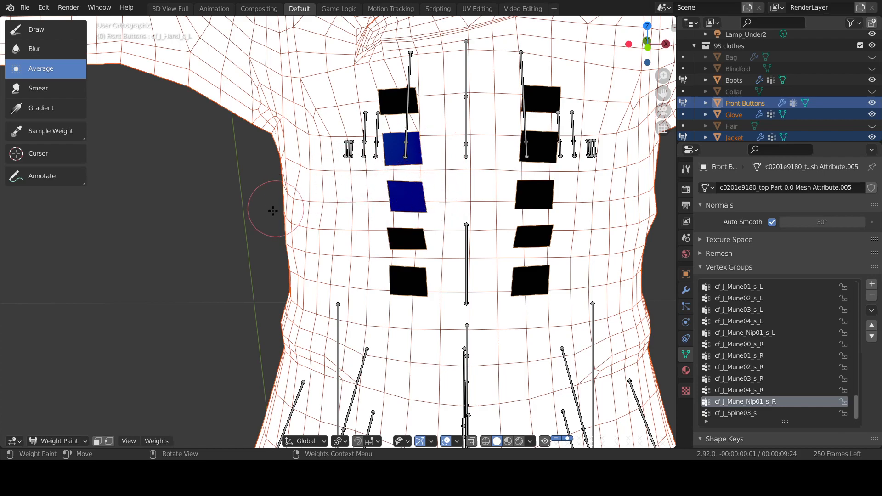
{"action": "mouse_move", "coordinate": [663, 93]}
{"action": "left_mouse_down"}
{"action": "mouse_move", "coordinate": [550, 129]}
{"action": "mouse_move", "coordinate": [535, 152]}
{"action": "left_mouse_up"}
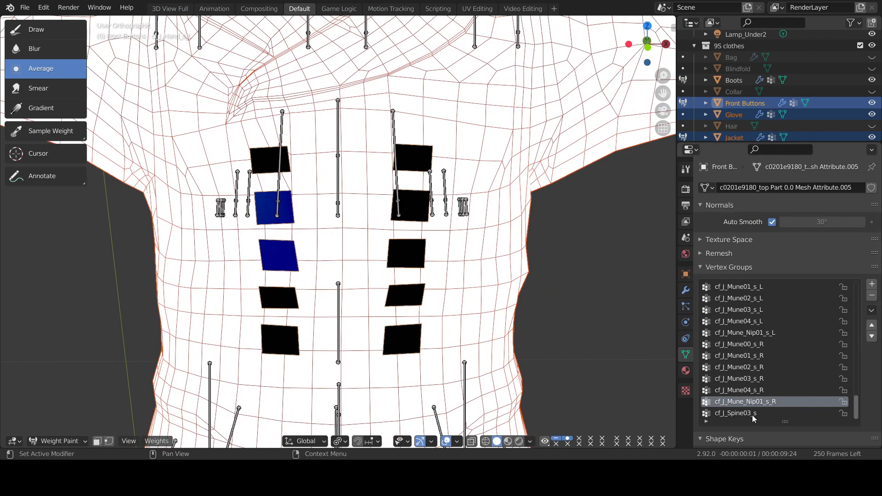
Review the cf_J_Mune04_s_R weights and average the cf_J_Mune03_s_R weights on the buttons of the model's right column.
{"action": "left_click", "coordinate": [741, 391]}
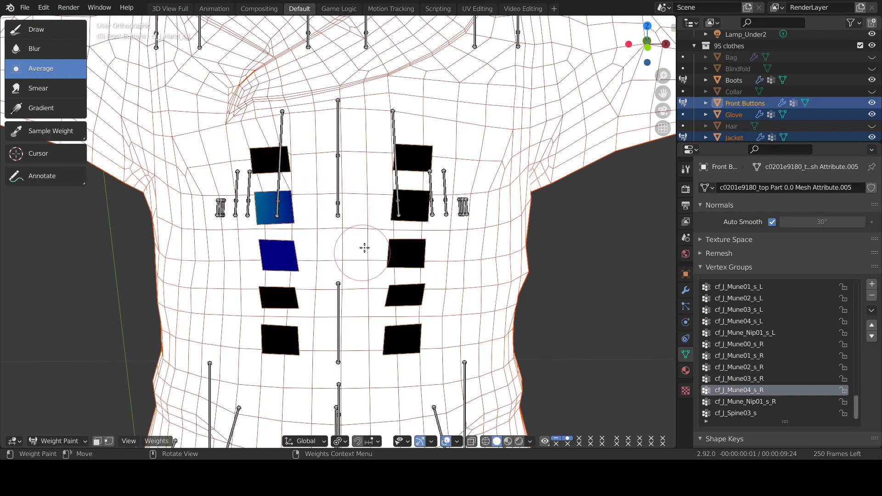
{"action": "mouse_move", "coordinate": [648, 43]}
{"action": "left_mouse_down"}
{"action": "mouse_move", "coordinate": [668, 46]}
{"action": "mouse_move", "coordinate": [643, 38]}
{"action": "left_mouse_up"}
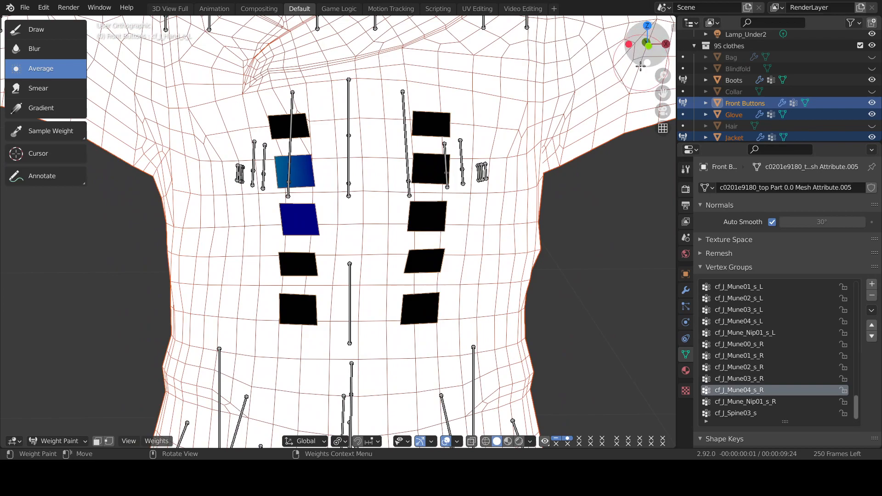
{"action": "left_click", "coordinate": [761, 379]}
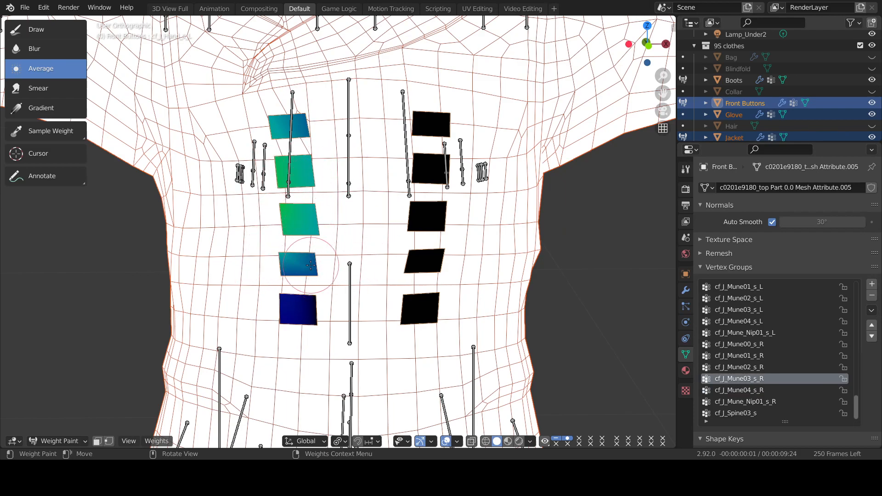
{"action": "mouse_move", "coordinate": [301, 264]}
{"action": "left_mouse_down"}
{"action": "mouse_move", "coordinate": [292, 310]}
{"action": "mouse_move", "coordinate": [315, 319]}
{"action": "mouse_move", "coordinate": [339, 276]}
{"action": "mouse_move", "coordinate": [276, 261]}
{"action": "left_mouse_up"}
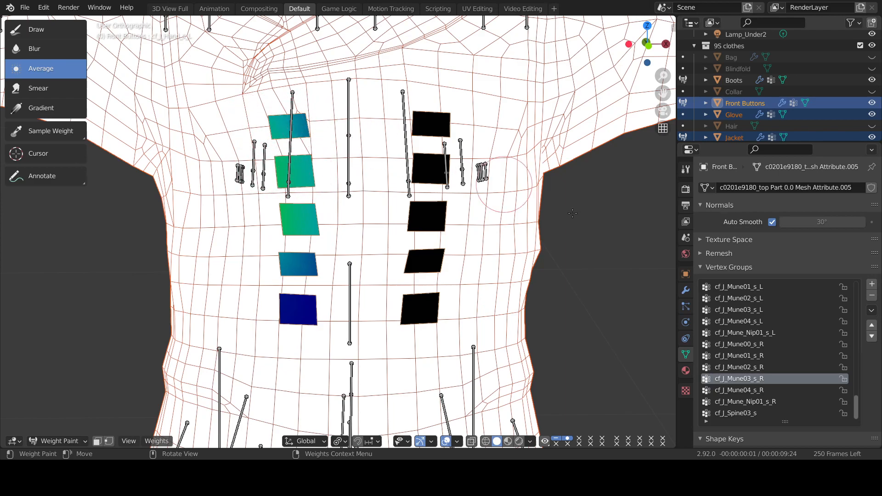
Average the cf_J_Mune02_s_R weights on each button of the model's right column, including the lower ones.
{"action": "left_click", "coordinate": [759, 368]}
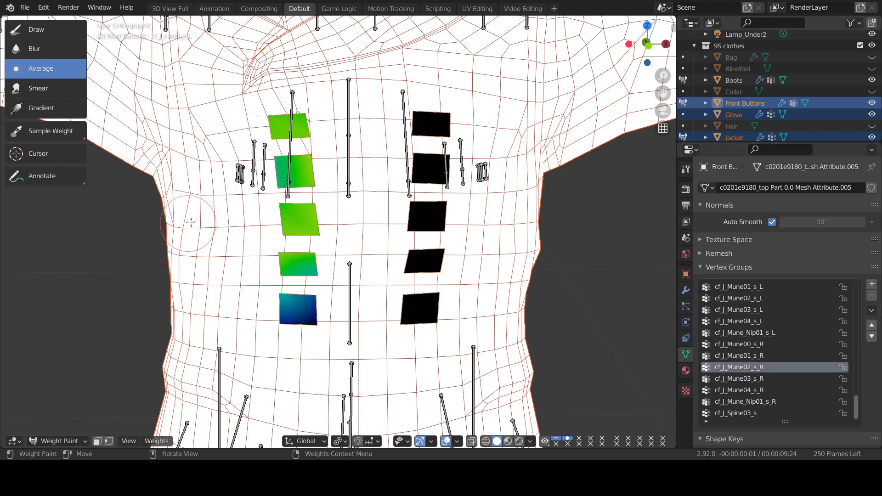
{"action": "left_click_drag", "start_coordinate": [266, 258], "coordinate": [316, 255]}
{"action": "left_click_drag", "start_coordinate": [278, 216], "coordinate": [325, 221]}
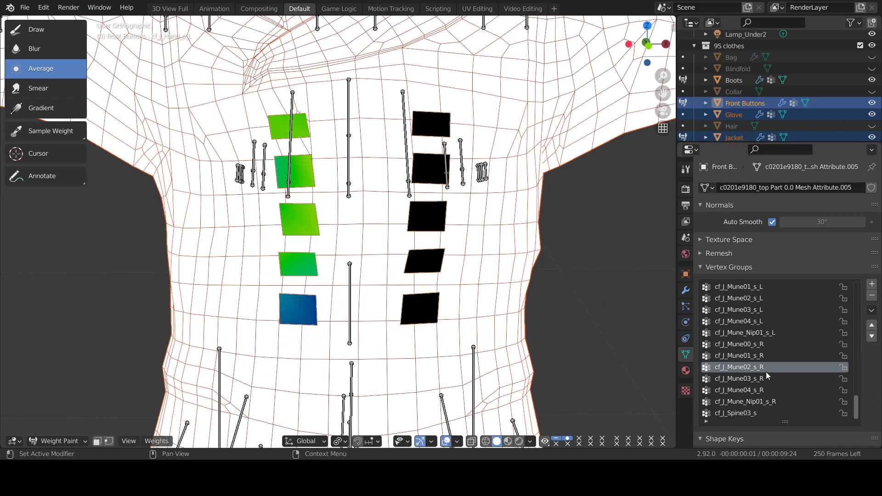
Erase the stray cf_J_Mune01_s_R weight from the lowest button of the model's left column with the Draw brush.
{"action": "left_click", "coordinate": [765, 355]}
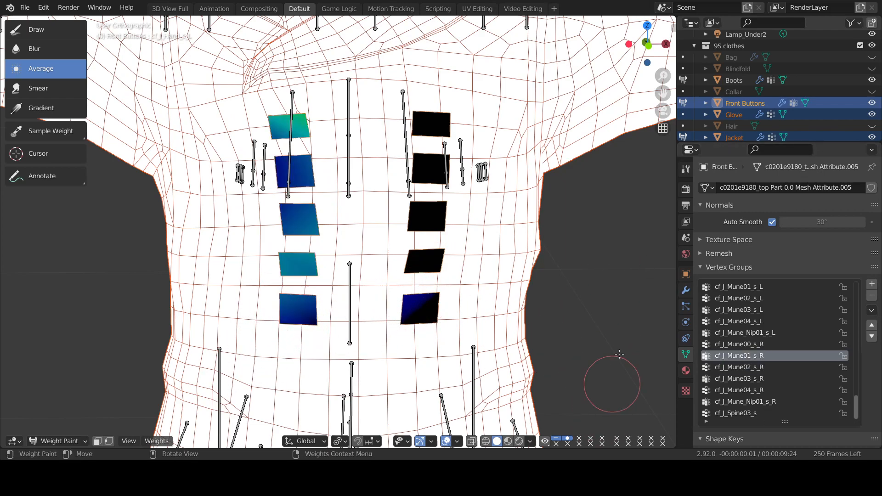
{"action": "left_click", "coordinate": [41, 29]}
{"action": "right_click", "coordinate": [648, 360]}
{"action": "mouse_move", "coordinate": [405, 286]}
{"action": "left_mouse_down"}
{"action": "mouse_move", "coordinate": [396, 300]}
{"action": "mouse_move", "coordinate": [421, 323]}
{"action": "left_mouse_up"}
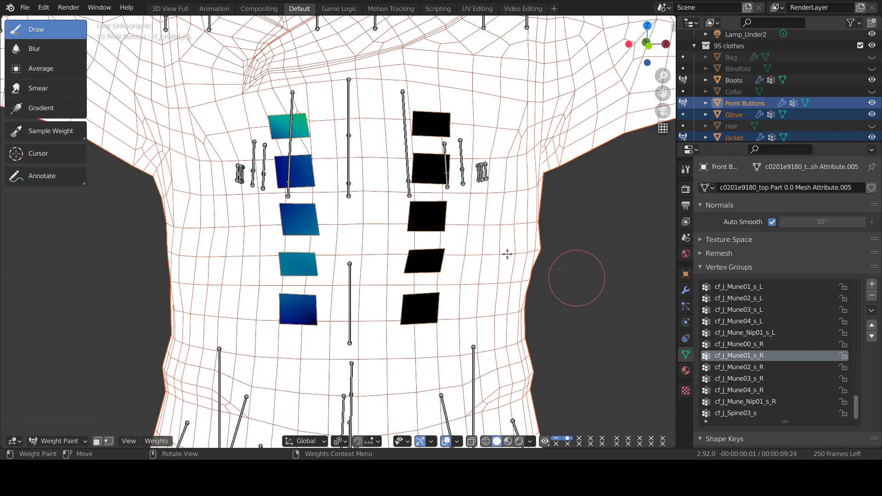
Even out the cf_J_Mune01_s_R weights on the buttons of the model's right column with the Average brush.
{"action": "left_click", "coordinate": [60, 69]}
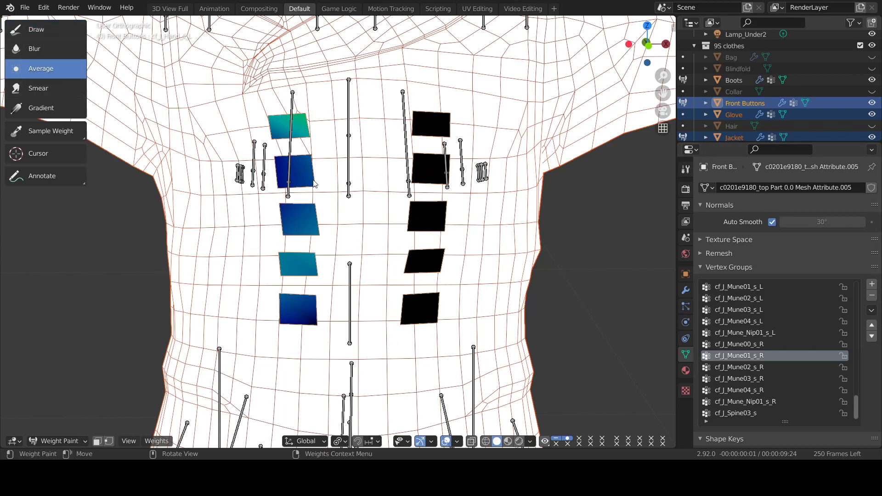
{"action": "left_click_drag", "start_coordinate": [291, 126], "coordinate": [308, 122]}
{"action": "mouse_move", "coordinate": [327, 209]}
{"action": "left_mouse_down"}
{"action": "mouse_move", "coordinate": [239, 227]}
{"action": "mouse_move", "coordinate": [307, 218]}
{"action": "left_mouse_up"}
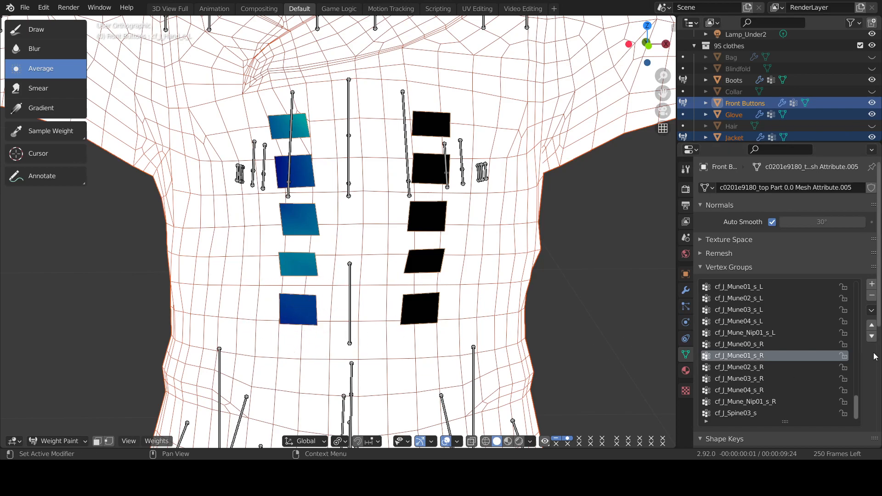
Erase the cf_J_Mune00_s_R weights from the lower three buttons of the model's left column and average them on the right column.
{"action": "left_click", "coordinate": [732, 344]}
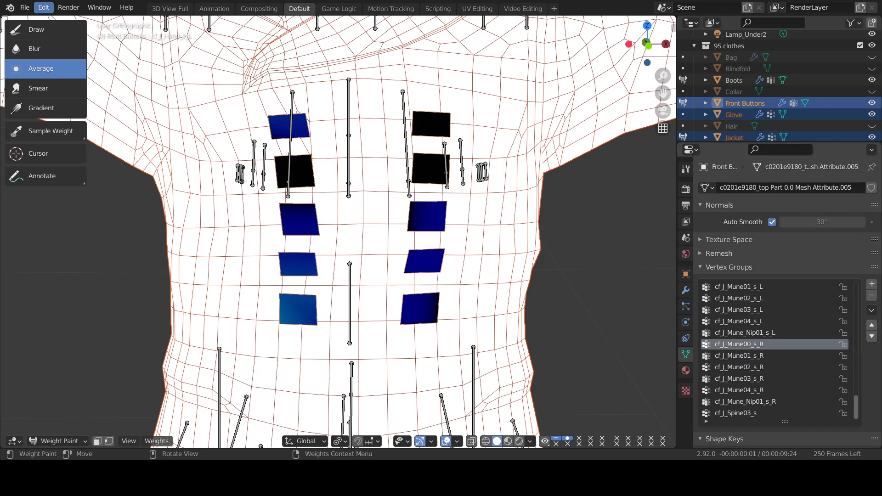
{"action": "left_click", "coordinate": [56, 29]}
{"action": "mouse_move", "coordinate": [446, 221]}
{"action": "left_mouse_down"}
{"action": "mouse_move", "coordinate": [420, 239]}
{"action": "mouse_move", "coordinate": [447, 205]}
{"action": "left_mouse_up"}
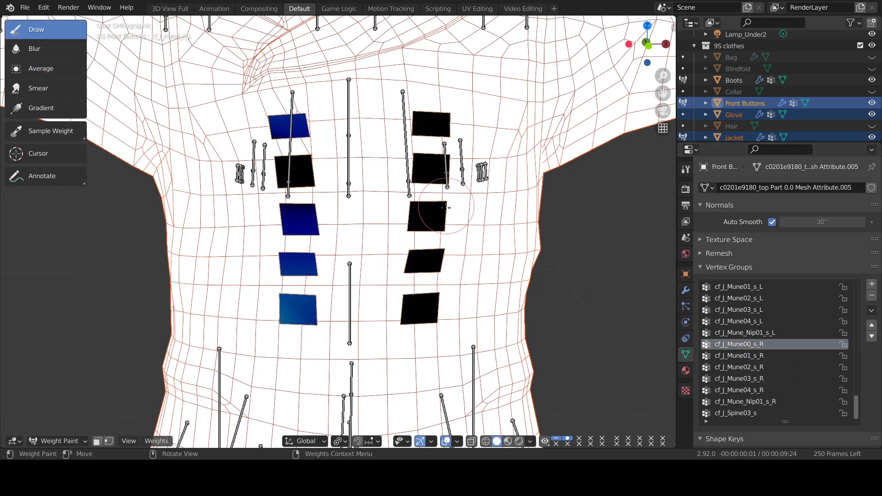
{"action": "left_click", "coordinate": [41, 68]}
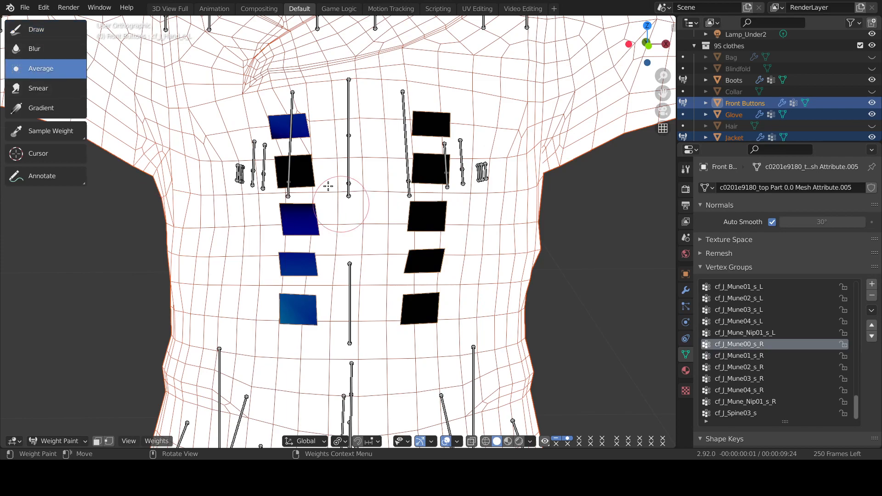
{"action": "left_click_drag", "start_coordinate": [263, 131], "coordinate": [269, 179]}
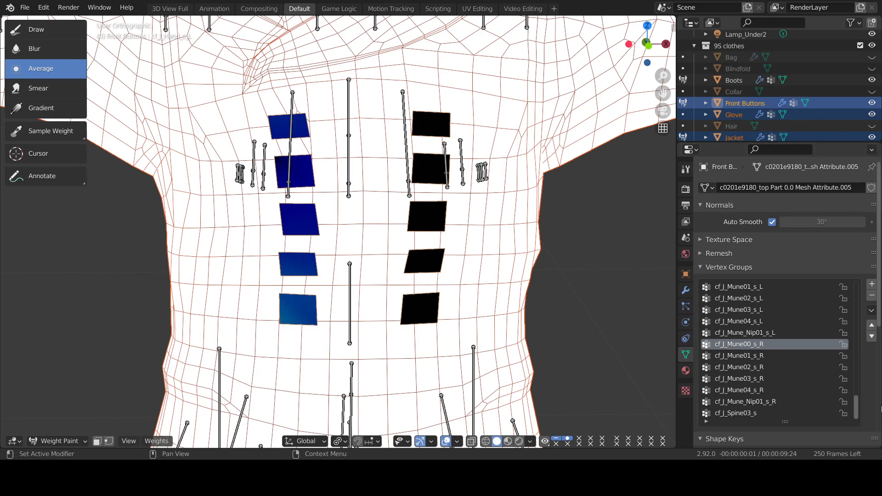
Remove the cf_J_Mune_Nip01_s_R and cf_J_Mune_Nip01_s_L vertex groups from Front Buttons.
{"action": "left_click", "coordinate": [739, 334]}
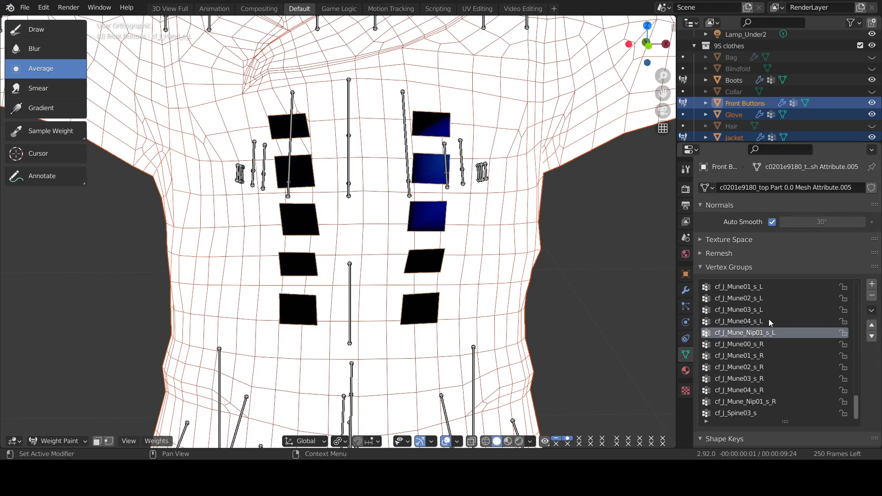
{"action": "left_click", "coordinate": [766, 402]}
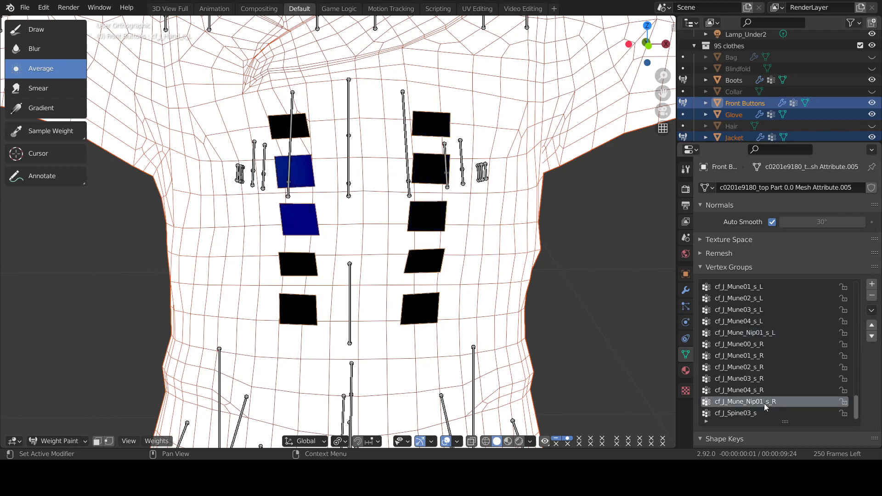
{"action": "left_click", "coordinate": [875, 297]}
{"action": "left_click", "coordinate": [782, 346]}
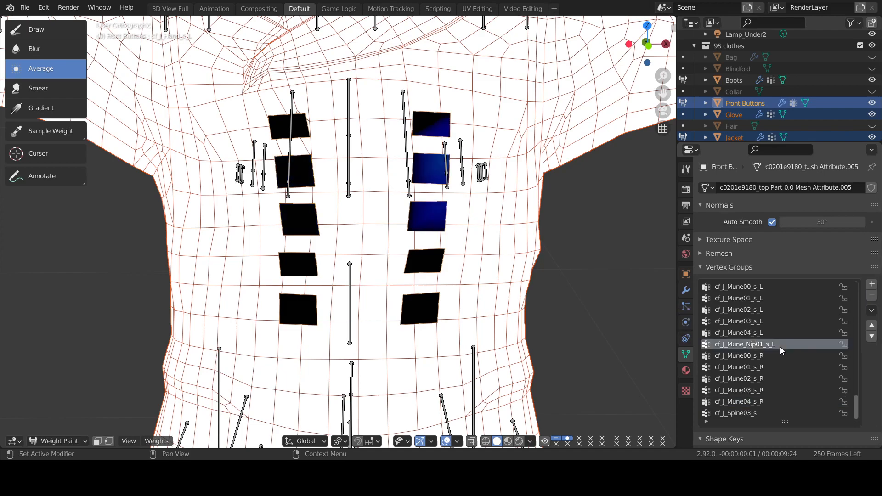
{"action": "left_click", "coordinate": [873, 298]}
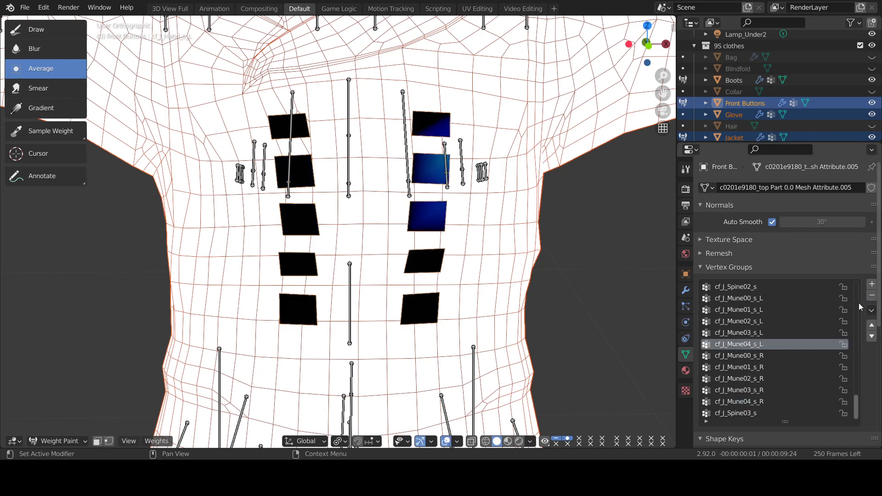
Average the cf_J_Mune04_s_L weights on the top two buttons of the model's left column.
{"action": "left_click_drag", "start_coordinate": [444, 116], "coordinate": [441, 122]}
{"action": "left_click_drag", "start_coordinate": [434, 166], "coordinate": [465, 167]}
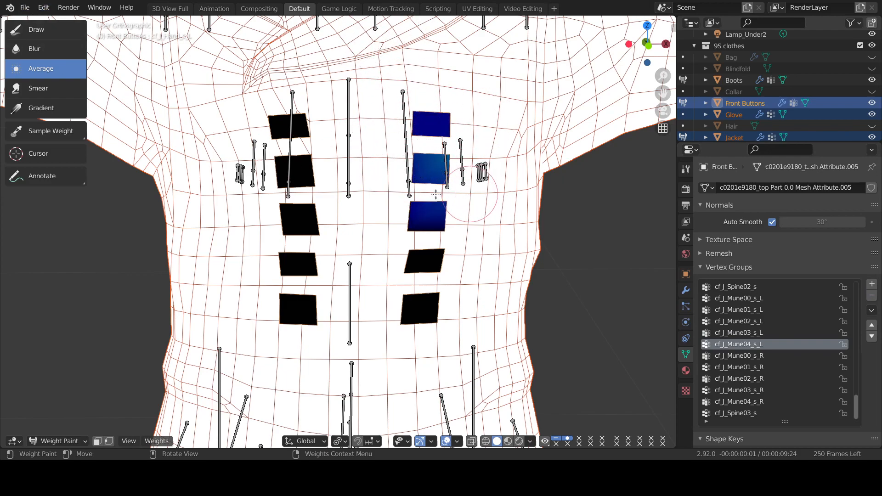
Erase the stray cf_J_Mune03_s_L and cf_J_Mune02_s_L weights from the lower buttons of the model's right column.
{"action": "left_click", "coordinate": [738, 334]}
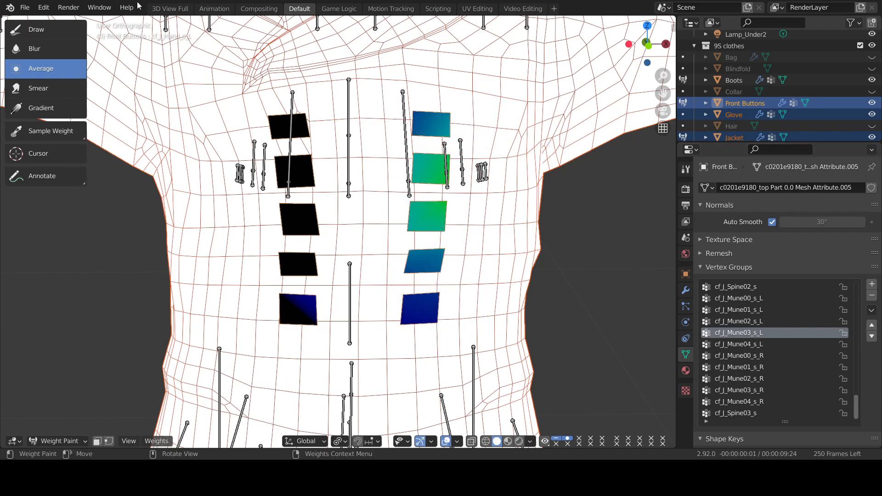
{"action": "left_click", "coordinate": [46, 32]}
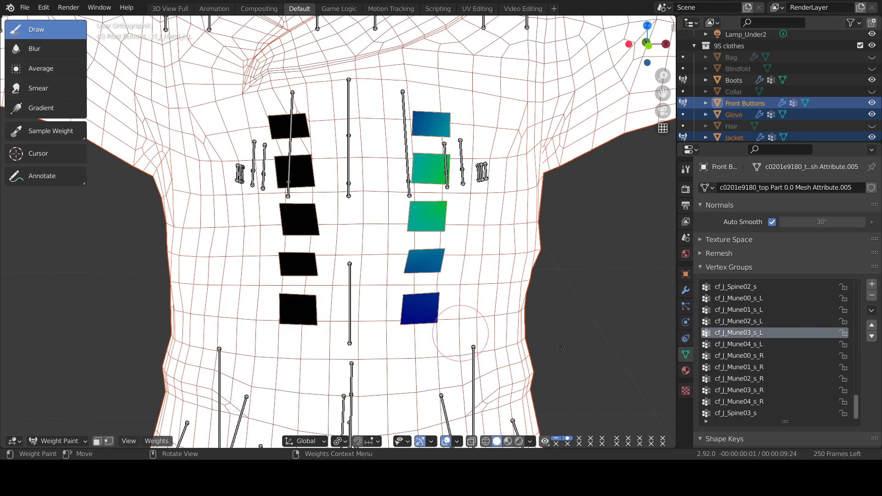
{"action": "left_click", "coordinate": [758, 322]}
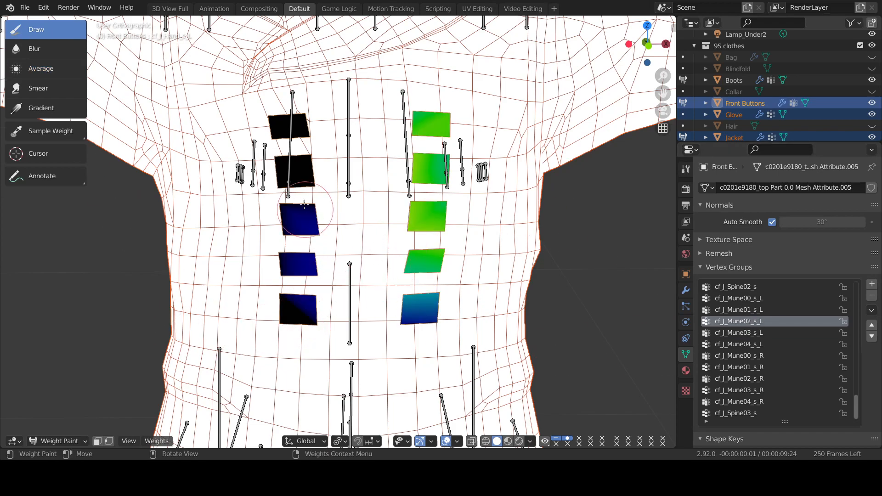
Average the cf_J_Mune03_s_L weights on the buttons of the model's left column.
{"action": "left_click", "coordinate": [773, 332]}
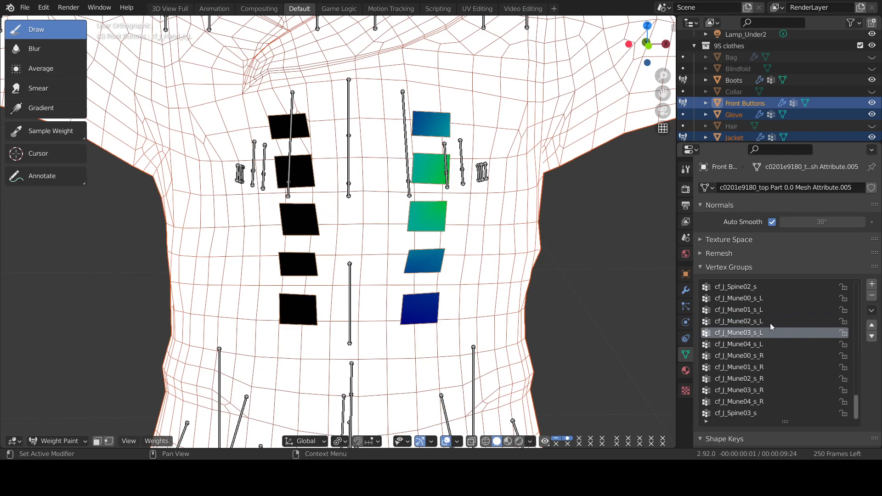
{"action": "left_click", "coordinate": [50, 69]}
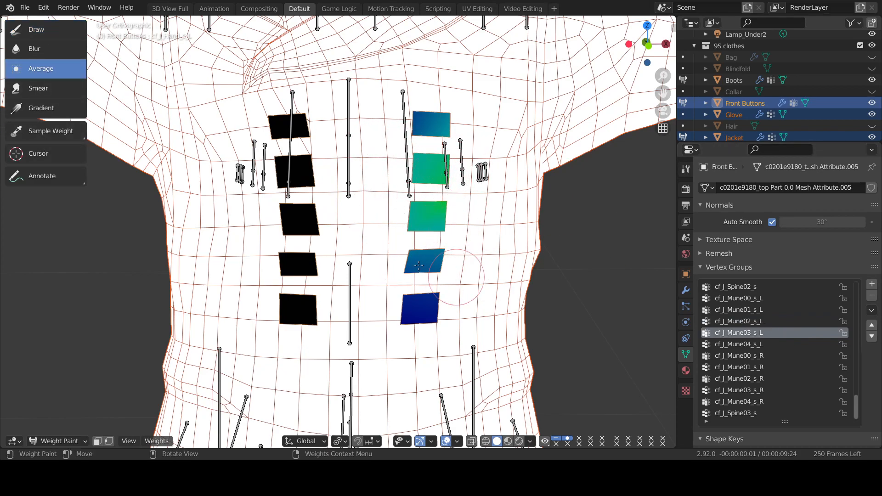
{"action": "mouse_move", "coordinate": [433, 119]}
{"action": "left_mouse_down"}
{"action": "mouse_move", "coordinate": [461, 118]}
{"action": "mouse_move", "coordinate": [446, 131]}
{"action": "left_mouse_up"}
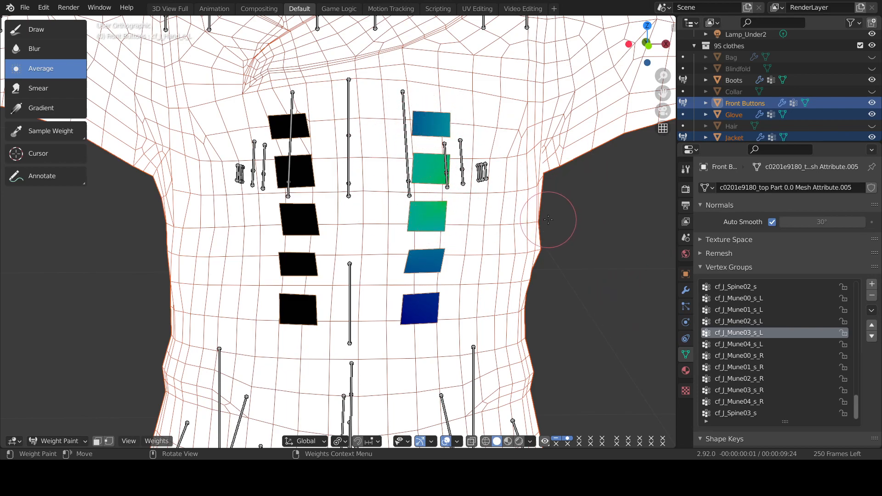
Average the cf_J_Mune02_s_L weights on the buttons of the model's left column, including the two lowest.
{"action": "left_click", "coordinate": [762, 322]}
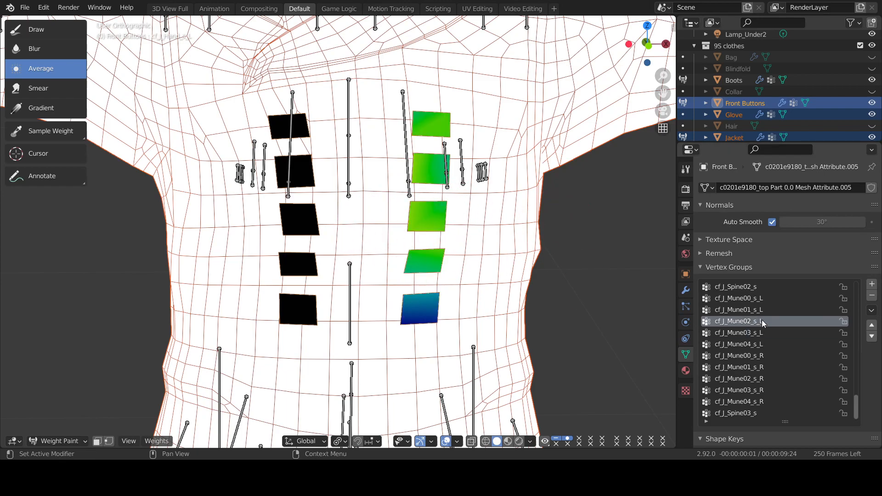
{"action": "left_click_drag", "start_coordinate": [415, 322], "coordinate": [419, 312]}
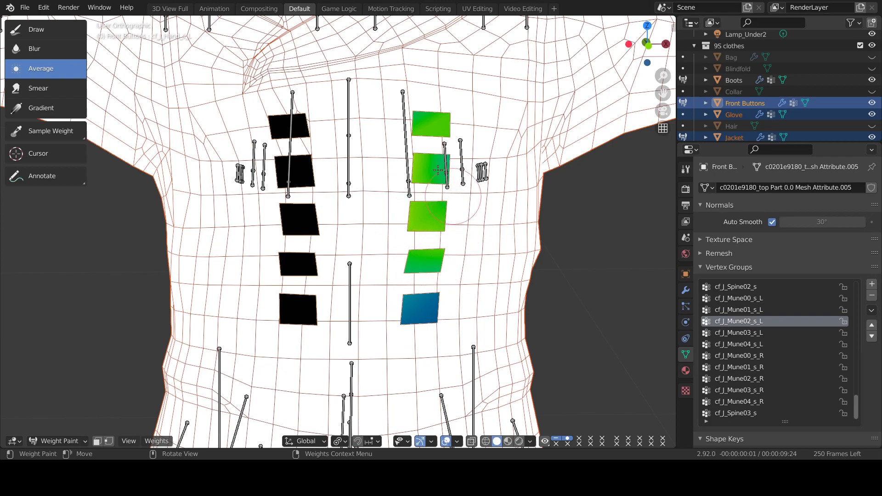
{"action": "left_click_drag", "start_coordinate": [664, 94], "coordinate": [693, 294]}
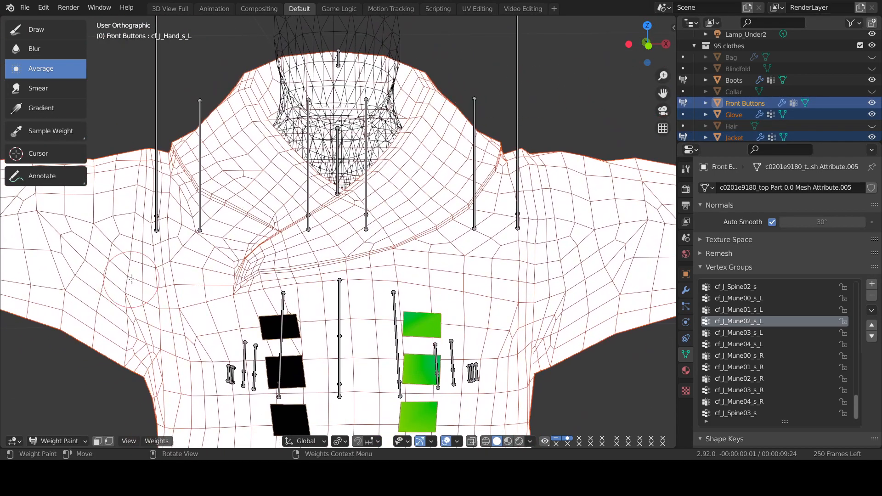
{"action": "mouse_move", "coordinate": [663, 94]}
{"action": "left_mouse_down"}
{"action": "mouse_move", "coordinate": [653, 16]}
{"action": "mouse_move", "coordinate": [664, 0]}
{"action": "mouse_move", "coordinate": [657, 1]}
{"action": "mouse_move", "coordinate": [663, 55]}
{"action": "left_mouse_up"}
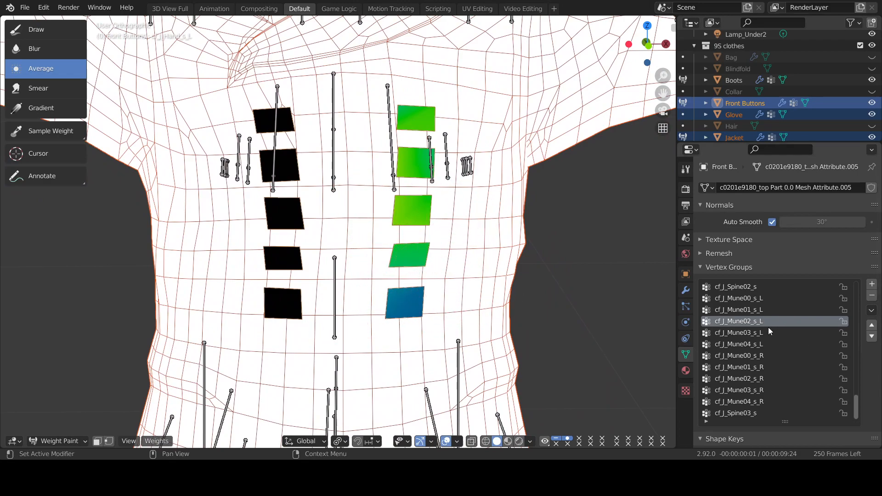
Erase the stray cf_J_Mune01_s_L weights from the lower three buttons of the model's right column with the Draw brush.
{"action": "left_click", "coordinate": [765, 311]}
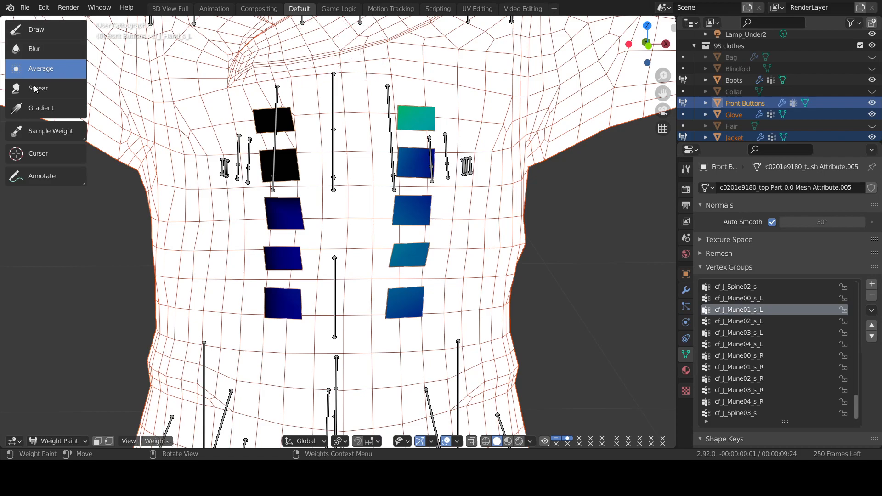
{"action": "left_click", "coordinate": [36, 29]}
{"action": "mouse_move", "coordinate": [281, 207]}
{"action": "left_mouse_down"}
{"action": "mouse_move", "coordinate": [272, 335]}
{"action": "mouse_move", "coordinate": [281, 305]}
{"action": "left_mouse_up"}
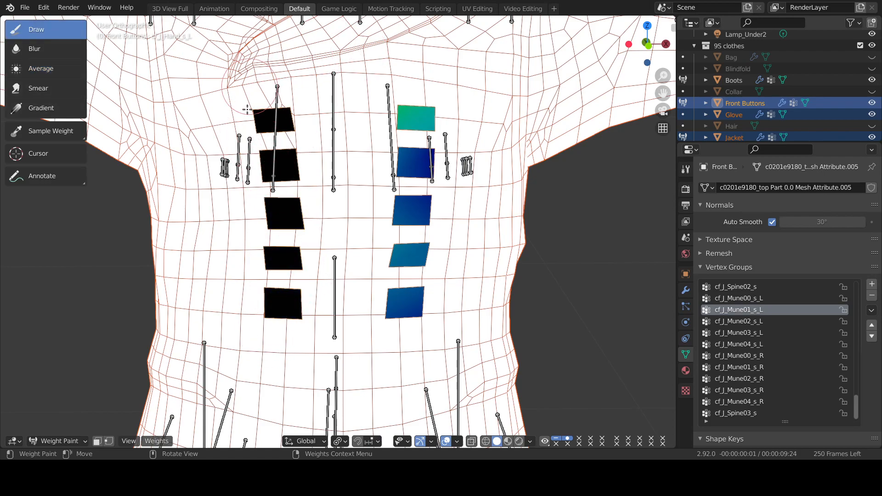
Average the cf_J_Mune00_s_L weights on the model's left column and the cf_J_Spine02_s weights on the lower buttons of both columns.
{"action": "left_click", "coordinate": [756, 299]}
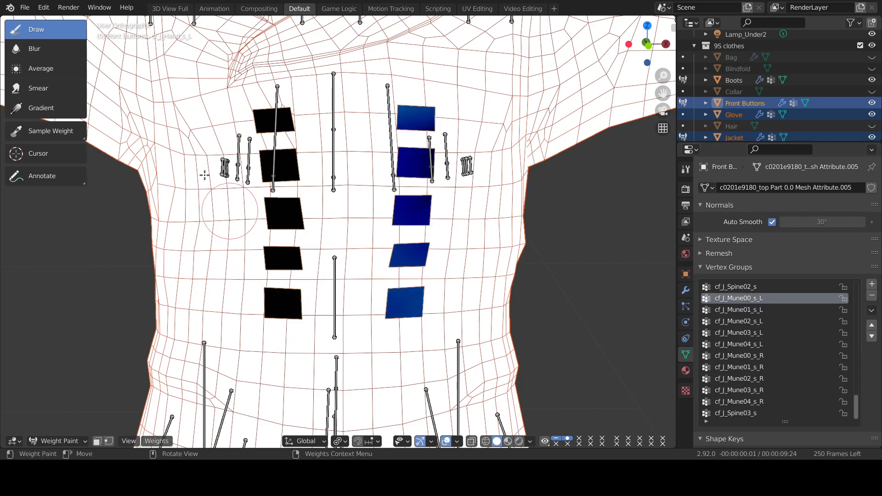
{"action": "left_click", "coordinate": [40, 74]}
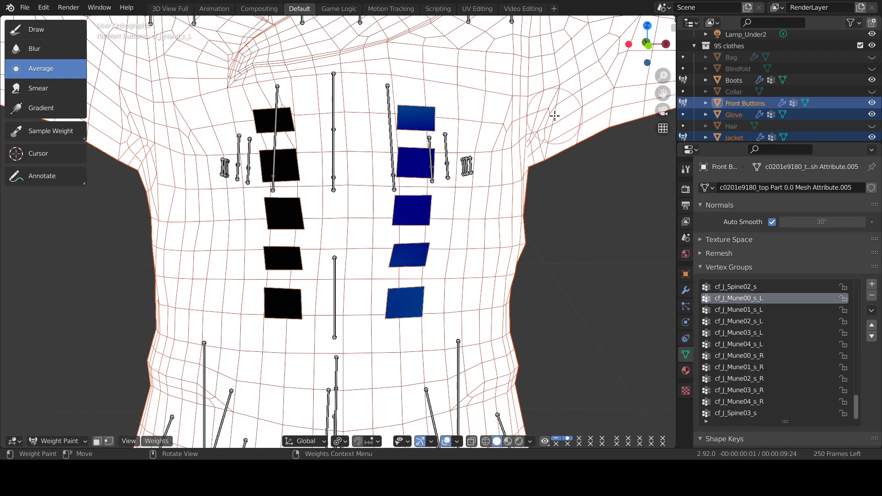
{"action": "left_click", "coordinate": [763, 287]}
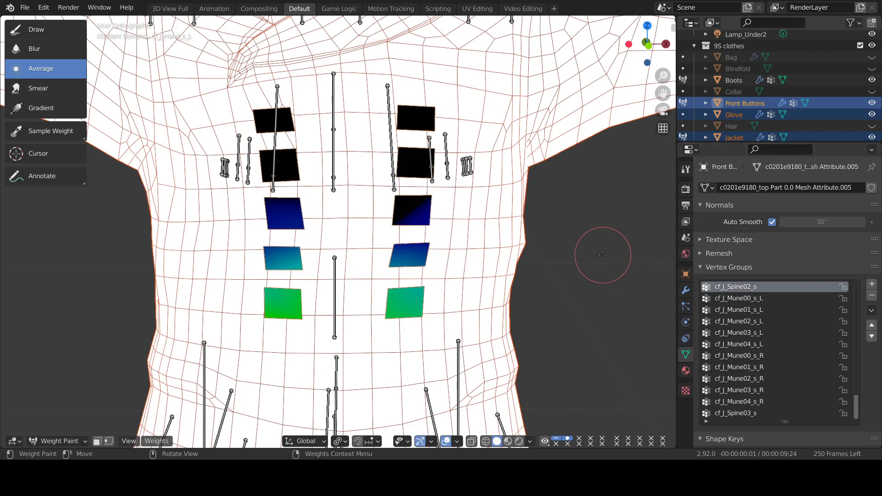
{"action": "mouse_move", "coordinate": [468, 214]}
{"action": "left_mouse_down"}
{"action": "mouse_move", "coordinate": [412, 220]}
{"action": "mouse_move", "coordinate": [443, 220]}
{"action": "left_mouse_up"}
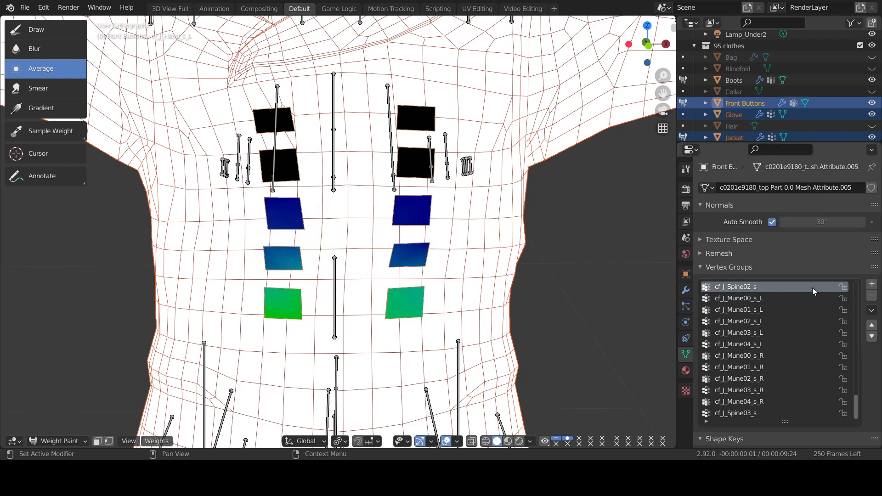
Average the cf_J_Spine01_s weights on the lower buttons, redoing the stroke on the lowest button of the model's left column.
{"action": "scroll", "coordinate": [813, 286], "scroll_direction": "up", "scroll_amount": 3}
{"action": "left_click", "coordinate": [731, 310]}
{"action": "mouse_move", "coordinate": [432, 254]}
{"action": "left_mouse_down"}
{"action": "mouse_move", "coordinate": [309, 249]}
{"action": "mouse_move", "coordinate": [285, 273]}
{"action": "left_mouse_up"}
{"action": "key", "text": "ctrl+z"}
{"action": "key", "text": "ctrl+z"}
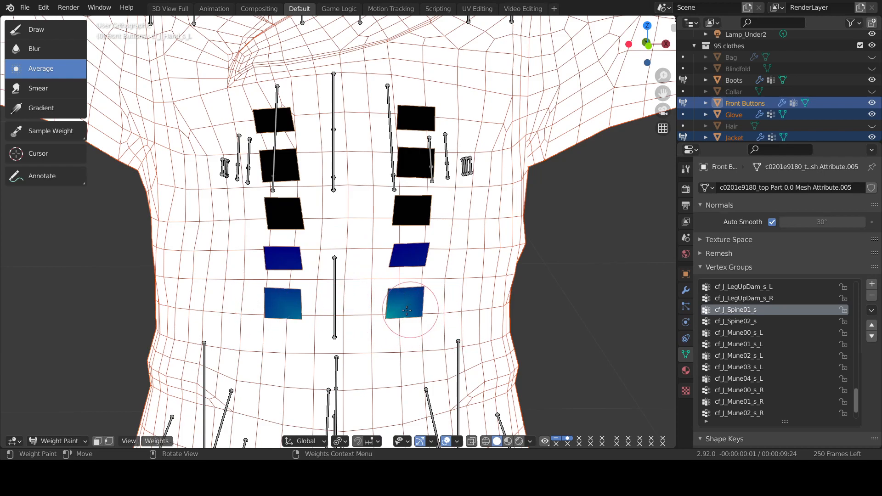
{"action": "left_click_drag", "start_coordinate": [404, 313], "coordinate": [402, 312]}
Delete the unweighted LegUpDam, Siri and LegUp vertex groups, from cf_J_LegUpDam_s_R up to cf_J_LegUp01_s_L.
{"action": "left_click", "coordinate": [768, 300]}
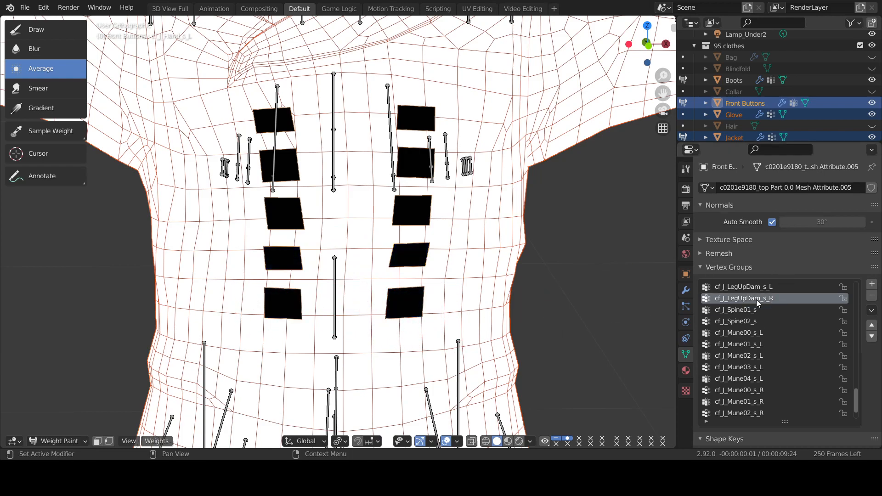
{"action": "left_click", "coordinate": [872, 295]}
{"action": "left_click", "coordinate": [871, 295]}
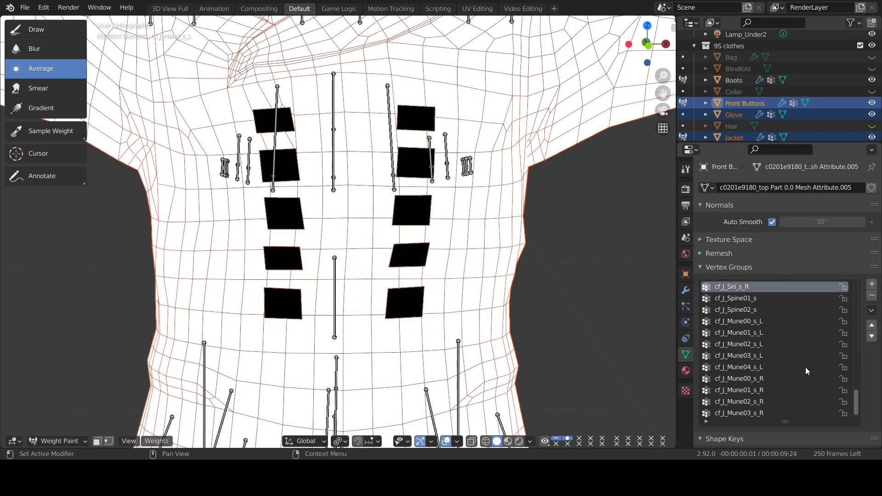
{"action": "scroll", "coordinate": [805, 367], "scroll_direction": "up", "scroll_amount": 9}
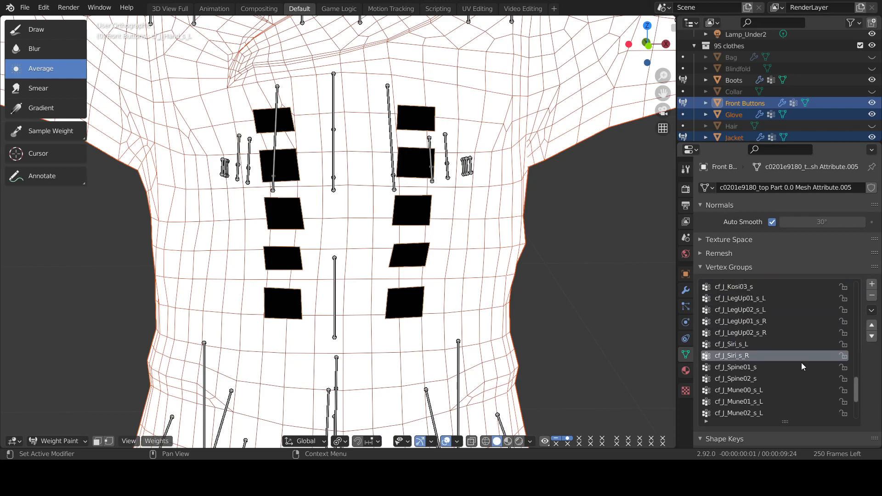
{"action": "left_click", "coordinate": [872, 297]}
{"action": "left_click", "coordinate": [872, 296]}
{"action": "left_click", "coordinate": [872, 296]}
{"action": "left_click", "coordinate": [872, 297]}
{"action": "left_click", "coordinate": [872, 296]}
{"action": "left_click", "coordinate": [871, 296]}
Delete the unweighted Kosi vertex groups, from cf_J_Kosi03_s through cf_J_Kosi01_s.
{"action": "left_click", "coordinate": [873, 297]}
{"action": "left_click", "coordinate": [873, 297]}
{"action": "left_click", "coordinate": [872, 297]}
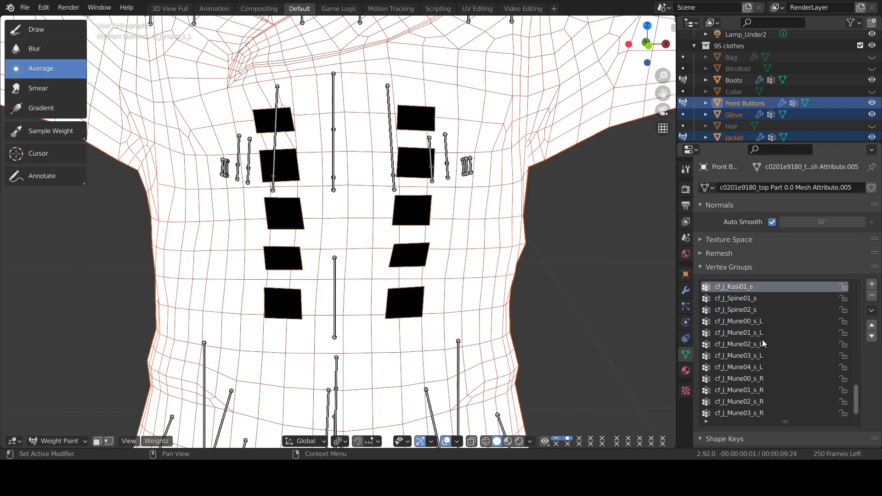
{"action": "left_click", "coordinate": [872, 297]}
{"action": "left_click", "coordinate": [872, 296]}
Delete the unweighted right arm and hand vertex groups, from cf_J_ArmElboura_s_R up to cf_J_Hand_Middle02_R.
{"action": "scroll", "coordinate": [771, 370], "scroll_direction": "up", "scroll_amount": 7}
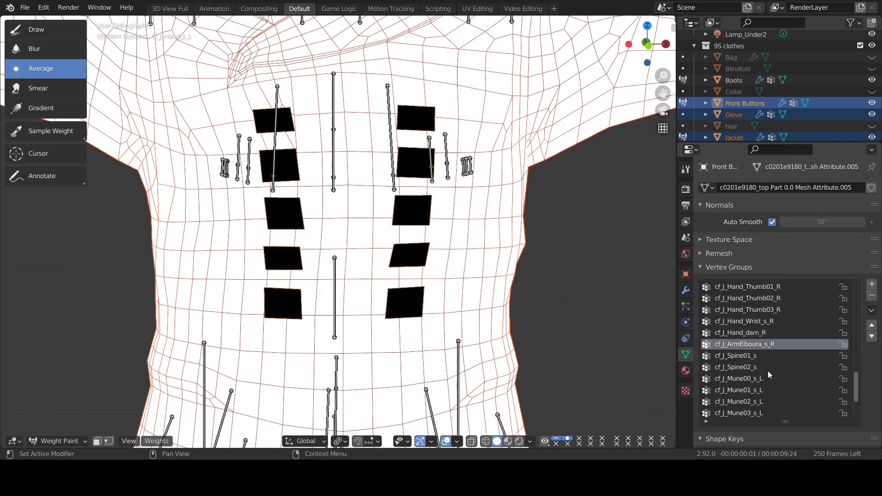
{"action": "scroll", "coordinate": [772, 370], "scroll_direction": "down", "scroll_amount": 2}
{"action": "scroll", "coordinate": [772, 369], "scroll_direction": "up", "scroll_amount": 2}
{"action": "scroll", "coordinate": [771, 370], "scroll_direction": "down", "scroll_amount": 1}
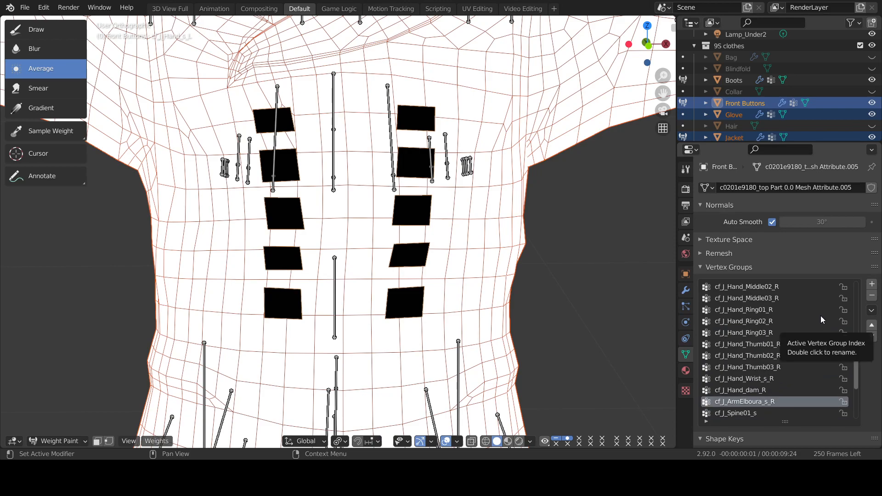
{"action": "left_click", "coordinate": [872, 296]}
{"action": "triple_click", "coordinate": [873, 295]}
{"action": "triple_click", "coordinate": [872, 296]}
{"action": "double_click", "coordinate": [872, 295]}
{"action": "double_click", "coordinate": [873, 296]}
Delete the remaining unweighted right hand and lower-arm vertex groups, from cf_J_Hand_Middle01_R upward to below cf_J_ArmElboura_s_L.
{"action": "scroll", "coordinate": [803, 397], "scroll_direction": "up", "scroll_amount": 9}
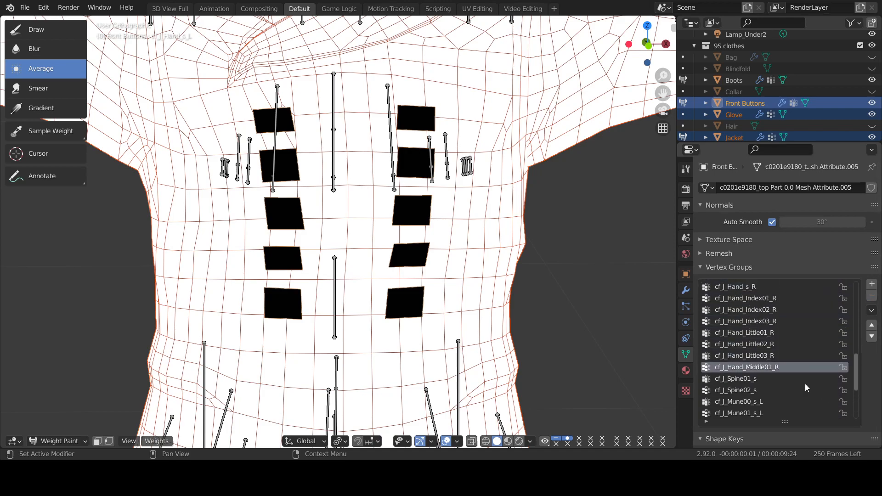
{"action": "double_click", "coordinate": [872, 296]}
{"action": "triple_click", "coordinate": [872, 297]}
{"action": "triple_click", "coordinate": [873, 296]}
{"action": "double_click", "coordinate": [873, 296]}
Delete the unweighted left arm and hand vertex groups, from cf_J_ArmElboura_s_L up to cf_J_Hand_Middle02_L.
{"action": "scroll", "coordinate": [792, 364], "scroll_direction": "up", "scroll_amount": 11}
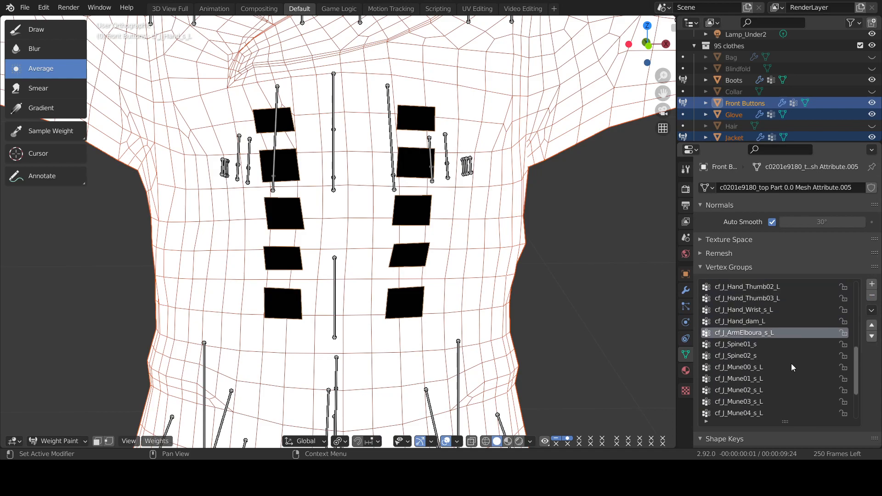
{"action": "left_click", "coordinate": [872, 296]}
{"action": "triple_click", "coordinate": [872, 296]}
{"action": "triple_click", "coordinate": [872, 297]}
{"action": "triple_click", "coordinate": [872, 297]}
{"action": "left_click", "coordinate": [873, 296]}
Delete the remaining unweighted left hand and lower-arm vertex groups, from cf_J_Hand_Middle01_L up to cf_J_ArmLow01_s_L.
{"action": "scroll", "coordinate": [817, 365], "scroll_direction": "up", "scroll_amount": 5}
{"action": "scroll", "coordinate": [817, 366], "scroll_direction": "up", "scroll_amount": 4}
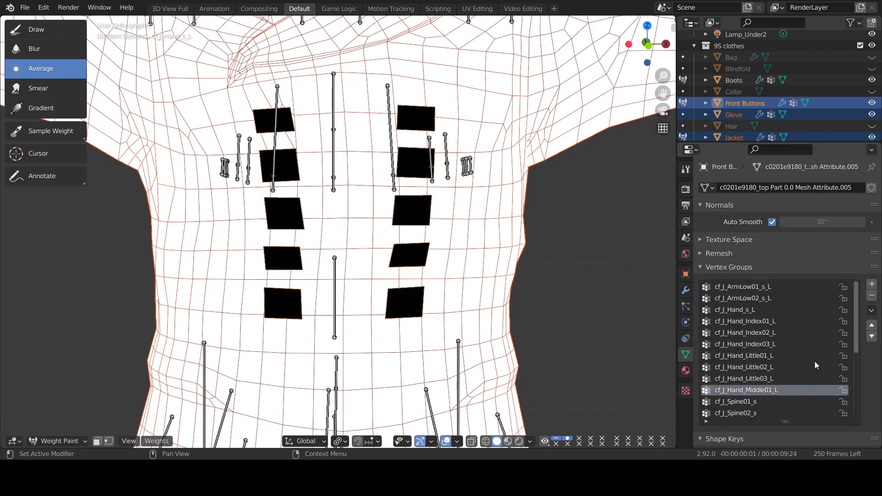
{"action": "triple_click", "coordinate": [872, 296]}
{"action": "double_click", "coordinate": [873, 296]}
{"action": "triple_click", "coordinate": [872, 297]}
{"action": "left_click", "coordinate": [872, 297]}
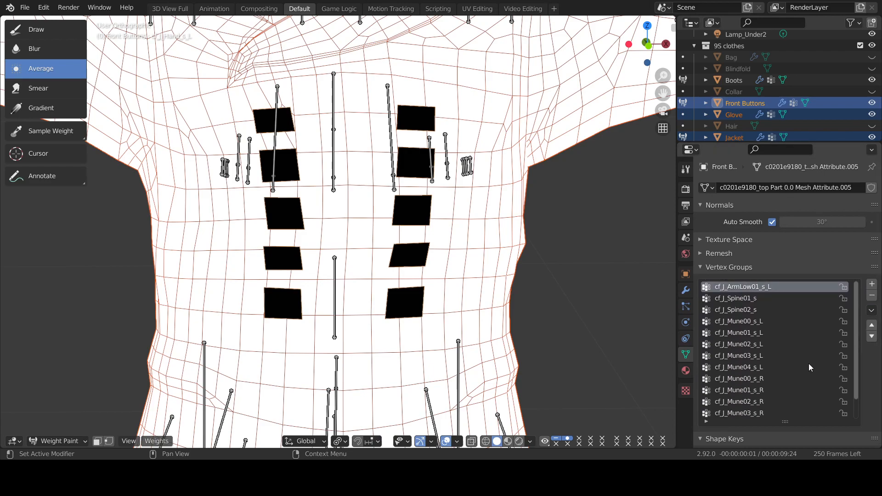
{"action": "left_click", "coordinate": [871, 297]}
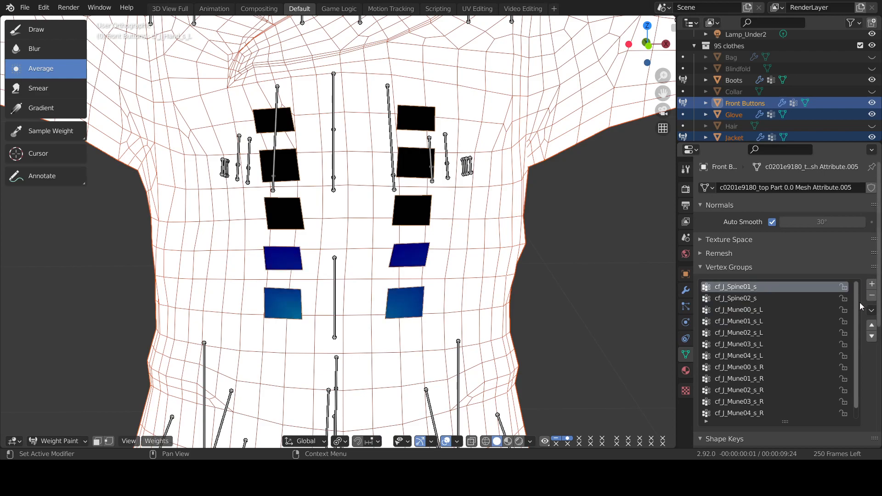
Return to Object Mode, show the Bag, and hide the Boots, Front Buttons and Glove.
{"action": "scroll", "coordinate": [795, 353], "scroll_direction": "down", "scroll_amount": 1}
{"action": "scroll", "coordinate": [795, 355], "scroll_direction": "up", "scroll_amount": 1}
{"action": "scroll", "coordinate": [774, 336], "scroll_direction": "down", "scroll_amount": 1}
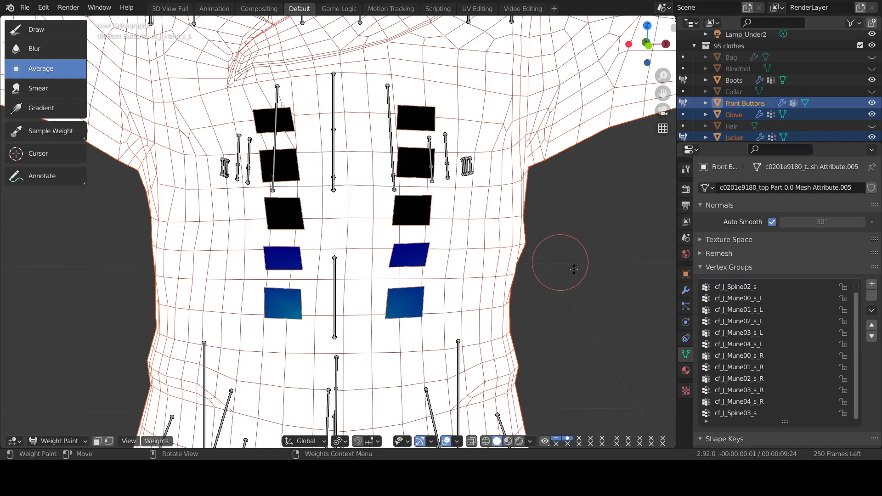
{"action": "scroll", "coordinate": [569, 268], "scroll_direction": "up", "scroll_amount": 2}
{"action": "scroll", "coordinate": [591, 269], "scroll_direction": "down", "scroll_amount": 4}
{"action": "left_click_drag", "start_coordinate": [656, 58], "coordinate": [652, 53]}
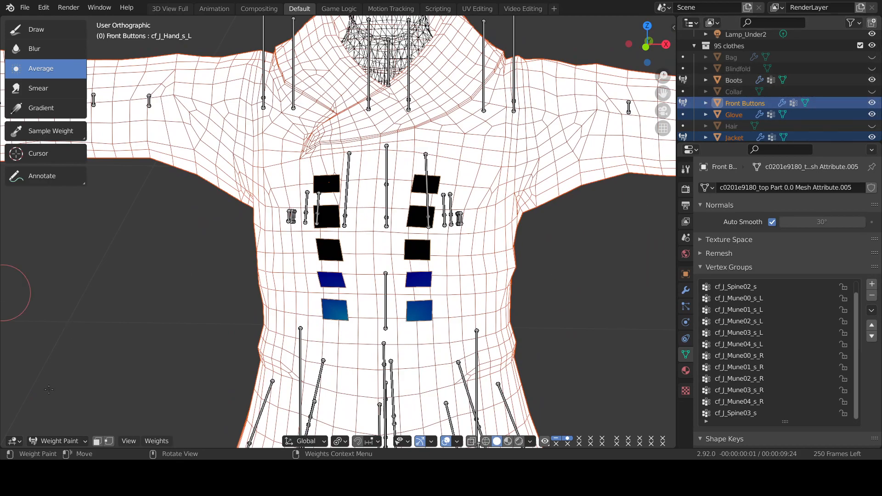
{"action": "left_click", "coordinate": [61, 443]}
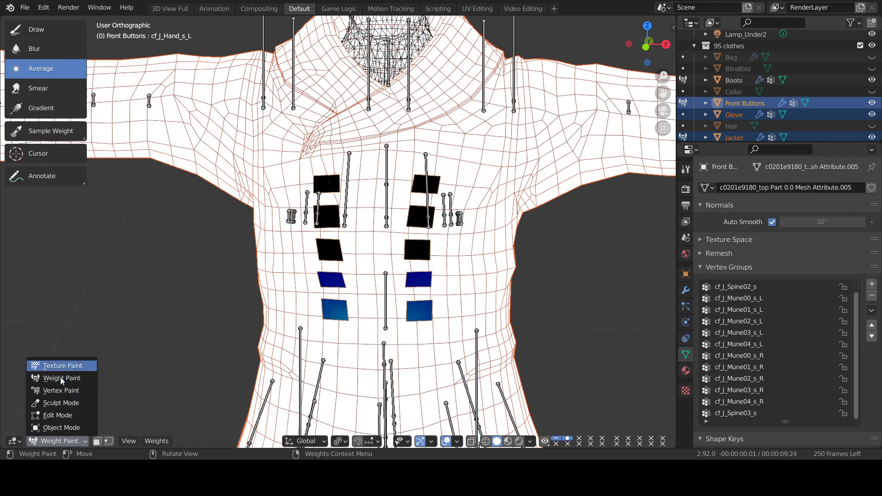
{"action": "left_click", "coordinate": [62, 429]}
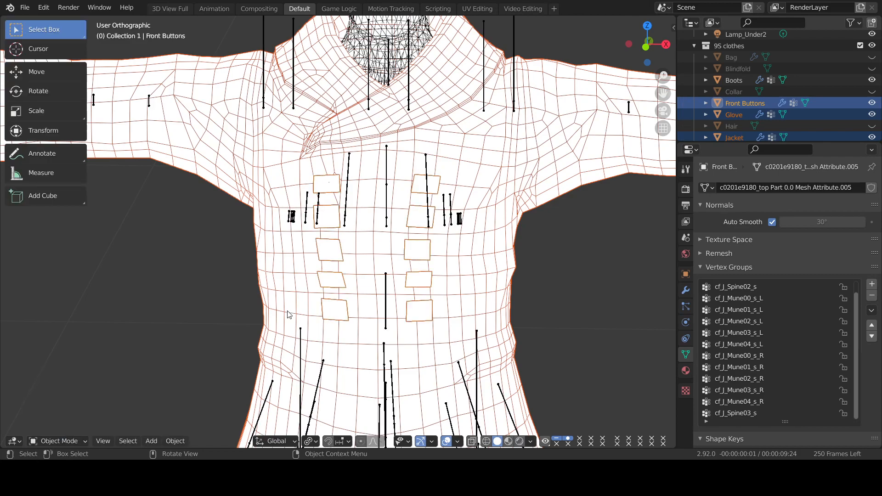
{"action": "left_click", "coordinate": [871, 57]}
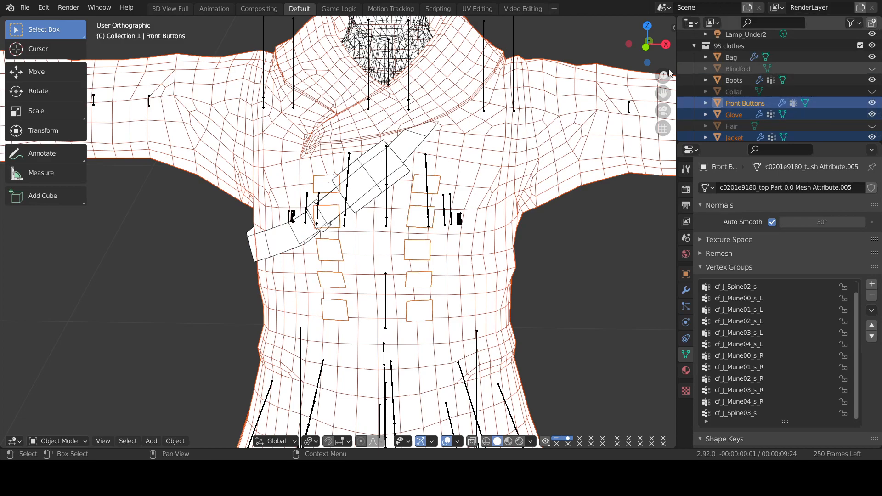
{"action": "left_click", "coordinate": [872, 114]}
{"action": "left_click", "coordinate": [872, 102]}
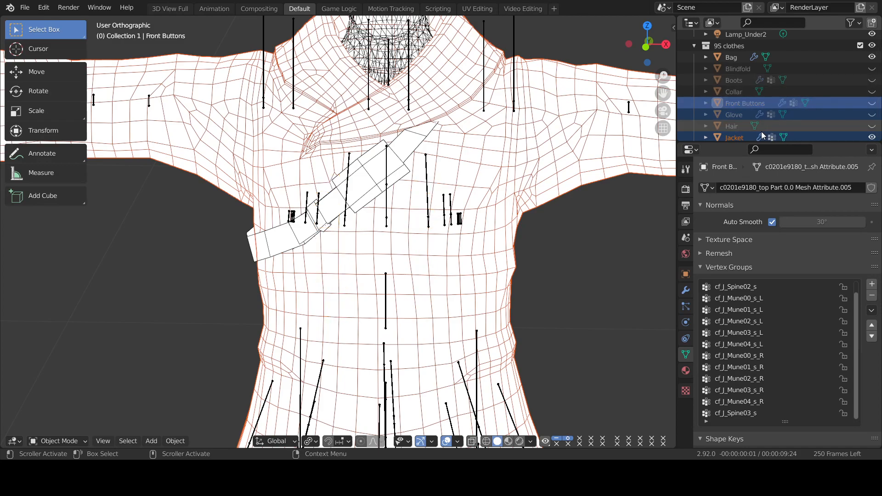
Select the Bag and the Jacket with the Bag active, and switch to Weight Paint mode.
{"action": "left_click", "coordinate": [737, 134]}
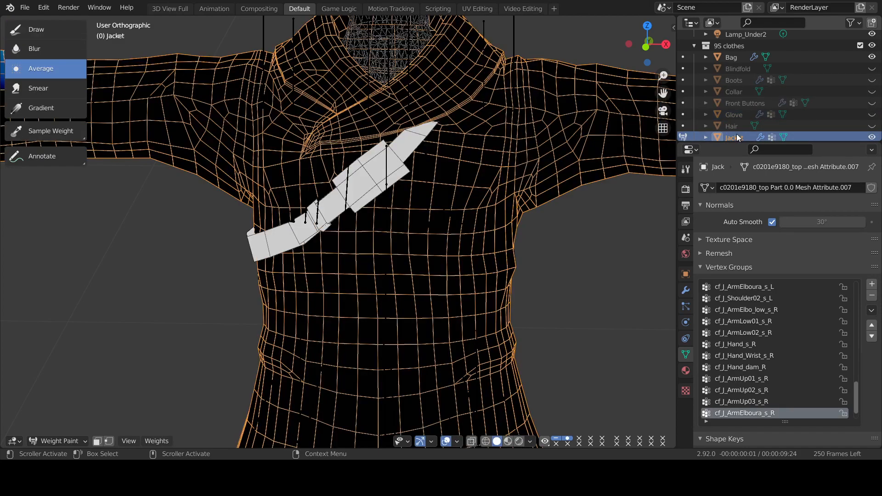
{"action": "left_click", "coordinate": [733, 58]}
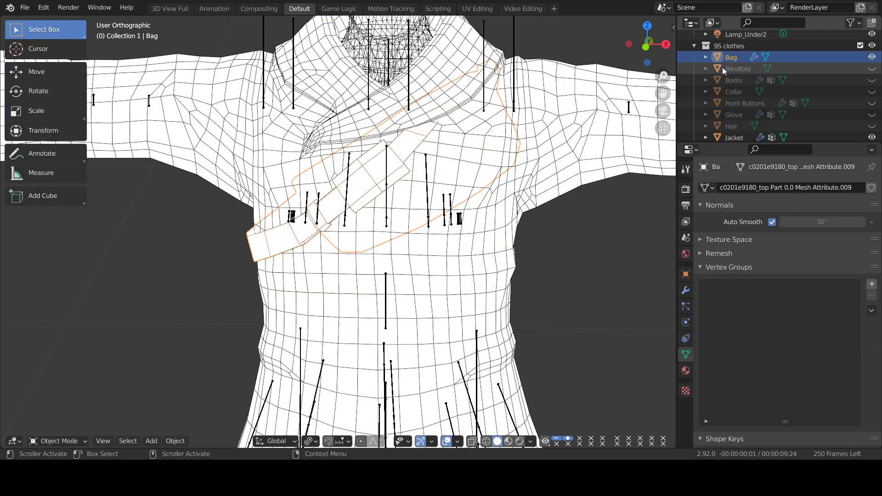
{"action": "left_click", "coordinate": [736, 138], "text": "shift"}
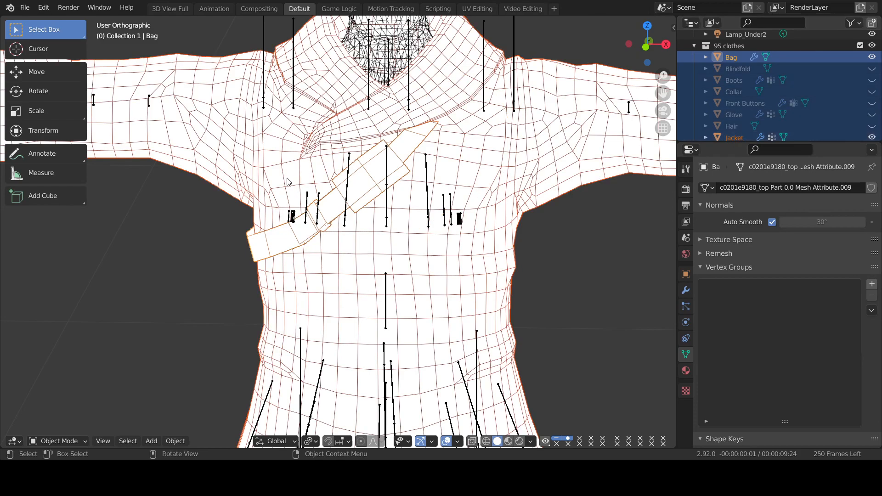
{"action": "left_click", "coordinate": [50, 437]}
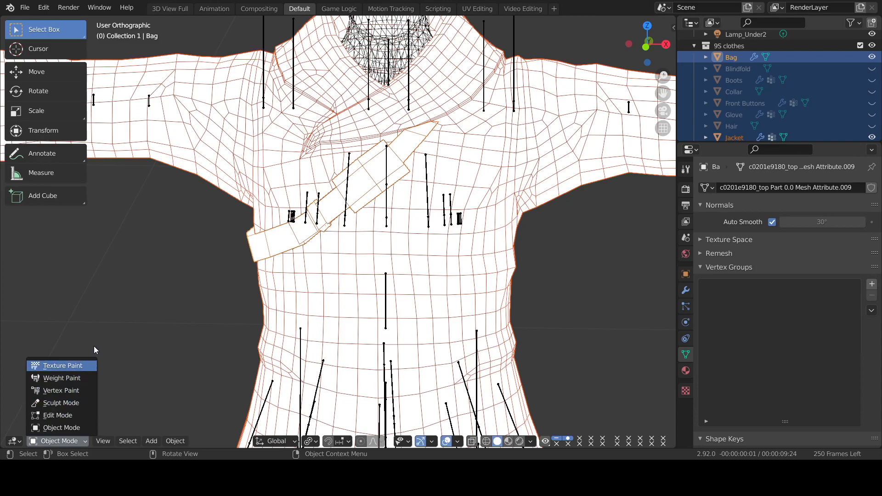
{"action": "left_click", "coordinate": [44, 443]}
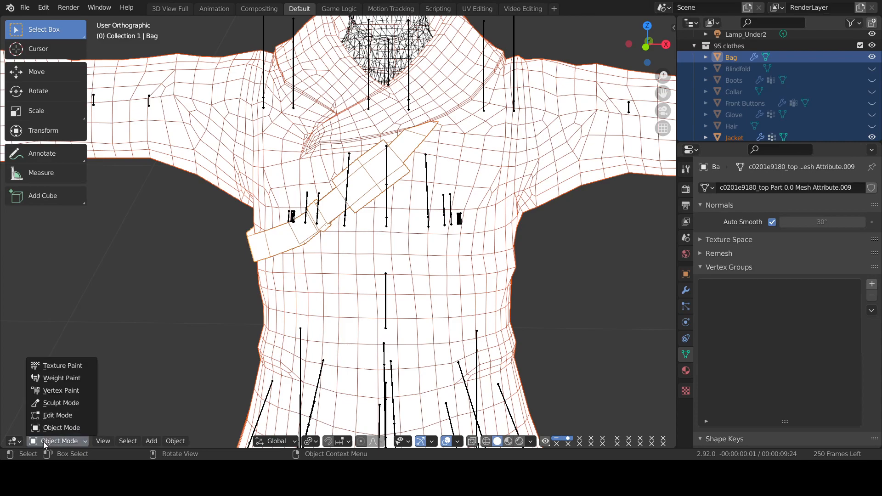
{"action": "left_click", "coordinate": [65, 384]}
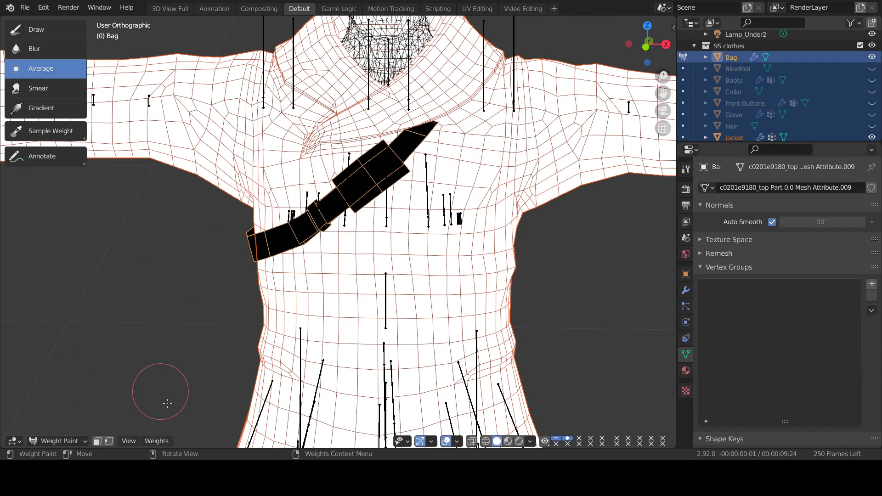
Transfer the Jacket's vertex group weights onto the Bag.
{"action": "left_click", "coordinate": [158, 443]}
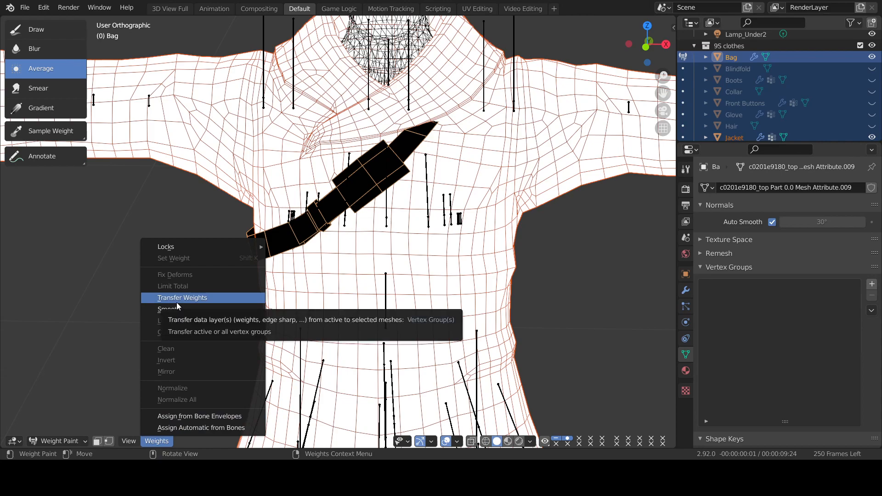
{"action": "left_click", "coordinate": [206, 298]}
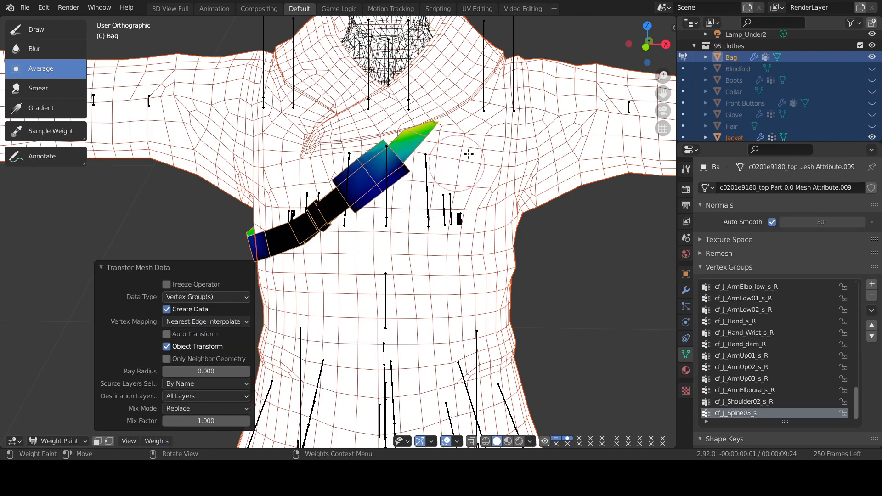
{"action": "mouse_move", "coordinate": [647, 54]}
{"action": "left_mouse_down"}
{"action": "mouse_move", "coordinate": [754, 53]}
{"action": "mouse_move", "coordinate": [601, 49]}
{"action": "mouse_move", "coordinate": [611, 56]}
{"action": "left_mouse_up"}
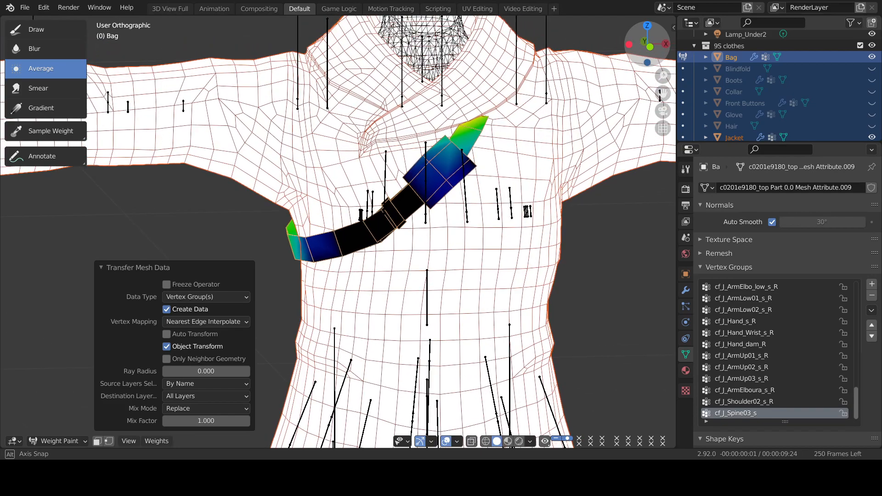
{"action": "left_click", "coordinate": [612, 278]}
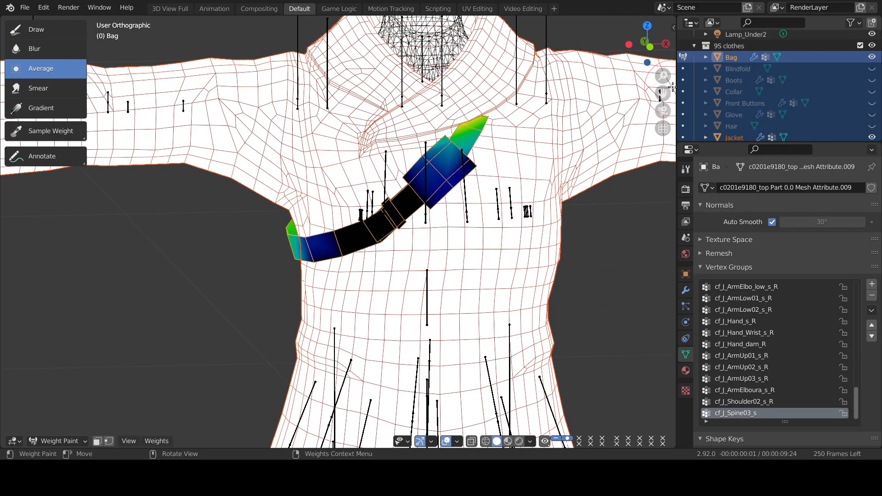
{"action": "mouse_move", "coordinate": [662, 48]}
{"action": "left_mouse_down"}
{"action": "mouse_move", "coordinate": [708, 50]}
{"action": "mouse_move", "coordinate": [656, 49]}
{"action": "left_mouse_up"}
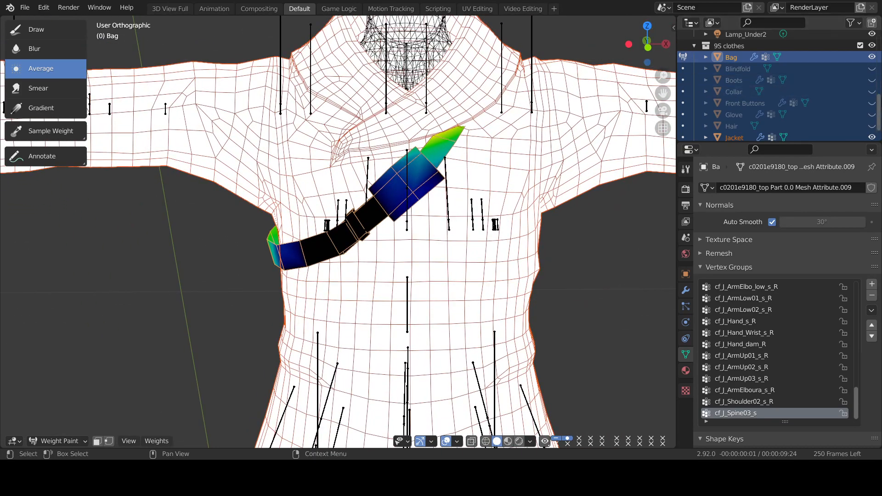
Make the Front Buttons, Glove and Boots visible again in the 9S clothes collection.
{"action": "left_click", "coordinate": [871, 103]}
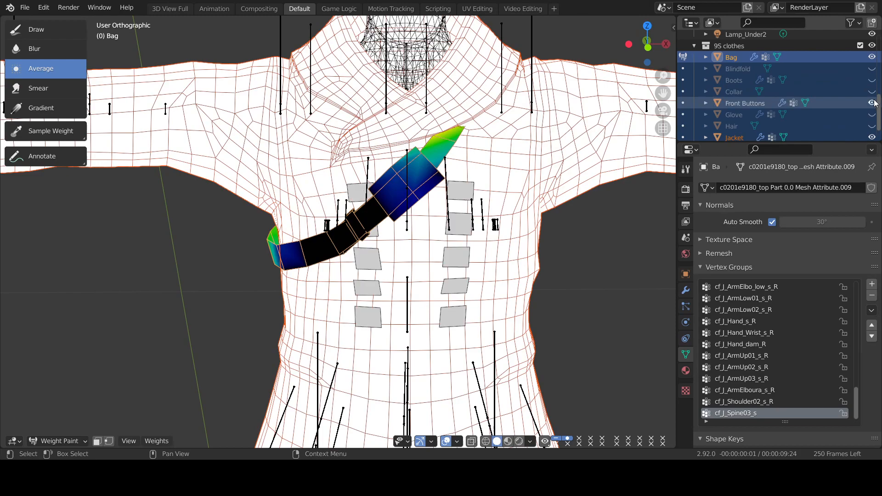
{"action": "left_click", "coordinate": [803, 47]}
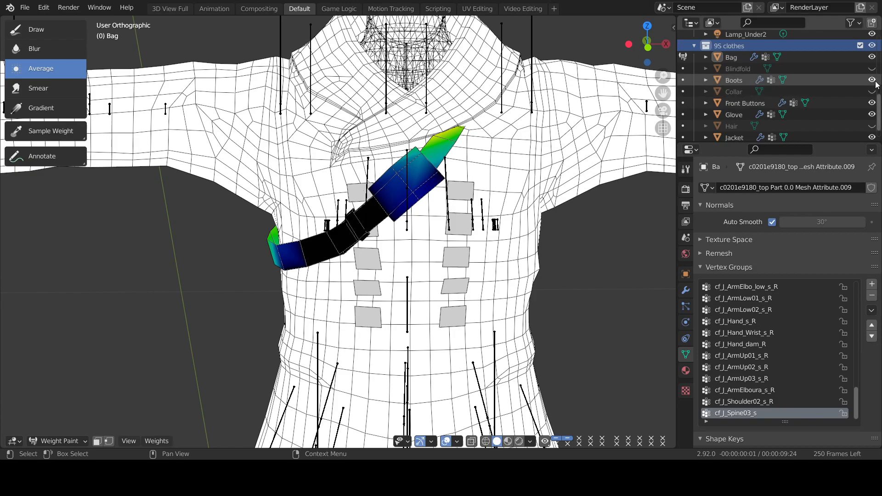
{"action": "scroll", "coordinate": [842, 107], "scroll_direction": "down", "scroll_amount": 2}
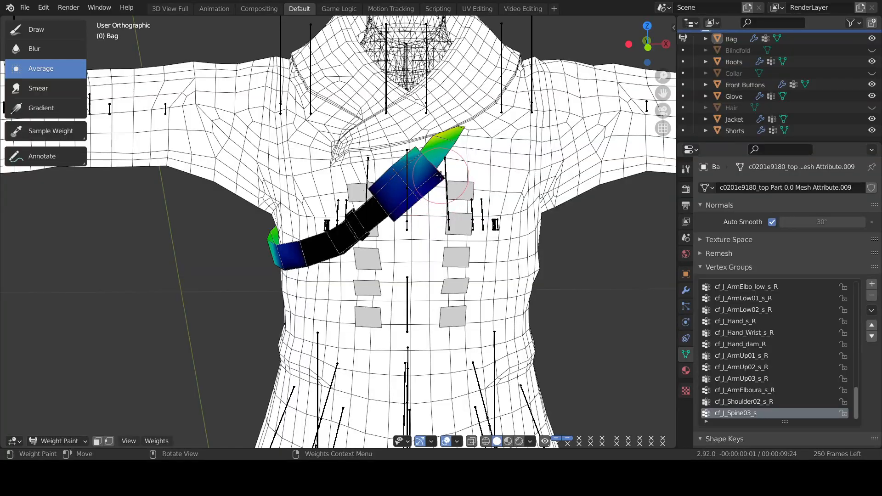
Delete the Bag's right hand and lower-arm vertex groups, from cf_J_Hand_dam_R up to cf_J_ArmElbo_low_s_R.
{"action": "mouse_move", "coordinate": [648, 42]}
{"action": "left_mouse_down"}
{"action": "mouse_move", "coordinate": [630, 48]}
{"action": "mouse_move", "coordinate": [662, 37]}
{"action": "mouse_move", "coordinate": [643, 51]}
{"action": "mouse_move", "coordinate": [652, 39]}
{"action": "mouse_move", "coordinate": [647, 44]}
{"action": "left_mouse_up"}
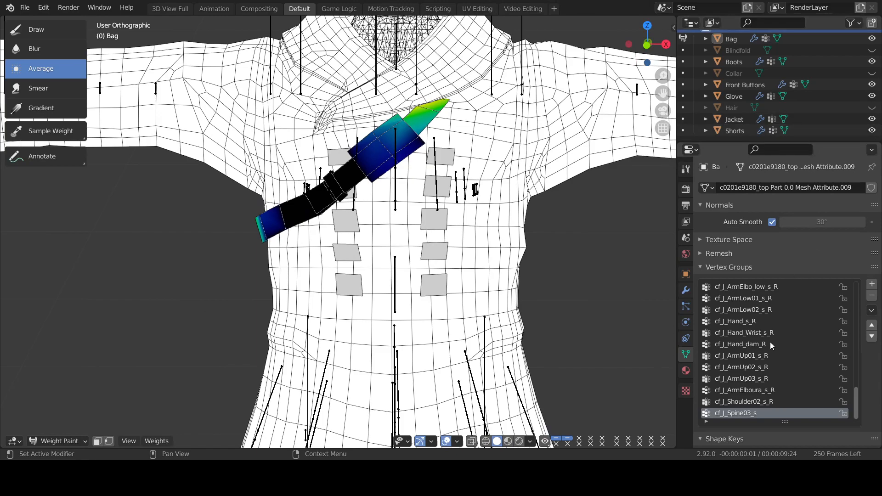
{"action": "left_click", "coordinate": [754, 345]}
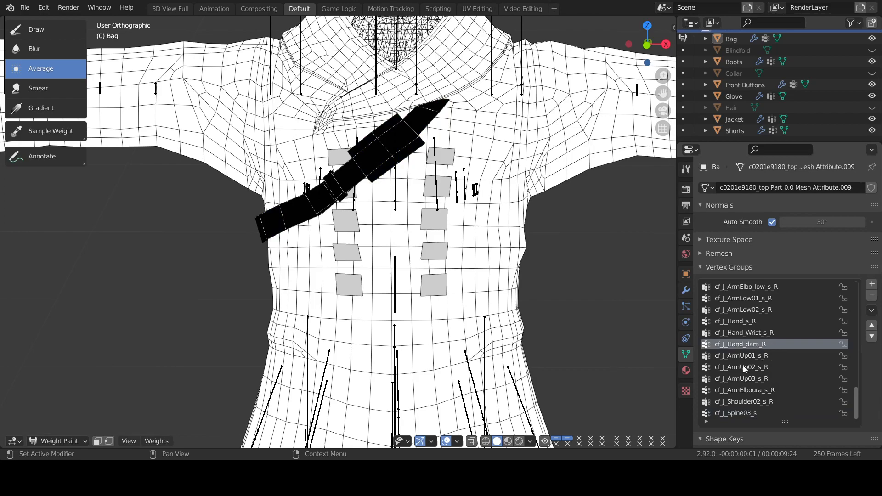
{"action": "left_click", "coordinate": [872, 297]}
{"action": "left_click", "coordinate": [872, 296]}
{"action": "left_click", "coordinate": [872, 296]}
{"action": "left_click", "coordinate": [872, 297]}
{"action": "left_click", "coordinate": [873, 296]}
{"action": "left_click", "coordinate": [873, 296]}
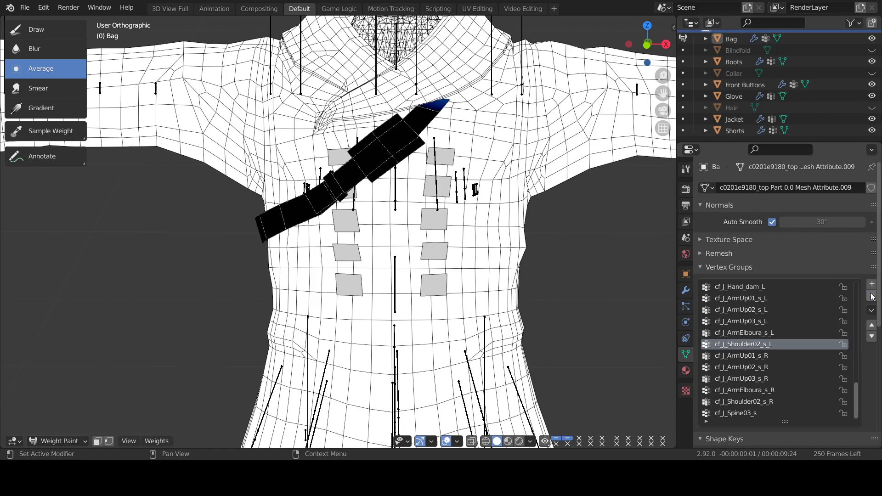
Delete the Bag's left vertex groups from cf_J_ArmElboura_s_L up to cf_J_Hand_dam_L, plus cf_J_ArmUp01_s_R to cf_J_ArmUp03_s_R and cf_J_ArmElboura_s_R.
{"action": "left_click", "coordinate": [757, 334]}
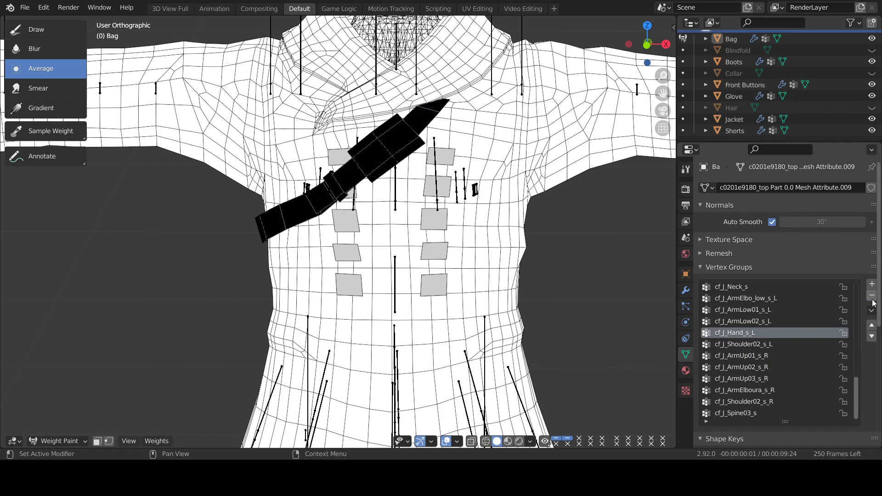
{"action": "left_click", "coordinate": [761, 379]}
{"action": "left_click", "coordinate": [872, 297]}
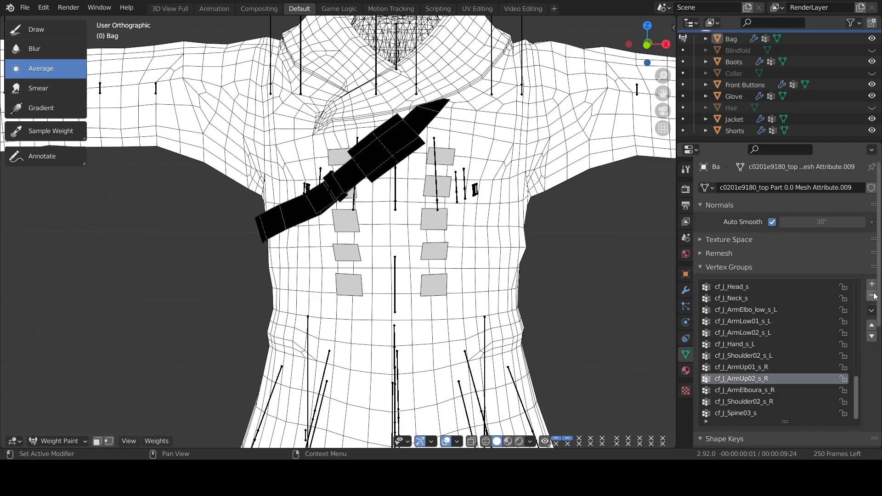
{"action": "left_click", "coordinate": [873, 296]}
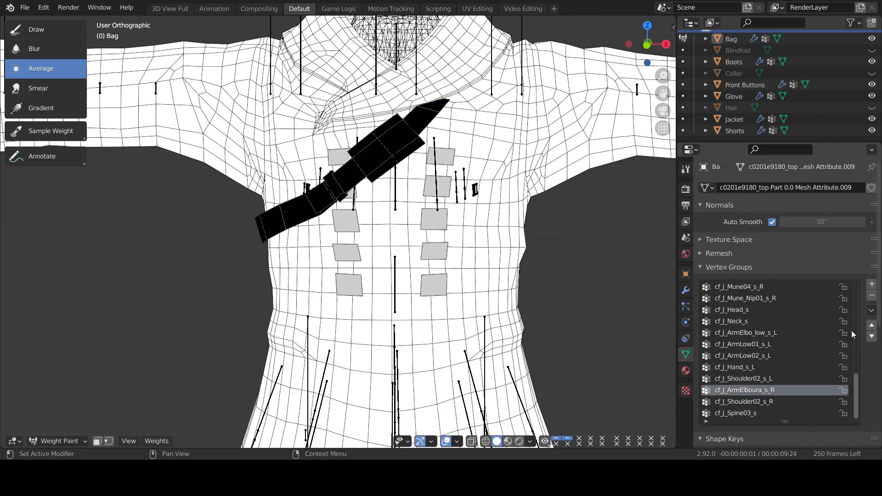
{"action": "left_click", "coordinate": [872, 296]}
{"action": "left_click", "coordinate": [765, 403]}
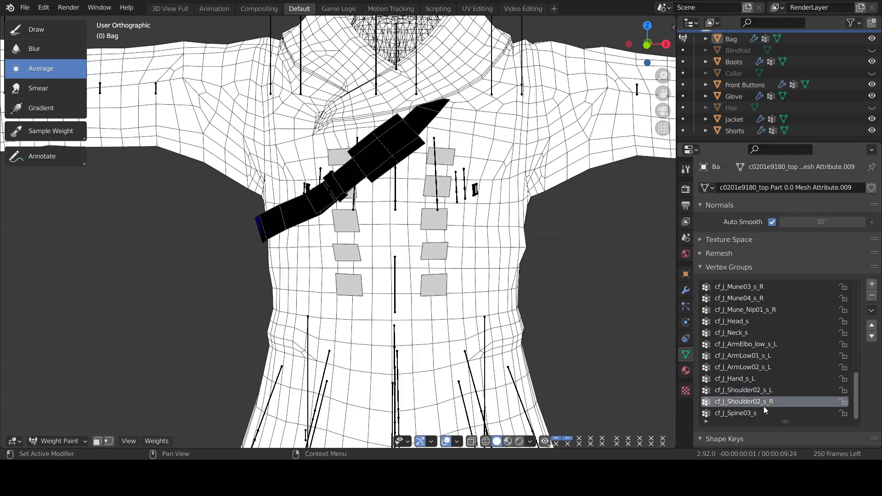
{"action": "mouse_move", "coordinate": [648, 42]}
{"action": "left_mouse_down"}
{"action": "mouse_move", "coordinate": [542, 48]}
{"action": "mouse_move", "coordinate": [662, 46]}
{"action": "mouse_move", "coordinate": [631, 44]}
{"action": "left_mouse_up"}
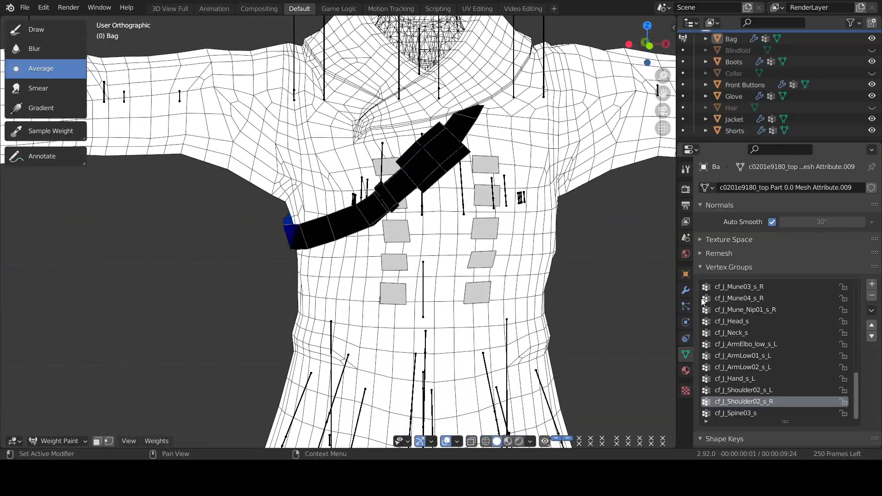
Delete the Bag's left lower-arm vertex groups, cf_J_Neck_s, cf_J_Head_s and both cf_J_Mune_Nip01_s groups.
{"action": "left_click", "coordinate": [765, 367]}
{"action": "left_click", "coordinate": [869, 300]}
{"action": "left_click", "coordinate": [869, 299]}
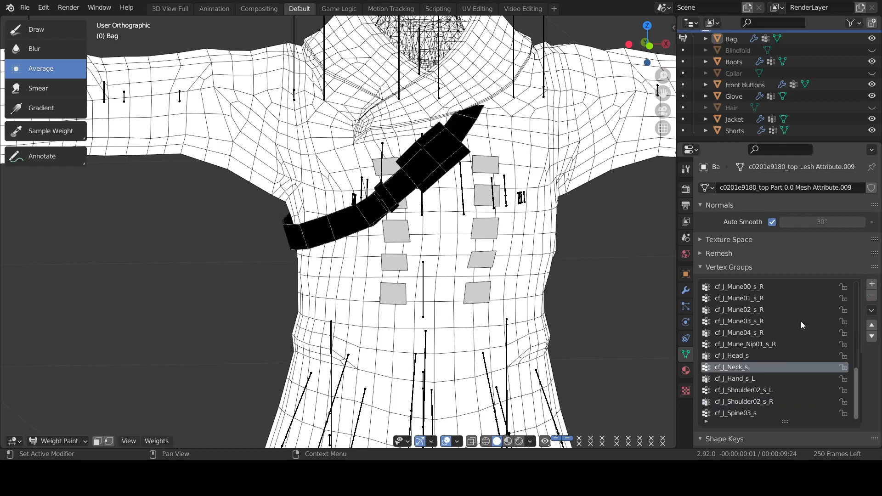
{"action": "left_click", "coordinate": [871, 298]}
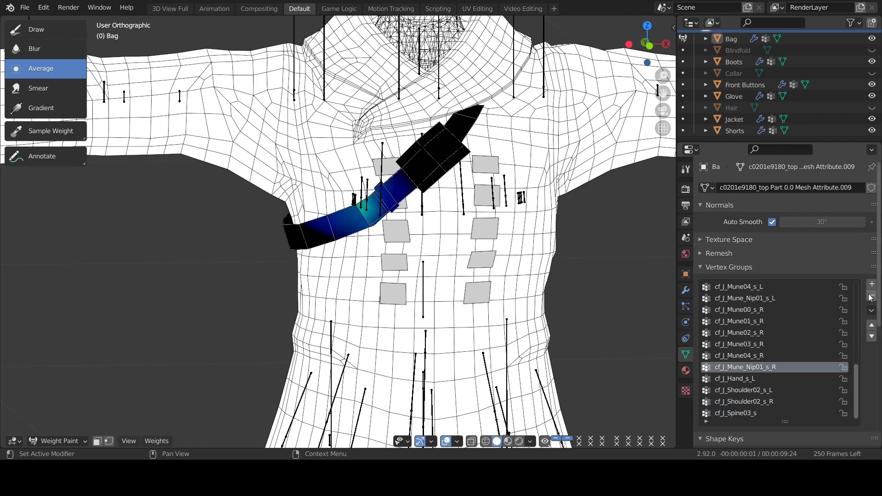
{"action": "left_click", "coordinate": [871, 297]}
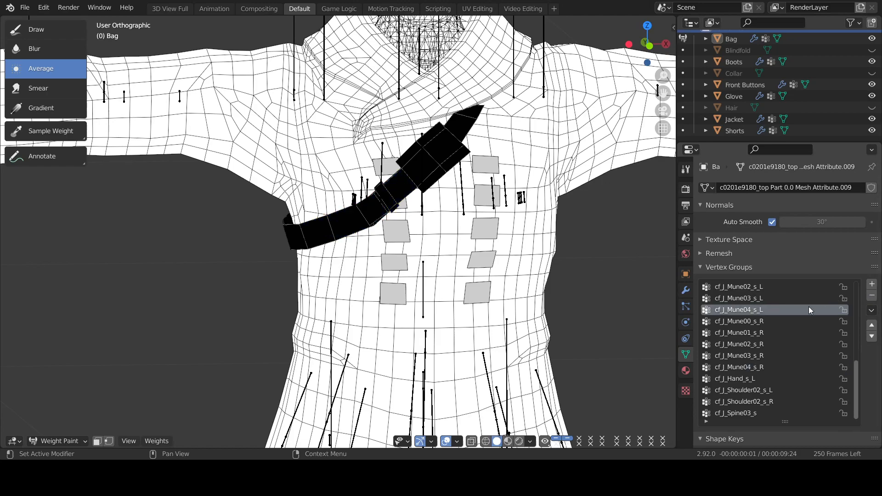
Check the Bag's weights in cf_J_Mune01_s_L to cf_J_Mune04_s_L and delete the cf_J_Mune04_s_L vertex group.
{"action": "scroll", "coordinate": [799, 366], "scroll_direction": "up", "scroll_amount": 1}
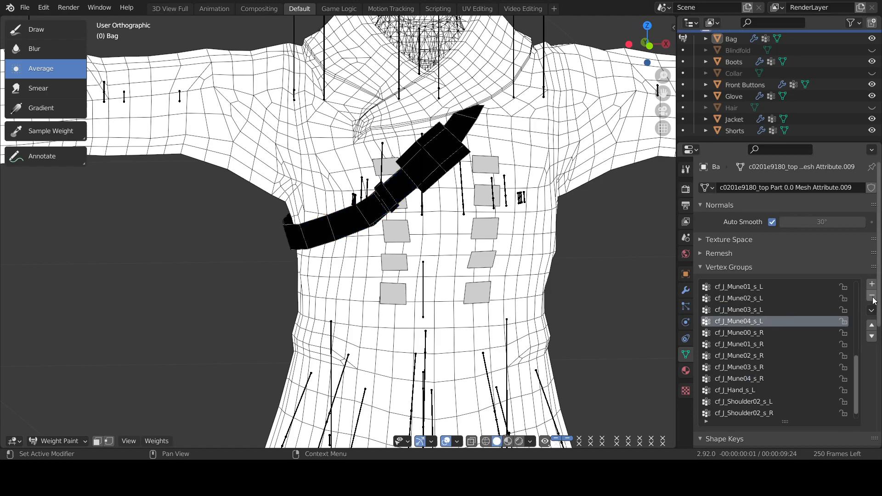
{"action": "left_click", "coordinate": [772, 286]}
{"action": "left_click", "coordinate": [777, 298]}
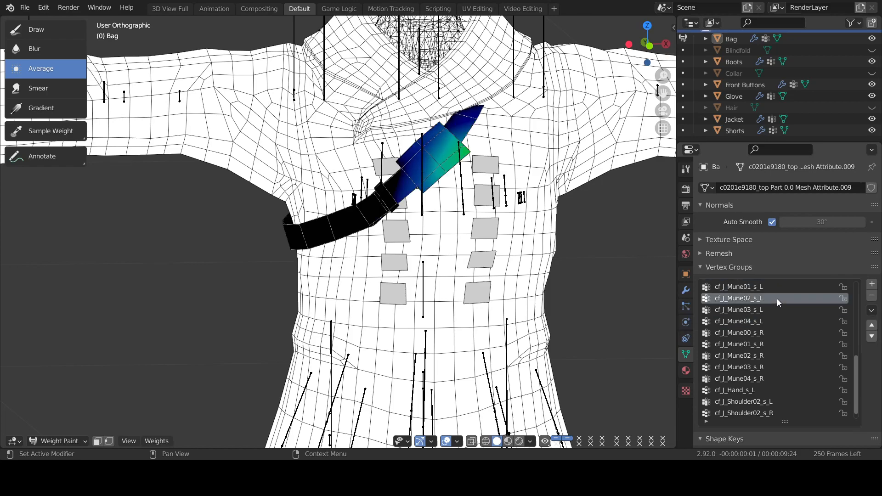
{"action": "left_click", "coordinate": [778, 310]}
{"action": "left_click", "coordinate": [777, 320]}
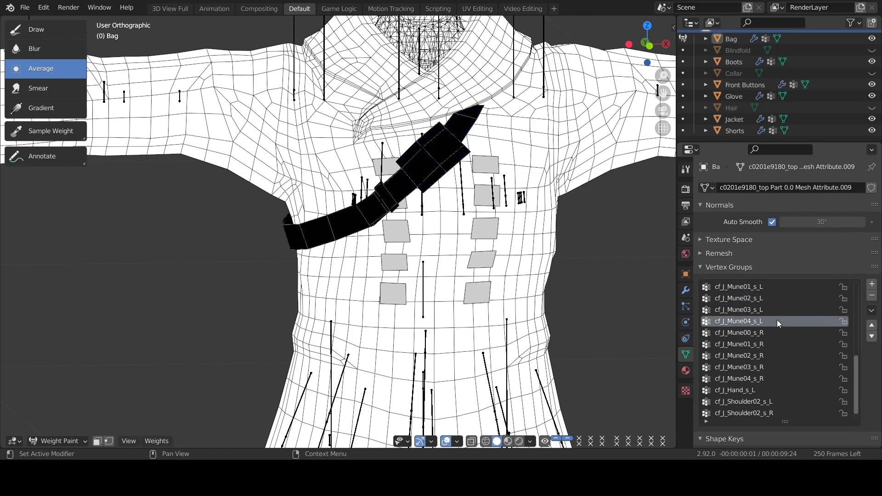
{"action": "left_click", "coordinate": [872, 297]}
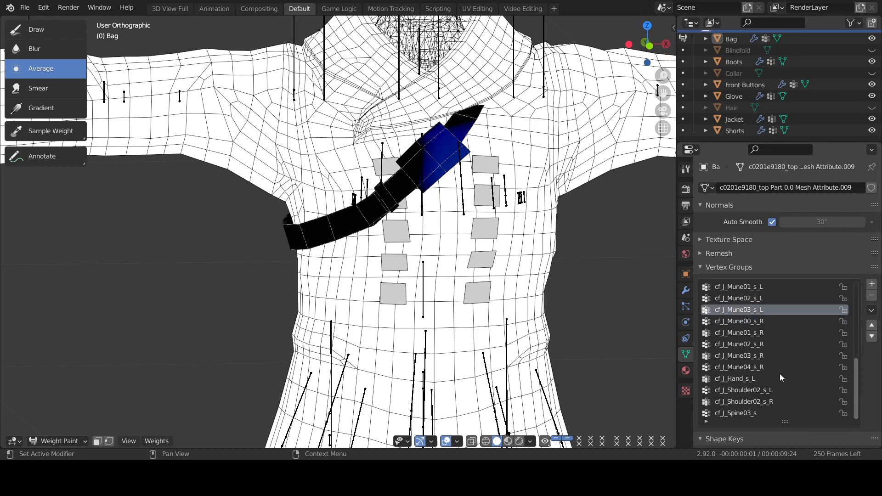
Delete the Bag's leg and hip vertex groups, from cf_J_LegUpDam_s_R up to the start of the list above cf_J_Spine01_s.
{"action": "scroll", "coordinate": [777, 398], "scroll_direction": "up", "scroll_amount": 9}
{"action": "left_click", "coordinate": [767, 335]}
{"action": "left_click", "coordinate": [768, 344]}
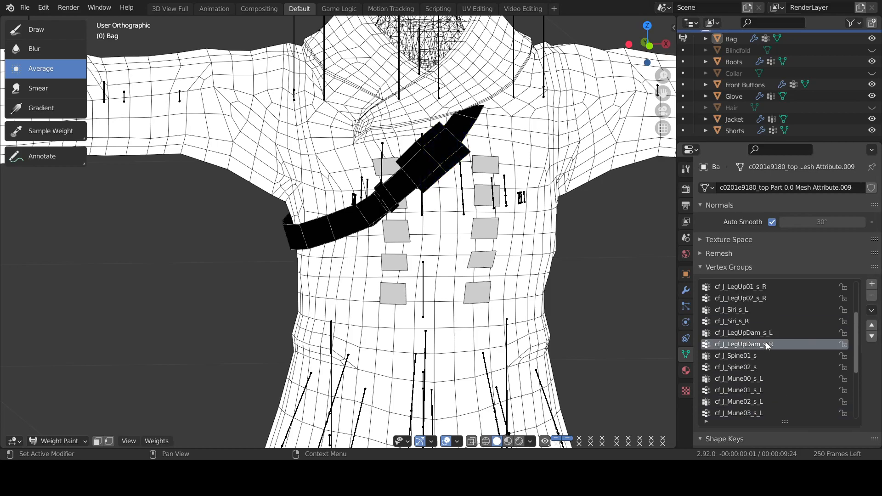
{"action": "left_click", "coordinate": [872, 295]}
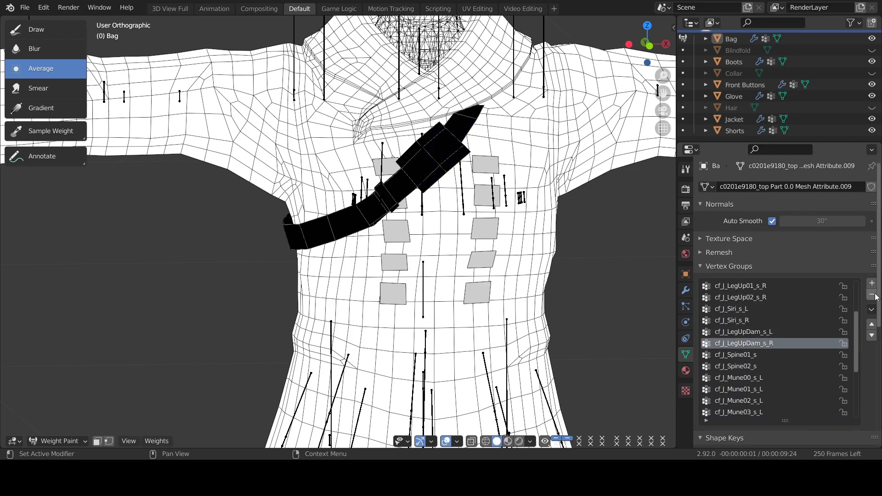
{"action": "left_click", "coordinate": [872, 296]}
{"action": "left_click", "coordinate": [872, 295]}
{"action": "left_click", "coordinate": [873, 295]}
{"action": "left_click", "coordinate": [872, 295]}
{"action": "scroll", "coordinate": [814, 386], "scroll_direction": "up", "scroll_amount": 2}
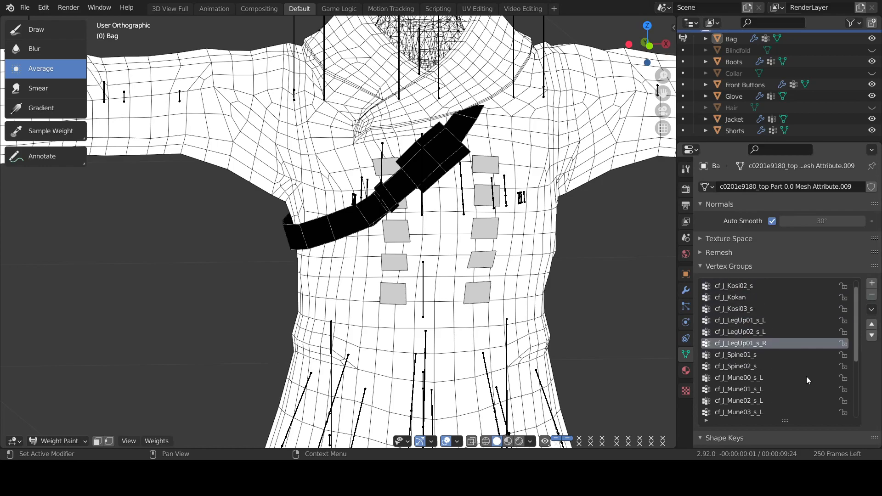
{"action": "left_click", "coordinate": [872, 297]}
{"action": "left_click", "coordinate": [872, 297]}
{"action": "left_click", "coordinate": [872, 296]}
{"action": "left_click", "coordinate": [872, 296]}
{"action": "left_click", "coordinate": [872, 296]}
{"action": "scroll", "coordinate": [797, 369], "scroll_direction": "up", "scroll_amount": 1}
{"action": "left_click", "coordinate": [871, 296]}
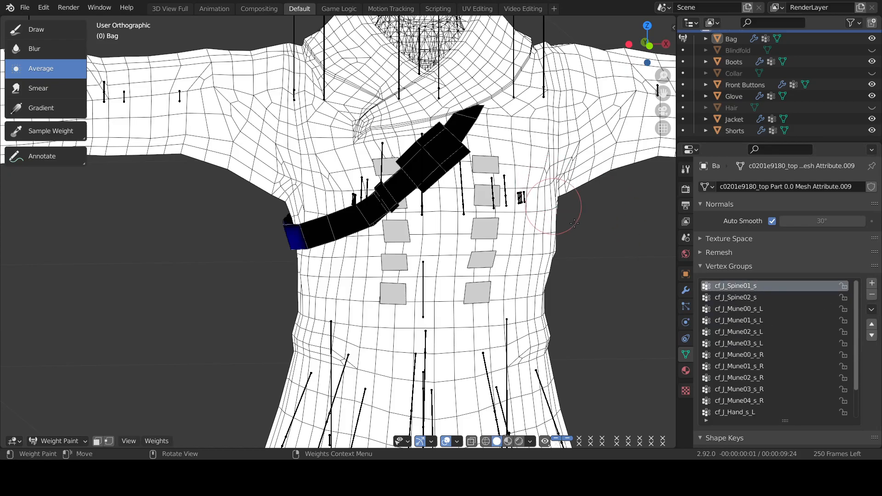
Select Armature_body, switch it to Pose Mode and set the skeleton to Pose Position.
{"action": "mouse_move", "coordinate": [646, 46]}
{"action": "left_mouse_down"}
{"action": "mouse_move", "coordinate": [667, 54]}
{"action": "mouse_move", "coordinate": [648, 45]}
{"action": "left_mouse_up"}
{"action": "scroll", "coordinate": [794, 84], "scroll_direction": "up", "scroll_amount": 4}
{"action": "scroll", "coordinate": [794, 83], "scroll_direction": "up", "scroll_amount": 5}
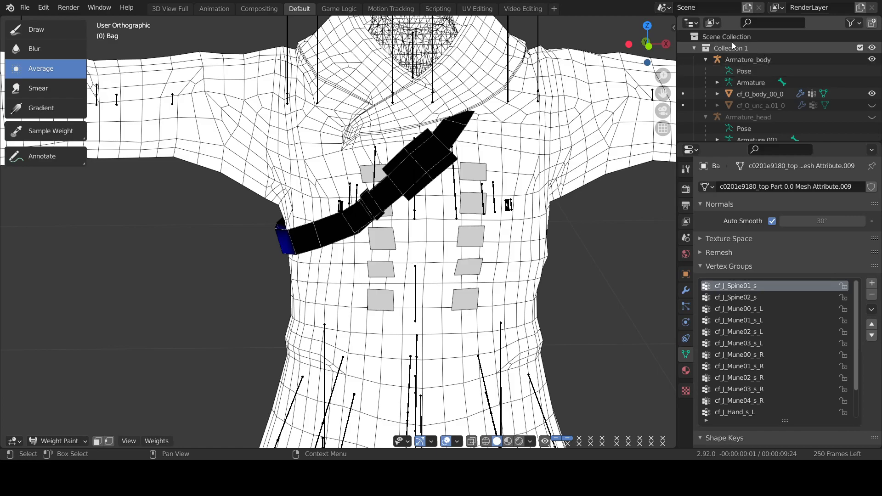
{"action": "scroll", "coordinate": [601, 115], "scroll_direction": "up", "scroll_amount": 2}
{"action": "scroll", "coordinate": [608, 111], "scroll_direction": "down", "scroll_amount": 2}
{"action": "scroll", "coordinate": [611, 111], "scroll_direction": "up", "scroll_amount": 2}
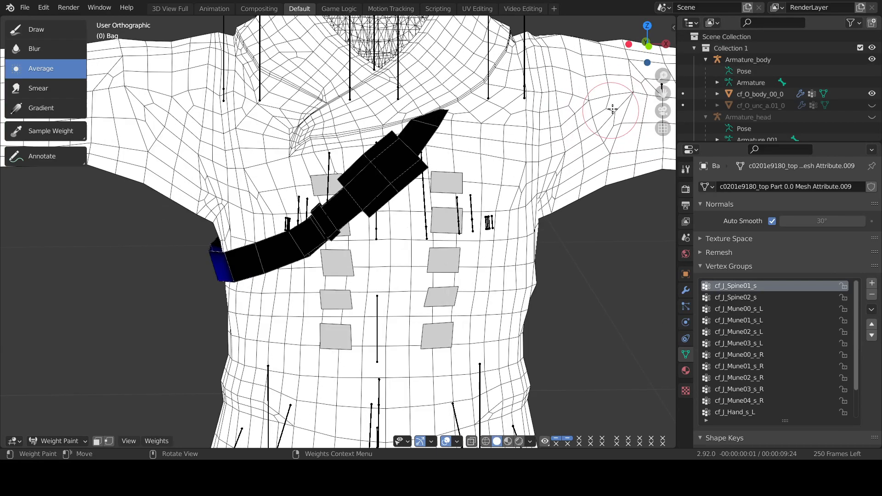
{"action": "left_click", "coordinate": [776, 60]}
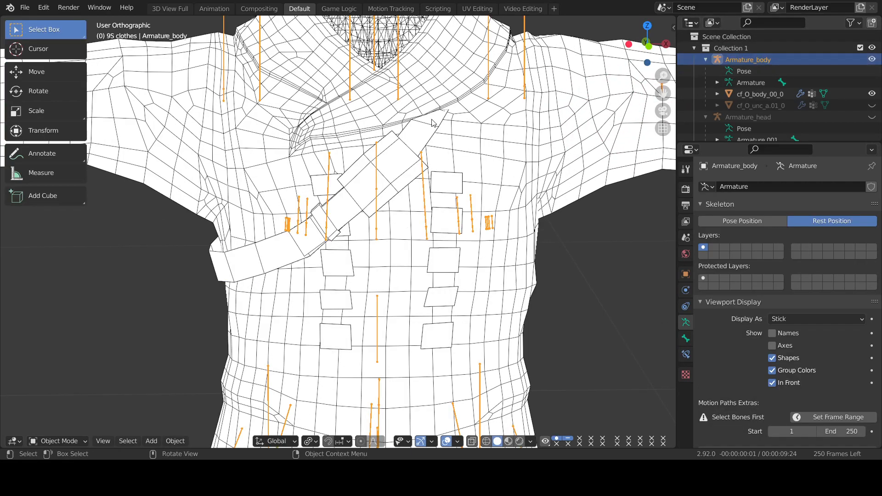
{"action": "left_click", "coordinate": [47, 441]}
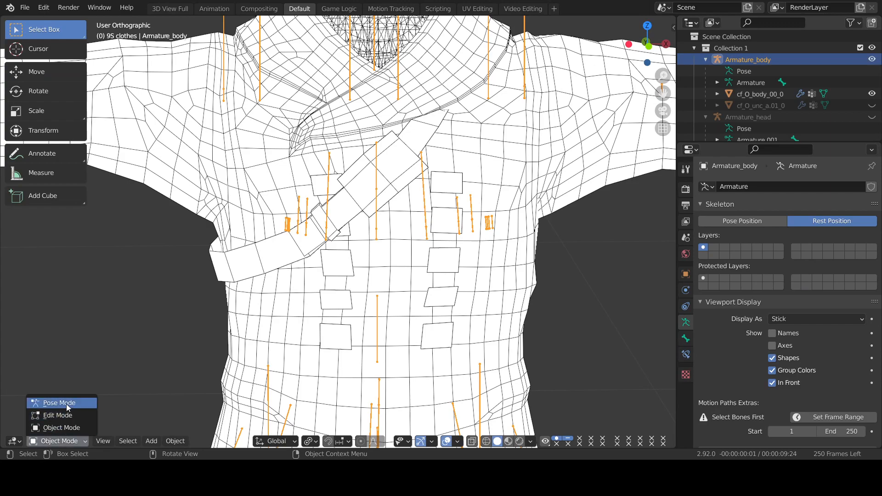
{"action": "left_click", "coordinate": [67, 404]}
{"action": "left_click", "coordinate": [715, 220]}
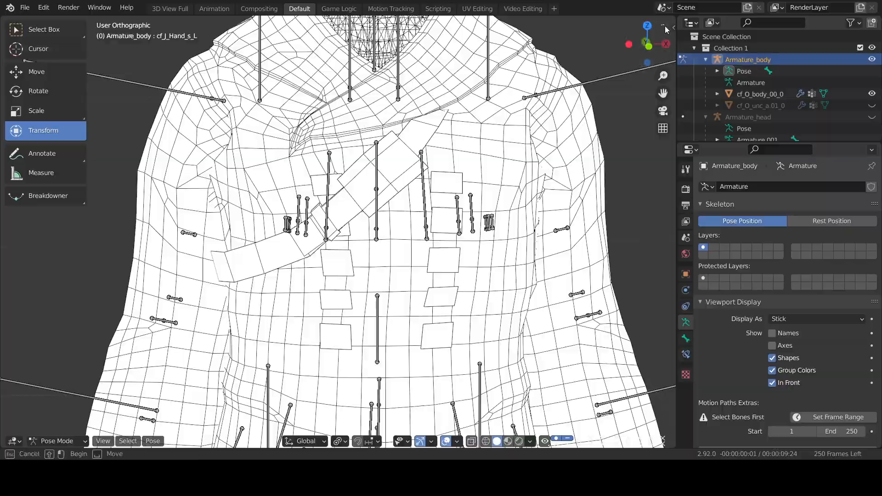
Rotate the upper-arm bone cf_J_ArmUp00_R about 34.3° around the global Y axis to test how the strap deforms.
{"action": "left_click_drag", "start_coordinate": [662, 30], "coordinate": [317, 98]}
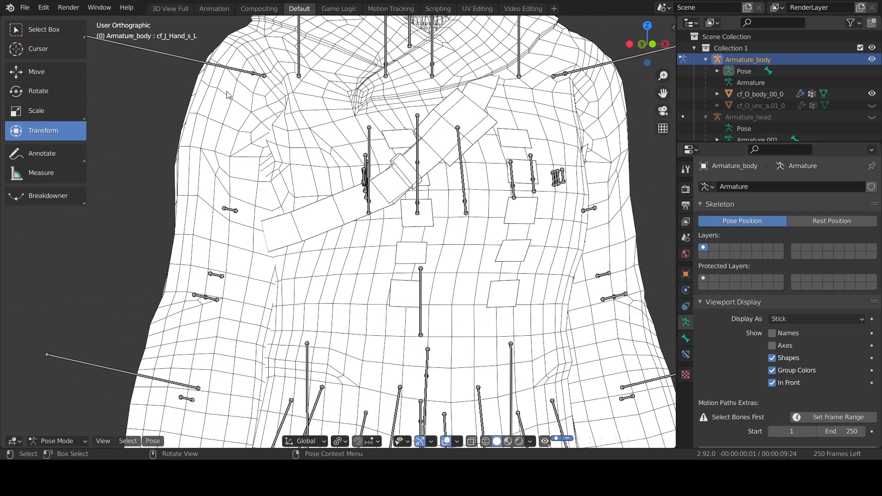
{"action": "left_click", "coordinate": [213, 70]}
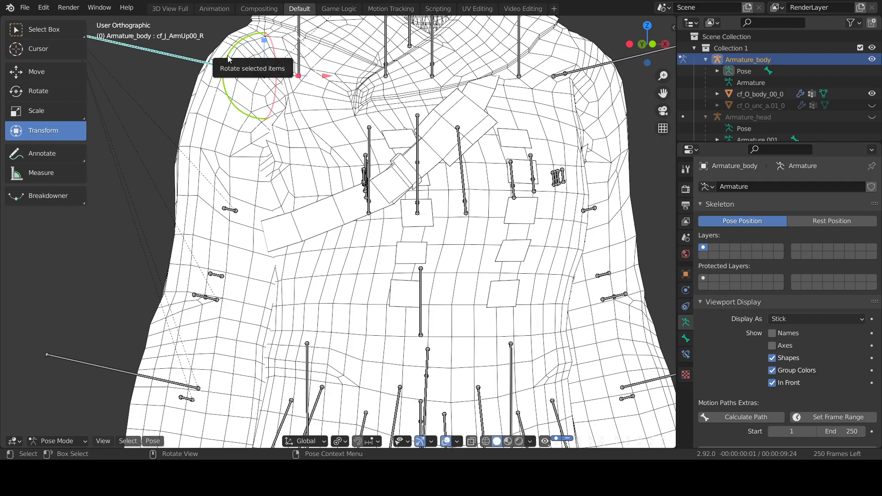
{"action": "left_click_drag", "start_coordinate": [227, 62], "coordinate": [245, 42]}
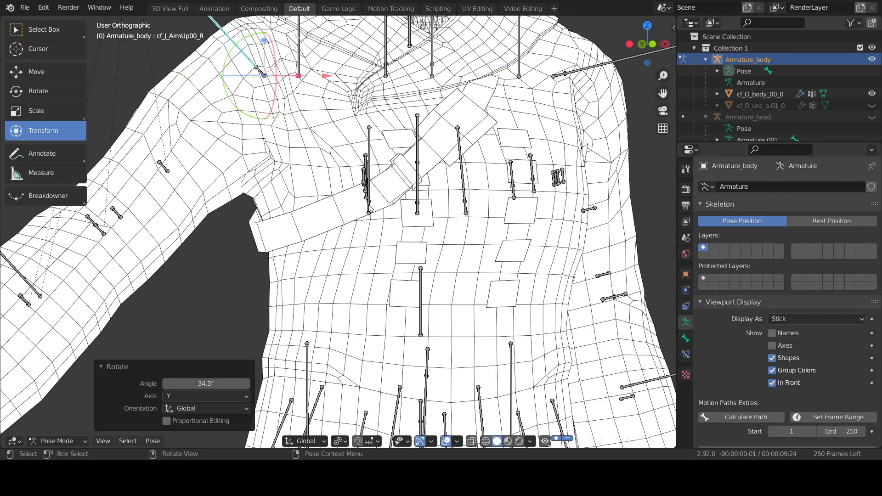
{"action": "scroll", "coordinate": [430, 180], "scroll_direction": "down", "scroll_amount": 4}
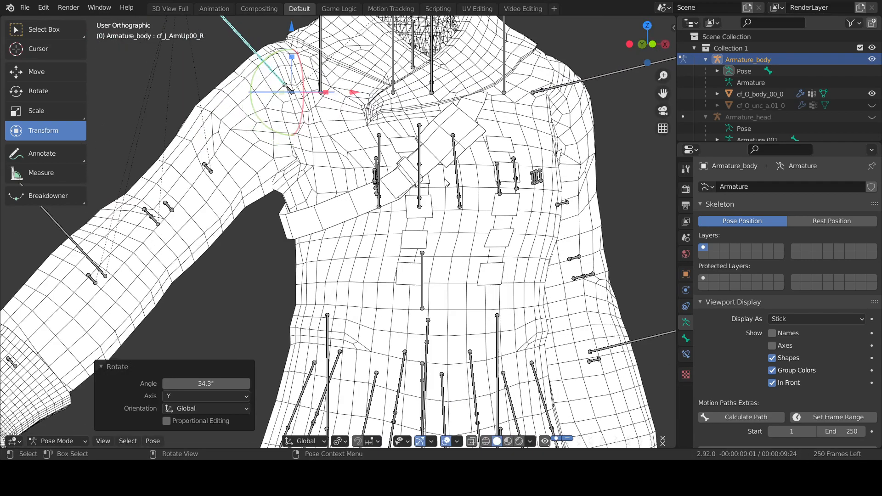
{"action": "scroll", "coordinate": [592, 102], "scroll_direction": "up", "scroll_amount": 5}
{"action": "left_click_drag", "start_coordinate": [631, 53], "coordinate": [673, 57]}
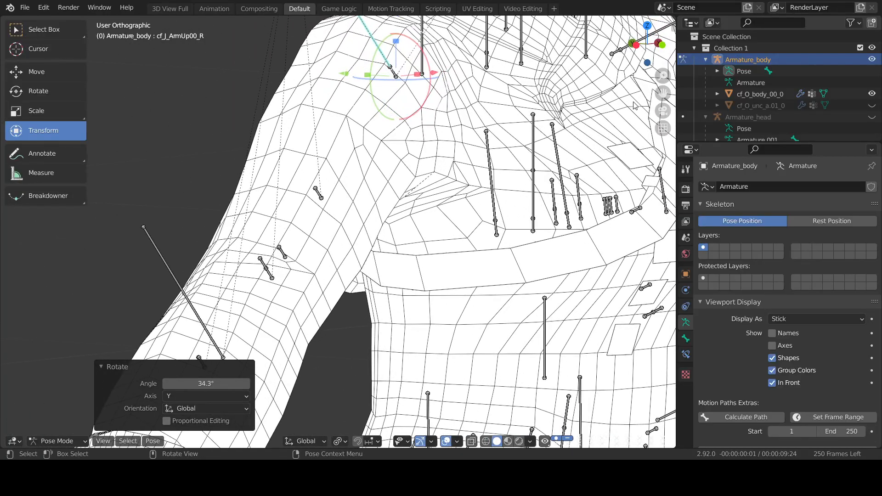
Select the chest bones on both sides and scale them along the global Y axis to about 0.019.
{"action": "left_click_drag", "start_coordinate": [663, 93], "coordinate": [498, 77]}
{"action": "left_click_drag", "start_coordinate": [652, 49], "coordinate": [693, 40]}
{"action": "left_click_drag", "start_coordinate": [522, 116], "coordinate": [603, 210]}
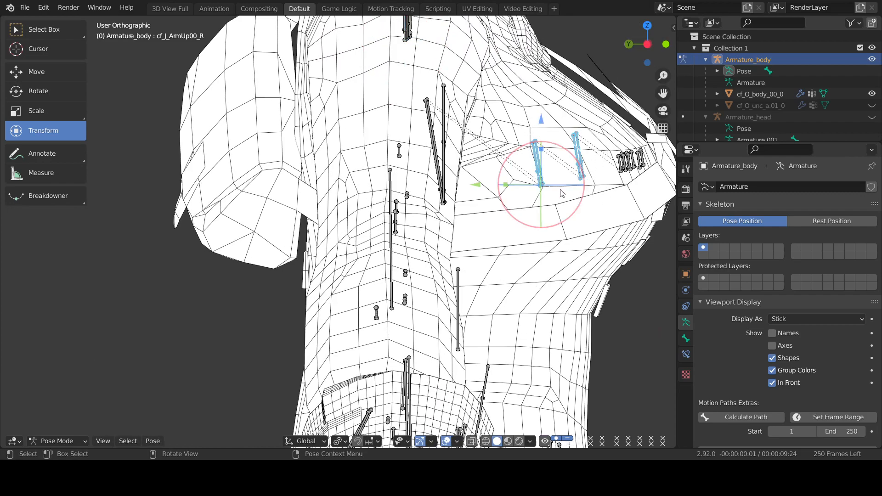
{"action": "key", "text": "s"}
{"action": "key", "text": "y"}
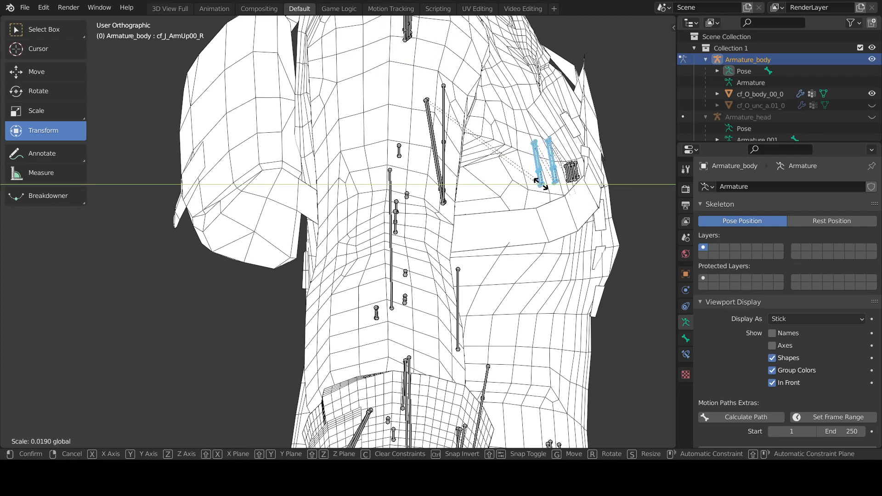
{"action": "left_click", "coordinate": [542, 185]}
{"action": "mouse_move", "coordinate": [658, 42]}
{"action": "left_mouse_down"}
{"action": "mouse_move", "coordinate": [611, 42]}
{"action": "mouse_move", "coordinate": [667, 30]}
{"action": "mouse_move", "coordinate": [607, 41]}
{"action": "mouse_move", "coordinate": [641, 41]}
{"action": "left_mouse_up"}
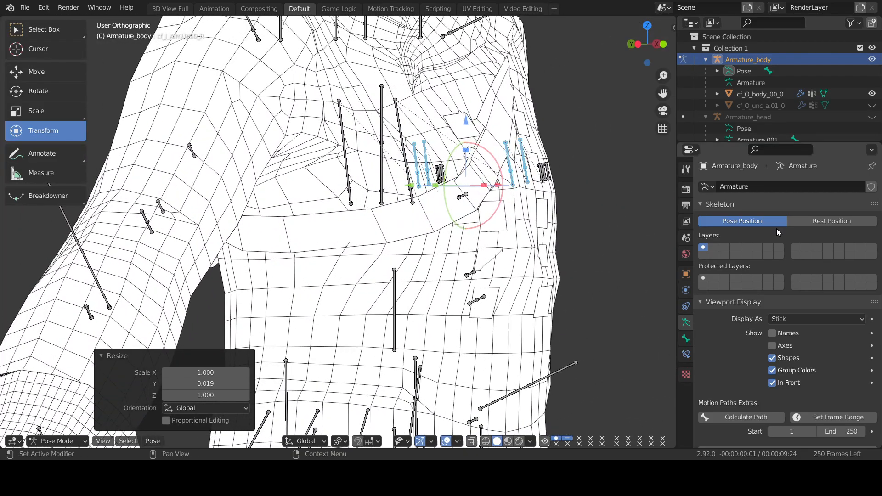
Compare the armature's Rest Position with its Pose Position, and move the selected chest bones about -0.002 along global Y.
{"action": "left_click", "coordinate": [834, 217]}
{"action": "left_click", "coordinate": [770, 215]}
{"action": "mouse_move", "coordinate": [647, 44]}
{"action": "left_mouse_down"}
{"action": "mouse_move", "coordinate": [583, 44]}
{"action": "mouse_move", "coordinate": [661, 46]}
{"action": "left_mouse_up"}
{"action": "mouse_move", "coordinate": [444, 202]}
{"action": "left_mouse_down"}
{"action": "mouse_move", "coordinate": [428, 201]}
{"action": "mouse_move", "coordinate": [442, 201]}
{"action": "left_mouse_up"}
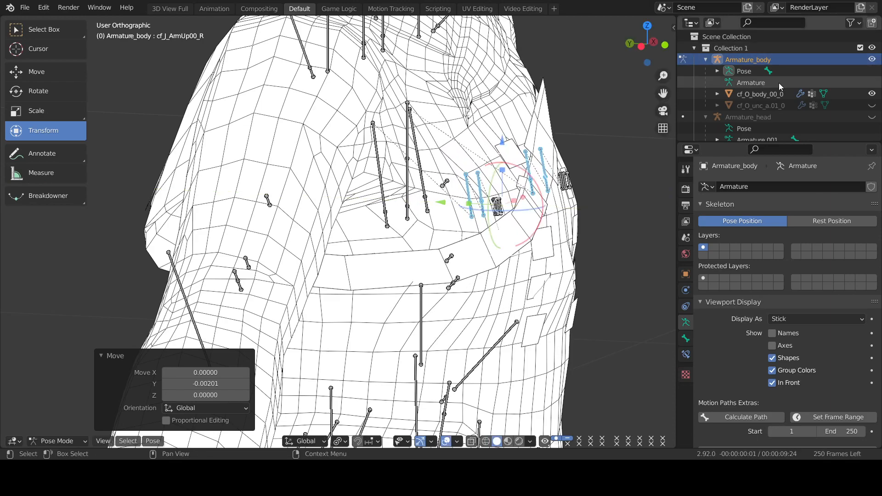
Switch to the Jacket in Weight Paint mode and display the weights of its cf_J_Spine01_s and cf_J_Spine02_s vertex groups.
{"action": "scroll", "coordinate": [773, 136], "scroll_direction": "down", "scroll_amount": 8}
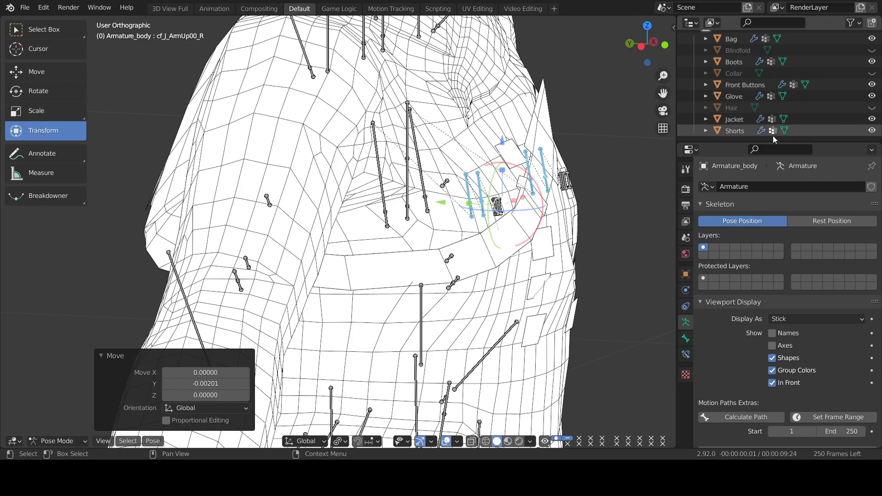
{"action": "left_click", "coordinate": [732, 119]}
{"action": "left_click_drag", "start_coordinate": [631, 45], "coordinate": [609, 48]}
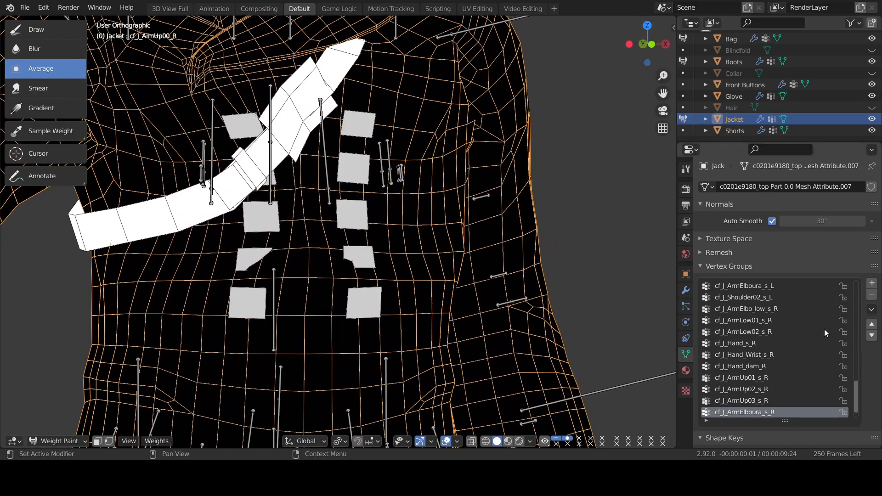
{"action": "scroll", "coordinate": [818, 331], "scroll_direction": "up", "scroll_amount": 11}
{"action": "scroll", "coordinate": [809, 324], "scroll_direction": "up", "scroll_amount": 15}
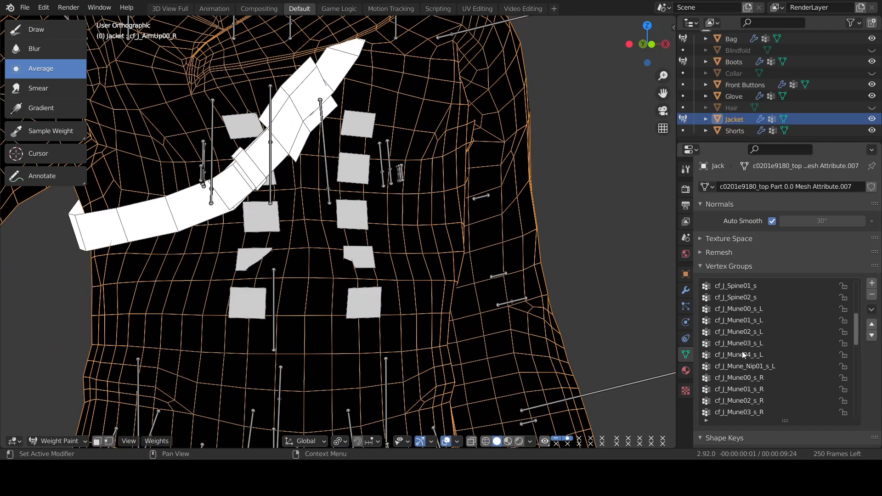
{"action": "left_click", "coordinate": [760, 286]}
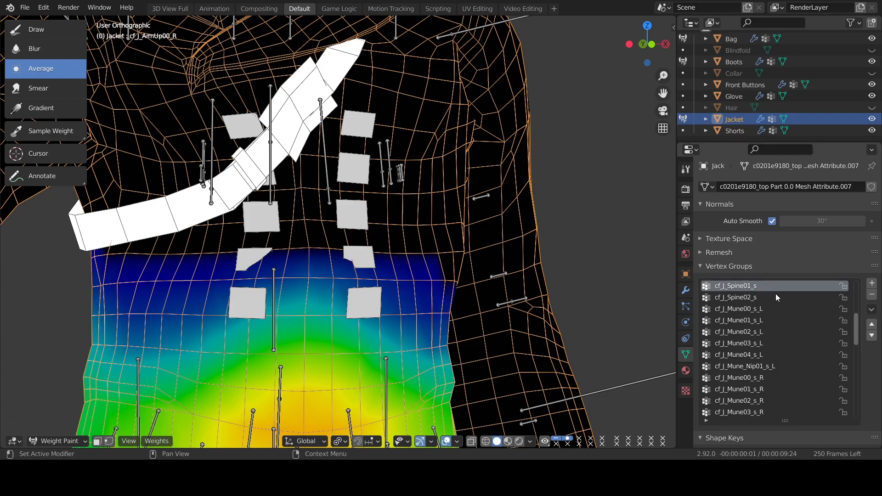
{"action": "left_click", "coordinate": [735, 299]}
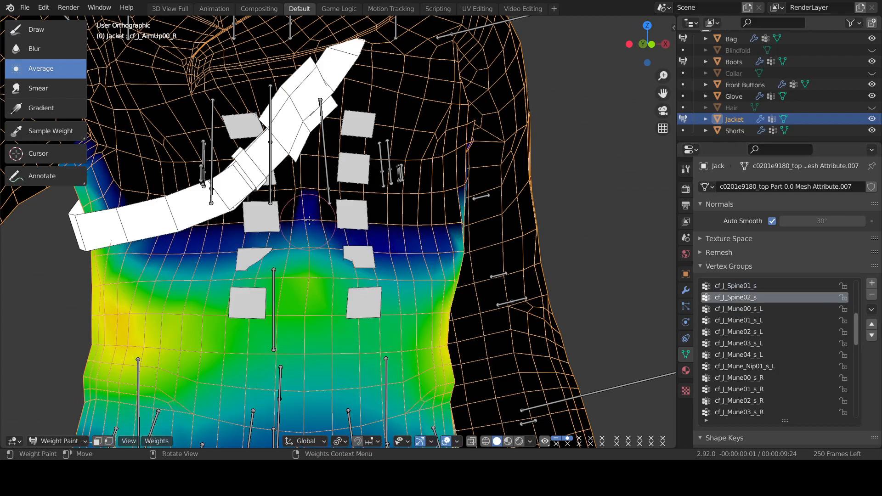
Average the cf_J_Spine02_s weights across the jacket's lower chest and the cf_J_Mune00_s_L weights over its left chest.
{"action": "left_click_drag", "start_coordinate": [289, 218], "coordinate": [243, 226]}
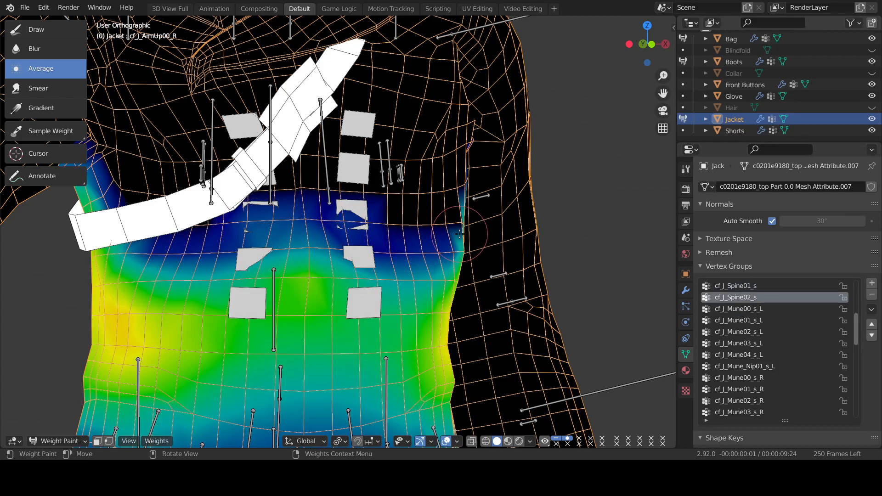
{"action": "left_click", "coordinate": [498, 269], "text": "ctrl"}
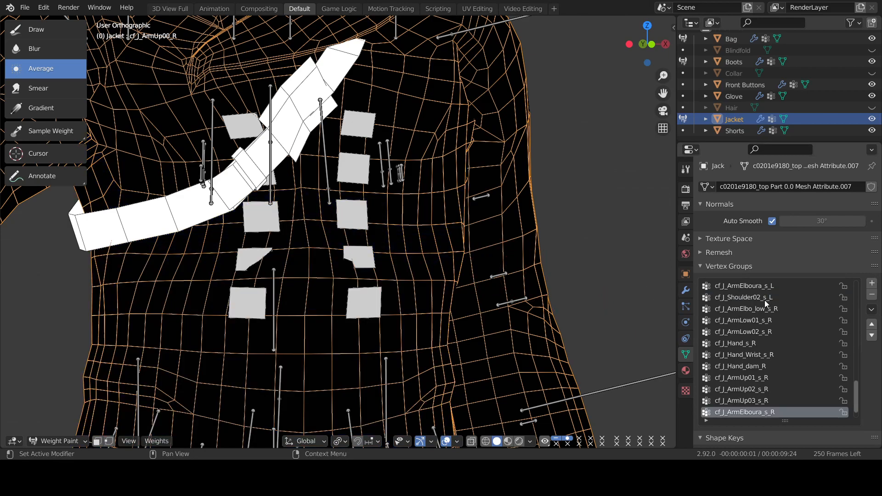
{"action": "scroll", "coordinate": [765, 327], "scroll_direction": "up", "scroll_amount": 10}
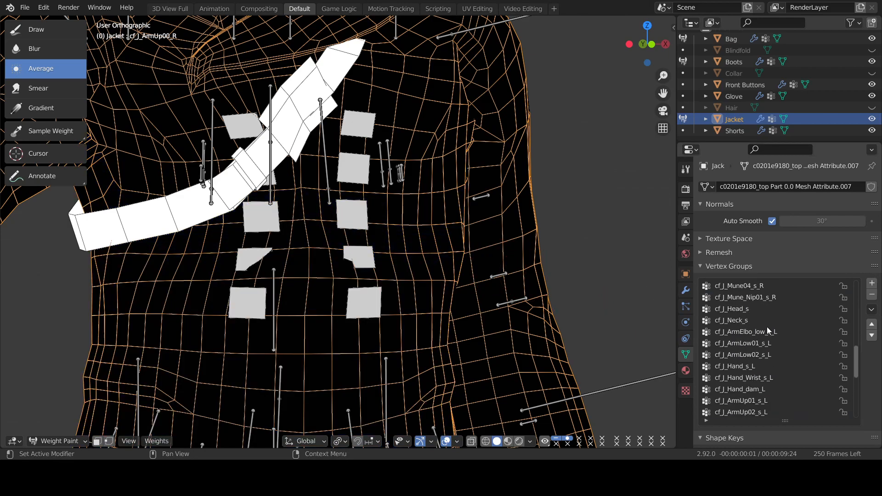
{"action": "scroll", "coordinate": [770, 316], "scroll_direction": "down", "scroll_amount": 3}
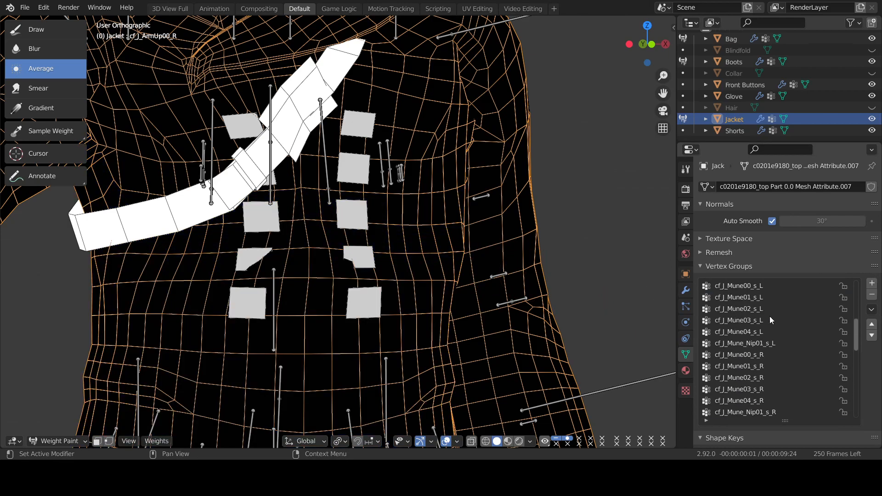
{"action": "left_click", "coordinate": [761, 287]}
{"action": "mouse_move", "coordinate": [350, 126]}
{"action": "left_mouse_down"}
{"action": "mouse_move", "coordinate": [400, 211]}
{"action": "mouse_move", "coordinate": [413, 147]}
{"action": "mouse_move", "coordinate": [415, 239]}
{"action": "mouse_move", "coordinate": [439, 261]}
{"action": "mouse_move", "coordinate": [407, 203]}
{"action": "left_mouse_up"}
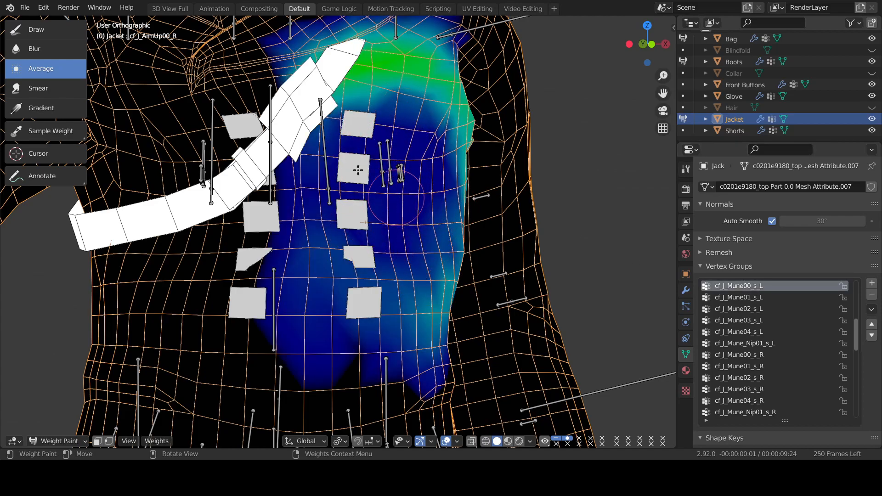
Blur the cf_J_Mune01_s_L weights near the jacket's centre, and smear the weights across the lower left chest to reduce them.
{"action": "left_click", "coordinate": [34, 49]}
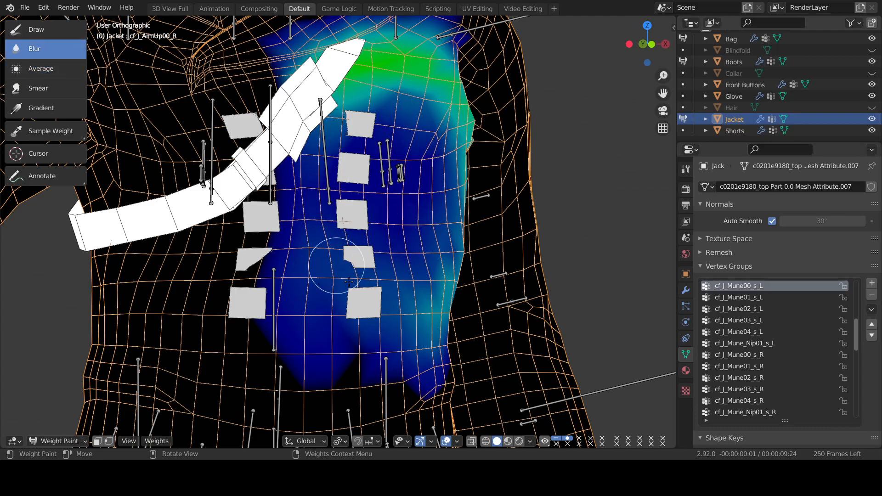
{"action": "left_click", "coordinate": [759, 298]}
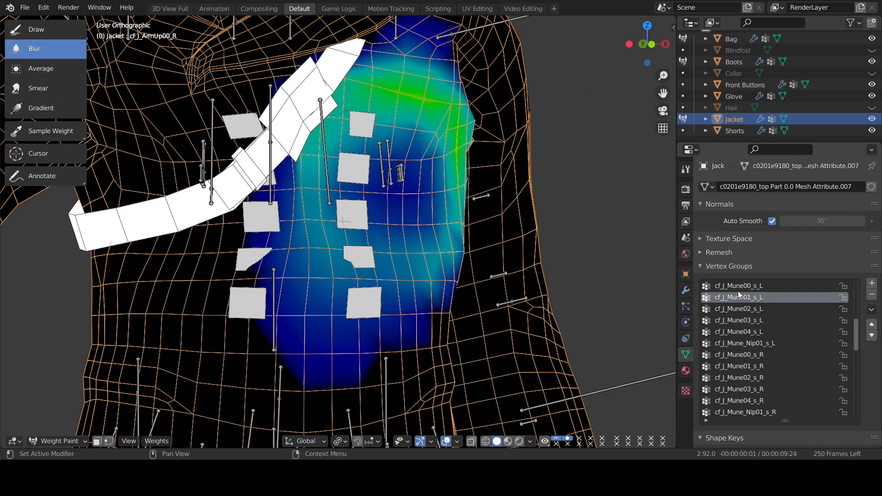
{"action": "left_click_drag", "start_coordinate": [293, 179], "coordinate": [286, 229]}
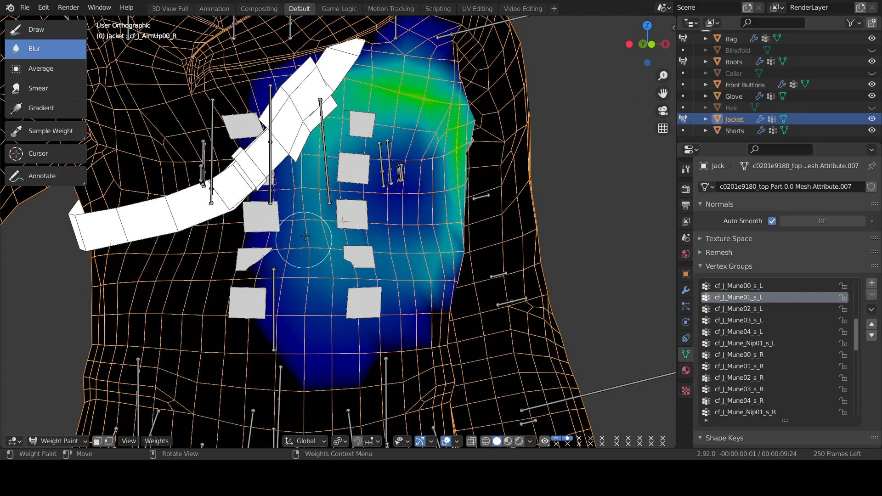
{"action": "left_click", "coordinate": [26, 95]}
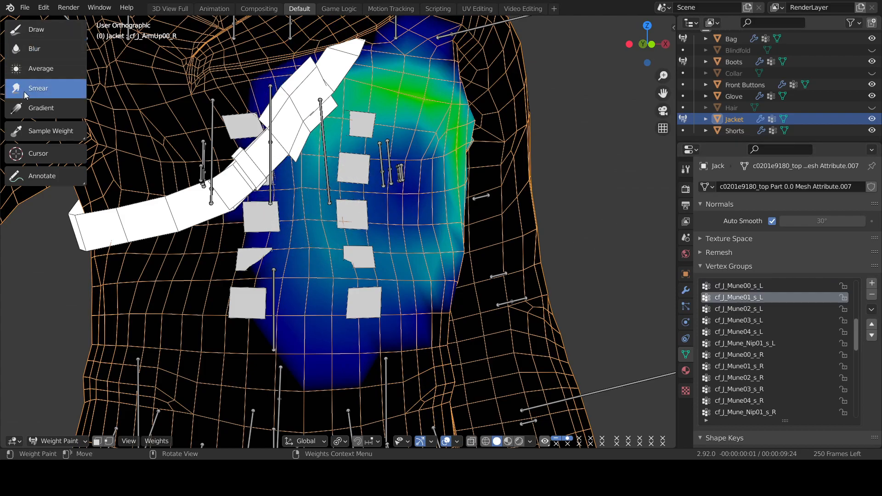
{"action": "mouse_move", "coordinate": [389, 193]}
{"action": "left_mouse_down"}
{"action": "mouse_move", "coordinate": [331, 184]}
{"action": "mouse_move", "coordinate": [299, 188]}
{"action": "mouse_move", "coordinate": [285, 202]}
{"action": "mouse_move", "coordinate": [341, 201]}
{"action": "mouse_move", "coordinate": [322, 218]}
{"action": "mouse_move", "coordinate": [349, 248]}
{"action": "mouse_move", "coordinate": [404, 262]}
{"action": "mouse_move", "coordinate": [325, 258]}
{"action": "mouse_move", "coordinate": [413, 283]}
{"action": "mouse_move", "coordinate": [400, 274]}
{"action": "mouse_move", "coordinate": [416, 275]}
{"action": "left_mouse_up"}
{"action": "mouse_move", "coordinate": [322, 166]}
{"action": "left_mouse_down"}
{"action": "mouse_move", "coordinate": [308, 138]}
{"action": "mouse_move", "coordinate": [293, 193]}
{"action": "left_mouse_up"}
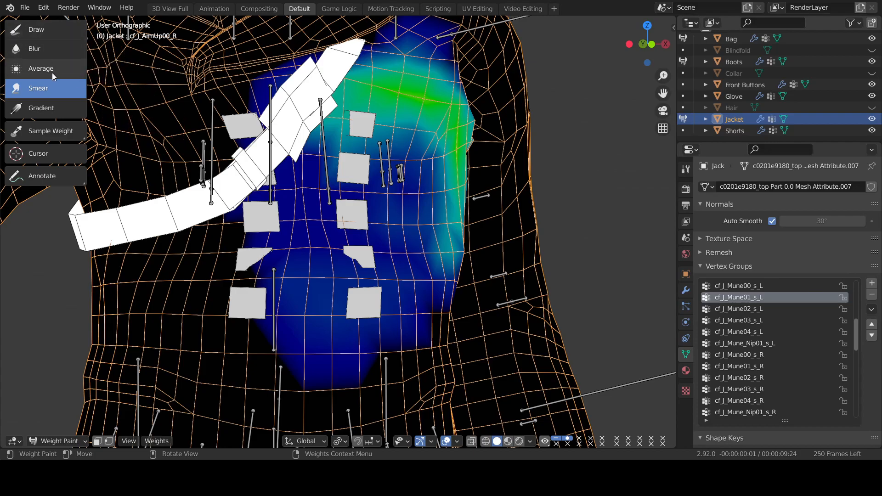
Erase the cf_J_Mune01_s_L weights below the left chest with the Draw brush, and blur the remaining weights over the chest.
{"action": "left_click", "coordinate": [42, 29]}
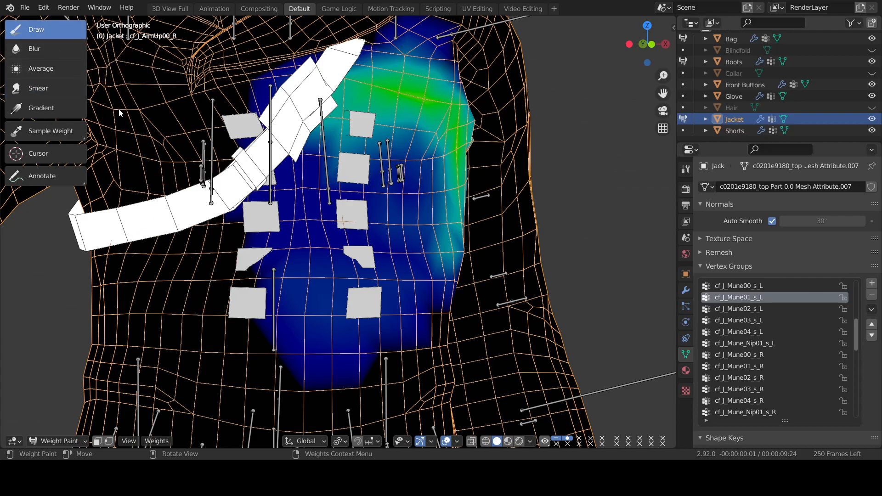
{"action": "right_click", "coordinate": [577, 200]}
{"action": "mouse_move", "coordinate": [372, 380]}
{"action": "left_mouse_down"}
{"action": "mouse_move", "coordinate": [358, 374]}
{"action": "mouse_move", "coordinate": [363, 316]}
{"action": "mouse_move", "coordinate": [428, 293]}
{"action": "left_mouse_up"}
{"action": "mouse_move", "coordinate": [302, 282]}
{"action": "left_mouse_down"}
{"action": "mouse_move", "coordinate": [251, 211]}
{"action": "mouse_move", "coordinate": [260, 191]}
{"action": "mouse_move", "coordinate": [359, 255]}
{"action": "left_mouse_up"}
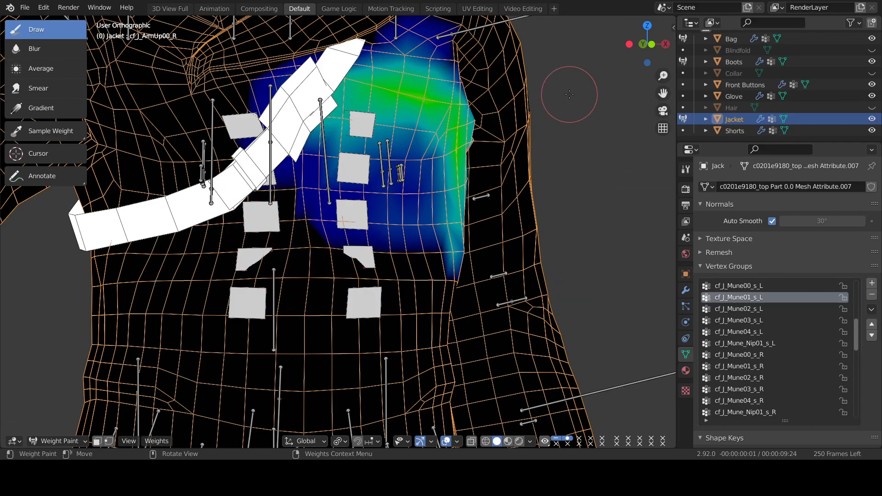
{"action": "left_click", "coordinate": [37, 48]}
{"action": "mouse_move", "coordinate": [355, 146]}
{"action": "left_mouse_down"}
{"action": "mouse_move", "coordinate": [413, 248]}
{"action": "mouse_move", "coordinate": [446, 233]}
{"action": "left_mouse_up"}
{"action": "left_click_drag", "start_coordinate": [341, 99], "coordinate": [395, 93]}
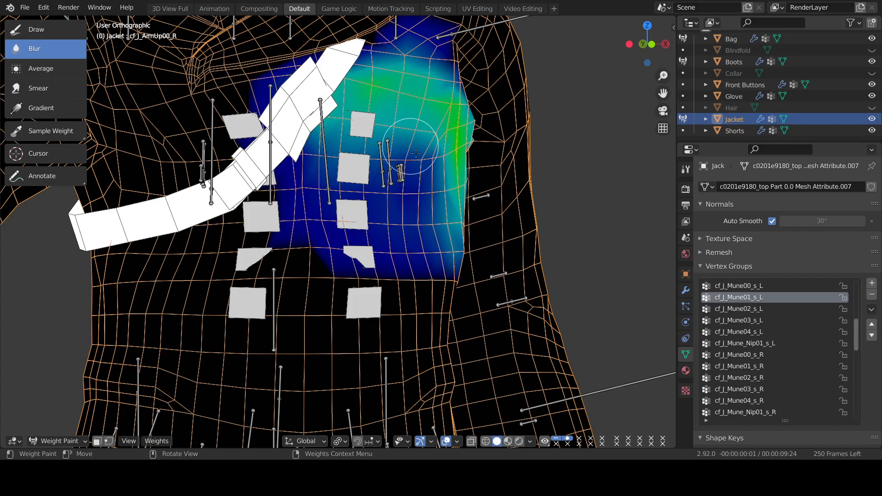
Smooth the cf_J_Mune02_s_L weights over the jacket's left chest and the area beneath it with the Blur and Smear brushes.
{"action": "left_click", "coordinate": [739, 309]}
{"action": "mouse_move", "coordinate": [396, 193]}
{"action": "left_mouse_down"}
{"action": "mouse_move", "coordinate": [404, 170]}
{"action": "mouse_move", "coordinate": [378, 210]}
{"action": "mouse_move", "coordinate": [322, 179]}
{"action": "left_mouse_up"}
{"action": "mouse_move", "coordinate": [650, 55]}
{"action": "left_mouse_down"}
{"action": "mouse_move", "coordinate": [661, 52]}
{"action": "mouse_move", "coordinate": [632, 55]}
{"action": "mouse_move", "coordinate": [648, 56]}
{"action": "mouse_move", "coordinate": [628, 70]}
{"action": "left_mouse_up"}
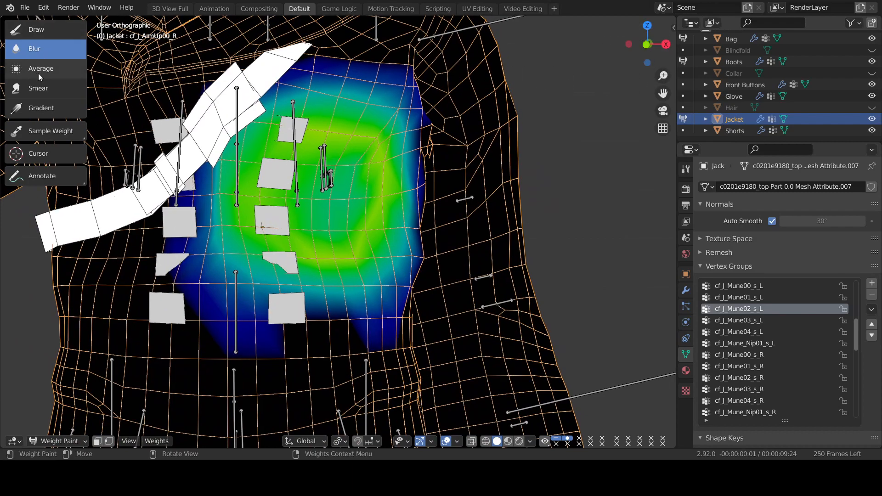
{"action": "left_click", "coordinate": [46, 88]}
{"action": "mouse_move", "coordinate": [366, 373]}
{"action": "left_mouse_down"}
{"action": "mouse_move", "coordinate": [315, 193]}
{"action": "mouse_move", "coordinate": [304, 184]}
{"action": "mouse_move", "coordinate": [350, 197]}
{"action": "mouse_move", "coordinate": [295, 256]}
{"action": "mouse_move", "coordinate": [372, 269]}
{"action": "mouse_move", "coordinate": [343, 213]}
{"action": "mouse_move", "coordinate": [310, 202]}
{"action": "left_mouse_up"}
{"action": "left_click", "coordinate": [43, 48]}
{"action": "left_click", "coordinate": [57, 91]}
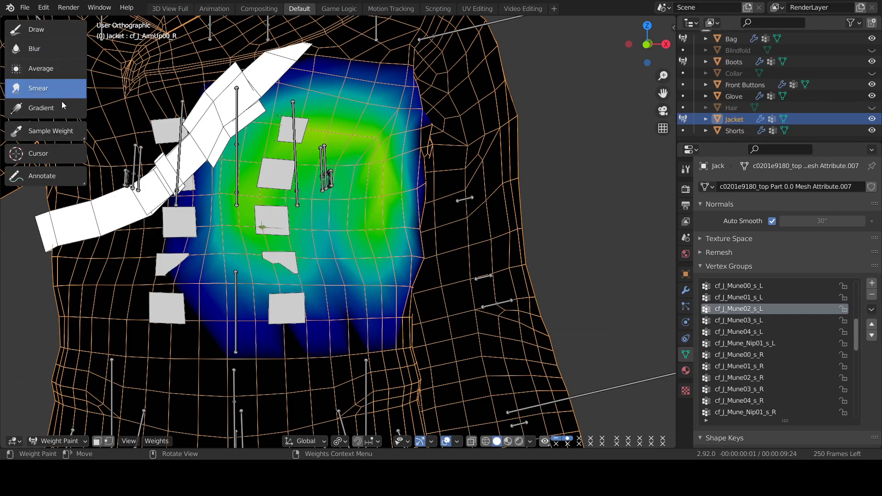
{"action": "left_click_drag", "start_coordinate": [152, 218], "coordinate": [243, 207]}
{"action": "left_click", "coordinate": [45, 49]}
{"action": "mouse_move", "coordinate": [276, 273]}
{"action": "left_mouse_down"}
{"action": "mouse_move", "coordinate": [265, 214]}
{"action": "mouse_move", "coordinate": [220, 214]}
{"action": "mouse_move", "coordinate": [234, 243]}
{"action": "mouse_move", "coordinate": [349, 170]}
{"action": "mouse_move", "coordinate": [265, 170]}
{"action": "mouse_move", "coordinate": [226, 194]}
{"action": "mouse_move", "coordinate": [253, 266]}
{"action": "mouse_move", "coordinate": [341, 235]}
{"action": "left_mouse_up"}
Select a vertex at the jacket's front centre in Edit Mode and examine its vertex weights for each bone group.
{"action": "mouse_move", "coordinate": [645, 44]}
{"action": "left_mouse_down"}
{"action": "mouse_move", "coordinate": [635, 43]}
{"action": "mouse_move", "coordinate": [674, 37]}
{"action": "left_mouse_up"}
{"action": "left_click", "coordinate": [73, 442]}
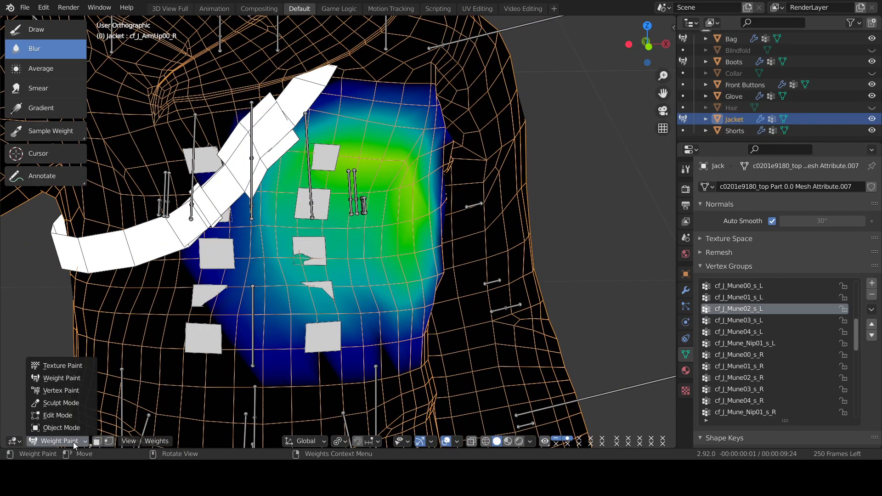
{"action": "left_click", "coordinate": [79, 418]}
{"action": "key", "text": "1"}
{"action": "left_click", "coordinate": [266, 290]}
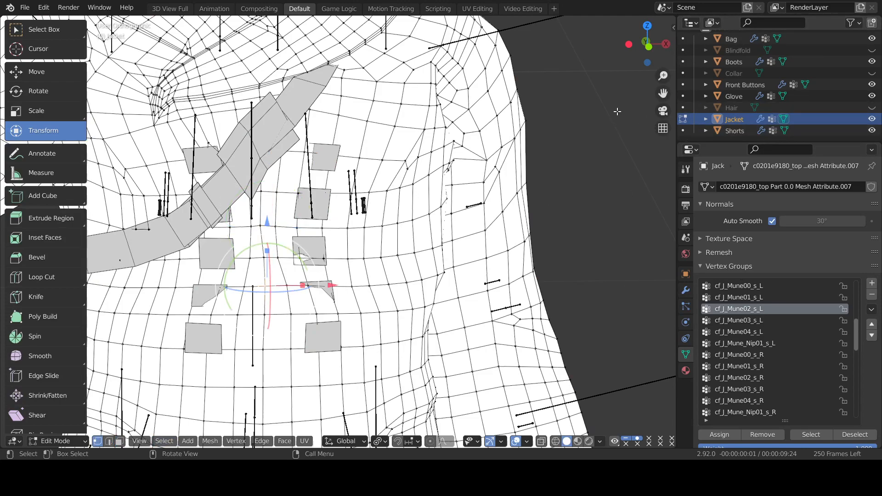
{"action": "key", "text": "n"}
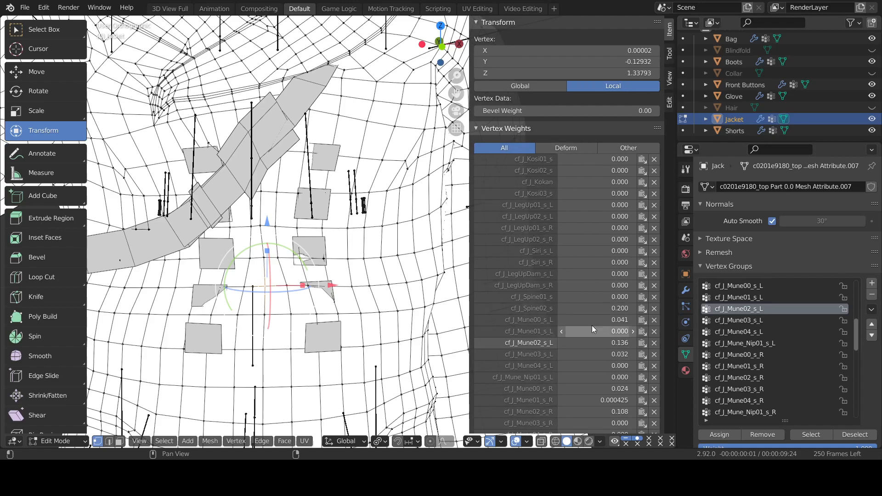
{"action": "scroll", "coordinate": [592, 361], "scroll_direction": "down", "scroll_amount": 1}
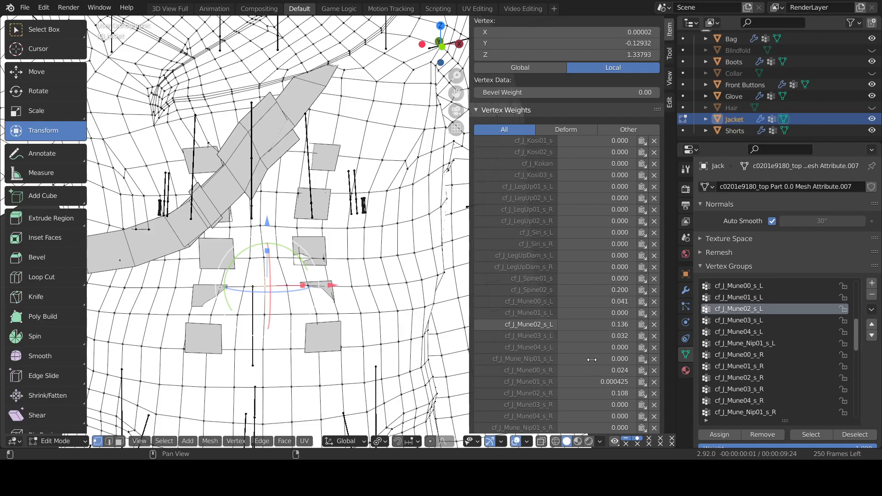
{"action": "scroll", "coordinate": [592, 363], "scroll_direction": "down", "scroll_amount": 1}
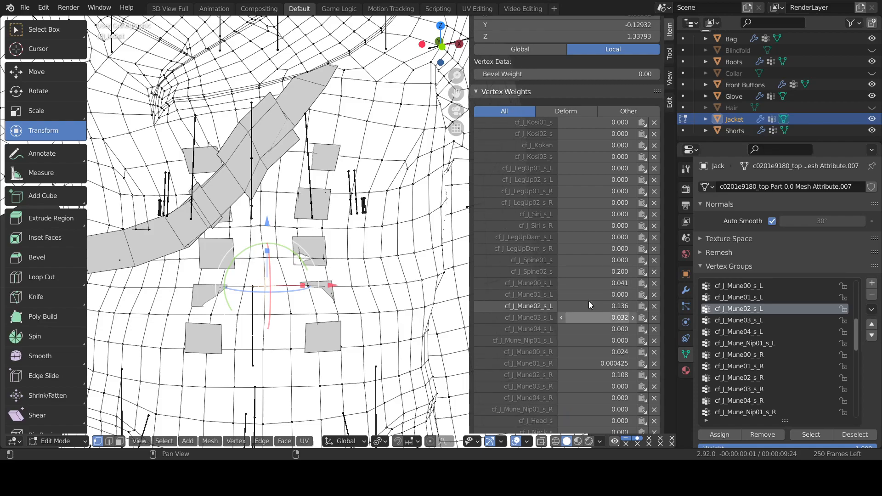
{"action": "scroll", "coordinate": [593, 278], "scroll_direction": "down", "scroll_amount": 13}
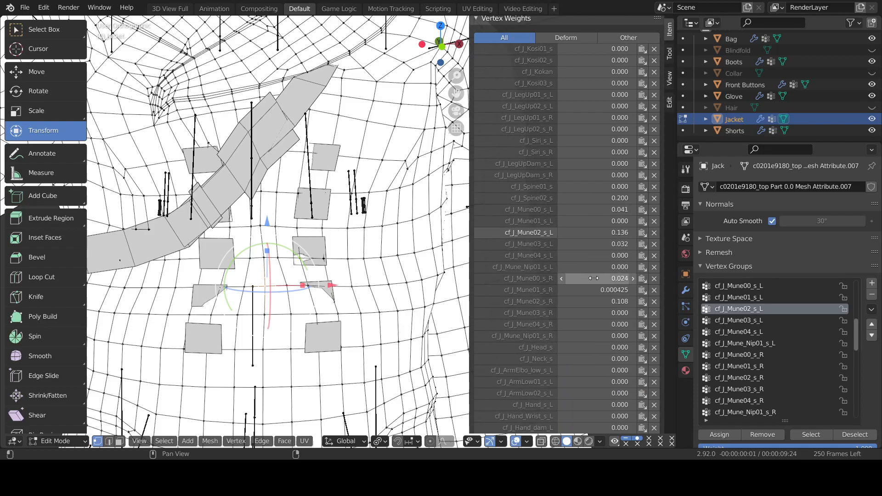
{"action": "scroll", "coordinate": [594, 299], "scroll_direction": "up", "scroll_amount": 9}
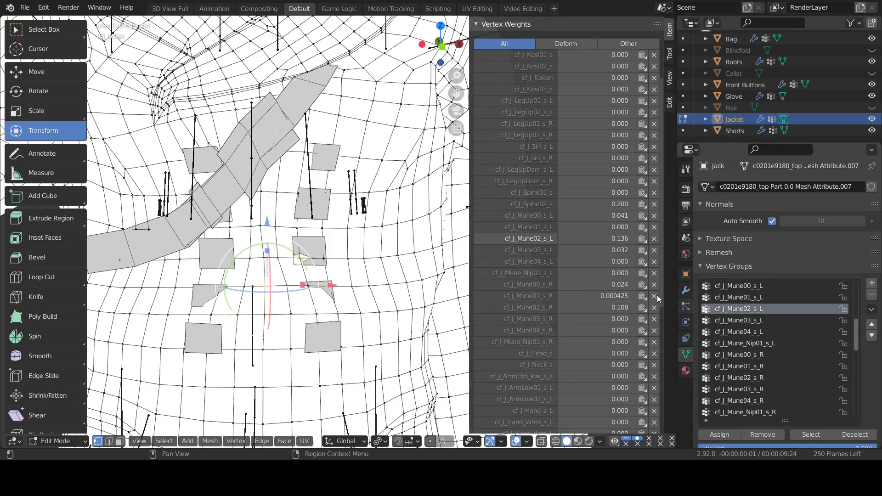
Return to Weight Paint mode with the cf_J_Spine02_s group active, and blur its weights along the jacket's front centre.
{"action": "scroll", "coordinate": [749, 341], "scroll_direction": "up", "scroll_amount": 5}
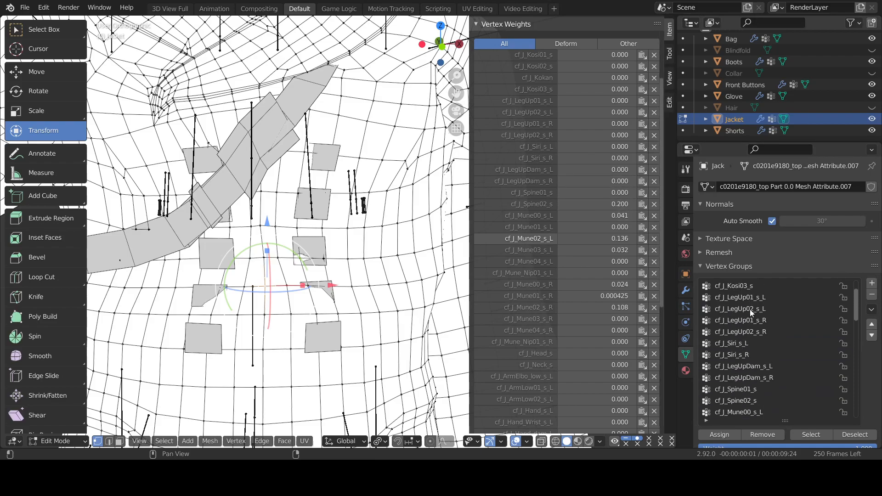
{"action": "scroll", "coordinate": [776, 322], "scroll_direction": "down", "scroll_amount": 2}
{"action": "left_click", "coordinate": [739, 375]}
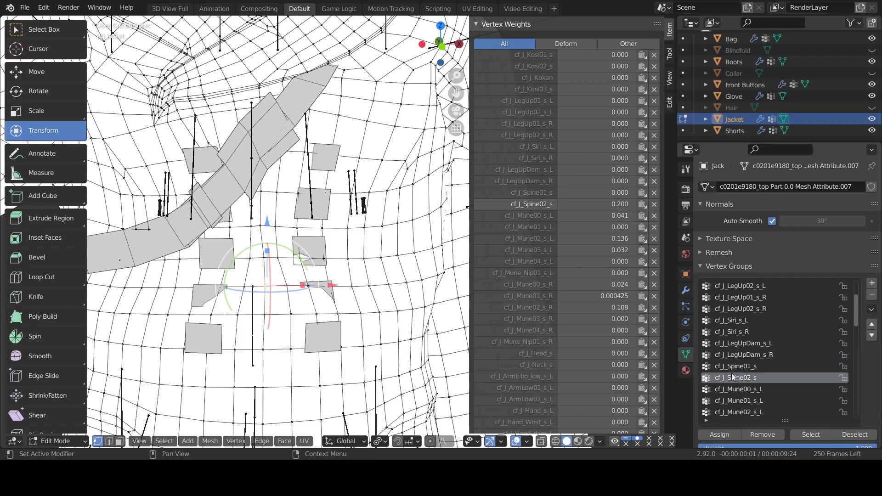
{"action": "left_click", "coordinate": [79, 440]}
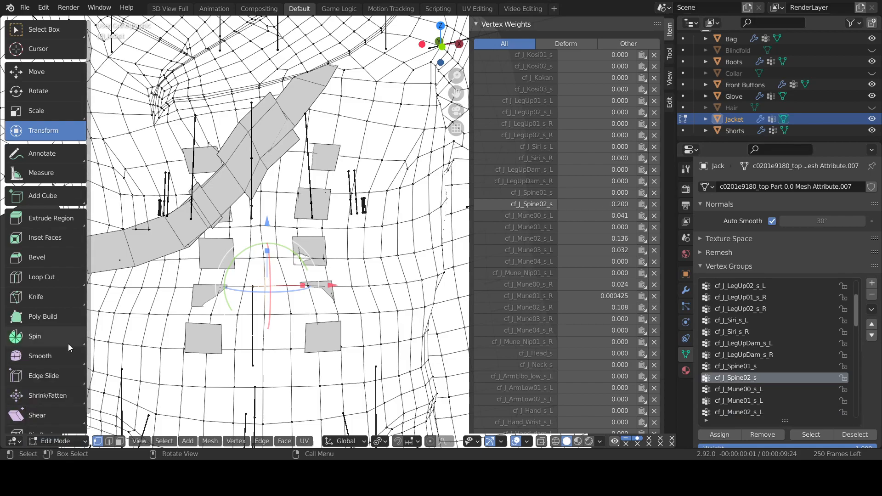
{"action": "left_click", "coordinate": [76, 442]}
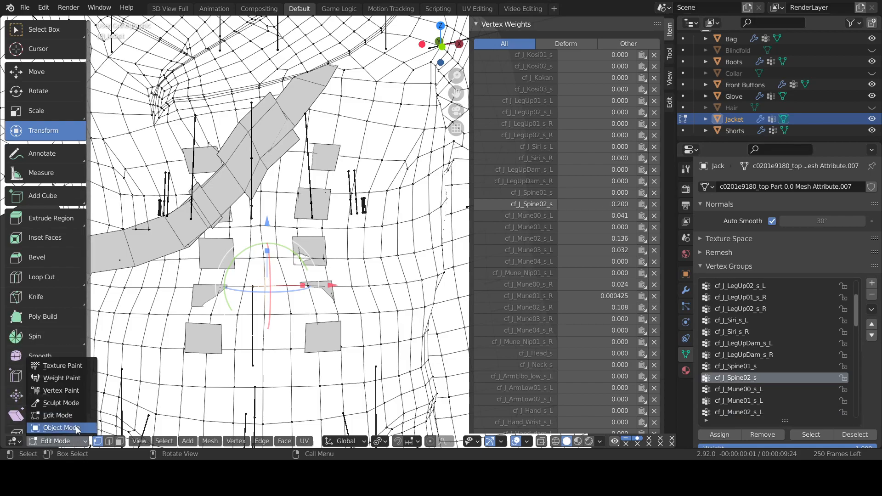
{"action": "left_click", "coordinate": [77, 378]}
{"action": "mouse_move", "coordinate": [263, 309]}
{"action": "left_mouse_down"}
{"action": "mouse_move", "coordinate": [250, 281]}
{"action": "mouse_move", "coordinate": [246, 292]}
{"action": "mouse_move", "coordinate": [252, 252]}
{"action": "mouse_move", "coordinate": [260, 257]}
{"action": "left_mouse_up"}
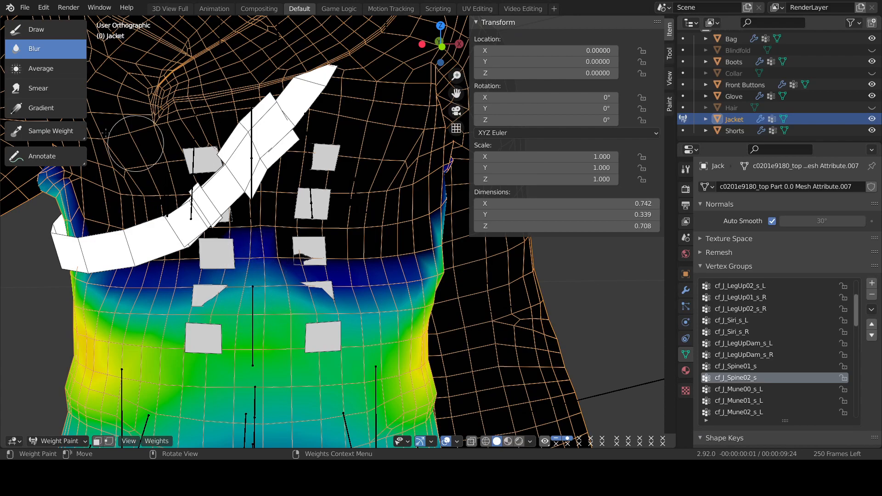
Smear the low cf_J_Spine02_s weights downward and outward from the front centre around the lower buttons.
{"action": "left_click", "coordinate": [43, 81]}
{"action": "mouse_move", "coordinate": [250, 223]}
{"action": "left_mouse_down"}
{"action": "mouse_move", "coordinate": [239, 349]}
{"action": "mouse_move", "coordinate": [263, 314]}
{"action": "left_mouse_up"}
{"action": "left_click_drag", "start_coordinate": [254, 253], "coordinate": [268, 326]}
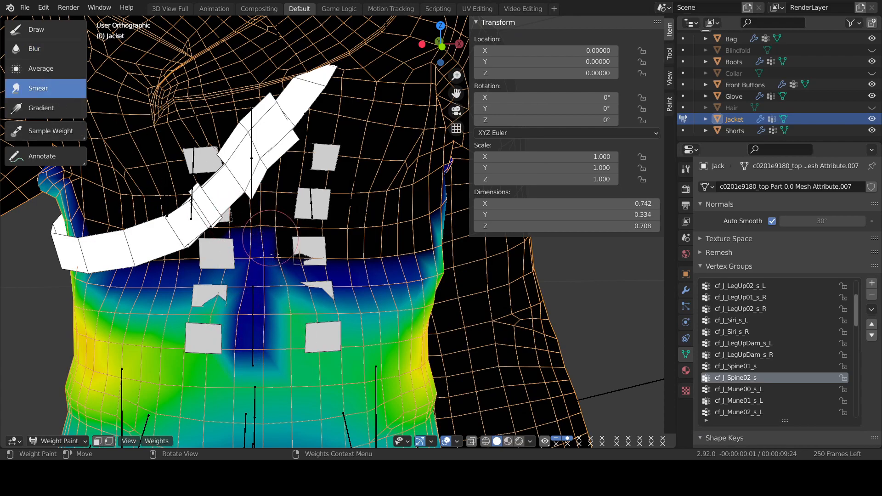
{"action": "left_click_drag", "start_coordinate": [270, 237], "coordinate": [291, 312]}
{"action": "left_click_drag", "start_coordinate": [287, 262], "coordinate": [309, 312]}
{"action": "mouse_move", "coordinate": [301, 280]}
{"action": "left_mouse_down"}
{"action": "mouse_move", "coordinate": [322, 329]}
{"action": "mouse_move", "coordinate": [329, 310]}
{"action": "left_mouse_up"}
{"action": "mouse_move", "coordinate": [245, 271]}
{"action": "left_mouse_down"}
{"action": "mouse_move", "coordinate": [203, 291]}
{"action": "mouse_move", "coordinate": [200, 337]}
{"action": "left_mouse_up"}
{"action": "mouse_move", "coordinate": [229, 299]}
{"action": "left_mouse_down"}
{"action": "mouse_move", "coordinate": [196, 342]}
{"action": "mouse_move", "coordinate": [167, 312]}
{"action": "left_mouse_up"}
{"action": "left_click_drag", "start_coordinate": [266, 298], "coordinate": [264, 384]}
{"action": "left_click_drag", "start_coordinate": [275, 313], "coordinate": [288, 389]}
{"action": "left_click_drag", "start_coordinate": [277, 252], "coordinate": [315, 260]}
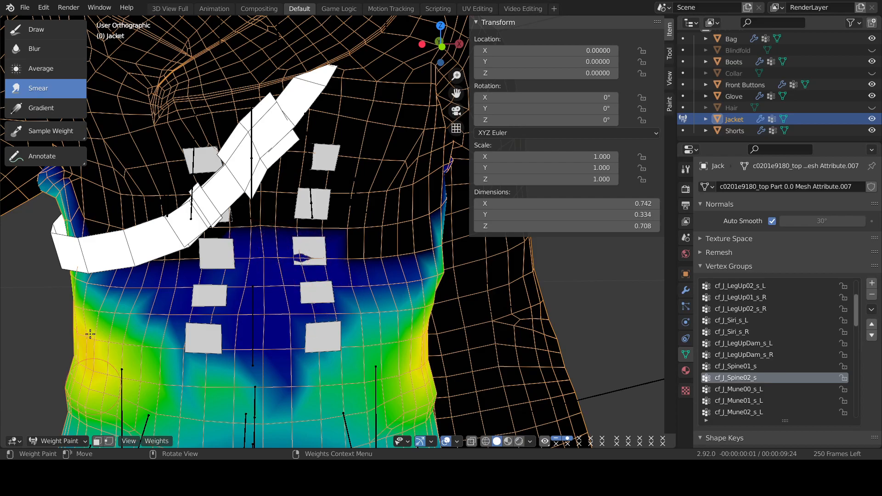
Erase the cf_J_Spine02_s weights across the front beneath the chest with the Draw brush, and blur the resulting edge.
{"action": "left_click", "coordinate": [46, 31]}
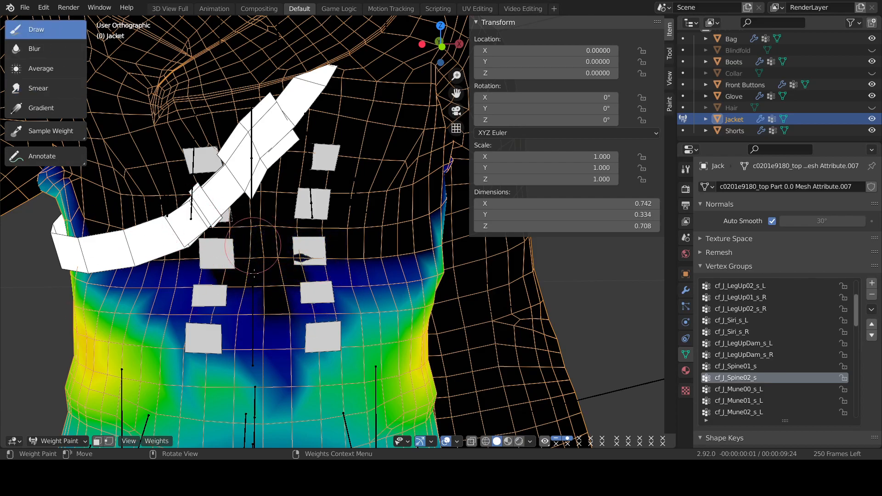
{"action": "mouse_move", "coordinate": [227, 304]}
{"action": "left_mouse_down"}
{"action": "mouse_move", "coordinate": [297, 296]}
{"action": "mouse_move", "coordinate": [361, 267]}
{"action": "left_mouse_up"}
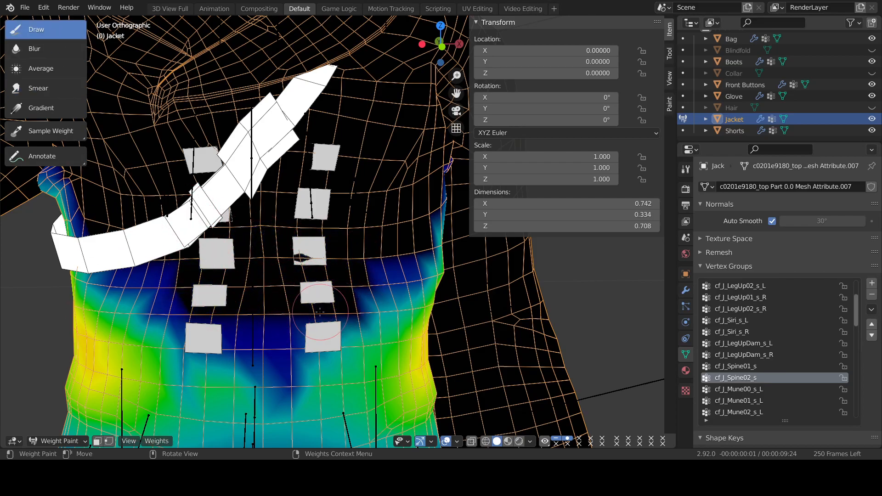
{"action": "left_click_drag", "start_coordinate": [317, 340], "coordinate": [378, 255]}
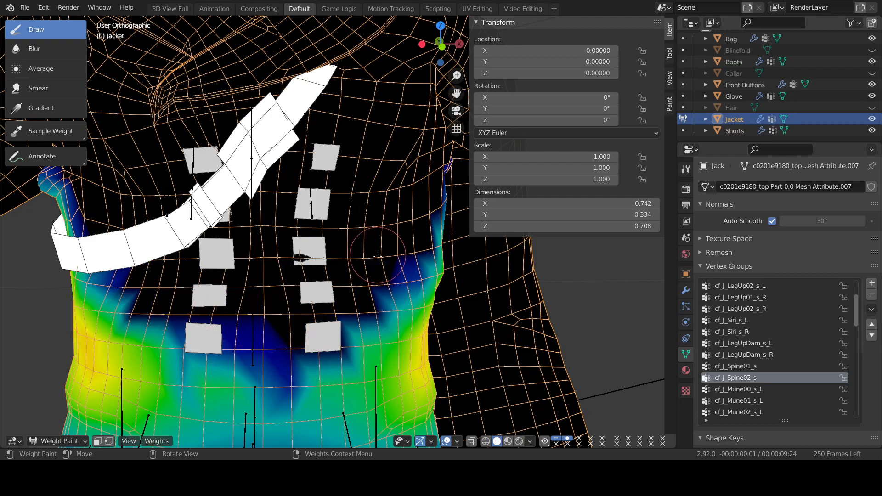
{"action": "left_click", "coordinate": [56, 52]}
{"action": "mouse_move", "coordinate": [117, 327]}
{"action": "left_mouse_down"}
{"action": "mouse_move", "coordinate": [151, 317]}
{"action": "mouse_move", "coordinate": [258, 372]}
{"action": "mouse_move", "coordinate": [321, 345]}
{"action": "mouse_move", "coordinate": [420, 273]}
{"action": "mouse_move", "coordinate": [350, 344]}
{"action": "mouse_move", "coordinate": [183, 304]}
{"action": "mouse_move", "coordinate": [287, 246]}
{"action": "left_mouse_up"}
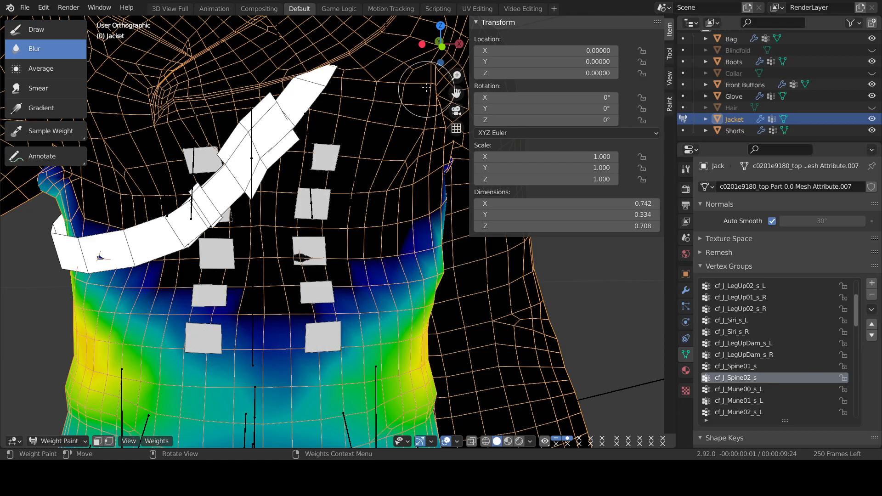
Blur the upper edge of the cf_J_Spine01_s weights across the jacket's front.
{"action": "mouse_move", "coordinate": [440, 46]}
{"action": "left_mouse_down"}
{"action": "mouse_move", "coordinate": [487, 48]}
{"action": "mouse_move", "coordinate": [411, 25]}
{"action": "mouse_move", "coordinate": [494, 45]}
{"action": "mouse_move", "coordinate": [423, 35]}
{"action": "mouse_move", "coordinate": [442, 45]}
{"action": "left_mouse_up"}
{"action": "left_click", "coordinate": [738, 367]}
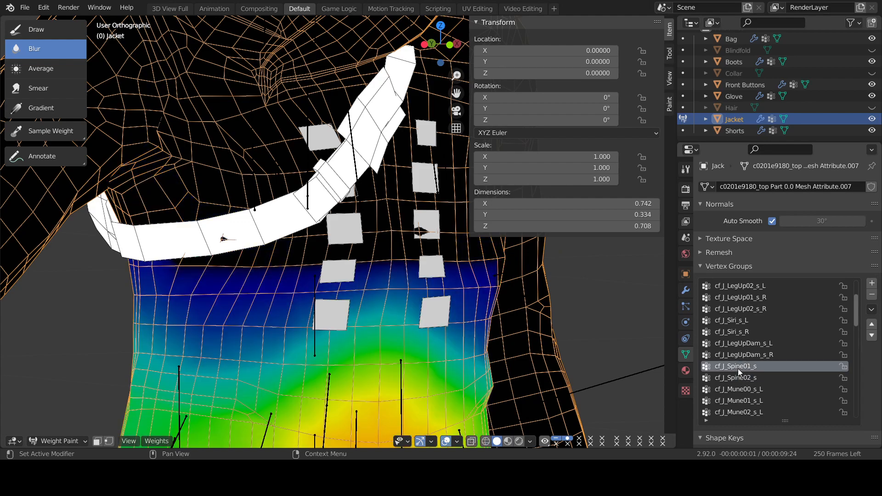
{"action": "mouse_move", "coordinate": [415, 307]}
{"action": "left_mouse_down"}
{"action": "mouse_move", "coordinate": [394, 260]}
{"action": "mouse_move", "coordinate": [470, 304]}
{"action": "left_mouse_up"}
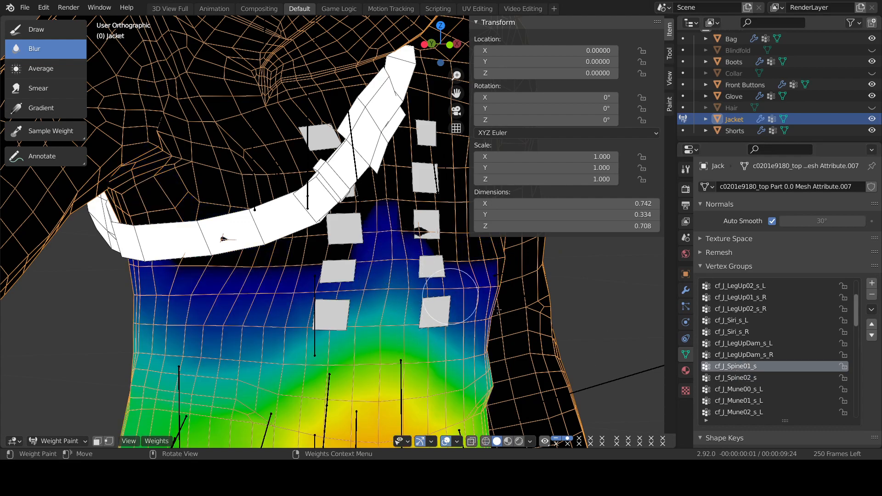
Undo the last blur, and erase the uppermost cf_J_Spine01_s weights across the jacket's front beneath the chest with the Draw brush.
{"action": "key", "text": "ctrl+z"}
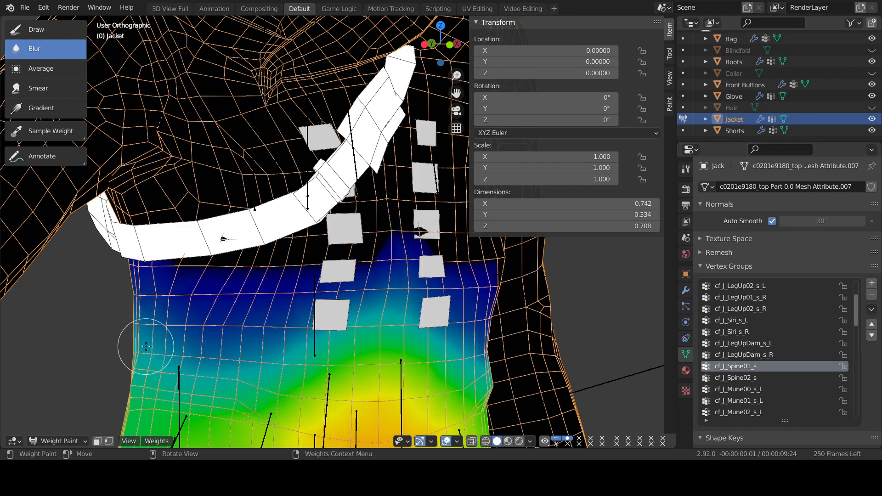
{"action": "left_click", "coordinate": [60, 37]}
{"action": "mouse_move", "coordinate": [389, 231]}
{"action": "left_mouse_down"}
{"action": "mouse_move", "coordinate": [404, 288]}
{"action": "mouse_move", "coordinate": [380, 269]}
{"action": "mouse_move", "coordinate": [372, 279]}
{"action": "mouse_move", "coordinate": [328, 279]}
{"action": "mouse_move", "coordinate": [230, 262]}
{"action": "mouse_move", "coordinate": [466, 230]}
{"action": "left_mouse_up"}
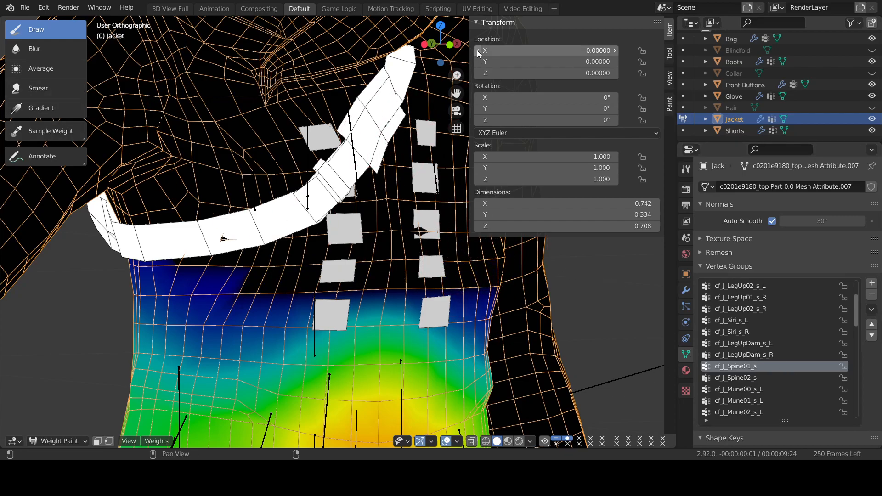
{"action": "left_click_drag", "start_coordinate": [447, 38], "coordinate": [416, 39]}
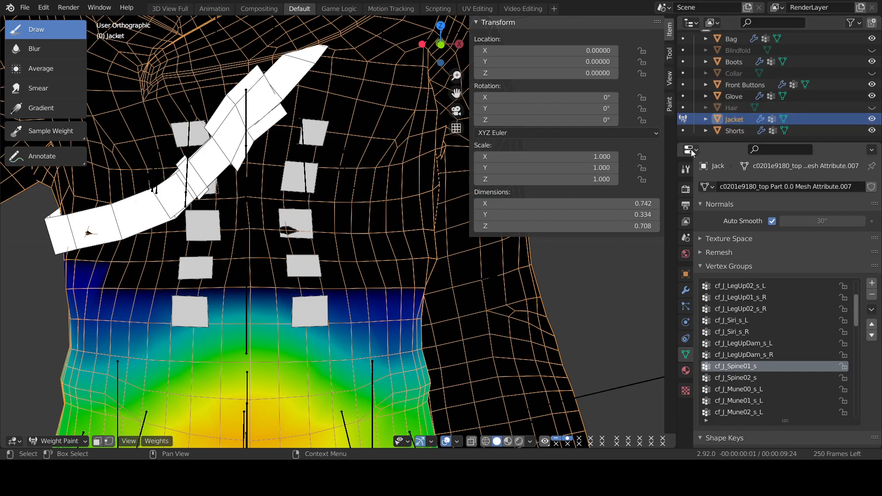
Put the Front Buttons object into Weight Paint mode with the cf_J_Spine02_s group active.
{"action": "scroll", "coordinate": [745, 311], "scroll_direction": "up", "scroll_amount": 2}
{"action": "scroll", "coordinate": [744, 311], "scroll_direction": "down", "scroll_amount": 2}
{"action": "scroll", "coordinate": [751, 120], "scroll_direction": "up", "scroll_amount": 5}
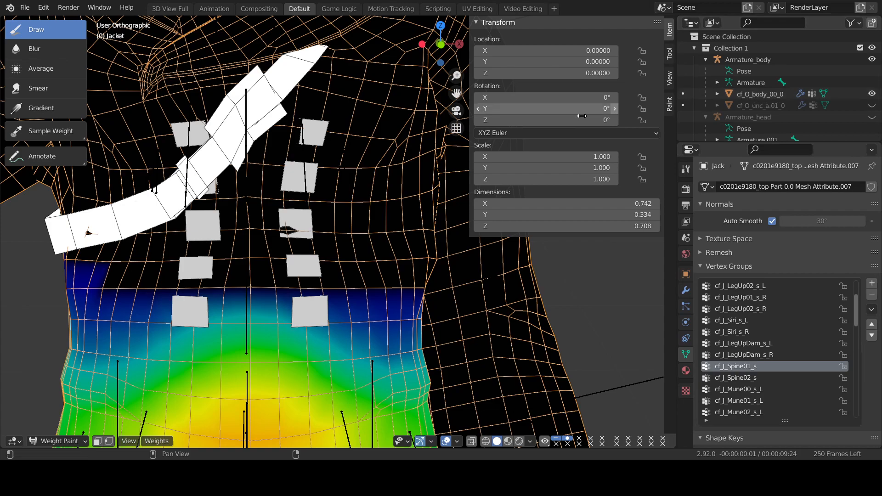
{"action": "left_click_drag", "start_coordinate": [456, 93], "coordinate": [544, 116]}
{"action": "mouse_move", "coordinate": [445, 60]}
{"action": "left_mouse_down"}
{"action": "mouse_move", "coordinate": [437, 78]}
{"action": "mouse_move", "coordinate": [461, 69]}
{"action": "mouse_move", "coordinate": [443, 64]}
{"action": "left_mouse_up"}
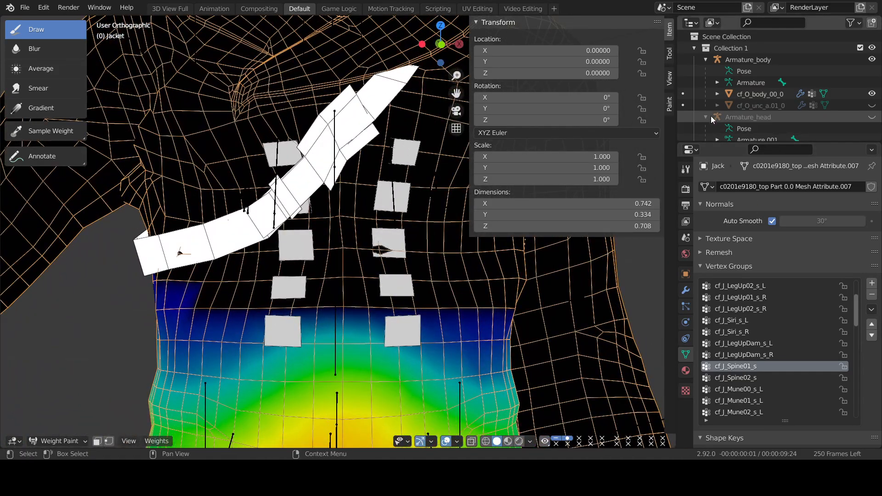
{"action": "scroll", "coordinate": [734, 112], "scroll_direction": "down", "scroll_amount": 8}
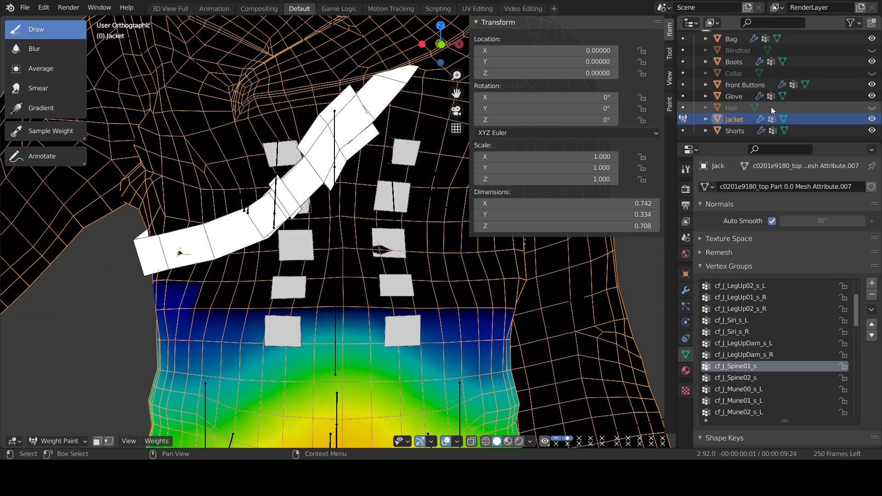
{"action": "left_click", "coordinate": [745, 85]}
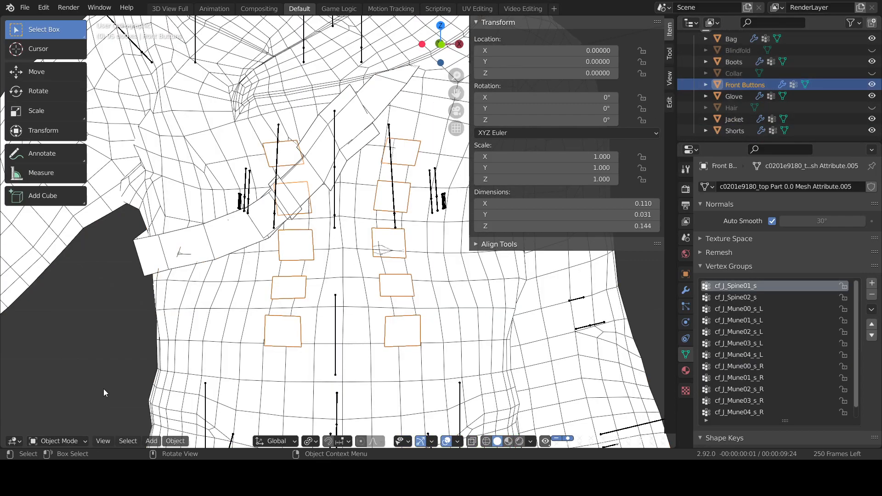
{"action": "left_click", "coordinate": [51, 442]}
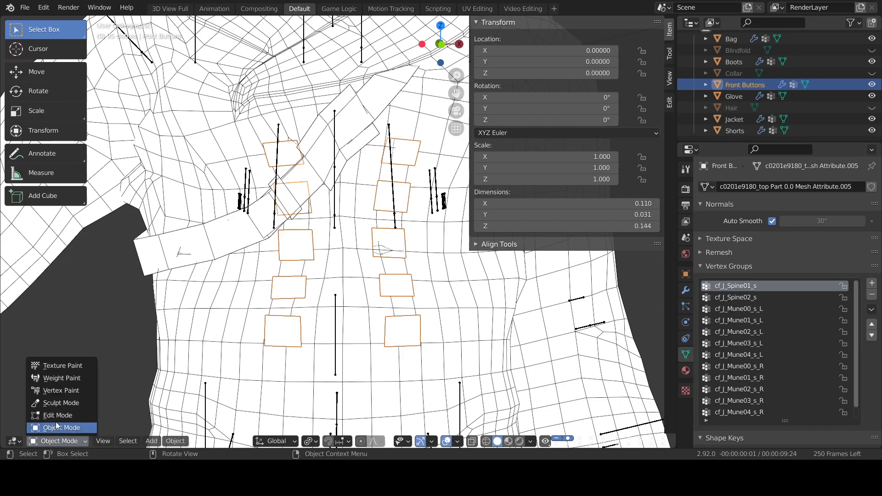
{"action": "left_click", "coordinate": [69, 379]}
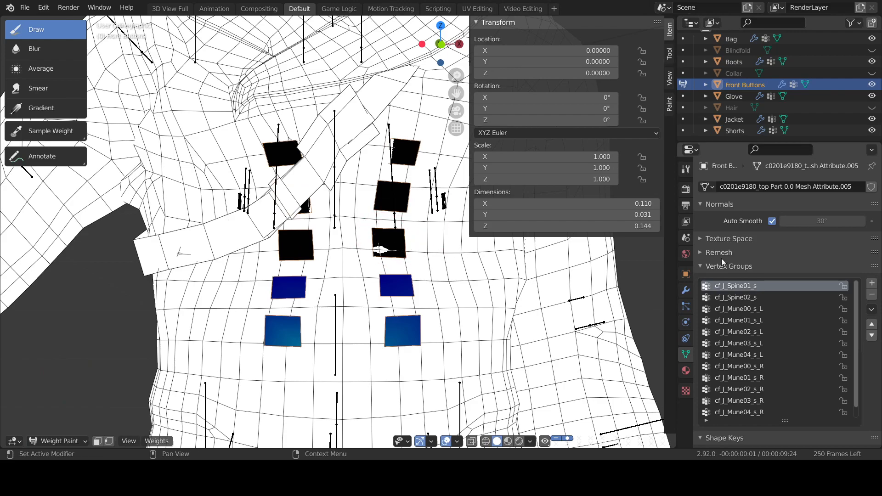
{"action": "left_click", "coordinate": [743, 298]}
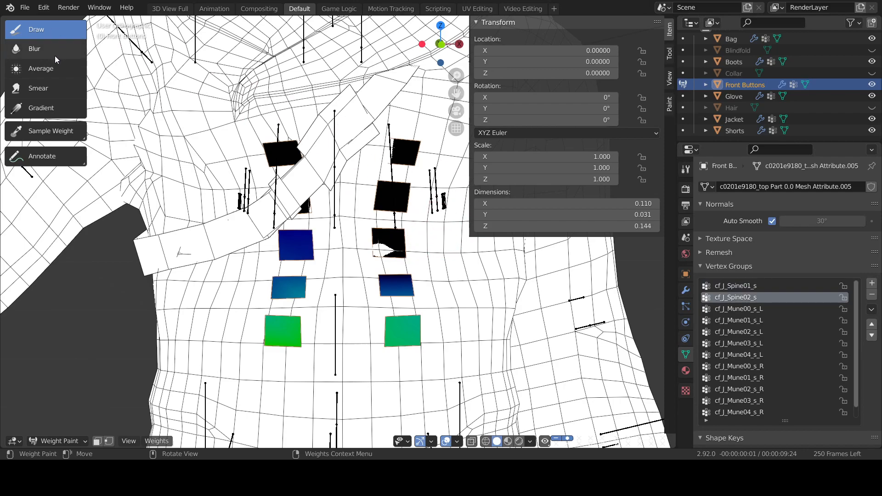
Paint an even low cf_J_Spine02_s weight over the right column's third button and both fourth-row buttons.
{"action": "right_click", "coordinate": [83, 279]}
{"action": "left_click_drag", "start_coordinate": [83, 279], "coordinate": [59, 280]}
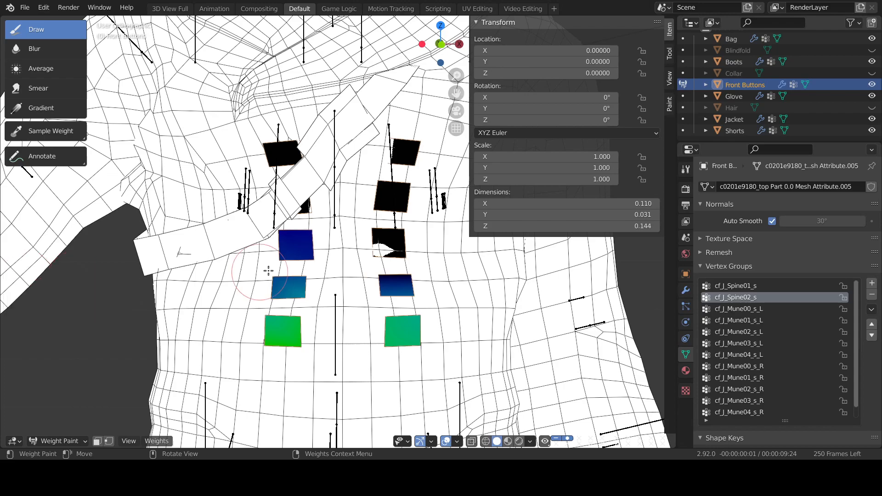
{"action": "left_click_drag", "start_coordinate": [382, 241], "coordinate": [391, 243]}
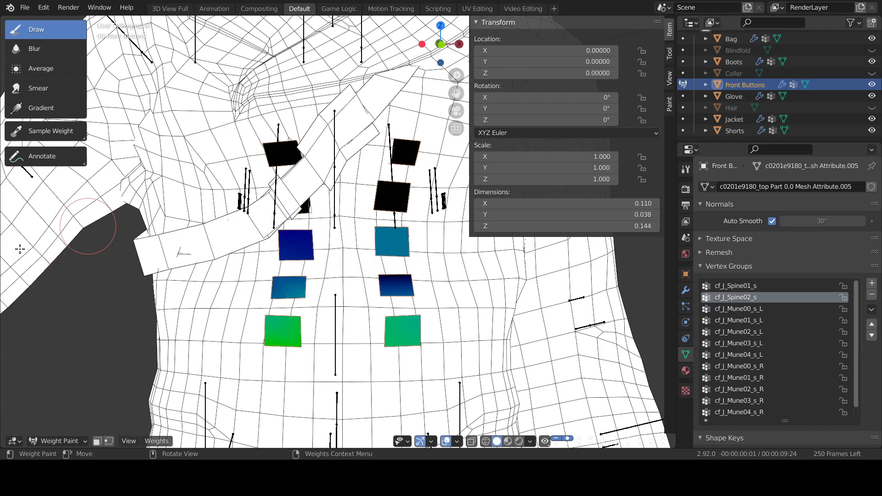
{"action": "right_click", "coordinate": [73, 292]}
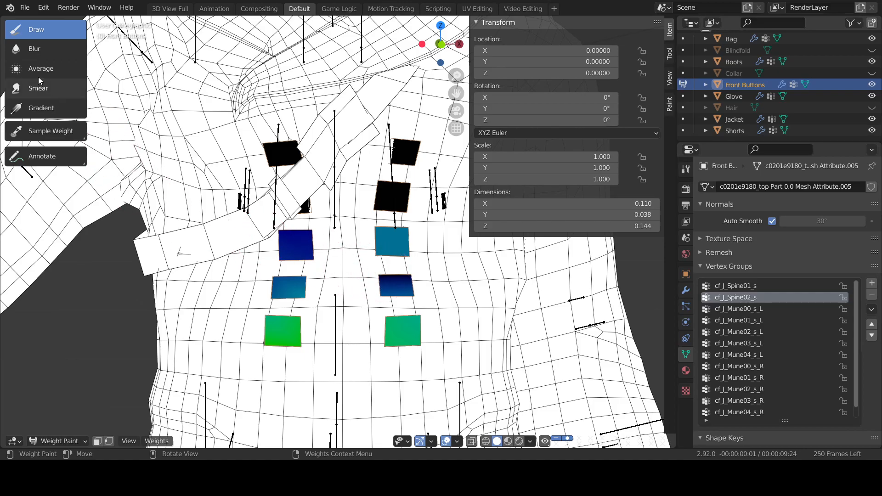
{"action": "left_click", "coordinate": [396, 285]}
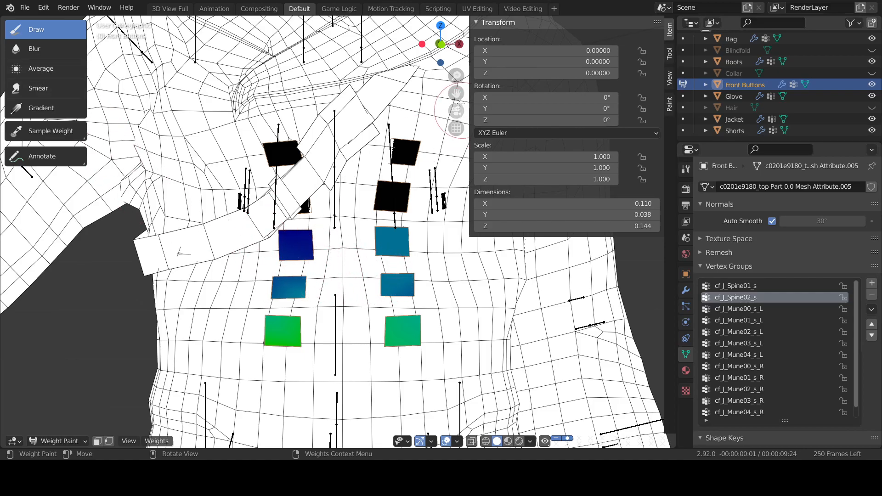
{"action": "mouse_move", "coordinate": [441, 44]}
{"action": "left_mouse_down"}
{"action": "mouse_move", "coordinate": [498, 45]}
{"action": "mouse_move", "coordinate": [440, 44]}
{"action": "left_mouse_up"}
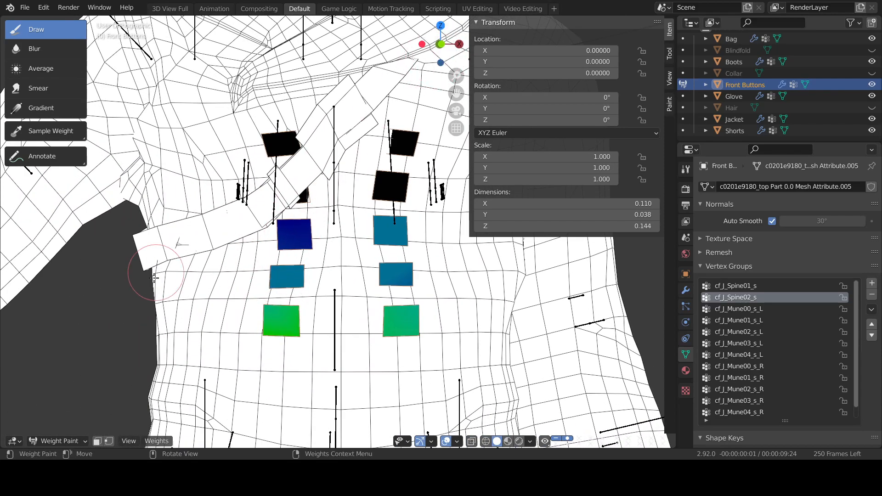
Repaint the right column's third button in cf_J_Spine02_s with a brush weight of 0.089, and check the buttons from several angles.
{"action": "right_click", "coordinate": [42, 276]}
{"action": "left_click_drag", "start_coordinate": [28, 277], "coordinate": [31, 277]}
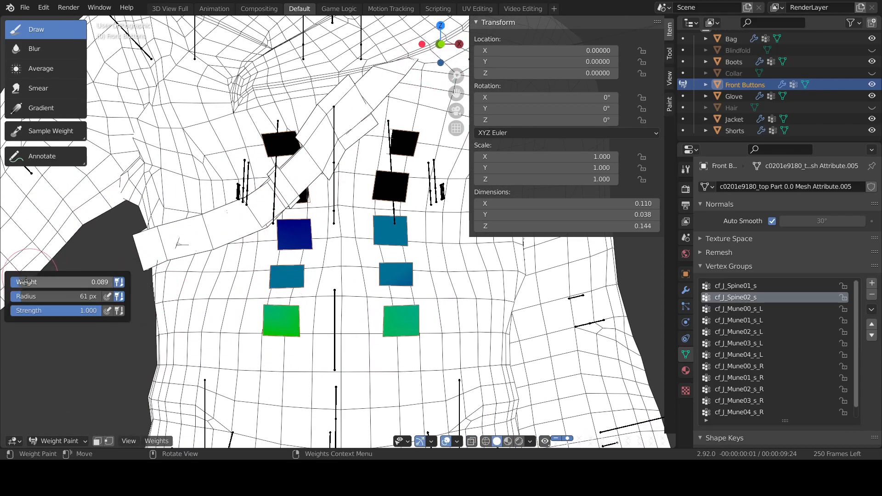
{"action": "left_click_drag", "start_coordinate": [402, 233], "coordinate": [381, 234]}
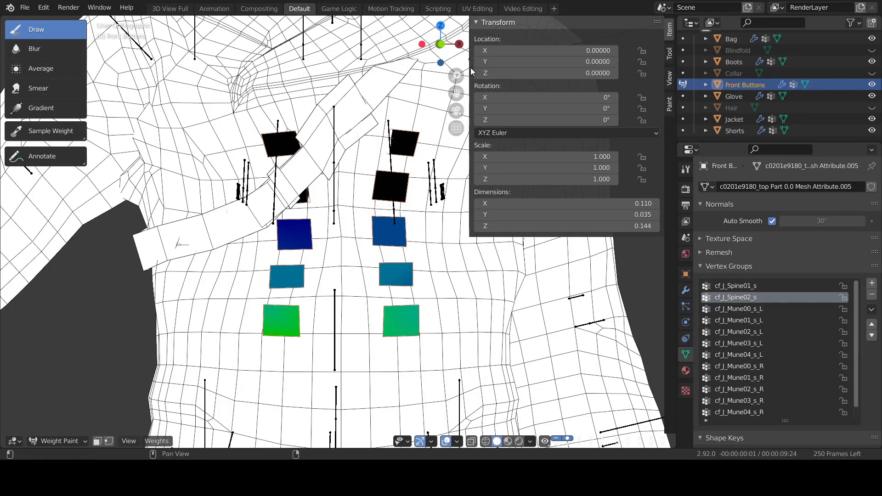
{"action": "left_click_drag", "start_coordinate": [439, 46], "coordinate": [459, 44]}
{"action": "left_click_drag", "start_coordinate": [317, 45], "coordinate": [441, 47]}
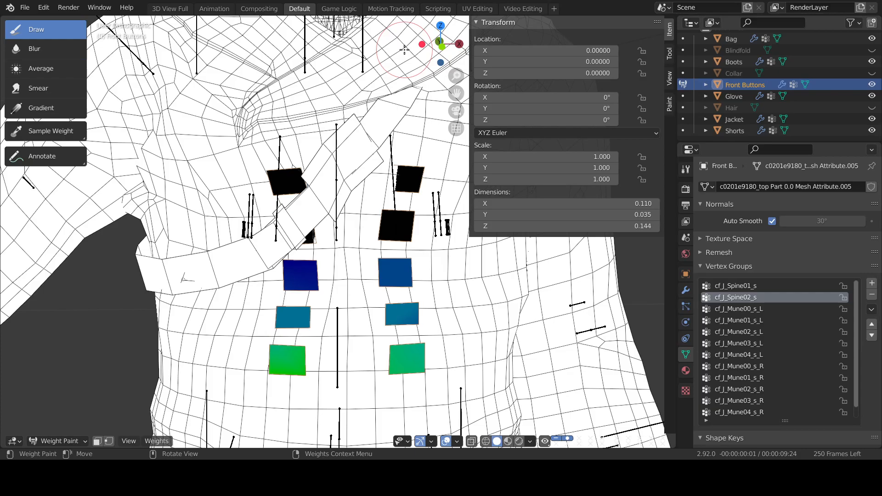
{"action": "mouse_move", "coordinate": [432, 25]}
{"action": "left_mouse_down"}
{"action": "mouse_move", "coordinate": [411, 31]}
{"action": "mouse_move", "coordinate": [430, 33]}
{"action": "left_mouse_up"}
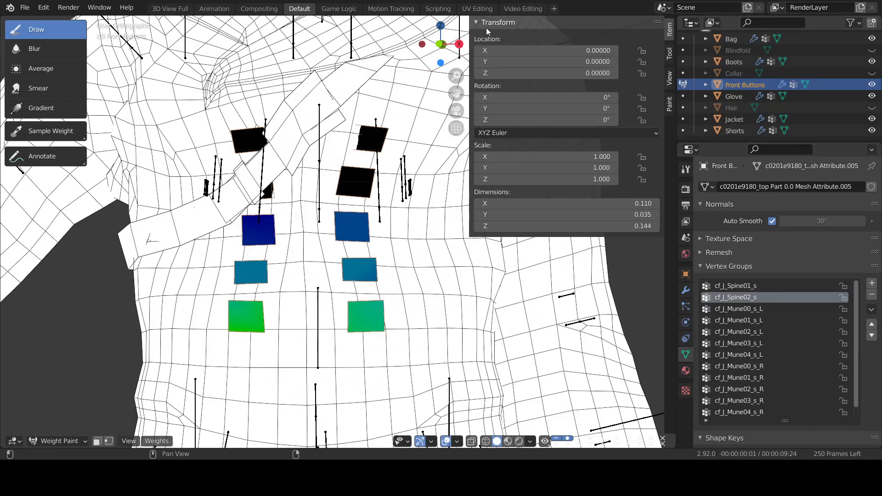
{"action": "left_click_drag", "start_coordinate": [441, 44], "coordinate": [202, 249]}
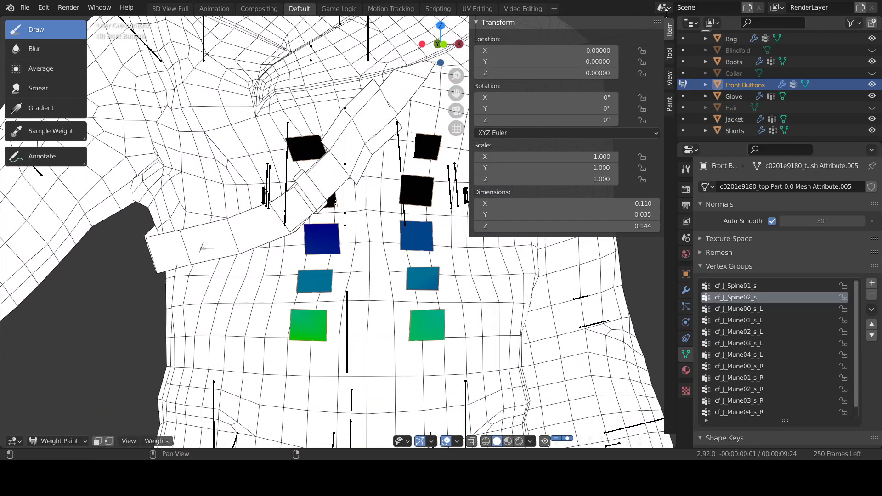
Switch weight painting to the Bag, and blur the strap's cf_J_Spine01_s weights around the side of the torso.
{"action": "scroll", "coordinate": [743, 79], "scroll_direction": "up", "scroll_amount": 3}
{"action": "left_click", "coordinate": [743, 79]}
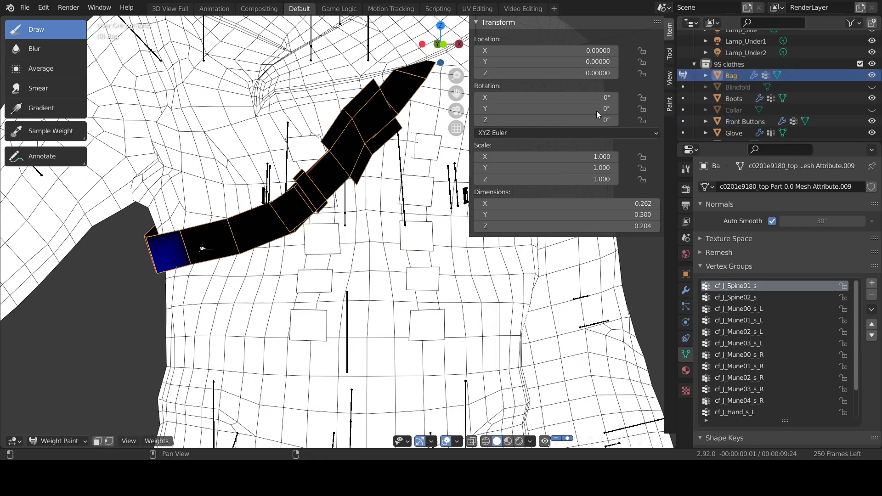
{"action": "mouse_move", "coordinate": [440, 44]}
{"action": "left_mouse_down"}
{"action": "mouse_move", "coordinate": [432, 46]}
{"action": "mouse_move", "coordinate": [468, 69]}
{"action": "left_mouse_up"}
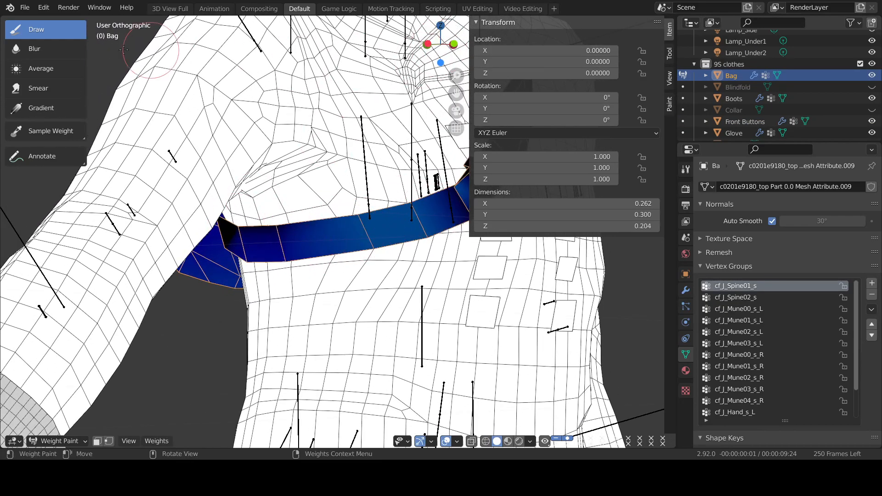
{"action": "left_click", "coordinate": [36, 48]}
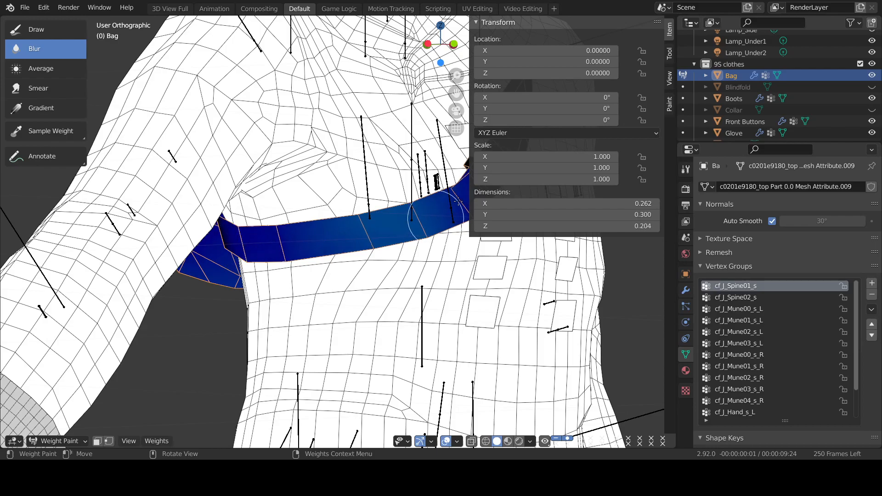
Blur the Bag's cf_J_Spine02_s weights along the lower front strap and across the bag on the back.
{"action": "left_click_drag", "start_coordinate": [439, 51], "coordinate": [432, 77]}
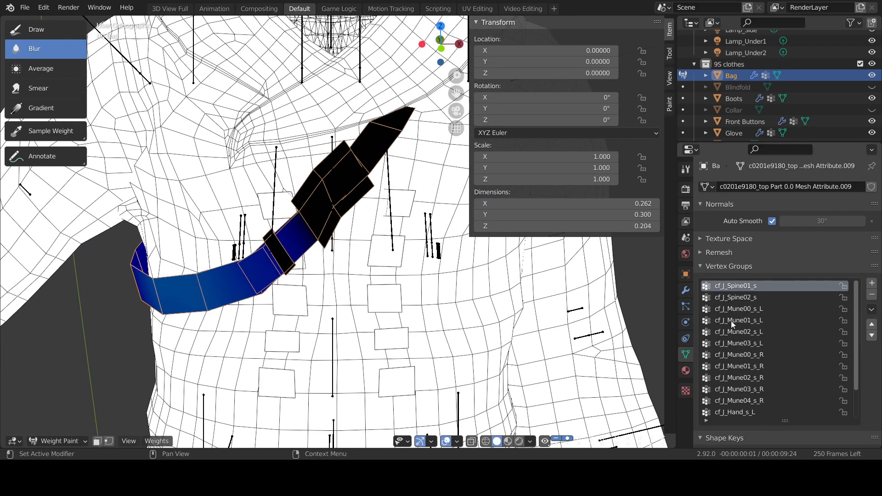
{"action": "left_click", "coordinate": [740, 297]}
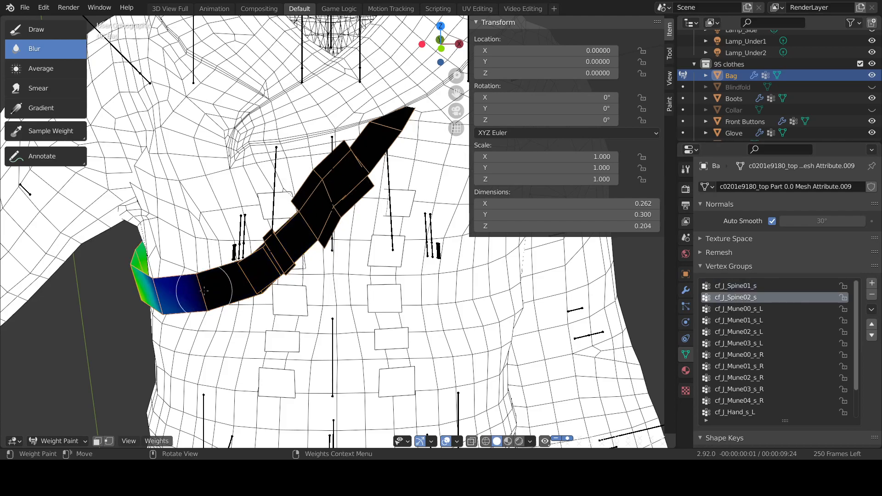
{"action": "left_click_drag", "start_coordinate": [151, 291], "coordinate": [232, 283]}
{"action": "mouse_move", "coordinate": [440, 52]}
{"action": "left_mouse_down"}
{"action": "mouse_move", "coordinate": [257, 69]}
{"action": "mouse_move", "coordinate": [207, 45]}
{"action": "mouse_move", "coordinate": [243, 59]}
{"action": "mouse_move", "coordinate": [227, 45]}
{"action": "left_mouse_up"}
{"action": "mouse_move", "coordinate": [341, 241]}
{"action": "left_mouse_down"}
{"action": "mouse_move", "coordinate": [354, 235]}
{"action": "mouse_move", "coordinate": [355, 256]}
{"action": "left_mouse_up"}
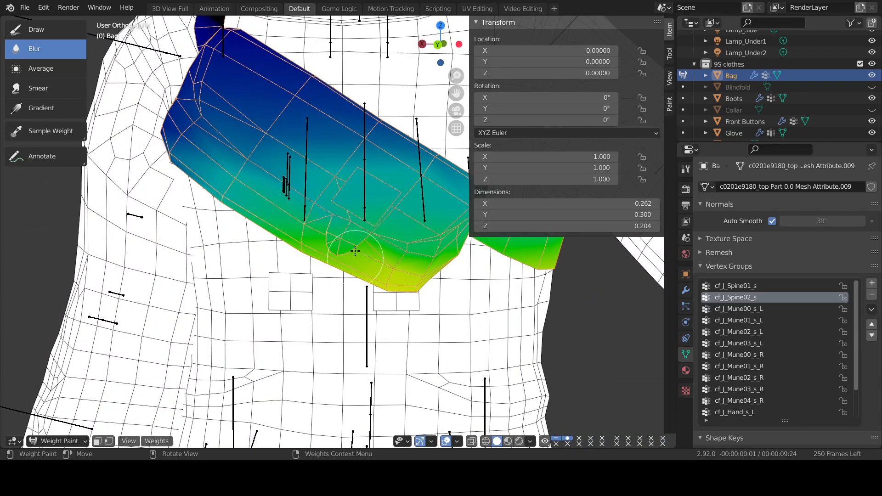
Blur the cf_J_Mune00_s_L weights along the upper part of the Bag's front strap.
{"action": "left_click_drag", "start_coordinate": [440, 46], "coordinate": [368, 58]}
{"action": "left_click", "coordinate": [776, 309]}
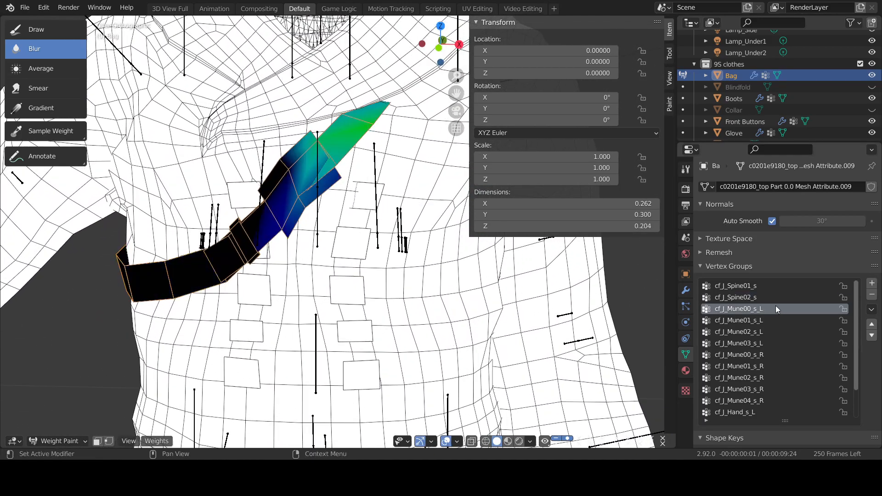
{"action": "mouse_move", "coordinate": [321, 168]}
{"action": "left_mouse_down"}
{"action": "mouse_move", "coordinate": [287, 202]}
{"action": "mouse_move", "coordinate": [316, 195]}
{"action": "mouse_move", "coordinate": [320, 150]}
{"action": "mouse_move", "coordinate": [285, 179]}
{"action": "left_mouse_up"}
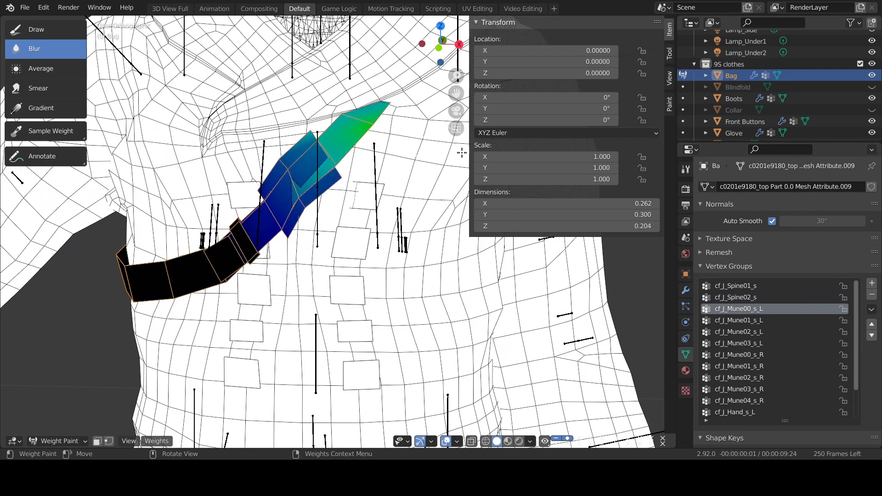
{"action": "left_click_drag", "start_coordinate": [274, 226], "coordinate": [282, 199]}
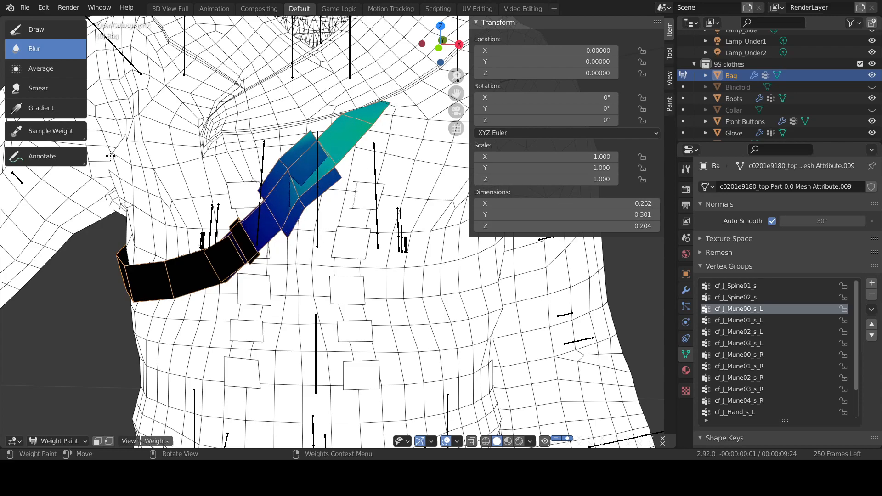
Average the upper strap's cf_J_Mune00_s_L weights, and smear the lower values up toward the shoulder end.
{"action": "left_click", "coordinate": [48, 70]}
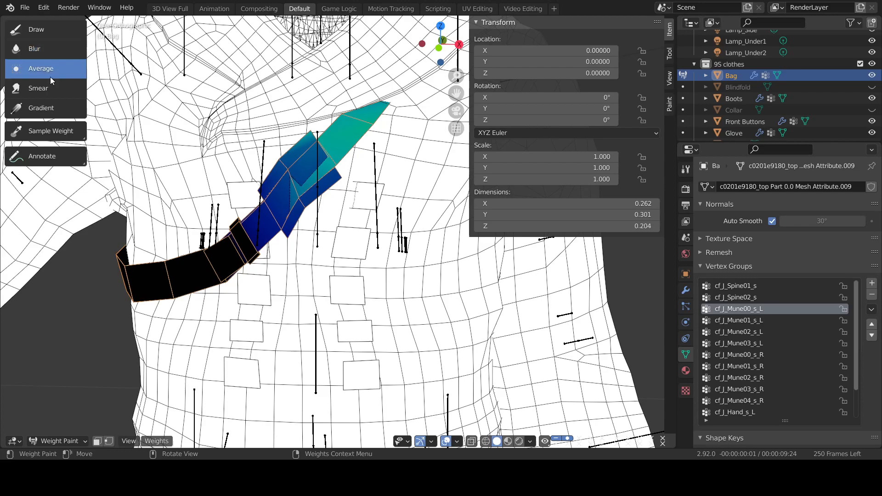
{"action": "left_click_drag", "start_coordinate": [284, 189], "coordinate": [352, 120]}
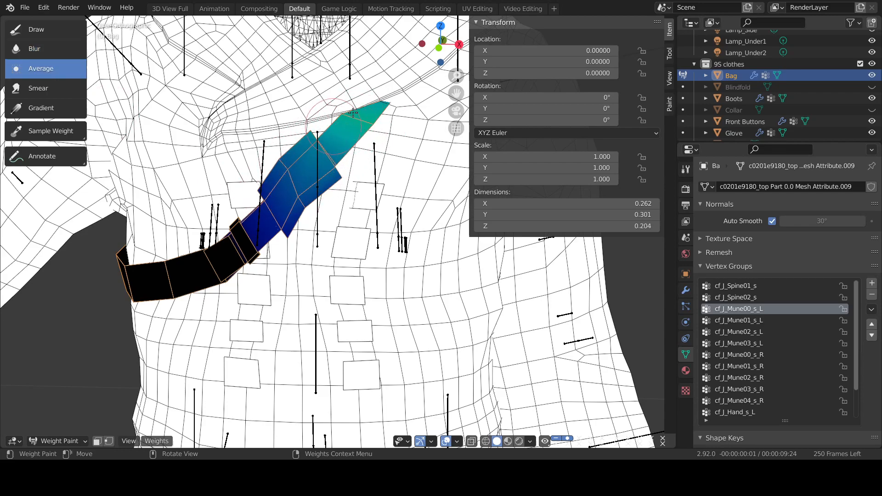
{"action": "left_click", "coordinate": [38, 88]}
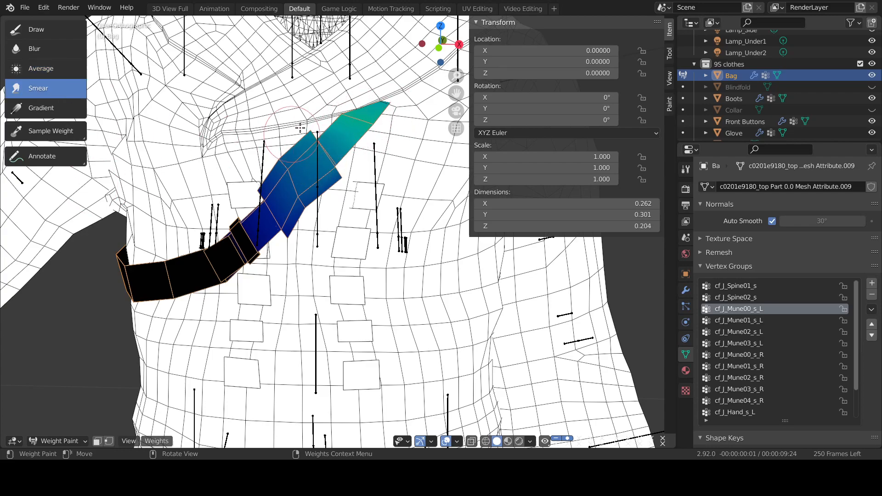
{"action": "left_click_drag", "start_coordinate": [316, 168], "coordinate": [350, 113]}
{"action": "left_click_drag", "start_coordinate": [290, 182], "coordinate": [361, 138]}
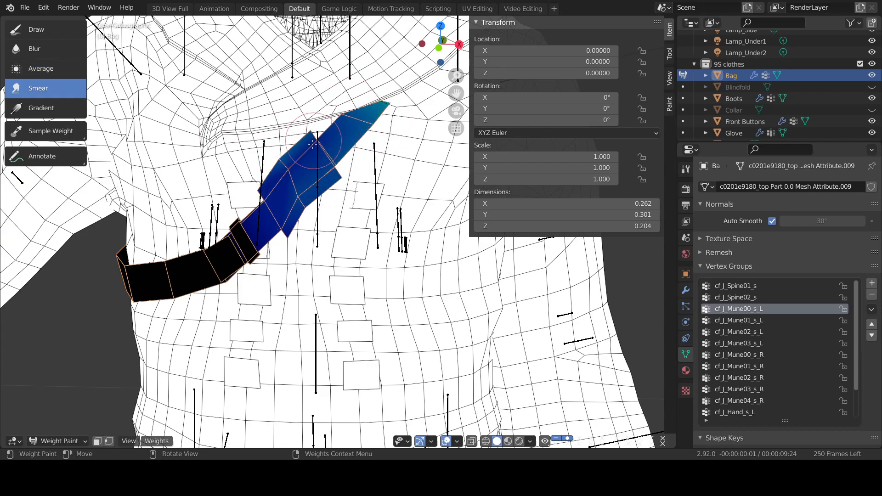
Blur the weights on the front of the Bag strap in the cf_J_Mune00_s_L and cf_J_Mune01_s_L vertex groups.
{"action": "left_click", "coordinate": [35, 49]}
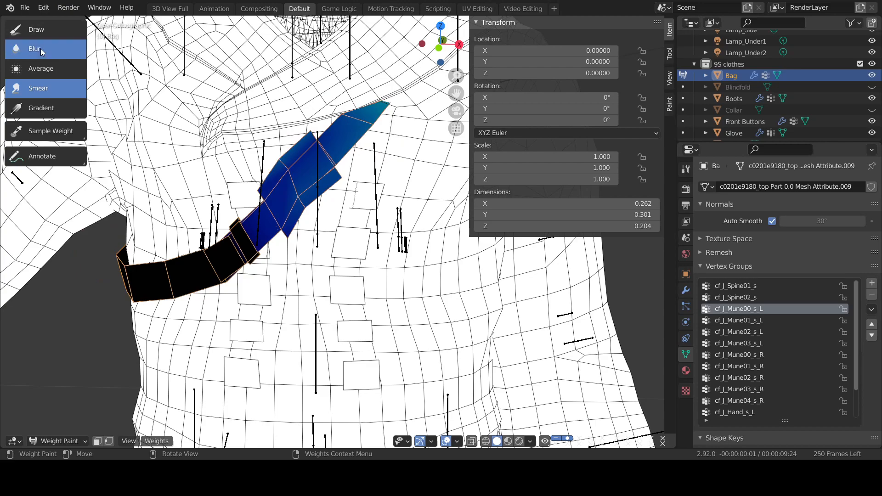
{"action": "left_click_drag", "start_coordinate": [322, 194], "coordinate": [266, 192]}
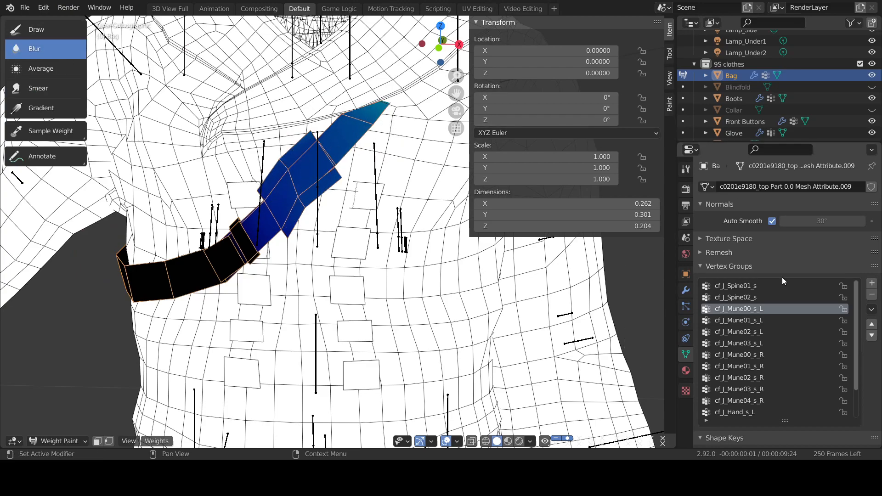
{"action": "left_click", "coordinate": [738, 318]}
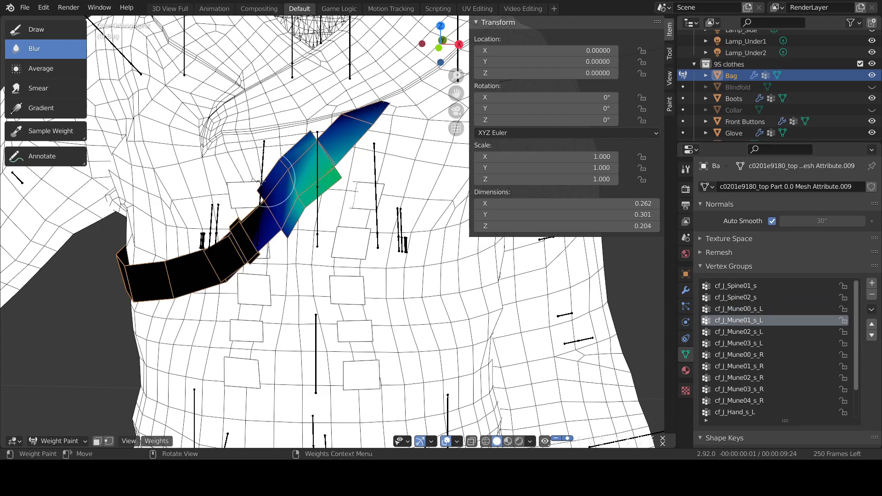
{"action": "mouse_move", "coordinate": [285, 176]}
{"action": "left_mouse_down"}
{"action": "mouse_move", "coordinate": [331, 159]}
{"action": "mouse_move", "coordinate": [298, 180]}
{"action": "left_mouse_up"}
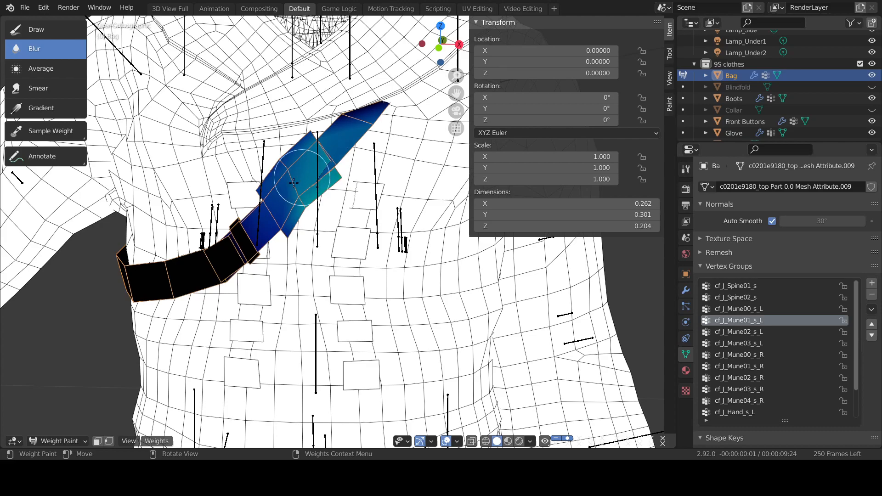
Average the cf_J_Mune01_s_L weights across the strap's wide front section and its lower joint.
{"action": "left_click", "coordinate": [42, 69]}
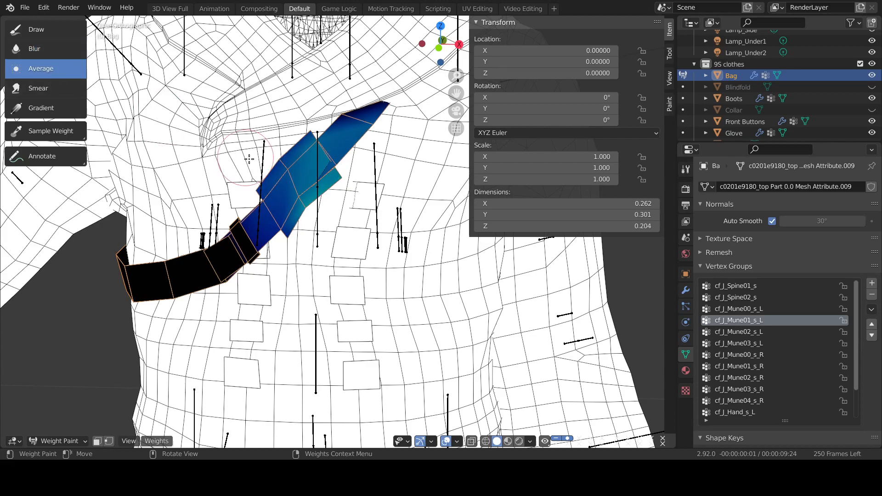
{"action": "left_click_drag", "start_coordinate": [325, 145], "coordinate": [335, 193]}
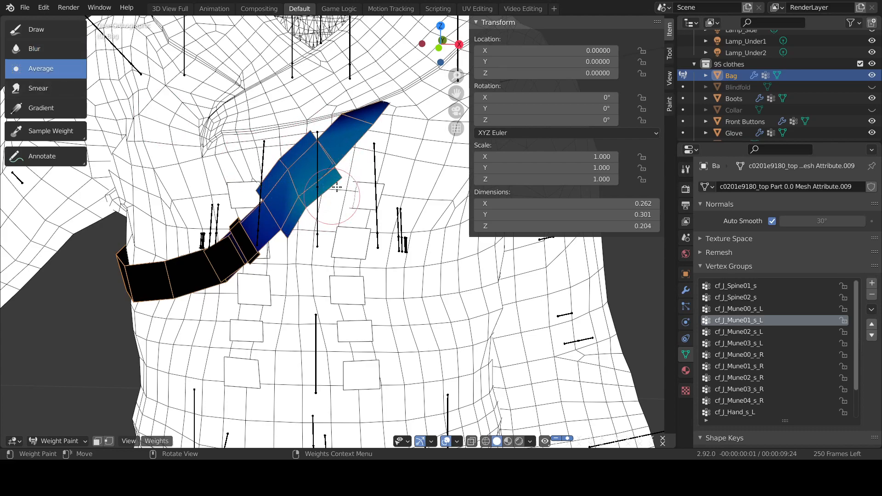
{"action": "left_click_drag", "start_coordinate": [284, 214], "coordinate": [281, 186]}
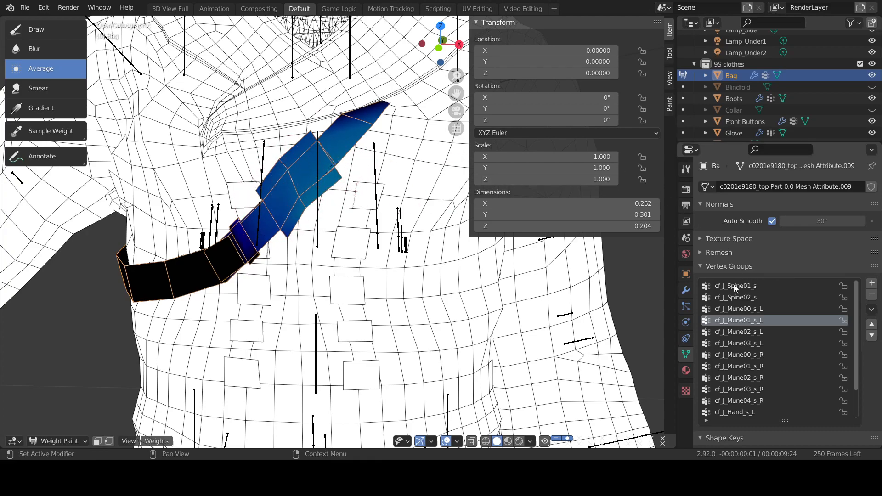
Average the front strap weights in the cf_J_Mune02_s_L and cf_J_Mune03_s_L vertex groups.
{"action": "left_click", "coordinate": [753, 332]}
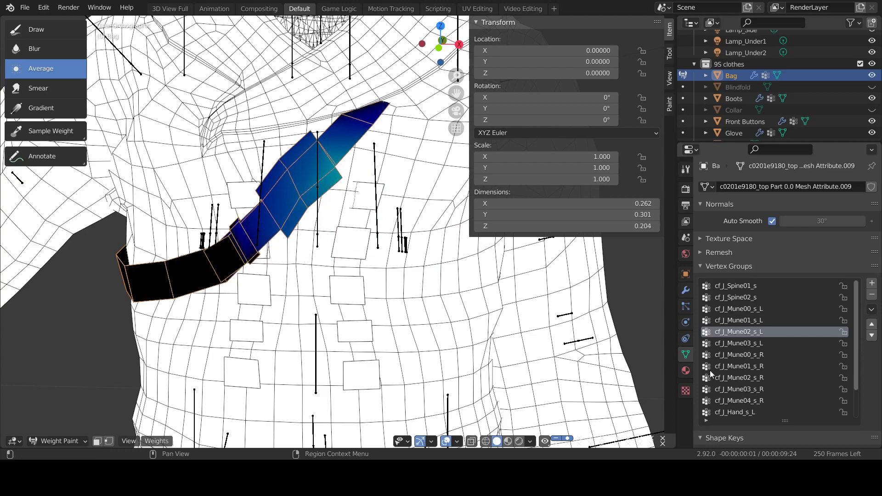
{"action": "left_click", "coordinate": [762, 343]}
{"action": "left_click_drag", "start_coordinate": [256, 201], "coordinate": [317, 142]}
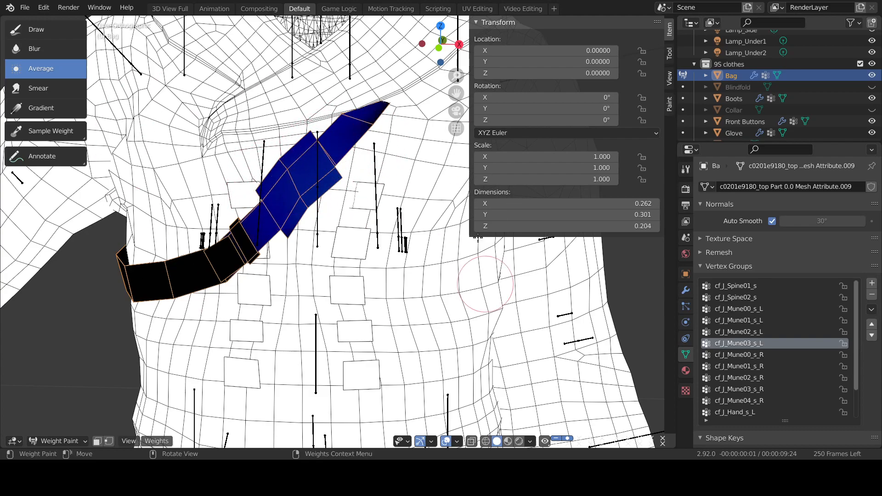
Average the cf_J_Mune00_s_R weights along the whole visible length of the Bag strap.
{"action": "left_click", "coordinate": [776, 354]}
{"action": "mouse_move", "coordinate": [264, 187]}
{"action": "left_mouse_down"}
{"action": "mouse_move", "coordinate": [291, 161]}
{"action": "mouse_move", "coordinate": [284, 182]}
{"action": "mouse_move", "coordinate": [180, 275]}
{"action": "mouse_move", "coordinate": [110, 244]}
{"action": "left_mouse_up"}
{"action": "mouse_move", "coordinate": [360, 144]}
{"action": "left_mouse_down"}
{"action": "mouse_move", "coordinate": [374, 114]}
{"action": "mouse_move", "coordinate": [255, 217]}
{"action": "left_mouse_up"}
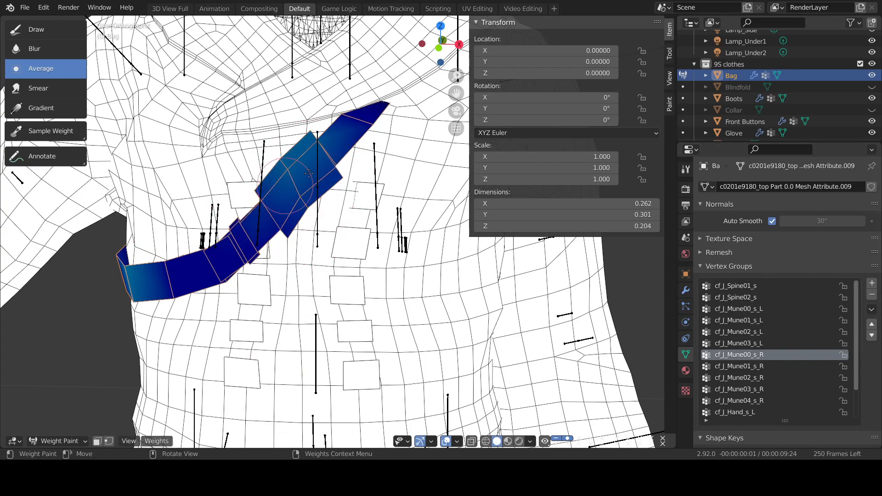
{"action": "mouse_move", "coordinate": [182, 291]}
{"action": "left_mouse_down"}
{"action": "mouse_move", "coordinate": [263, 239]}
{"action": "mouse_move", "coordinate": [311, 152]}
{"action": "mouse_move", "coordinate": [362, 133]}
{"action": "left_mouse_up"}
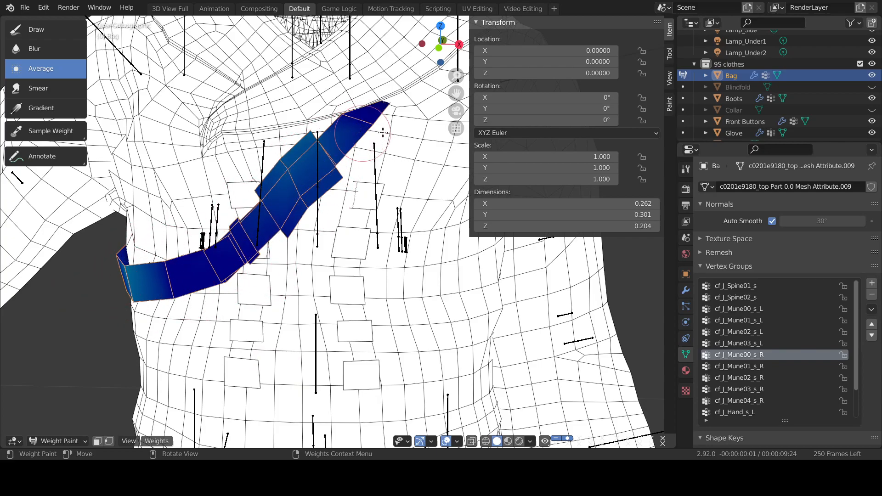
{"action": "middle_click_drag", "start_coordinate": [362, 134], "coordinate": [464, 212]}
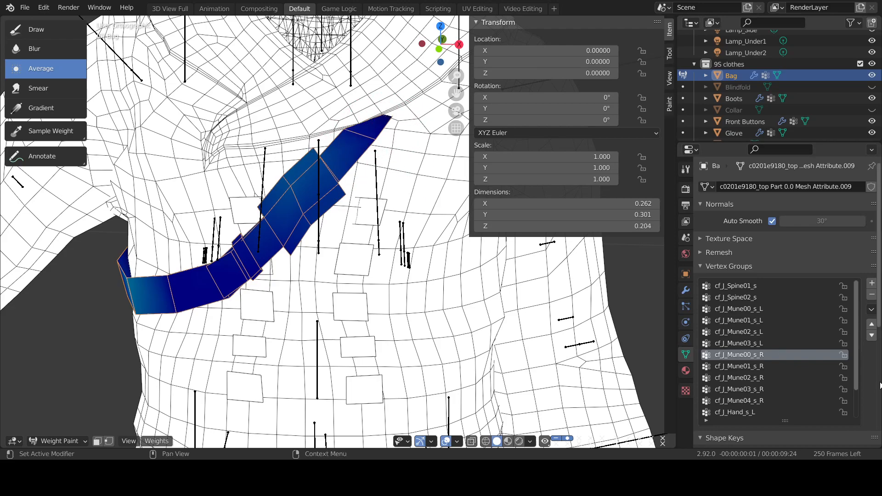
Try removing the cf_J_Mune01_s_R vertex group from the Bag and compare the weights of the remaining left and right groups.
{"action": "left_click", "coordinate": [750, 366]}
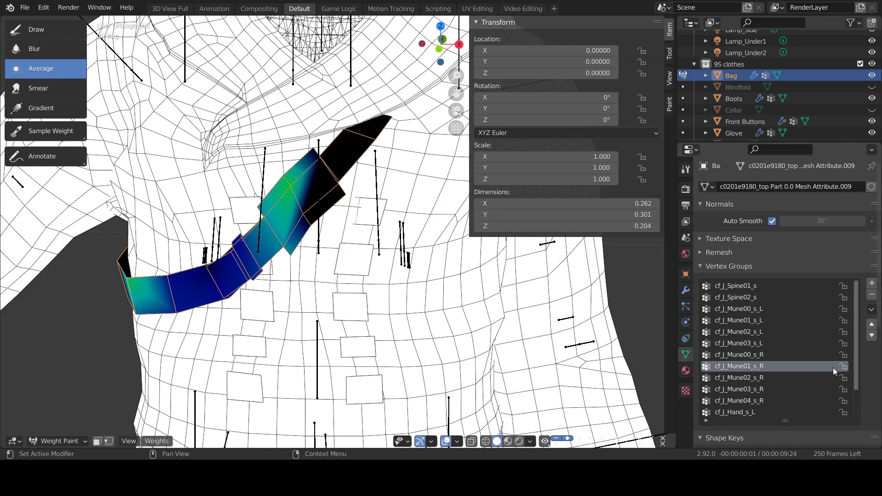
{"action": "left_click", "coordinate": [873, 296]}
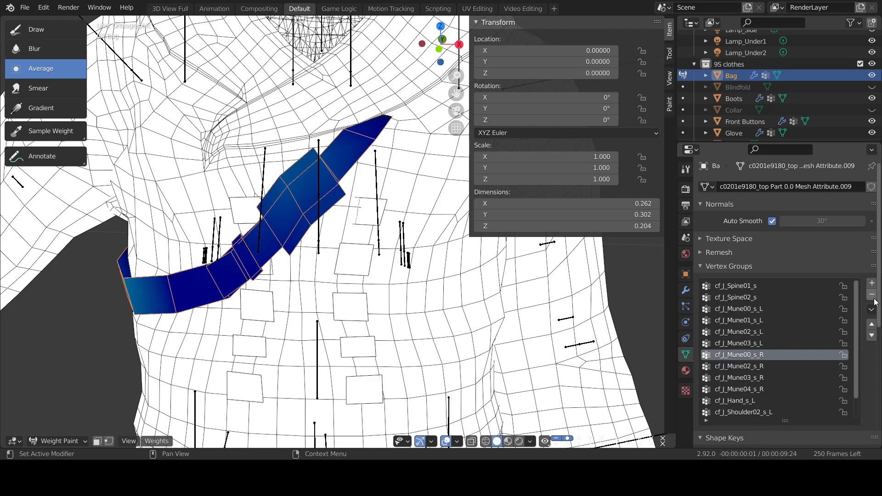
{"action": "left_click", "coordinate": [784, 367]}
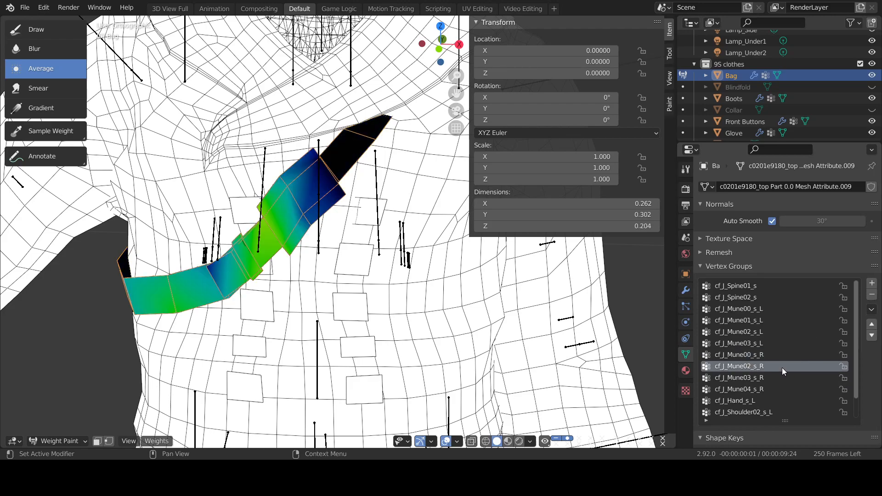
{"action": "left_click", "coordinate": [758, 310]}
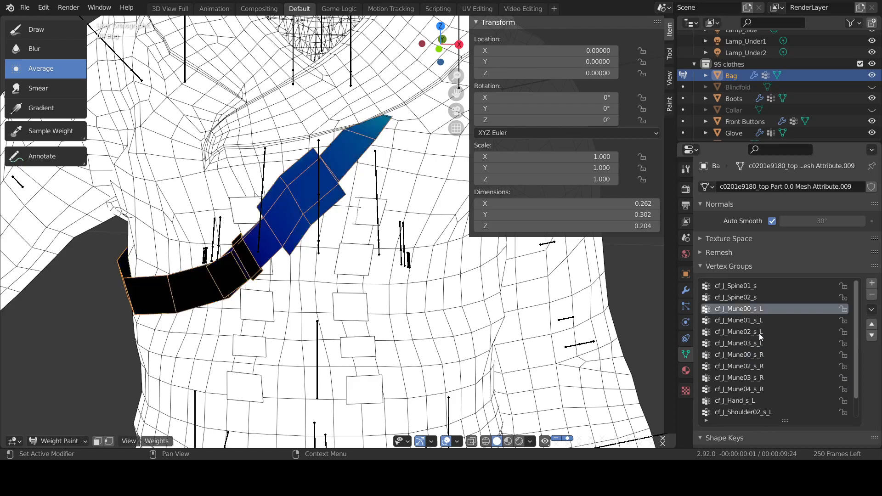
{"action": "left_click", "coordinate": [758, 355]}
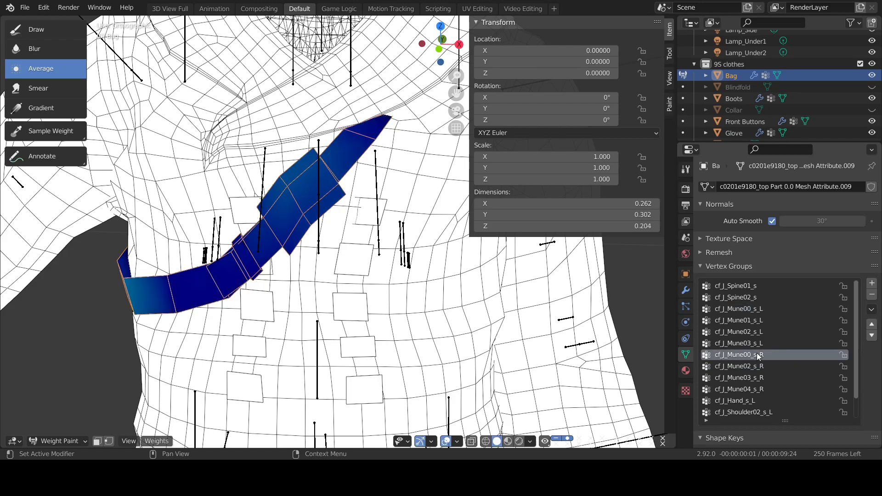
{"action": "left_click", "coordinate": [754, 321]}
{"action": "left_click", "coordinate": [753, 355]}
{"action": "left_click", "coordinate": [743, 367]}
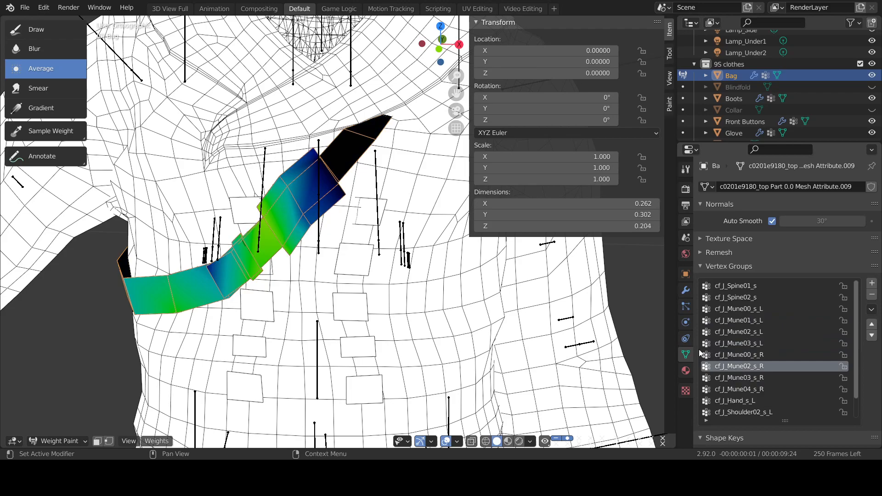
{"action": "key", "text": "ctrl+z"}
Average the strap weights in the cf_J_Mune01_s_R and cf_J_Mune02_s_R vertex groups.
{"action": "left_click", "coordinate": [775, 368]}
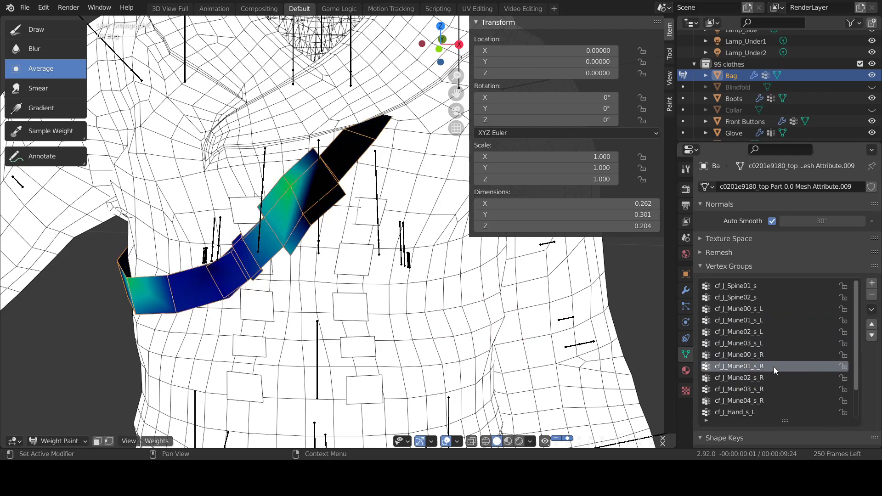
{"action": "mouse_move", "coordinate": [307, 206]}
{"action": "left_mouse_down"}
{"action": "mouse_move", "coordinate": [322, 183]}
{"action": "mouse_move", "coordinate": [301, 216]}
{"action": "mouse_move", "coordinate": [305, 182]}
{"action": "left_mouse_up"}
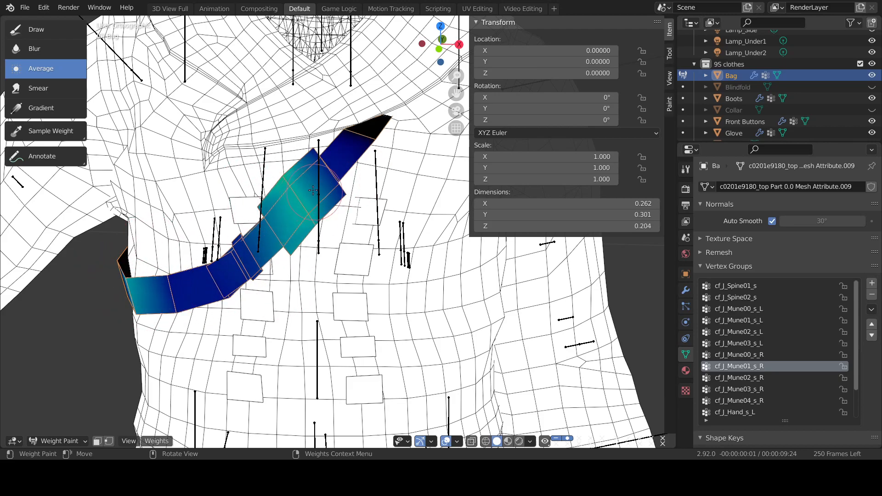
{"action": "left_click", "coordinate": [737, 378]}
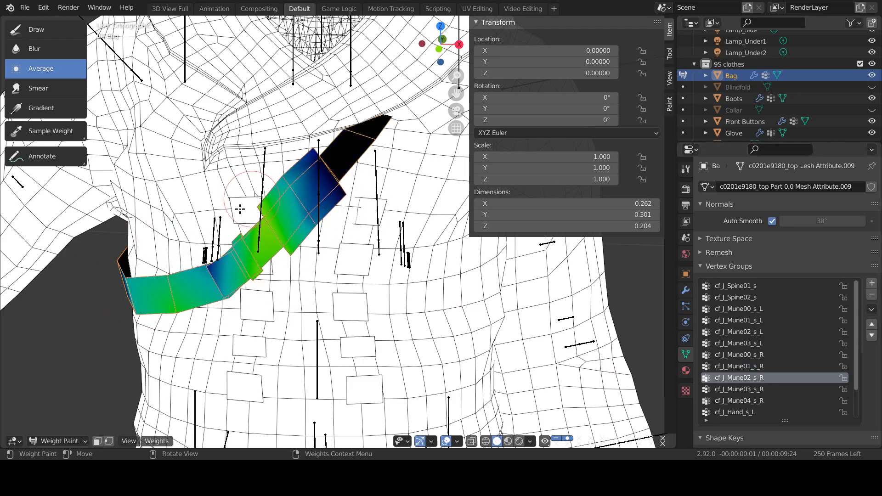
{"action": "left_click_drag", "start_coordinate": [313, 198], "coordinate": [272, 236]}
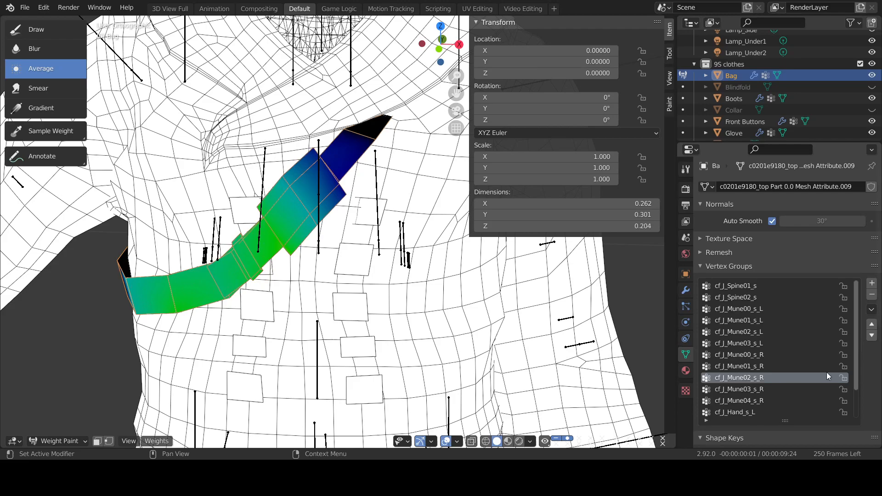
Average the strap weights in the cf_J_Mune03_s_R and cf_J_Mune04_s_R vertex groups, working down toward the side.
{"action": "left_click", "coordinate": [809, 390]}
{"action": "left_click_drag", "start_coordinate": [306, 201], "coordinate": [185, 299]}
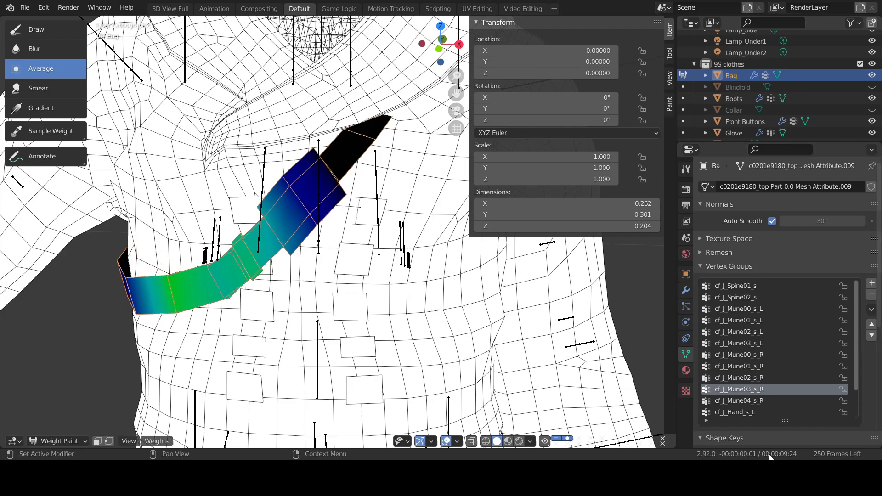
{"action": "left_click", "coordinate": [767, 402]}
{"action": "left_click_drag", "start_coordinate": [236, 266], "coordinate": [113, 312]}
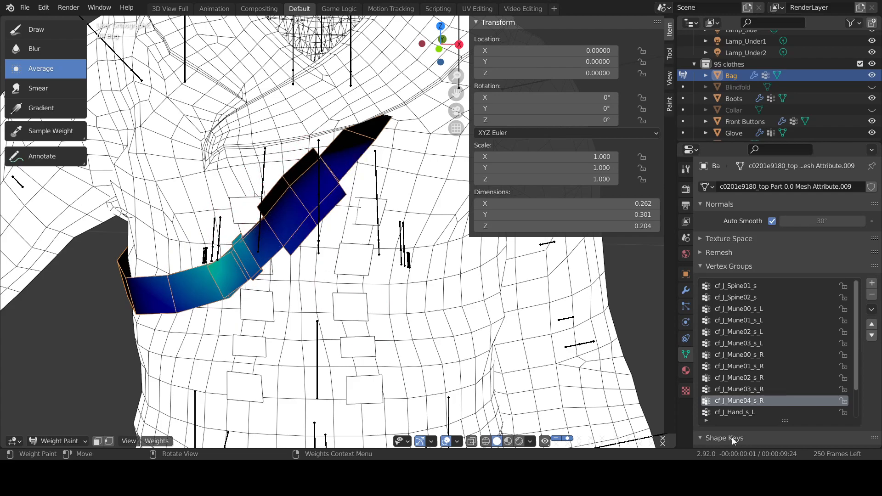
Remove the cf_J_Hand_s_L vertex group from the Bag.
{"action": "scroll", "coordinate": [725, 369], "scroll_direction": "down", "scroll_amount": 3}
{"action": "left_click", "coordinate": [750, 378]}
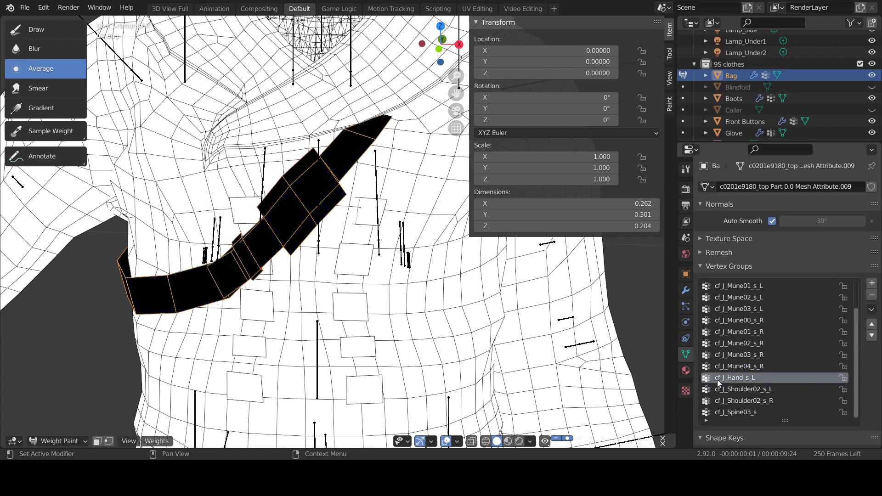
{"action": "left_click", "coordinate": [872, 295]}
Examine the strap's weights in the cf_J_Shoulder02_s_L and cf_J_Shoulder02_s_R vertex groups.
{"action": "left_click", "coordinate": [765, 390]}
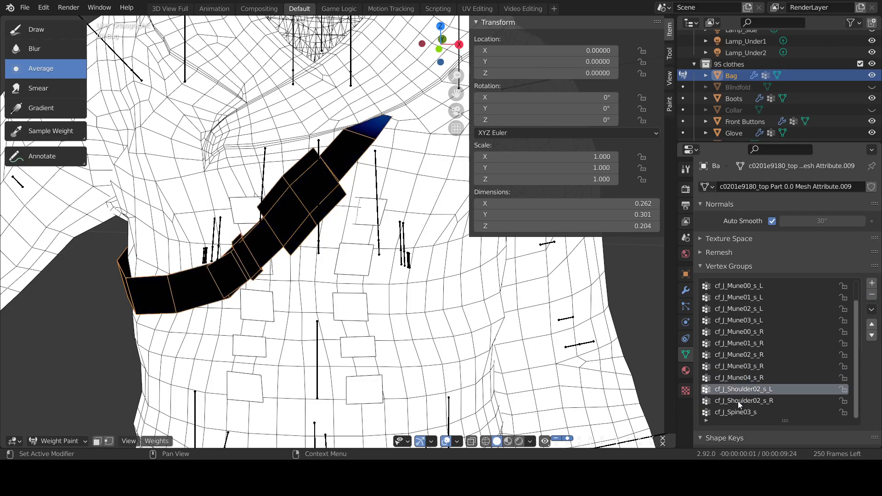
{"action": "left_click", "coordinate": [739, 403]}
{"action": "mouse_move", "coordinate": [438, 48]}
{"action": "left_mouse_down"}
{"action": "mouse_move", "coordinate": [590, 68]}
{"action": "mouse_move", "coordinate": [508, 63]}
{"action": "left_mouse_up"}
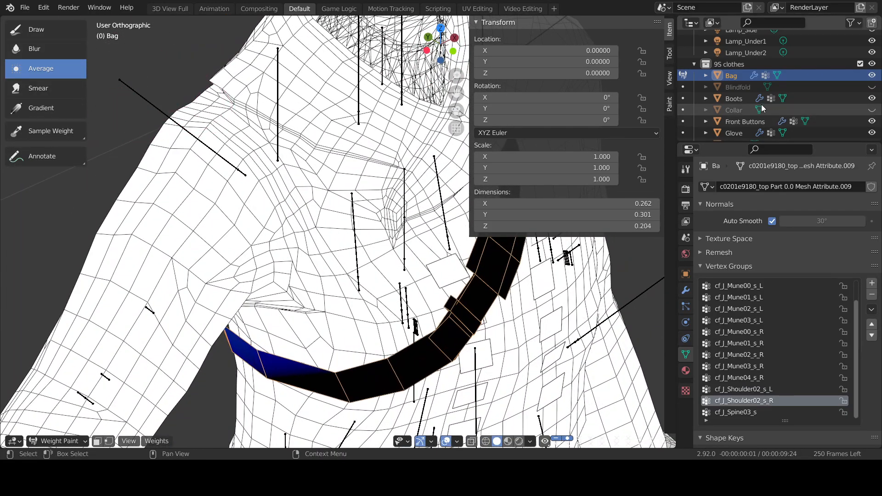
Select Armature_body and switch it to Pose Mode.
{"action": "scroll", "coordinate": [749, 106], "scroll_direction": "up", "scroll_amount": 10}
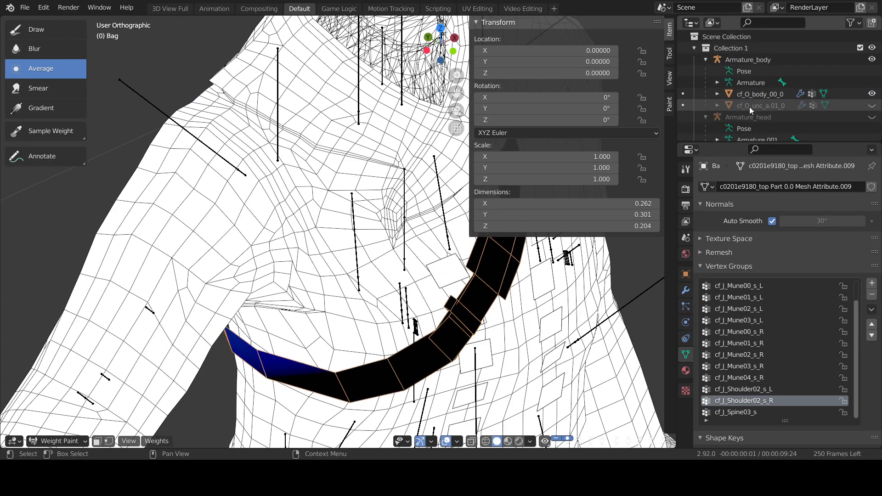
{"action": "left_click", "coordinate": [749, 59]}
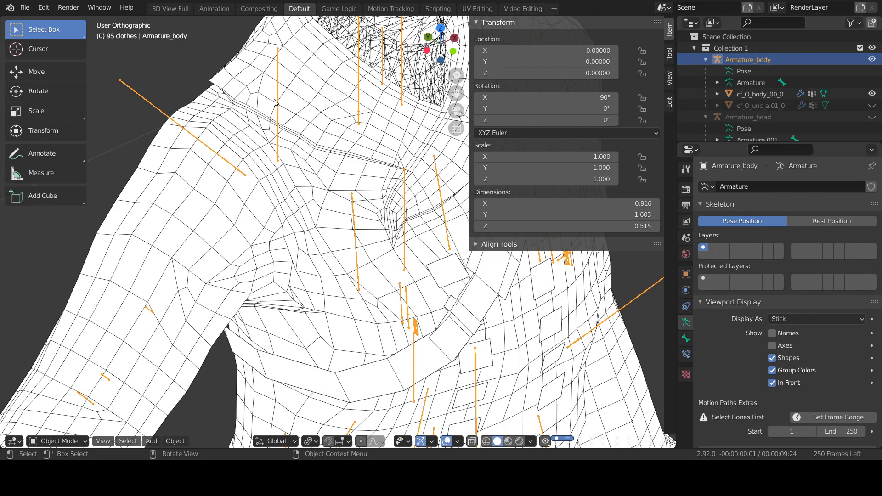
{"action": "key", "text": "ctrl+z"}
{"action": "left_click", "coordinate": [741, 62]}
{"action": "left_click", "coordinate": [59, 440]}
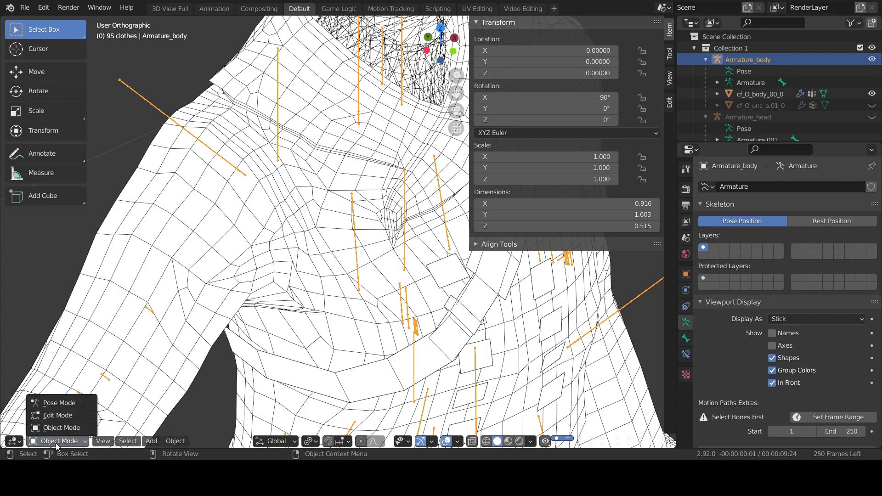
{"action": "left_click", "coordinate": [51, 404]}
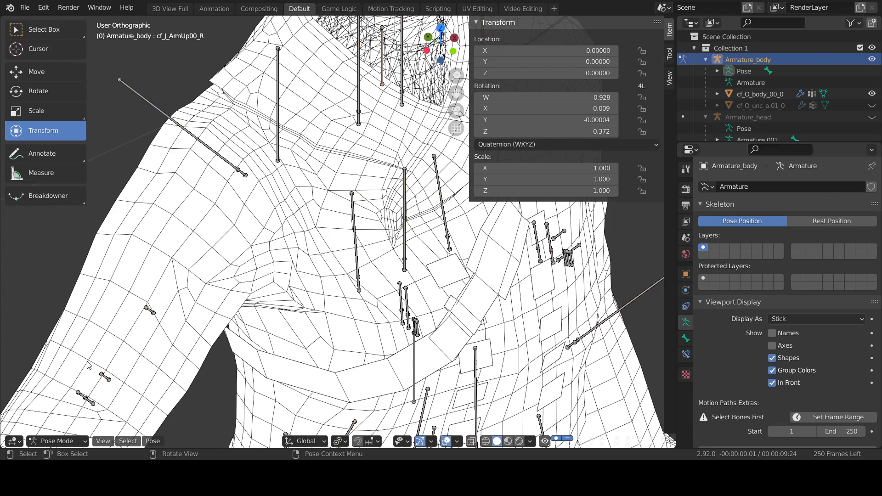
Pose the cf_J_Shoulder02_s_R bone by rotating it about -3.67° around global Y and raising it, and inspect the strap's deformation.
{"action": "left_click", "coordinate": [280, 75]}
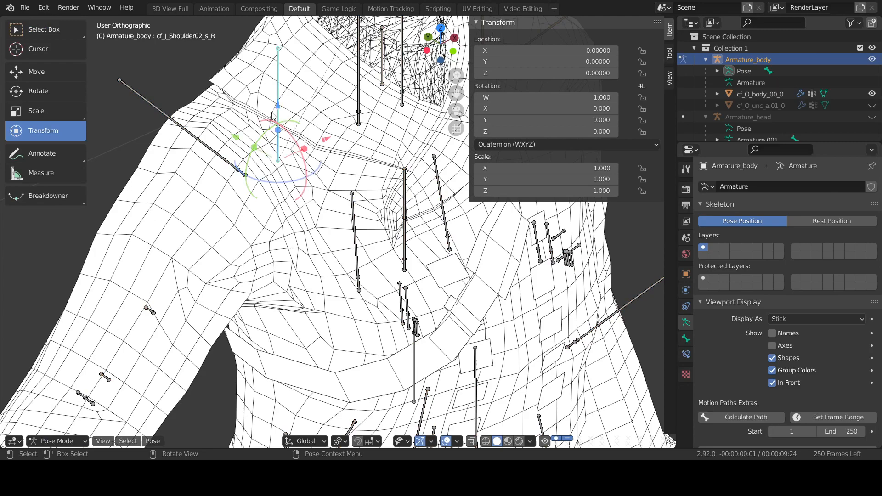
{"action": "mouse_move", "coordinate": [278, 109]}
{"action": "left_mouse_down"}
{"action": "mouse_move", "coordinate": [296, 133]}
{"action": "mouse_move", "coordinate": [292, 112]}
{"action": "mouse_move", "coordinate": [266, 118]}
{"action": "mouse_move", "coordinate": [277, 115]}
{"action": "left_mouse_up"}
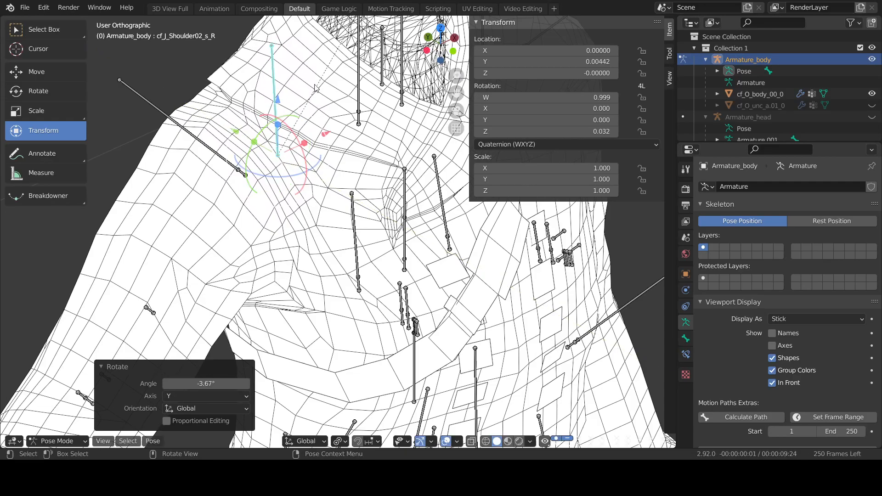
{"action": "left_click_drag", "start_coordinate": [436, 60], "coordinate": [361, 108]}
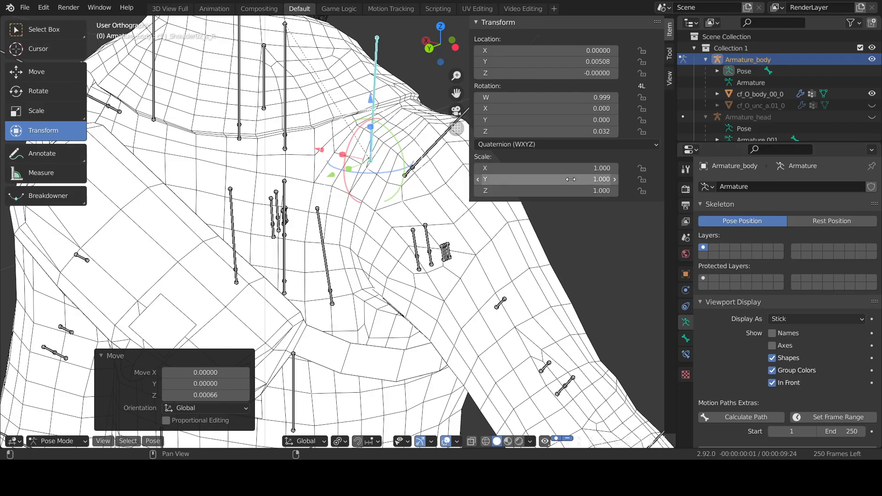
{"action": "left_click_drag", "start_coordinate": [439, 40], "coordinate": [419, 115]}
{"action": "left_click_drag", "start_coordinate": [456, 93], "coordinate": [291, 126]}
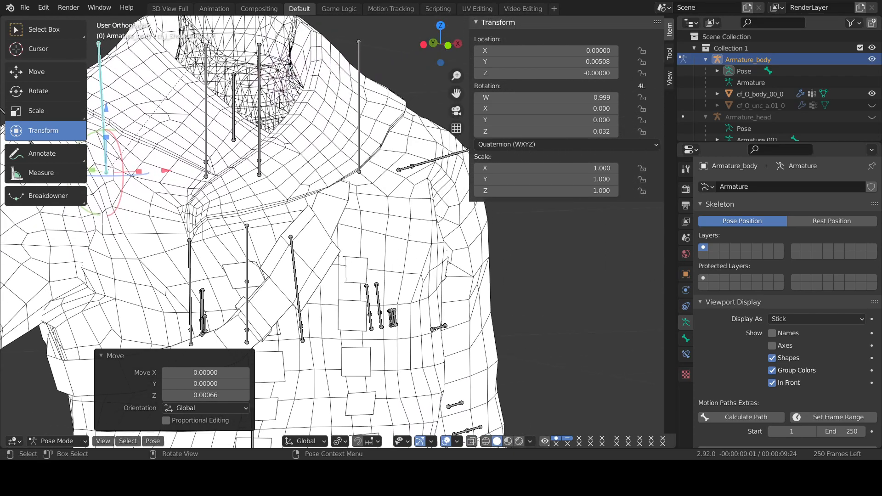
Raise the cf_J_Shoulder02_s_L bone about 0.0038 along global Z and check how the bag and strap deform from behind.
{"action": "left_click", "coordinate": [357, 82]}
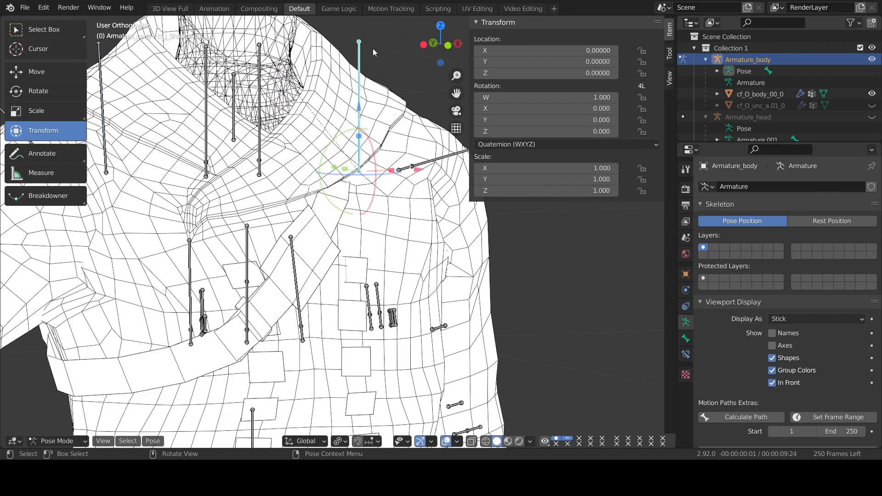
{"action": "mouse_move", "coordinate": [361, 111]}
{"action": "left_mouse_down"}
{"action": "mouse_move", "coordinate": [364, 49]}
{"action": "mouse_move", "coordinate": [376, 103]}
{"action": "left_mouse_up"}
{"action": "left_click_drag", "start_coordinate": [435, 44], "coordinate": [500, 67]}
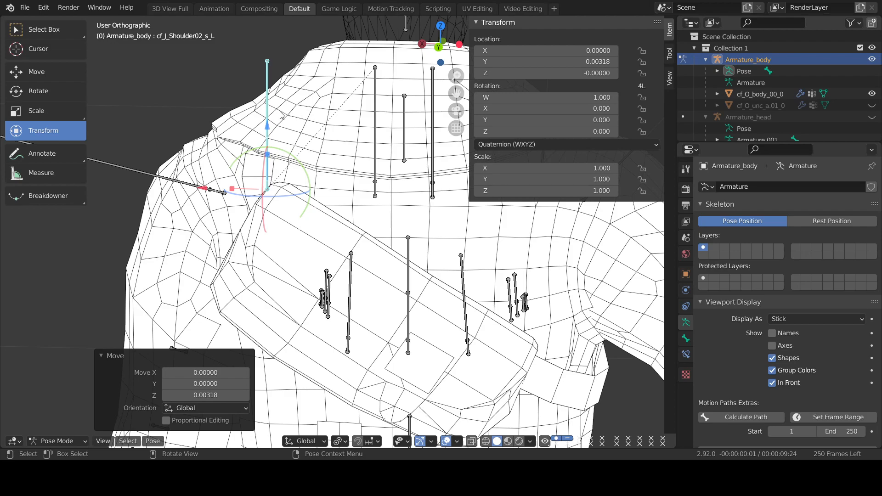
{"action": "mouse_move", "coordinate": [268, 135]}
{"action": "left_mouse_down"}
{"action": "mouse_move", "coordinate": [266, 84]}
{"action": "mouse_move", "coordinate": [281, 130]}
{"action": "left_mouse_up"}
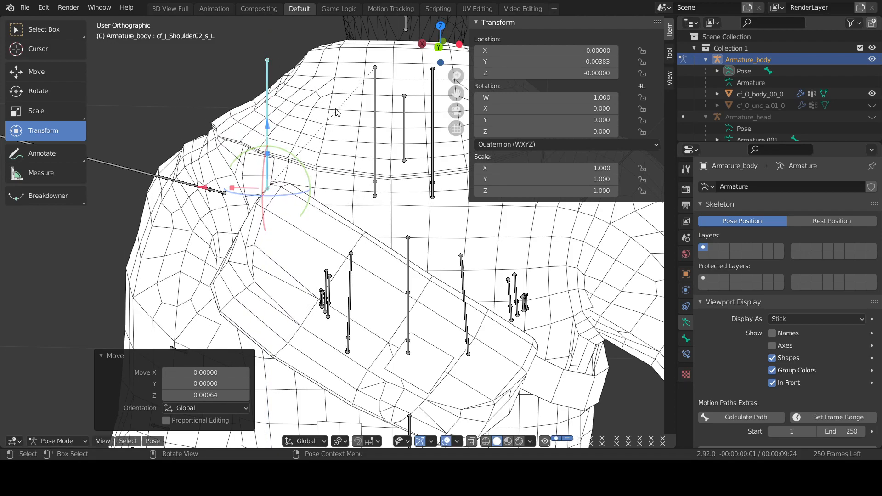
Return to the Bag's weight painting and remove its cf_J_Shoulder02_s_R vertex group.
{"action": "scroll", "coordinate": [719, 121], "scroll_direction": "down", "scroll_amount": 6}
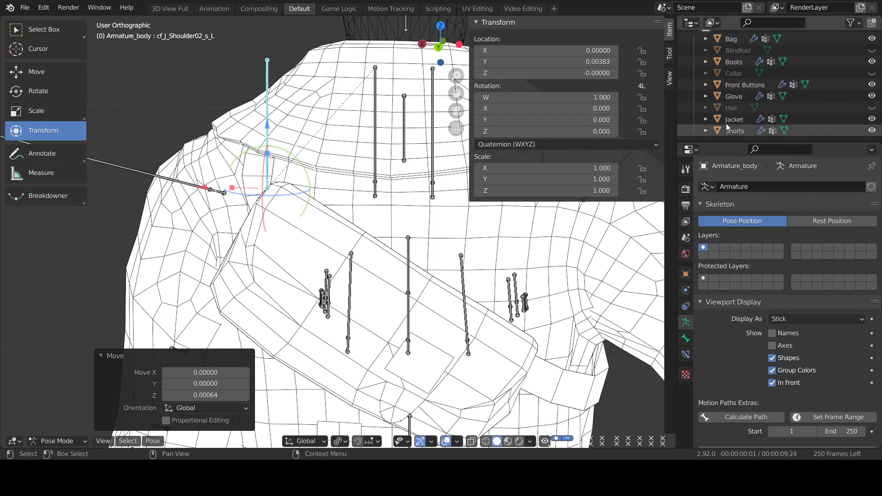
{"action": "left_click", "coordinate": [738, 43]}
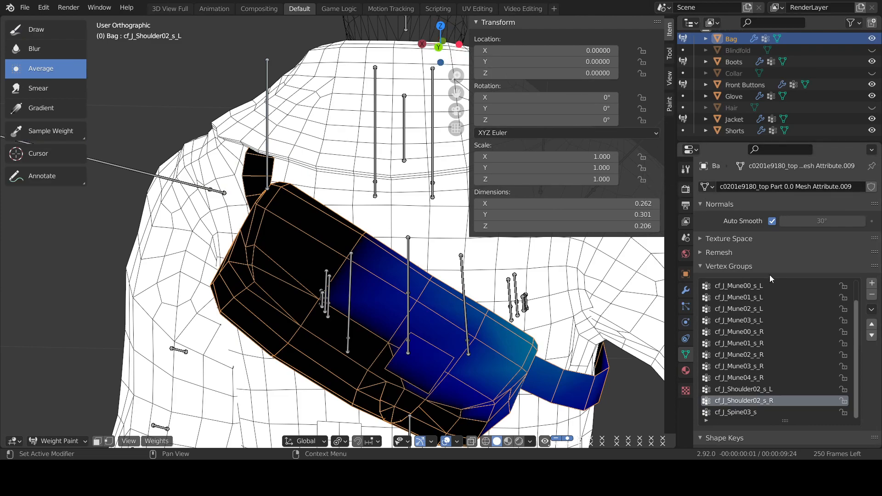
{"action": "left_click", "coordinate": [872, 296]}
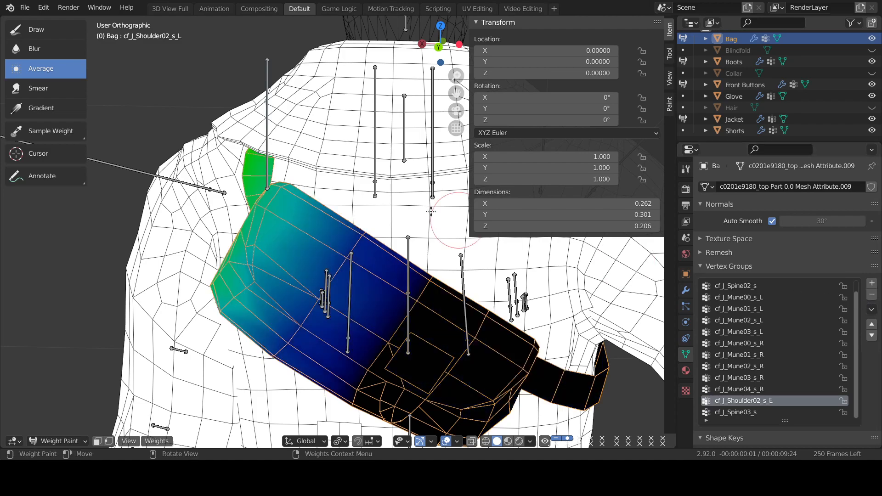
Paint the back of the bag's body down to zero weight in cf_J_Shoulder02_s_L with the Draw brush.
{"action": "left_click", "coordinate": [36, 30]}
{"action": "right_click", "coordinate": [118, 108]}
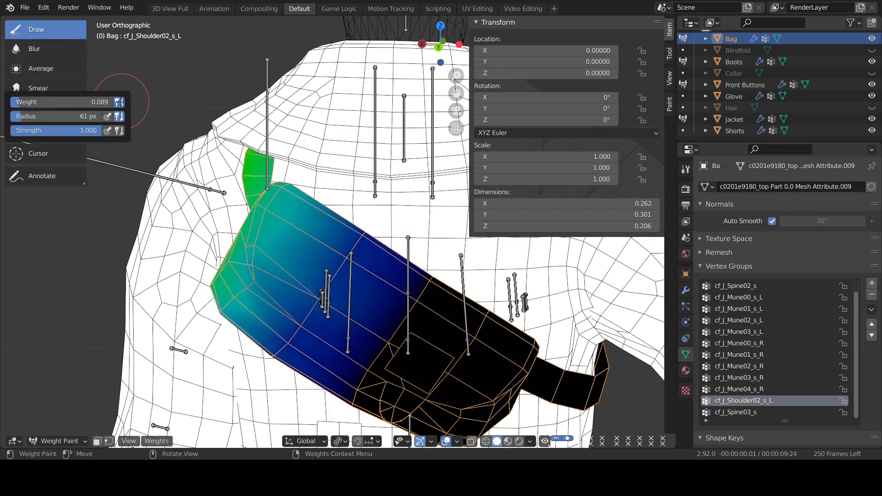
{"action": "mouse_move", "coordinate": [317, 195]}
{"action": "left_mouse_down"}
{"action": "mouse_move", "coordinate": [281, 209]}
{"action": "mouse_move", "coordinate": [248, 258]}
{"action": "mouse_move", "coordinate": [358, 257]}
{"action": "mouse_move", "coordinate": [276, 340]}
{"action": "mouse_move", "coordinate": [302, 400]}
{"action": "left_mouse_up"}
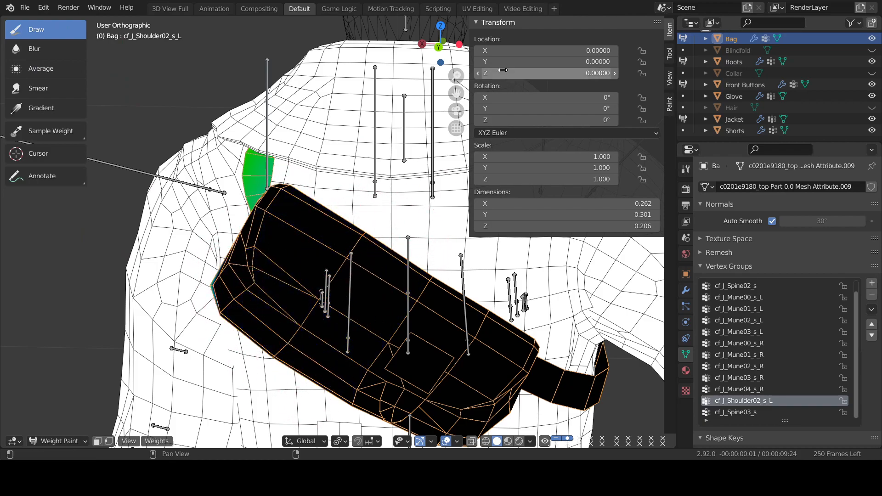
Erase the remaining cf_J_Shoulder02_s_L weight along the bag's side edge below the strap and inspect the bag all around.
{"action": "mouse_move", "coordinate": [427, 46]}
{"action": "left_mouse_down"}
{"action": "mouse_move", "coordinate": [331, 55]}
{"action": "mouse_move", "coordinate": [322, 47]}
{"action": "mouse_move", "coordinate": [328, 83]}
{"action": "left_mouse_up"}
{"action": "left_click_drag", "start_coordinate": [129, 182], "coordinate": [134, 208]}
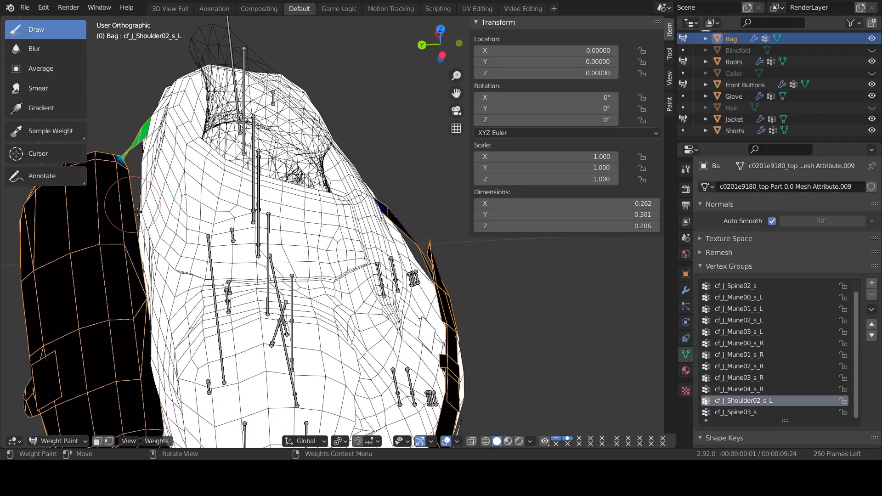
{"action": "left_click_drag", "start_coordinate": [461, 44], "coordinate": [441, 53]}
{"action": "left_click_drag", "start_coordinate": [455, 95], "coordinate": [322, 59]}
{"action": "key", "text": "n"}
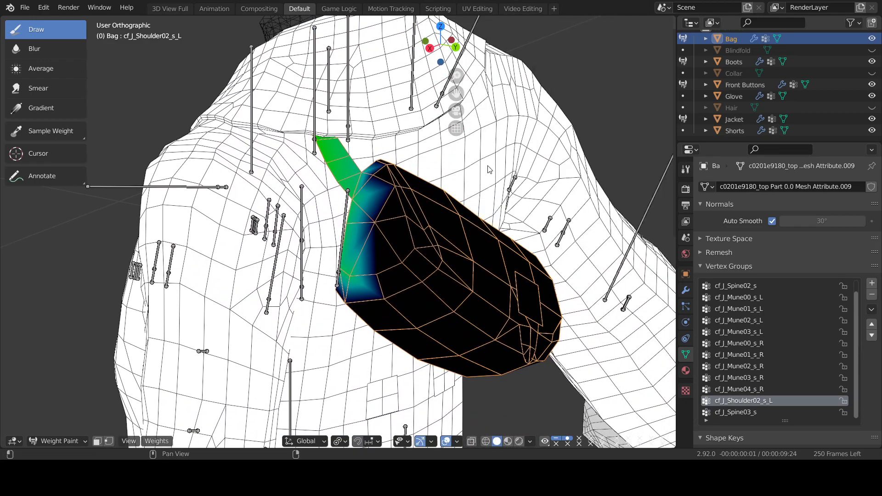
{"action": "left_click_drag", "start_coordinate": [384, 193], "coordinate": [348, 276]}
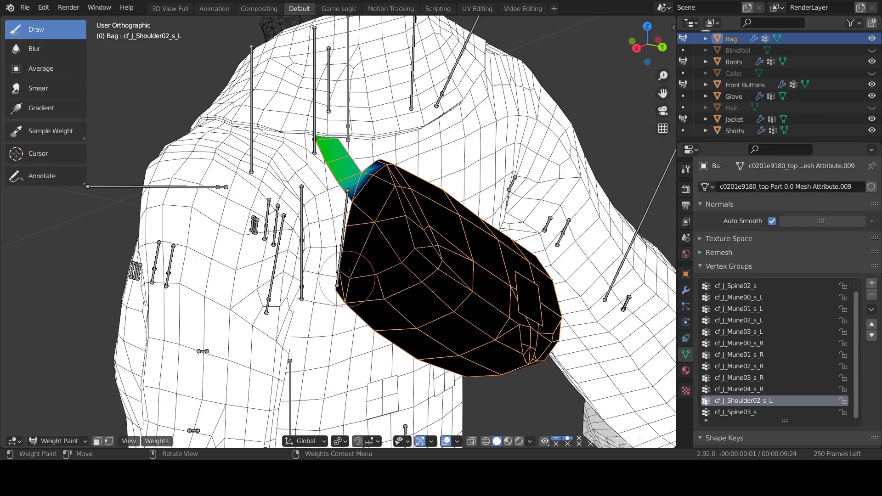
{"action": "left_click_drag", "start_coordinate": [668, 58], "coordinate": [572, 134]}
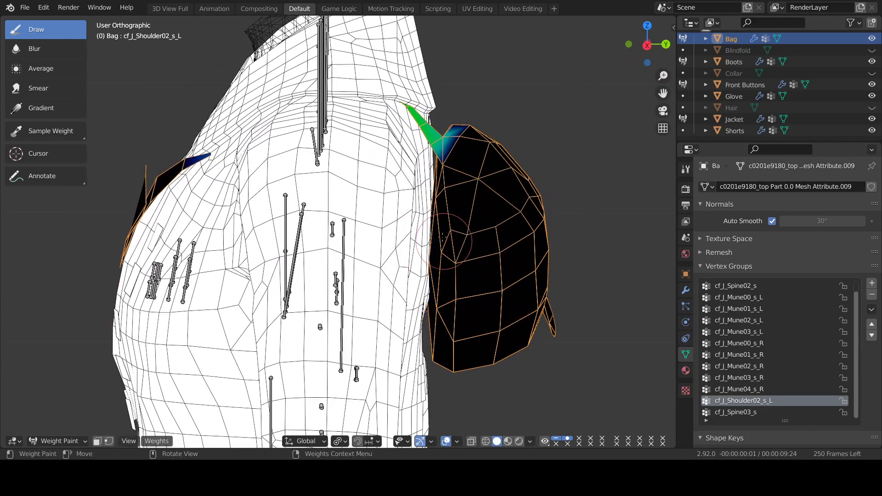
{"action": "left_click_drag", "start_coordinate": [647, 48], "coordinate": [559, 54]}
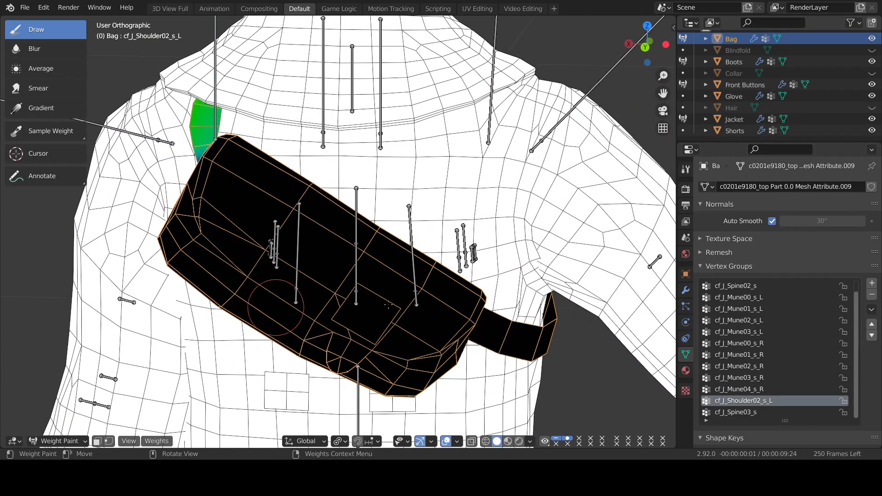
Select Armature_body again and switch it to Pose Mode with the upper back in view.
{"action": "scroll", "coordinate": [787, 92], "scroll_direction": "up", "scroll_amount": 10}
{"action": "left_click", "coordinate": [749, 59]}
{"action": "key", "text": "ctrl+Tab"}
{"action": "left_click_drag", "start_coordinate": [665, 94], "coordinate": [713, 217]}
{"action": "left_click_drag", "start_coordinate": [695, 138], "coordinate": [722, 102]}
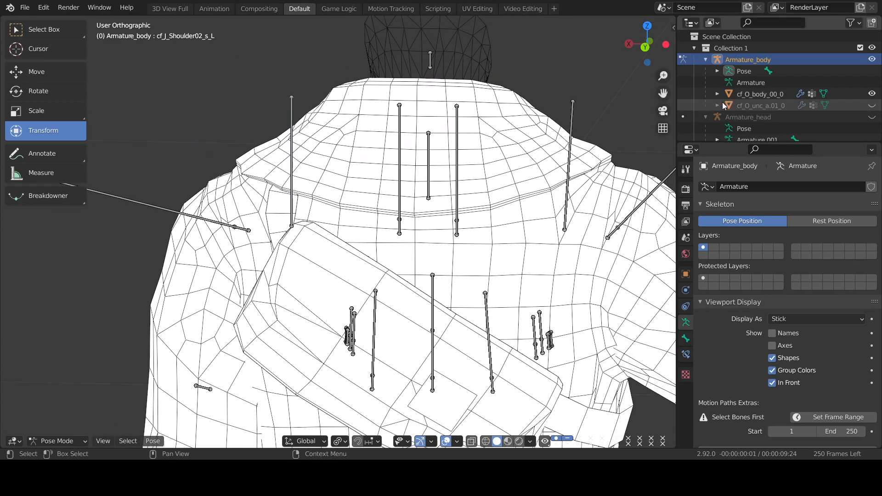
Test the cf_J_Shoulder02_s_L bone by moving it -0.0132 along global Z and raising it again by about 0.01245.
{"action": "left_click", "coordinate": [292, 98]}
{"action": "key", "text": "g"}
{"action": "key", "text": "z"}
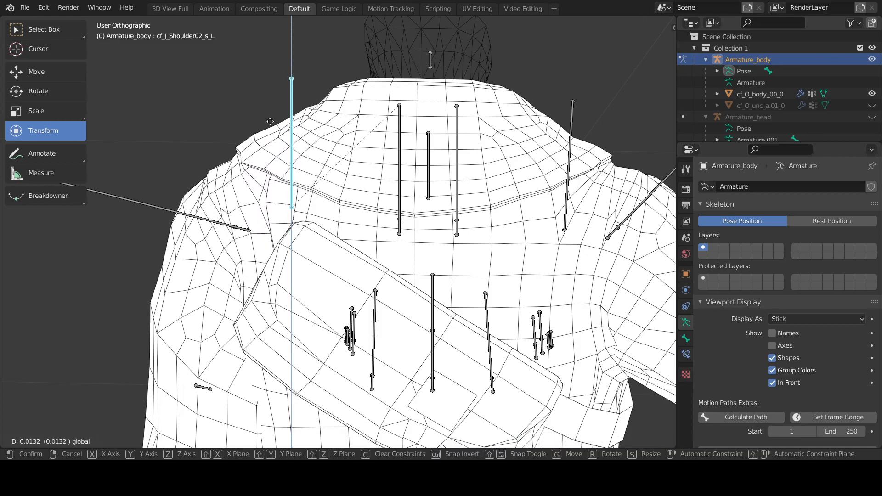
{"action": "left_click", "coordinate": [288, 199]}
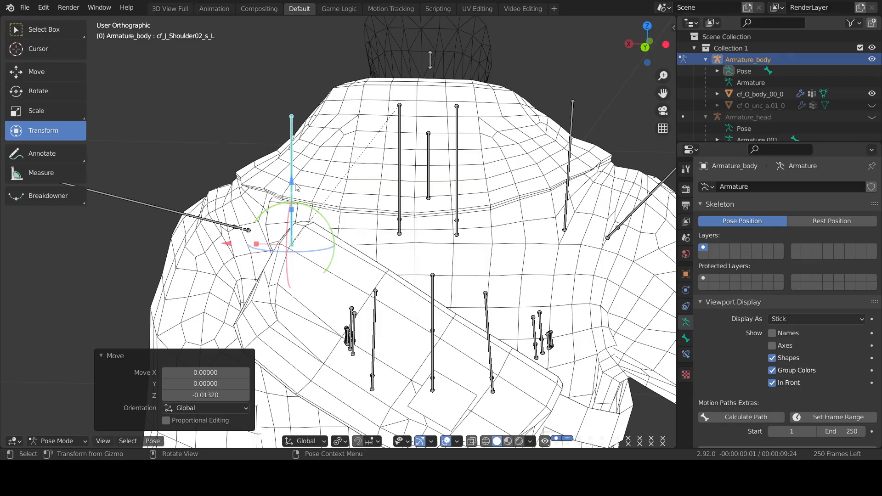
{"action": "left_click_drag", "start_coordinate": [626, 45], "coordinate": [440, 141]}
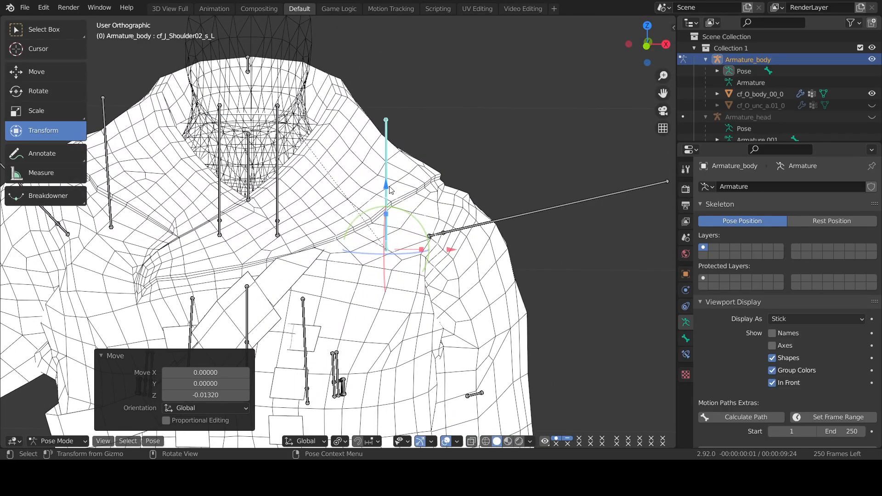
{"action": "left_click_drag", "start_coordinate": [386, 188], "coordinate": [386, 170]}
{"action": "left_click_drag", "start_coordinate": [647, 43], "coordinate": [533, 115]}
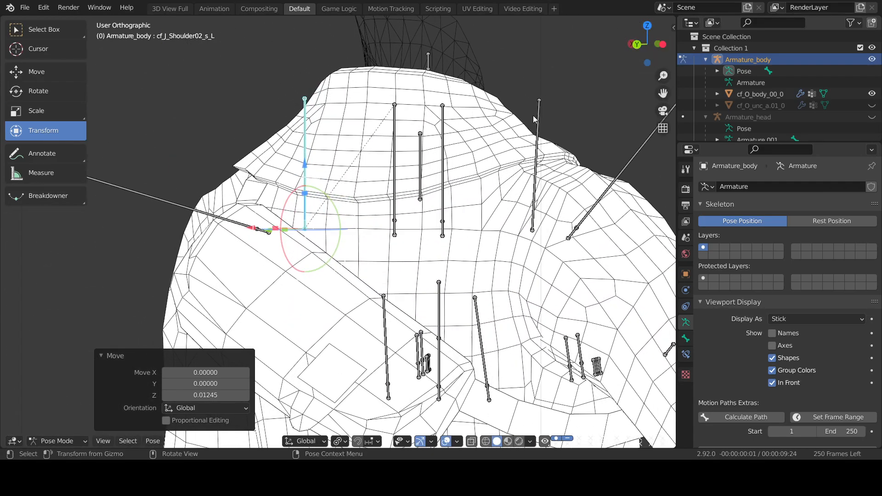
Raise the cf_J_Shoulder02_s_R bone about 0.0016 along global Z and inspect the strap under the arm.
{"action": "left_click", "coordinate": [539, 120]}
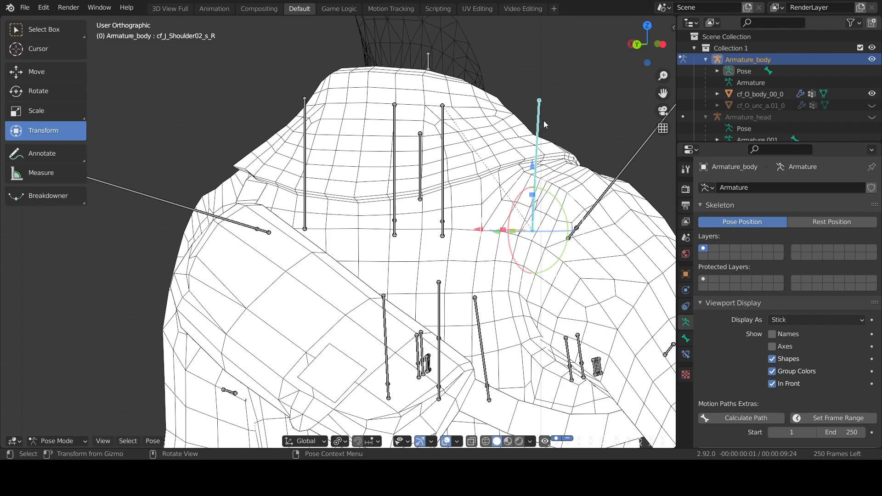
{"action": "mouse_move", "coordinate": [532, 168]}
{"action": "left_mouse_down"}
{"action": "mouse_move", "coordinate": [537, 136]}
{"action": "mouse_move", "coordinate": [533, 162]}
{"action": "left_mouse_up"}
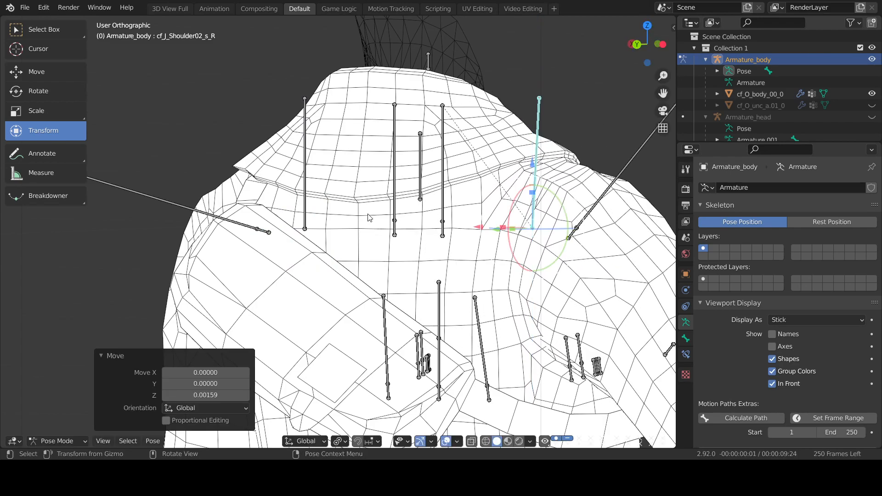
{"action": "left_click_drag", "start_coordinate": [663, 94], "coordinate": [572, 0]}
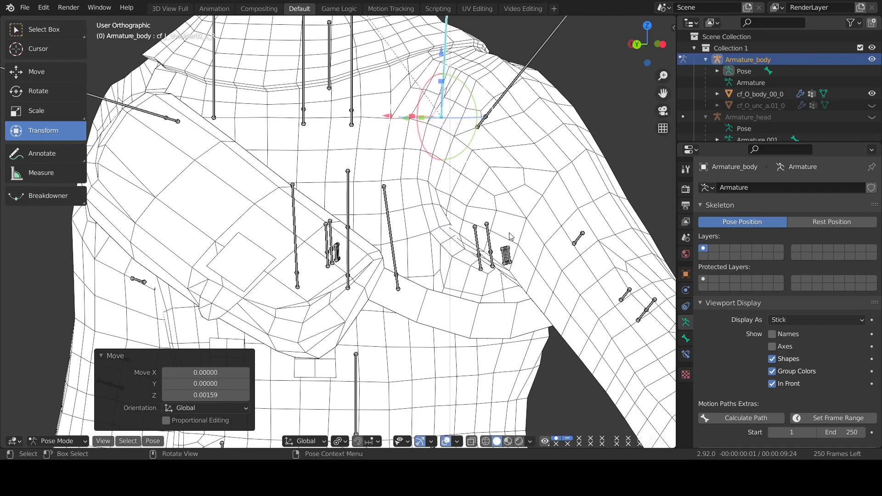
{"action": "left_click_drag", "start_coordinate": [647, 43], "coordinate": [325, 162]}
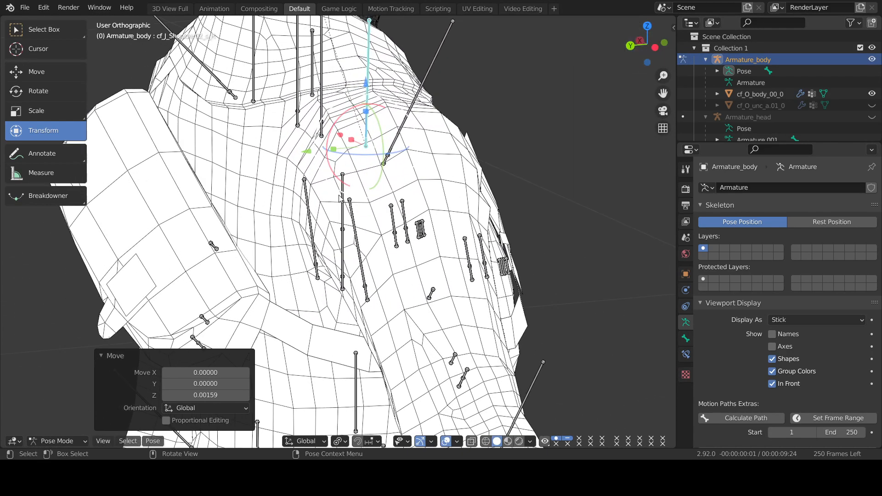
Rotate the cf_J_Spine03 bone about 55.5° around global X to test the bag's deformation.
{"action": "left_click", "coordinate": [343, 226]}
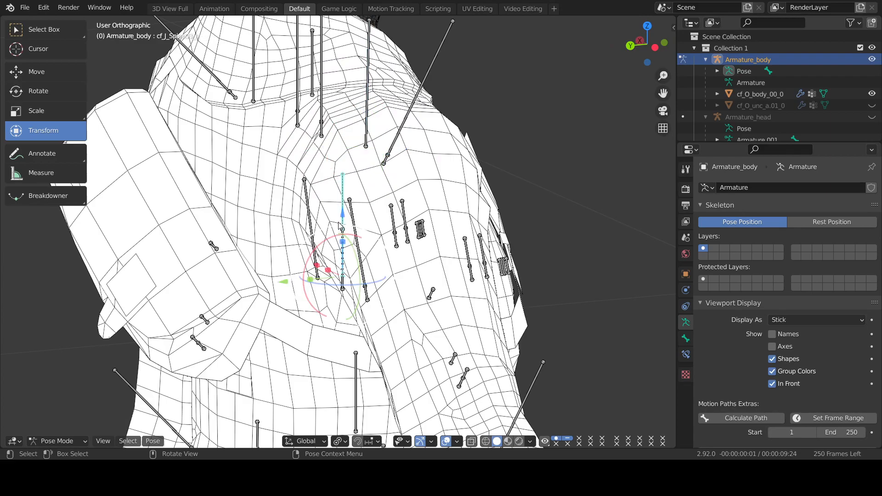
{"action": "left_click_drag", "start_coordinate": [321, 251], "coordinate": [366, 215]}
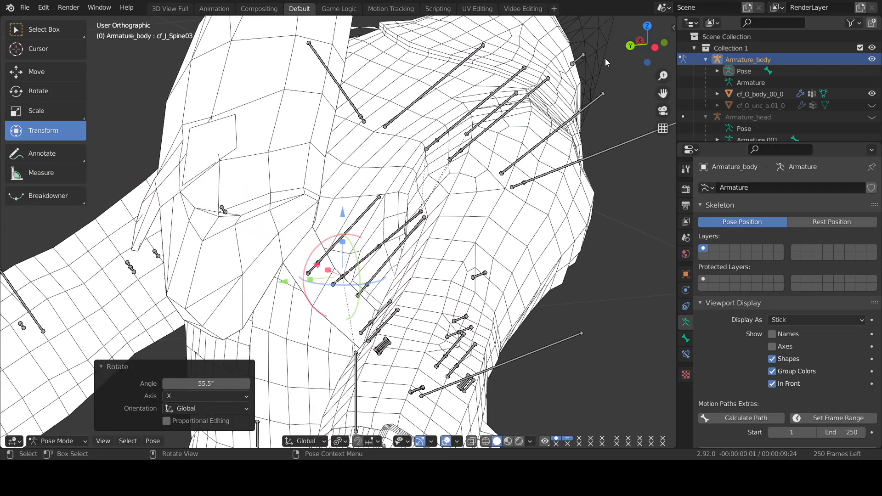
{"action": "left_click_drag", "start_coordinate": [647, 44], "coordinate": [701, 45]}
Return to the Bag's weight painting and make cf_J_Spine03_s the active vertex group.
{"action": "scroll", "coordinate": [765, 105], "scroll_direction": "down", "scroll_amount": 5}
{"action": "scroll", "coordinate": [762, 100], "scroll_direction": "down", "scroll_amount": 5}
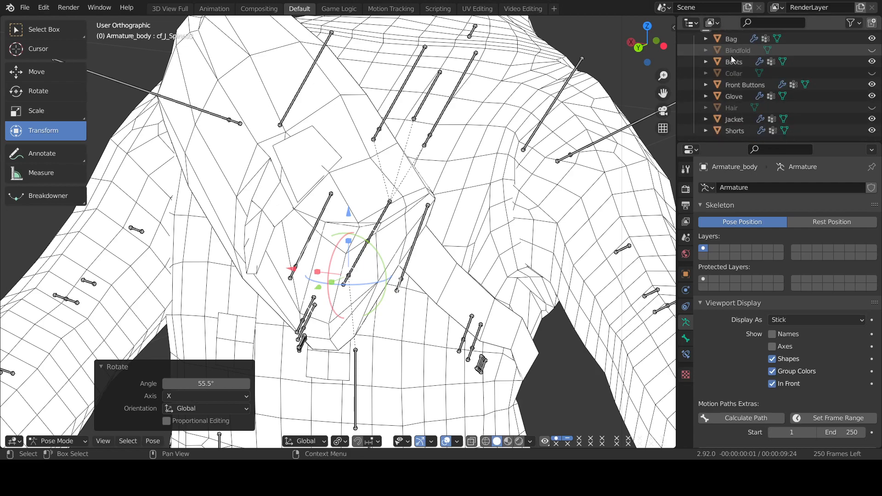
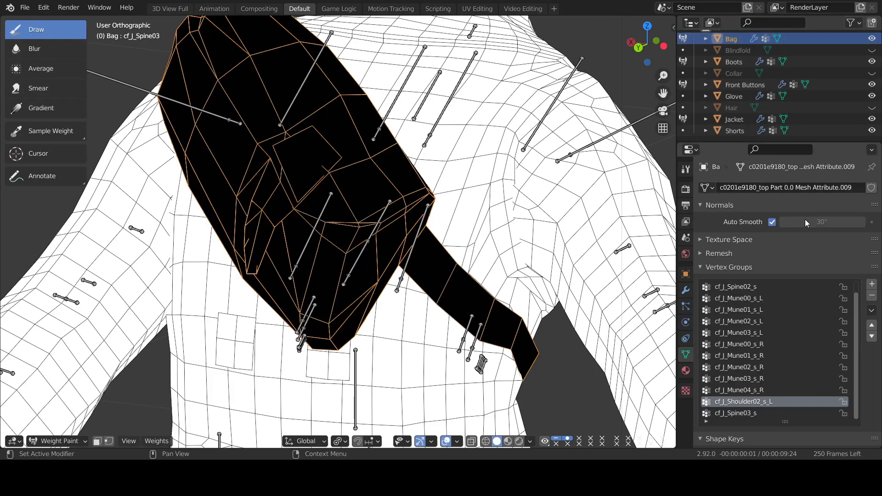
{"action": "left_click", "coordinate": [754, 413]}
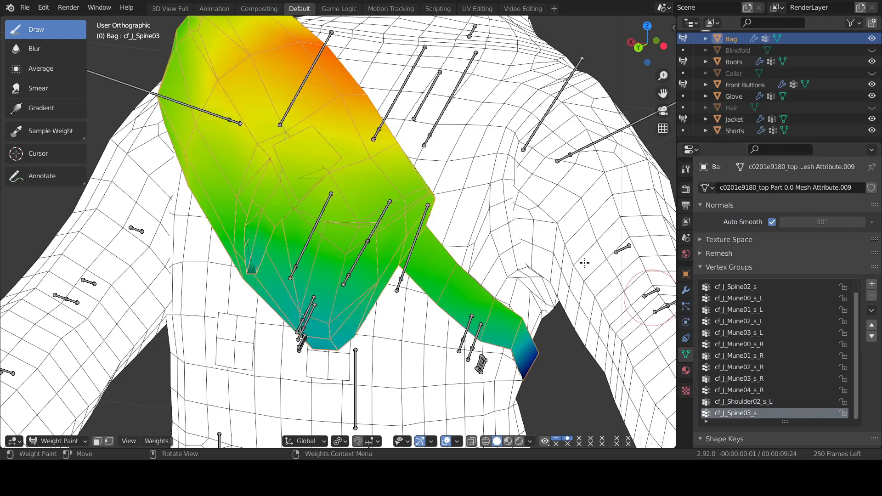
{"action": "left_click_drag", "start_coordinate": [647, 48], "coordinate": [676, 23]}
{"action": "left_click_drag", "start_coordinate": [415, 286], "coordinate": [413, 252]}
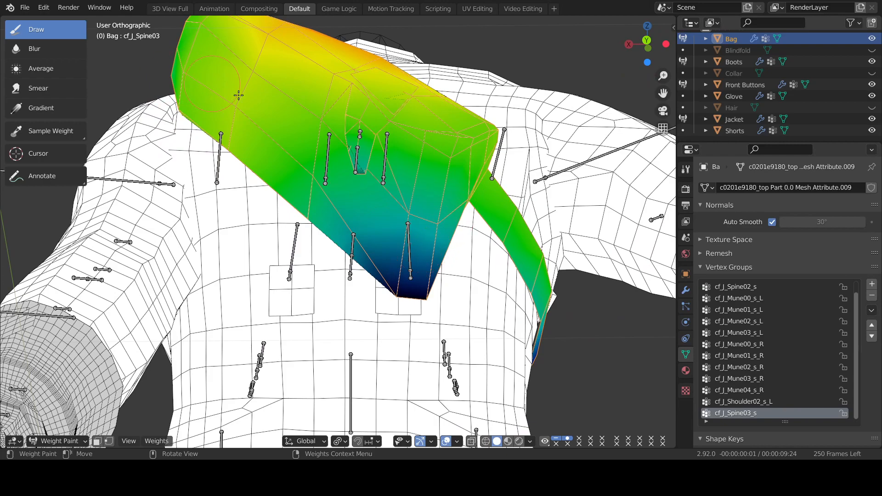
{"action": "key", "text": "ctrl+z"}
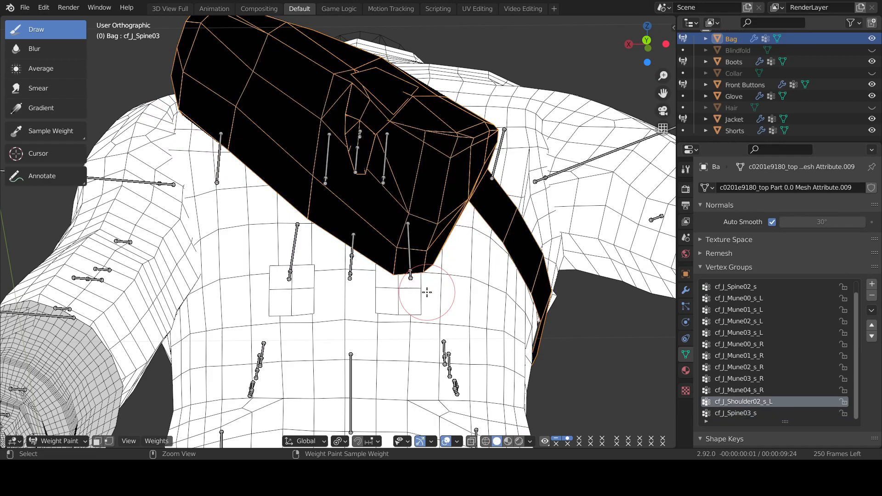
Sample a weight of 0.729 from the bag in cf_J_Spine03_s and paint it over the bag's lower body with the Draw brush.
{"action": "left_click", "coordinate": [758, 413]}
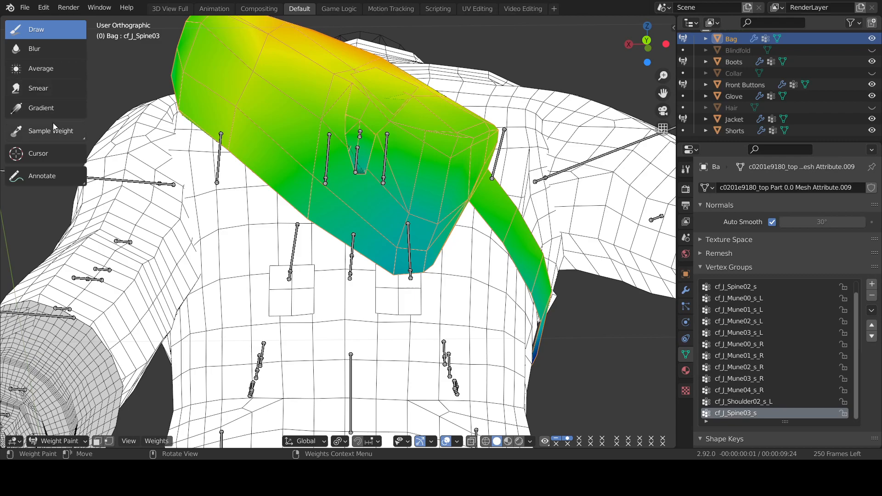
{"action": "left_click", "coordinate": [35, 131]}
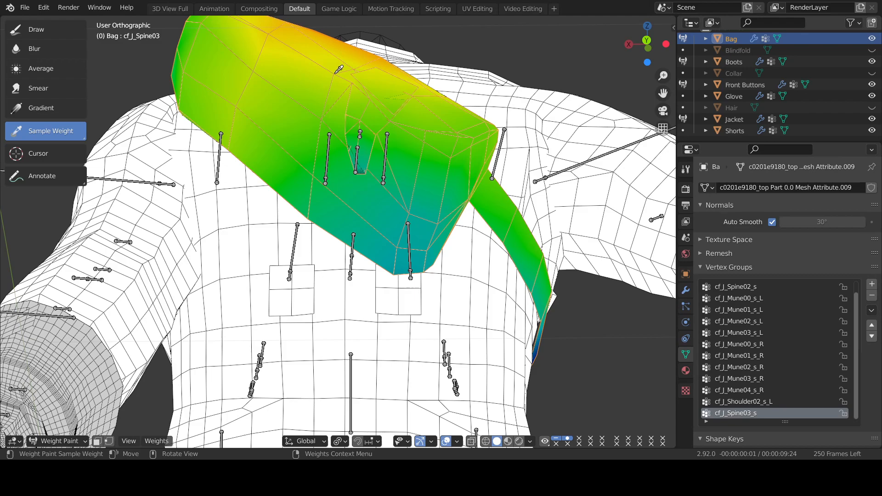
{"action": "left_click", "coordinate": [35, 29]}
{"action": "right_click", "coordinate": [124, 92]}
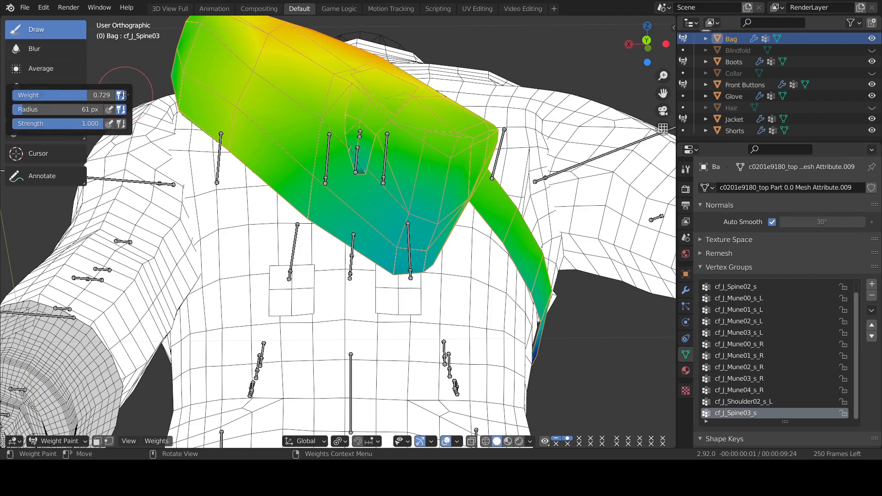
{"action": "mouse_move", "coordinate": [362, 146]}
{"action": "left_mouse_down"}
{"action": "mouse_move", "coordinate": [374, 103]}
{"action": "mouse_move", "coordinate": [432, 138]}
{"action": "mouse_move", "coordinate": [399, 207]}
{"action": "mouse_move", "coordinate": [423, 239]}
{"action": "mouse_move", "coordinate": [393, 253]}
{"action": "mouse_move", "coordinate": [285, 184]}
{"action": "mouse_move", "coordinate": [263, 102]}
{"action": "left_mouse_up"}
{"action": "mouse_move", "coordinate": [414, 229]}
{"action": "left_mouse_down"}
{"action": "mouse_move", "coordinate": [414, 244]}
{"action": "mouse_move", "coordinate": [466, 153]}
{"action": "left_mouse_up"}
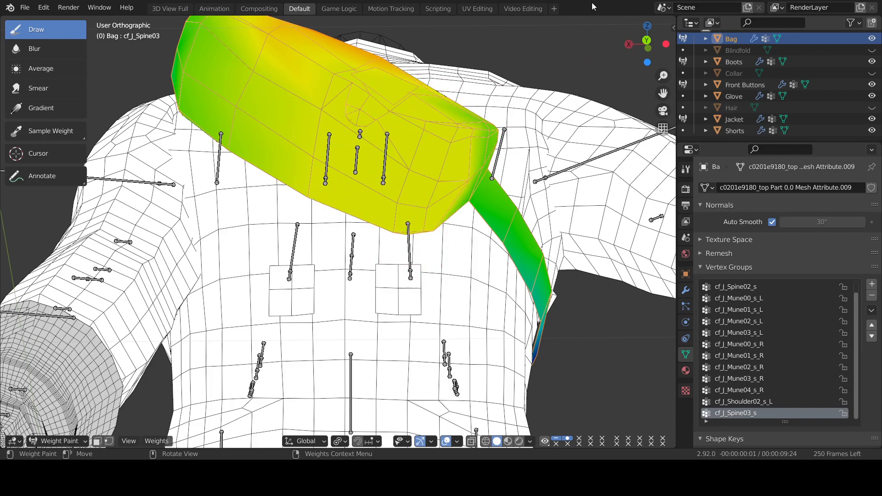
{"action": "mouse_move", "coordinate": [646, 44]}
{"action": "left_mouse_down"}
{"action": "mouse_move", "coordinate": [642, 69]}
{"action": "mouse_move", "coordinate": [675, 67]}
{"action": "left_mouse_up"}
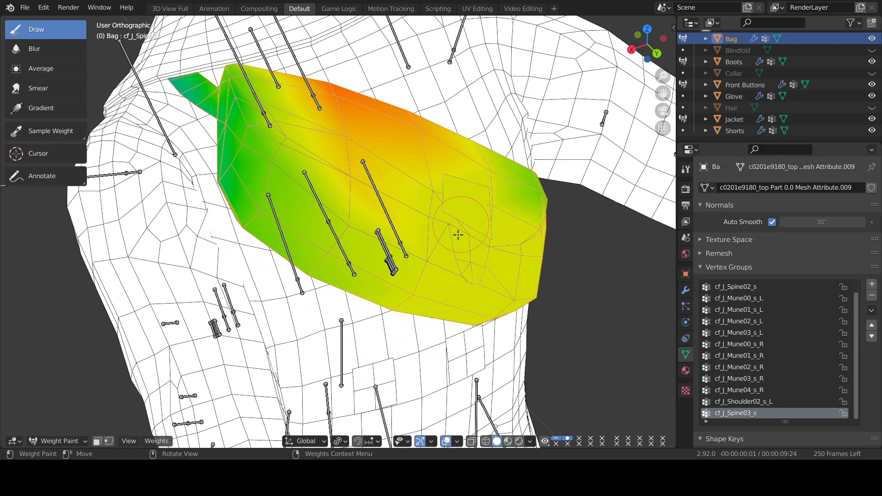
{"action": "mouse_move", "coordinate": [659, 54]}
{"action": "left_mouse_down"}
{"action": "mouse_move", "coordinate": [524, 57]}
{"action": "mouse_move", "coordinate": [474, 41]}
{"action": "mouse_move", "coordinate": [443, 124]}
{"action": "mouse_move", "coordinate": [611, 78]}
{"action": "mouse_move", "coordinate": [515, 74]}
{"action": "mouse_move", "coordinate": [487, 53]}
{"action": "mouse_move", "coordinate": [638, 41]}
{"action": "mouse_move", "coordinate": [602, 64]}
{"action": "mouse_move", "coordinate": [519, 74]}
{"action": "mouse_move", "coordinate": [602, 69]}
{"action": "mouse_move", "coordinate": [666, 87]}
{"action": "mouse_move", "coordinate": [561, 85]}
{"action": "mouse_move", "coordinate": [602, 70]}
{"action": "mouse_move", "coordinate": [662, 81]}
{"action": "mouse_move", "coordinate": [609, 71]}
{"action": "mouse_move", "coordinate": [735, 46]}
{"action": "mouse_move", "coordinate": [793, 55]}
{"action": "mouse_move", "coordinate": [669, 57]}
{"action": "mouse_move", "coordinate": [711, 52]}
{"action": "mouse_move", "coordinate": [701, 48]}
{"action": "left_mouse_up"}
{"action": "left_click_drag", "start_coordinate": [663, 94], "coordinate": [666, 28]}
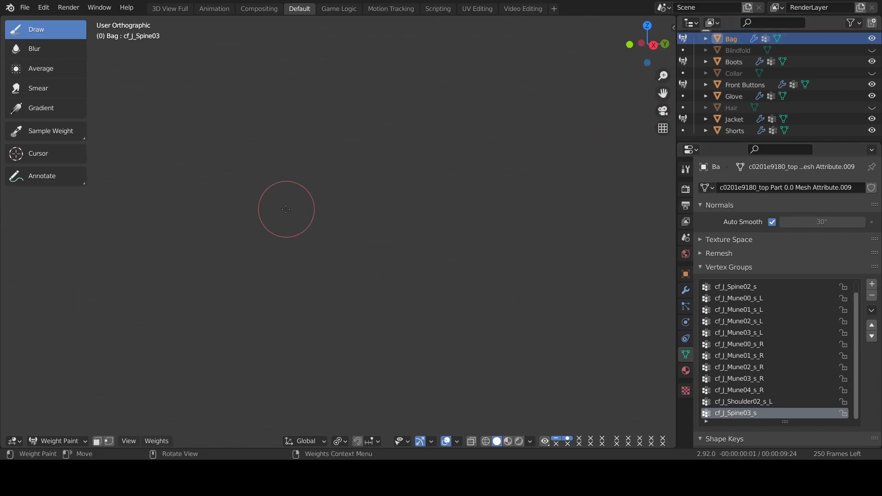
Examine the Bag strap's cf_J_Spine03_s weights where it crosses the front of the torso.
{"action": "scroll", "coordinate": [269, 197], "scroll_direction": "down", "scroll_amount": 8}
{"action": "scroll", "coordinate": [270, 191], "scroll_direction": "up", "scroll_amount": 10}
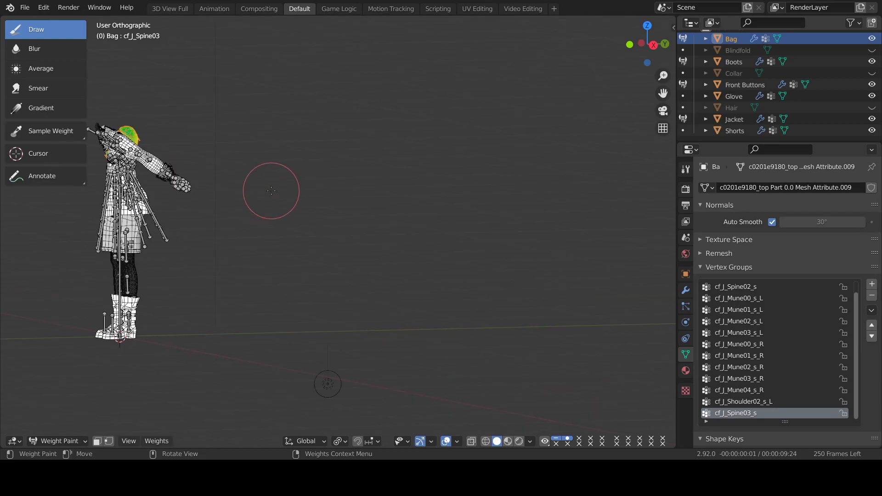
{"action": "left_click_drag", "start_coordinate": [663, 93], "coordinate": [310, 128]}
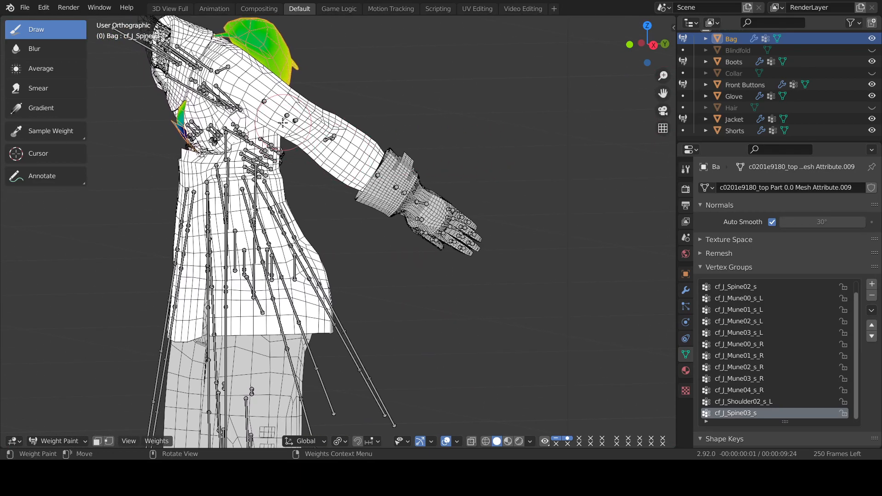
{"action": "scroll", "coordinate": [278, 146], "scroll_direction": "up", "scroll_amount": 4}
{"action": "left_click_drag", "start_coordinate": [664, 93], "coordinate": [627, 68]}
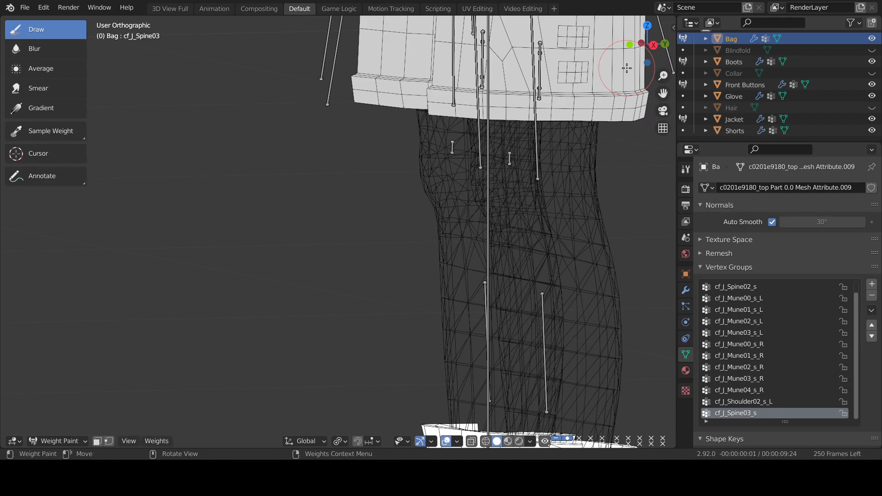
{"action": "left_click_drag", "start_coordinate": [663, 93], "coordinate": [4, 480]}
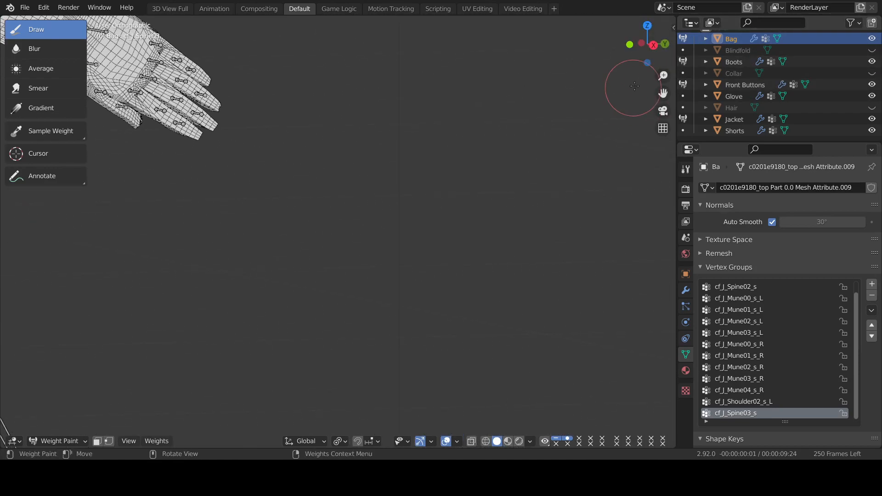
{"action": "left_click_drag", "start_coordinate": [663, 93], "coordinate": [868, 383]}
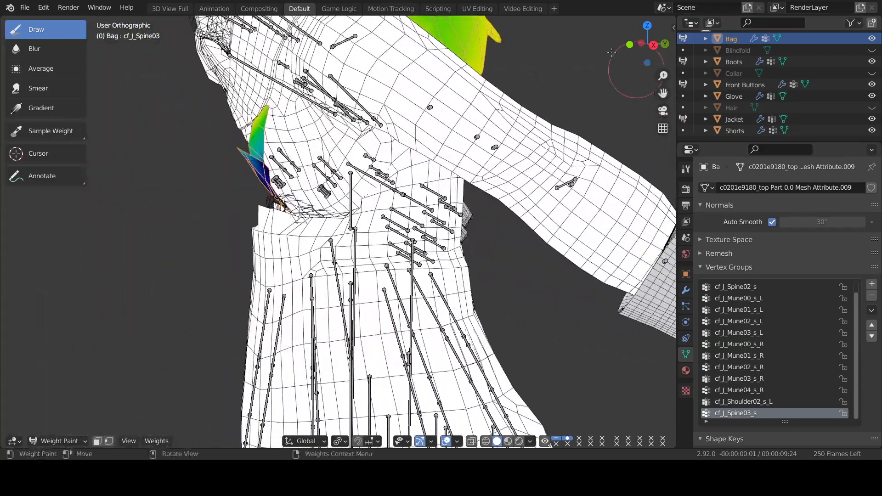
{"action": "left_click_drag", "start_coordinate": [626, 62], "coordinate": [610, 13]}
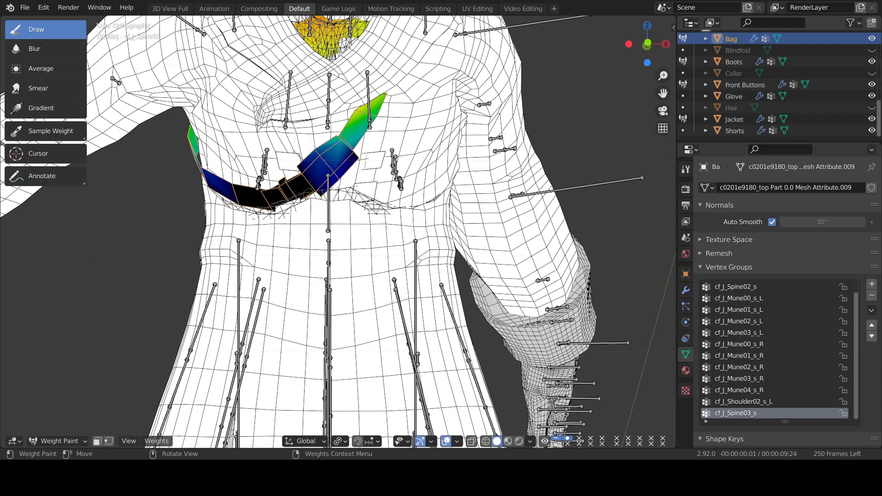
{"action": "scroll", "coordinate": [784, 107], "scroll_direction": "up", "scroll_amount": 2}
{"action": "scroll", "coordinate": [784, 107], "scroll_direction": "down", "scroll_amount": 2}
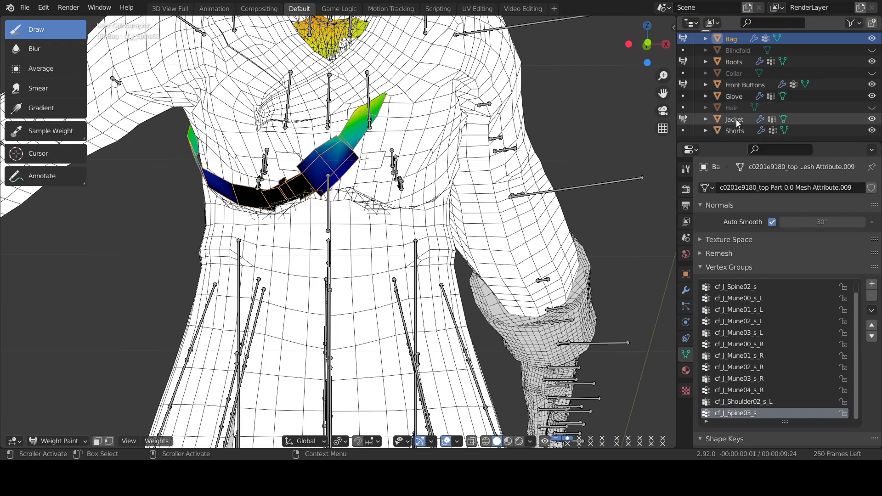
Switch weight painting to the Jacket and make cf_J_Spine03_s its active vertex group.
{"action": "left_click", "coordinate": [735, 119]}
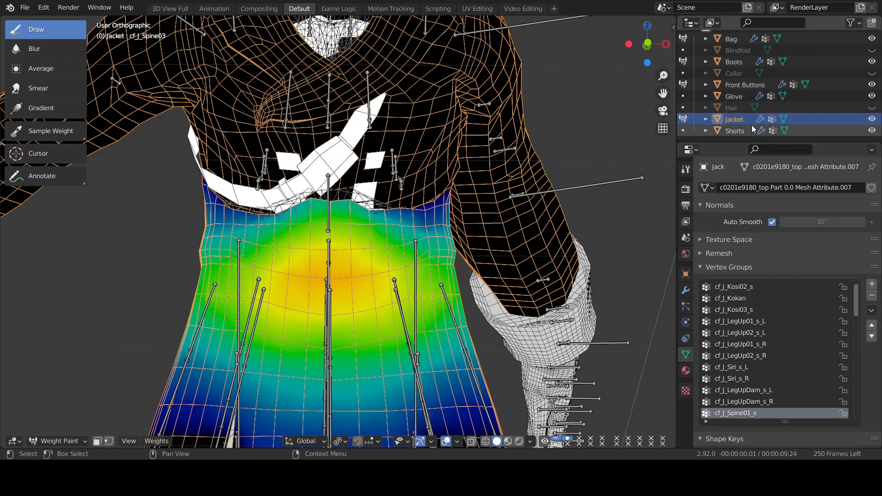
{"action": "scroll", "coordinate": [772, 370], "scroll_direction": "down", "scroll_amount": 6}
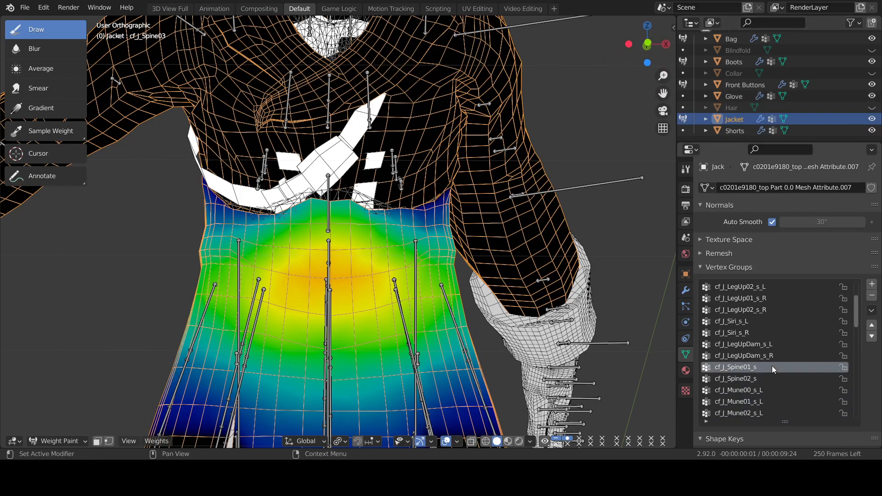
{"action": "scroll", "coordinate": [772, 360], "scroll_direction": "down", "scroll_amount": 10}
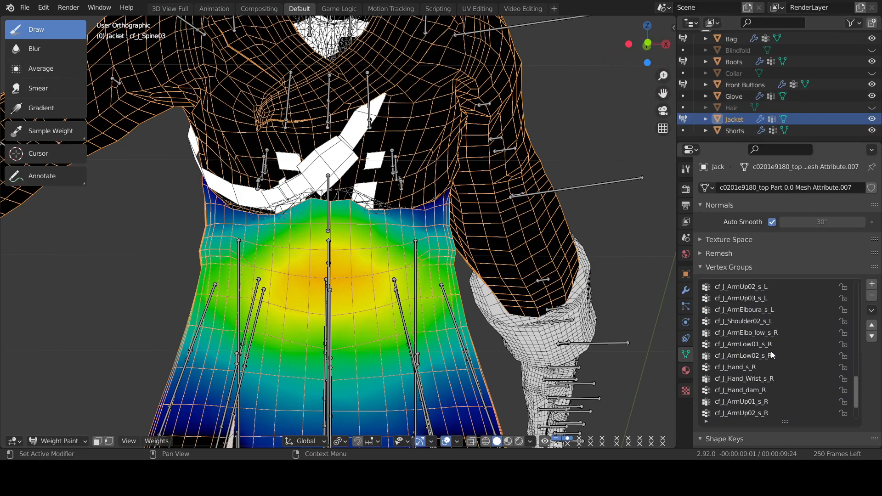
{"action": "left_click", "coordinate": [760, 413]}
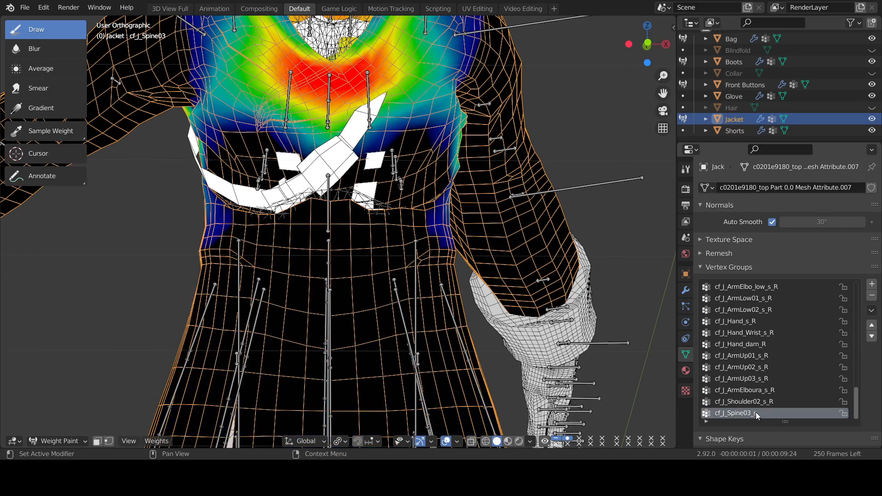
Try a Draw stroke at weight 0.729 on the Jacket's chest beside the strap, undo it and reactivate cf_J_Spine03_s.
{"action": "mouse_move", "coordinate": [221, 138]}
{"action": "left_mouse_down"}
{"action": "mouse_move", "coordinate": [303, 152]}
{"action": "mouse_move", "coordinate": [259, 159]}
{"action": "left_mouse_up"}
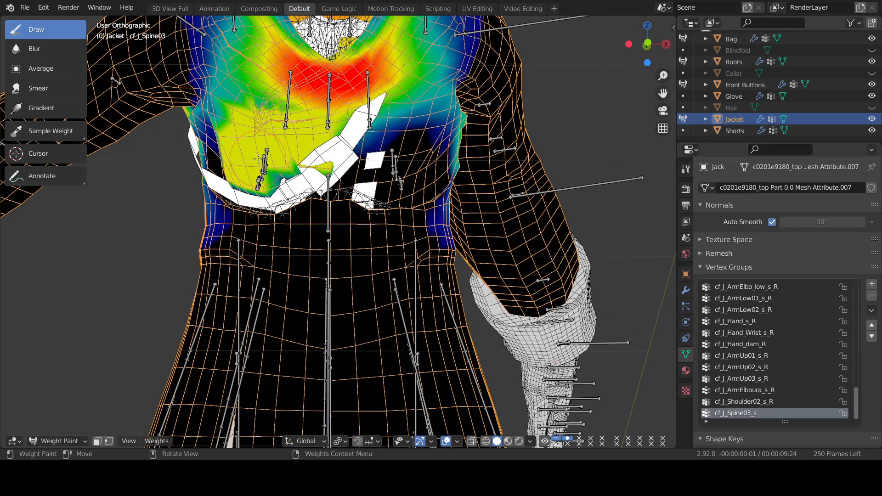
{"action": "key", "text": "ctrl+z"}
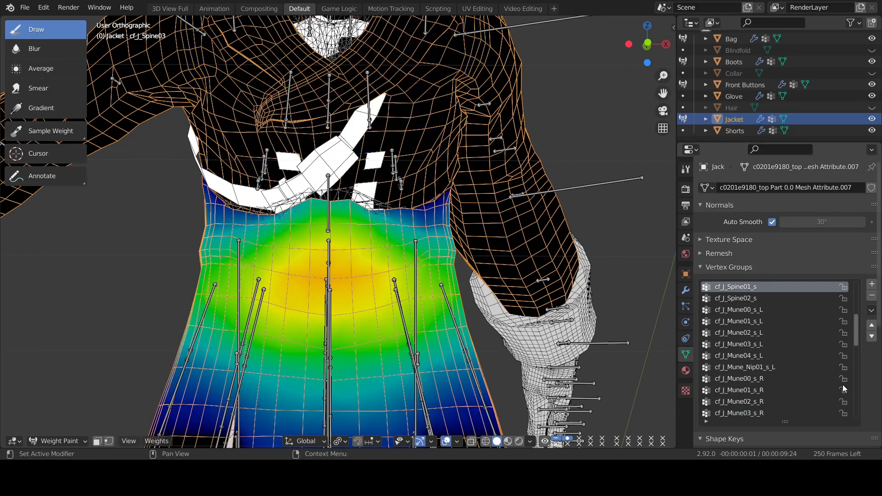
{"action": "left_click_drag", "start_coordinate": [859, 328], "coordinate": [858, 405]}
{"action": "left_click", "coordinate": [759, 414]}
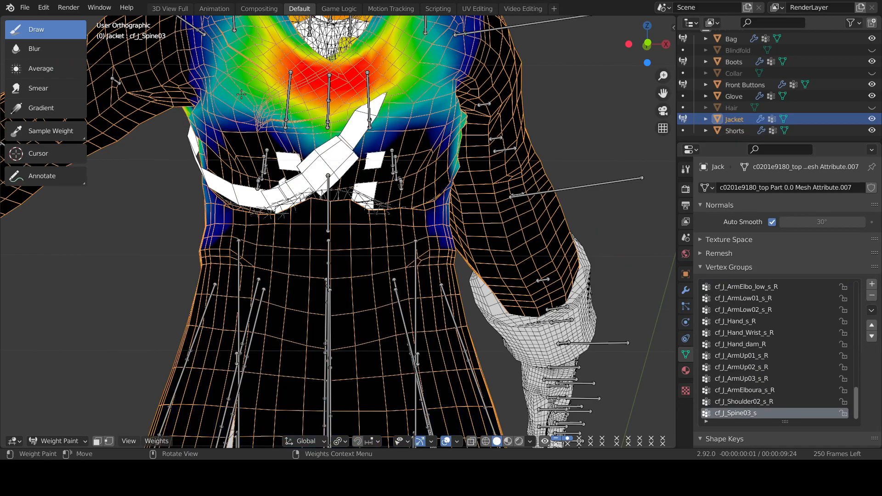
Blur the Jacket's cf_J_Spine03_s weights down over the lower chest and waist around the strap.
{"action": "left_click", "coordinate": [54, 47]}
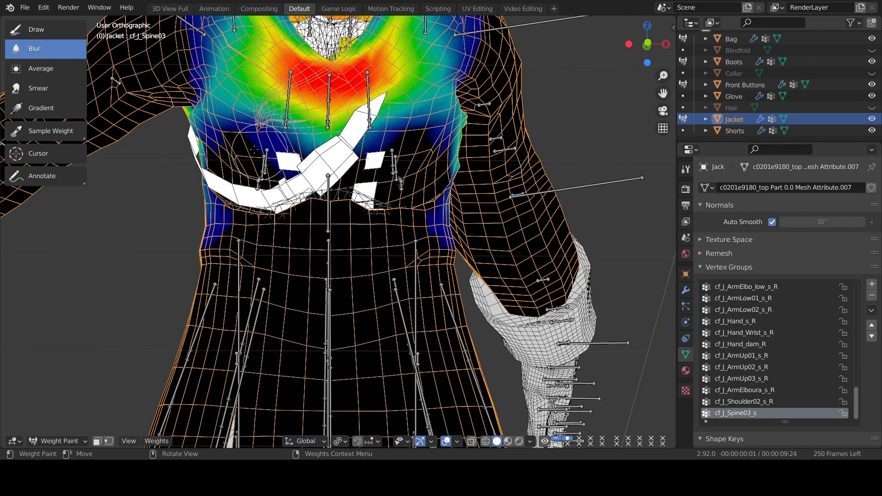
{"action": "mouse_move", "coordinate": [281, 182]}
{"action": "left_mouse_down"}
{"action": "mouse_move", "coordinate": [330, 209]}
{"action": "mouse_move", "coordinate": [441, 184]}
{"action": "mouse_move", "coordinate": [413, 138]}
{"action": "mouse_move", "coordinate": [313, 208]}
{"action": "left_mouse_up"}
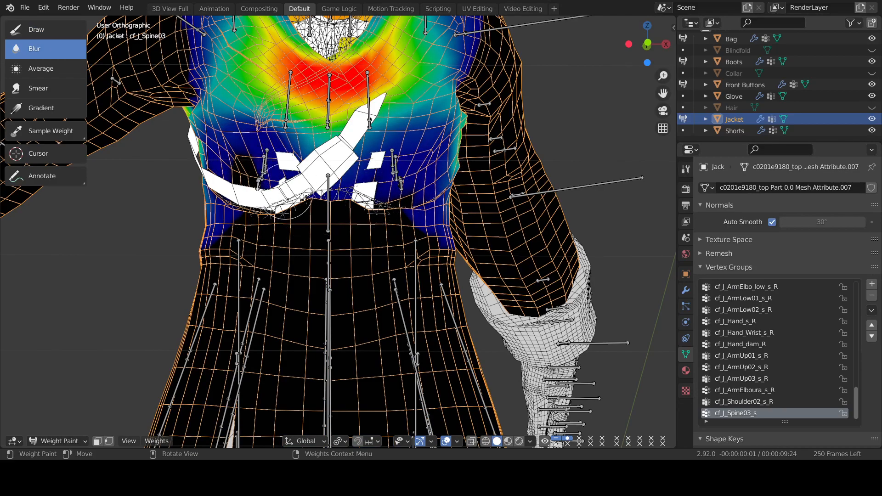
{"action": "left_click_drag", "start_coordinate": [238, 134], "coordinate": [307, 182]}
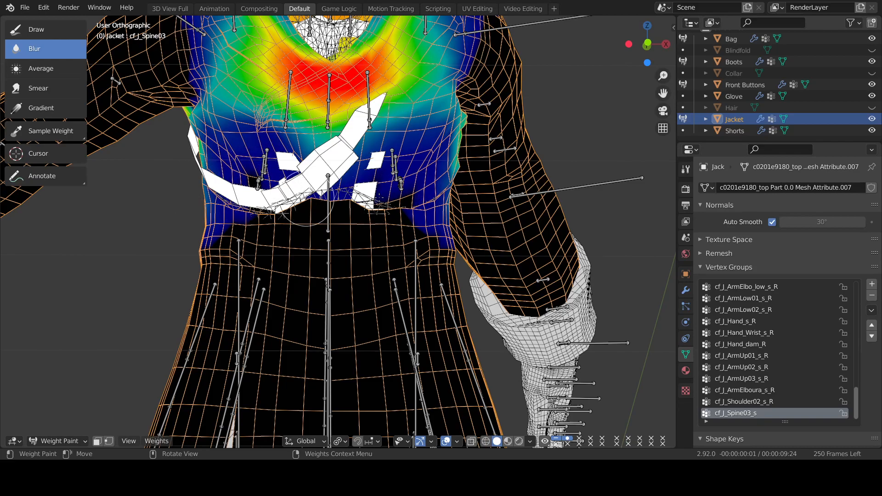
{"action": "mouse_move", "coordinate": [416, 196]}
{"action": "left_mouse_down"}
{"action": "mouse_move", "coordinate": [331, 216]}
{"action": "mouse_move", "coordinate": [248, 219]}
{"action": "mouse_move", "coordinate": [390, 211]}
{"action": "left_mouse_up"}
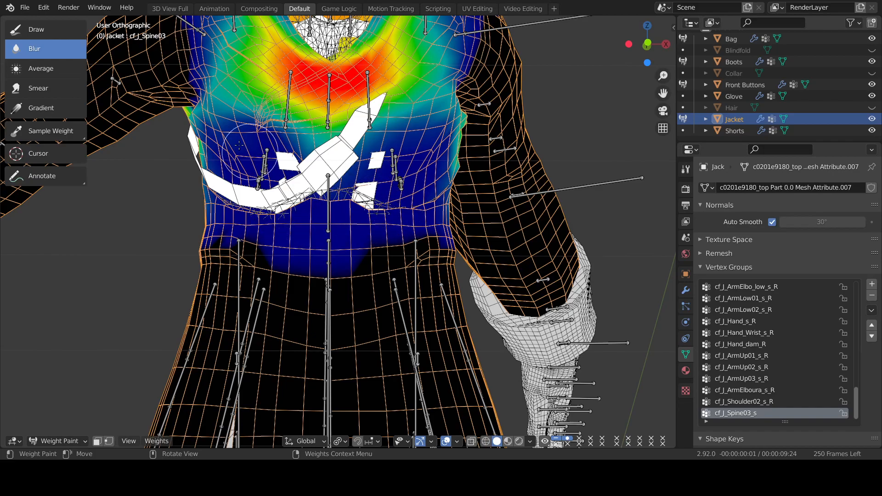
Paint a weight of 0.178 across the Jacket's lower chest and waist with the Draw brush, and blur the painted area.
{"action": "right_click", "coordinate": [128, 195]}
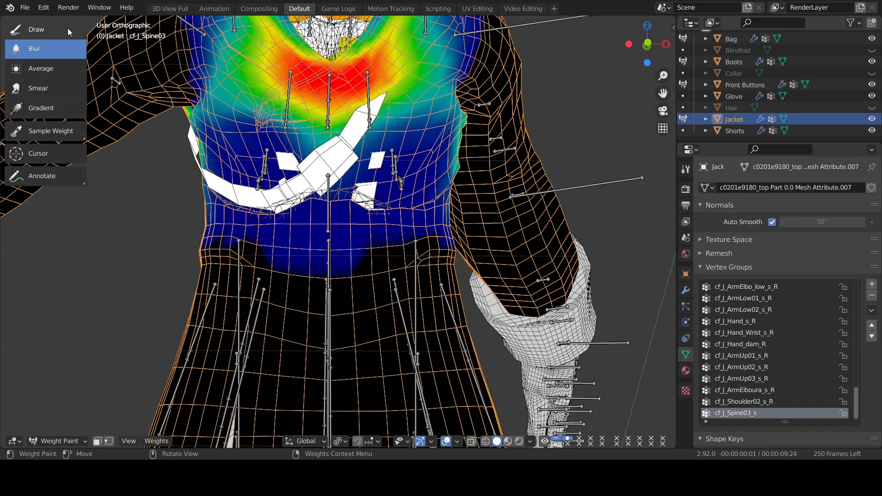
{"action": "left_click", "coordinate": [57, 37]}
{"action": "right_click", "coordinate": [129, 250]}
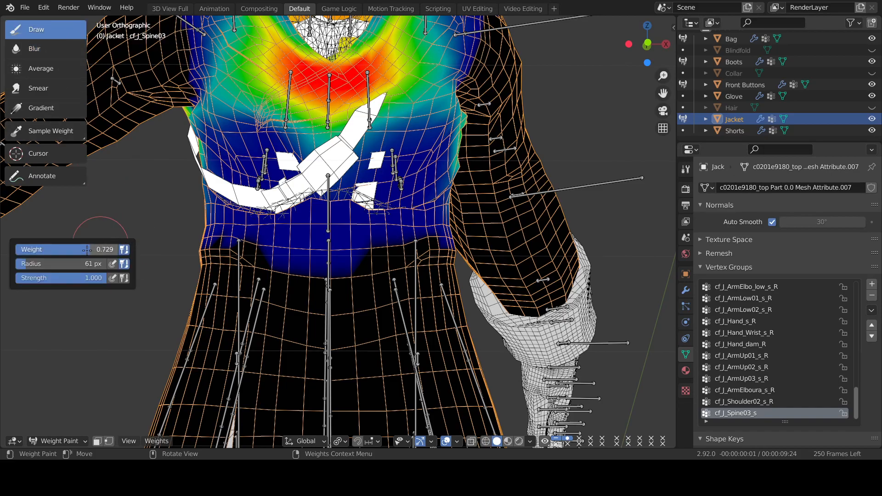
{"action": "left_click_drag", "start_coordinate": [87, 250], "coordinate": [27, 257]}
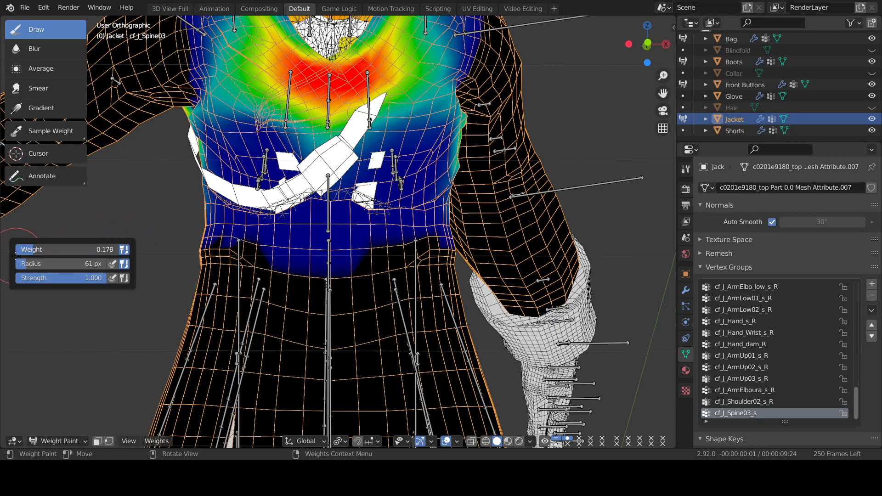
{"action": "mouse_move", "coordinate": [267, 174]}
{"action": "left_mouse_down"}
{"action": "mouse_move", "coordinate": [244, 179]}
{"action": "mouse_move", "coordinate": [267, 185]}
{"action": "mouse_move", "coordinate": [279, 207]}
{"action": "mouse_move", "coordinate": [257, 225]}
{"action": "mouse_move", "coordinate": [216, 202]}
{"action": "mouse_move", "coordinate": [412, 226]}
{"action": "mouse_move", "coordinate": [391, 246]}
{"action": "mouse_move", "coordinate": [294, 223]}
{"action": "mouse_move", "coordinate": [252, 137]}
{"action": "mouse_move", "coordinate": [208, 156]}
{"action": "mouse_move", "coordinate": [240, 136]}
{"action": "left_mouse_up"}
{"action": "left_click_drag", "start_coordinate": [280, 164], "coordinate": [433, 145]}
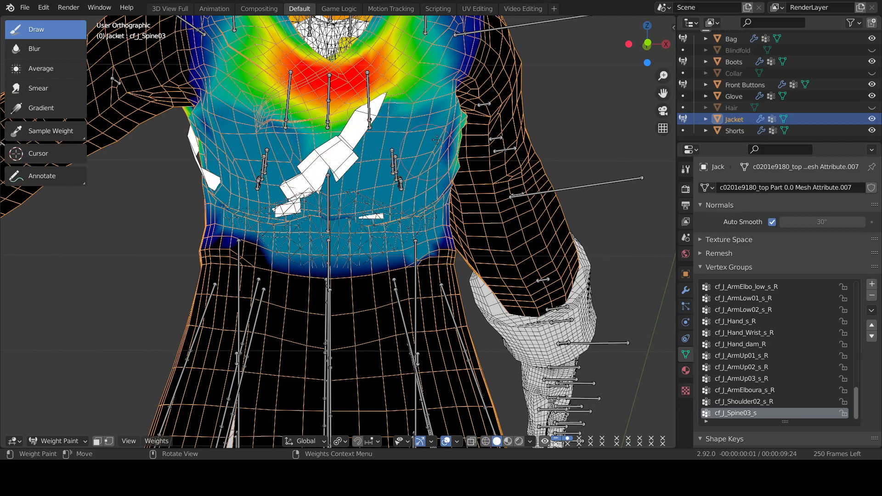
{"action": "left_click", "coordinate": [50, 48]}
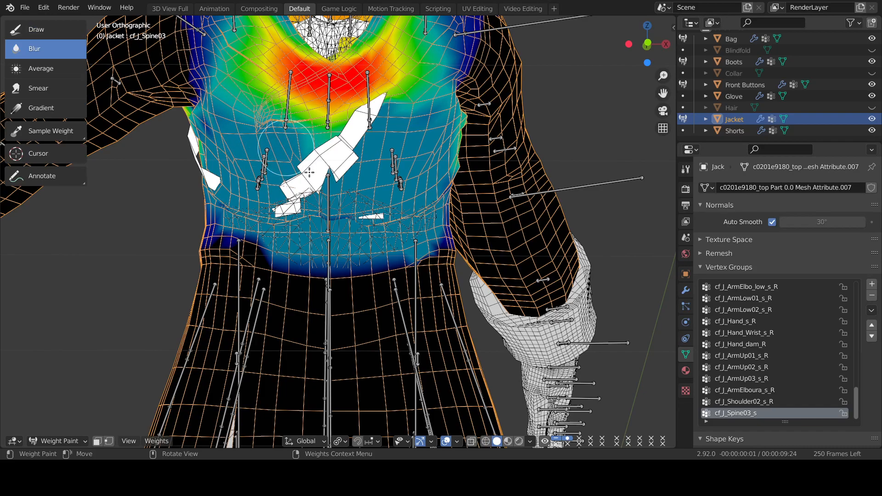
{"action": "mouse_move", "coordinate": [404, 264]}
{"action": "left_mouse_down"}
{"action": "mouse_move", "coordinate": [257, 248]}
{"action": "mouse_move", "coordinate": [327, 263]}
{"action": "mouse_move", "coordinate": [320, 253]}
{"action": "mouse_move", "coordinate": [377, 237]}
{"action": "mouse_move", "coordinate": [393, 205]}
{"action": "mouse_move", "coordinate": [353, 212]}
{"action": "mouse_move", "coordinate": [369, 241]}
{"action": "left_mouse_up"}
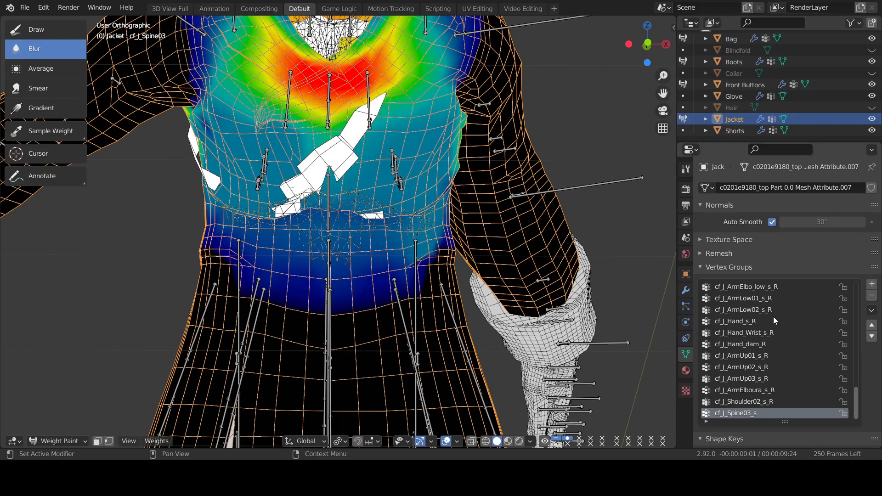
Blur the Jacket's cf_J_Spine02_s weights along the underside of the chest, and inspect the cf_J_Spine01_s weights.
{"action": "scroll", "coordinate": [774, 316], "scroll_direction": "up", "scroll_amount": 10}
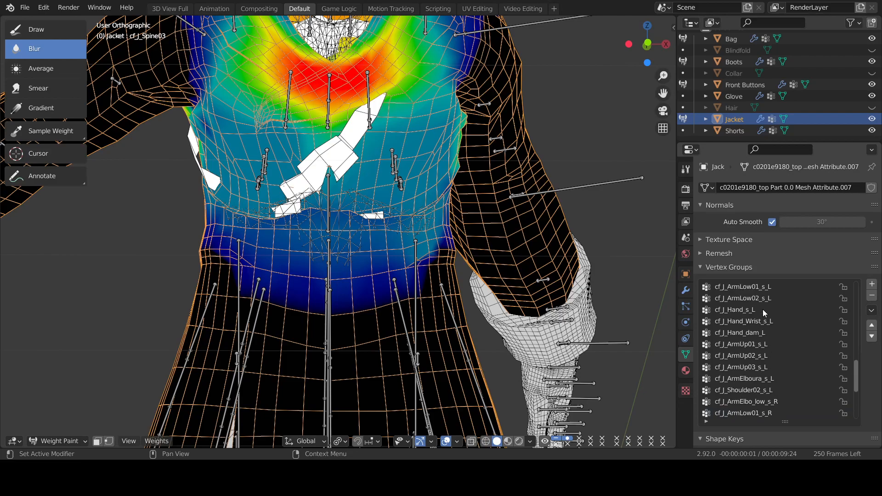
{"action": "scroll", "coordinate": [753, 312], "scroll_direction": "up", "scroll_amount": 4}
{"action": "scroll", "coordinate": [747, 315], "scroll_direction": "up", "scroll_amount": 2}
{"action": "scroll", "coordinate": [747, 315], "scroll_direction": "down", "scroll_amount": 10}
{"action": "scroll", "coordinate": [752, 304], "scroll_direction": "up", "scroll_amount": 15}
{"action": "scroll", "coordinate": [749, 306], "scroll_direction": "up", "scroll_amount": 2}
{"action": "left_click", "coordinate": [751, 367]}
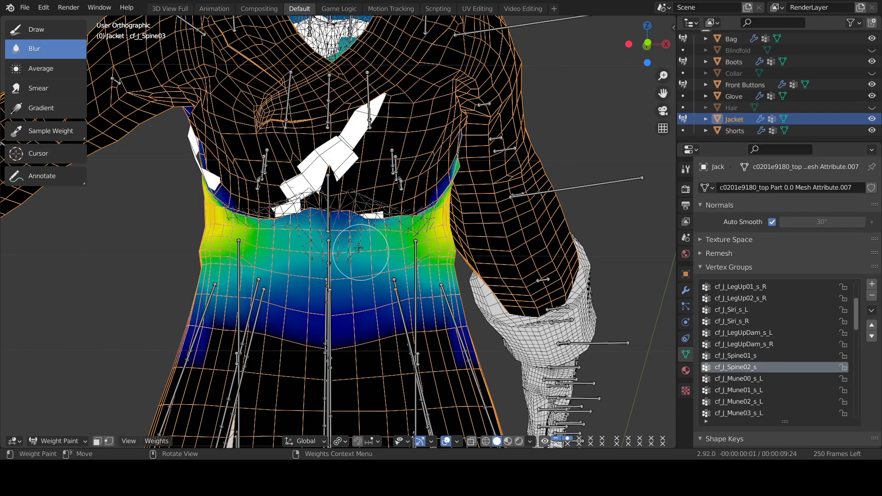
{"action": "mouse_move", "coordinate": [419, 218]}
{"action": "left_mouse_down"}
{"action": "mouse_move", "coordinate": [222, 212]}
{"action": "mouse_move", "coordinate": [435, 233]}
{"action": "mouse_move", "coordinate": [432, 220]}
{"action": "left_mouse_up"}
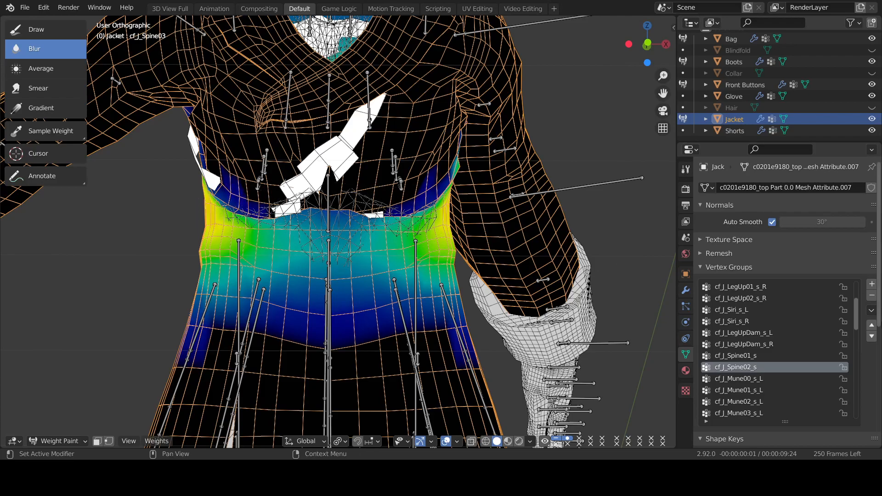
{"action": "left_click", "coordinate": [728, 358]}
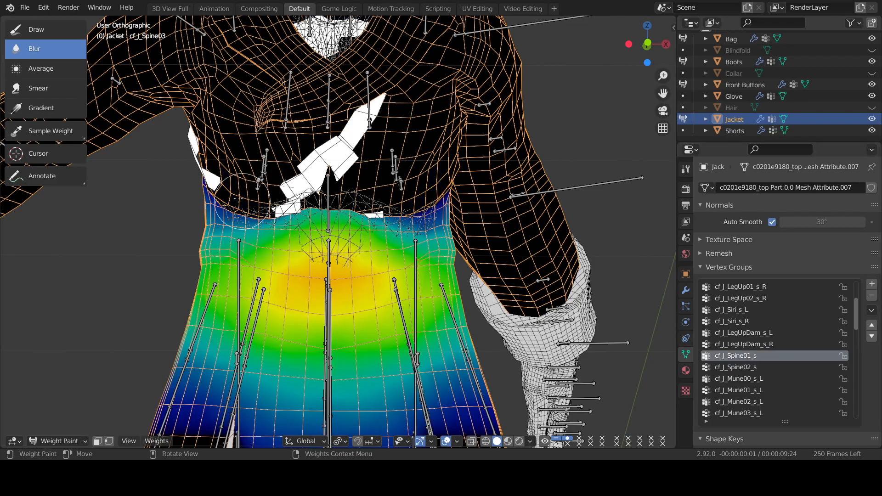
{"action": "mouse_move", "coordinate": [640, 45]}
{"action": "left_mouse_down"}
{"action": "mouse_move", "coordinate": [668, 45]}
{"action": "mouse_move", "coordinate": [656, 45]}
{"action": "left_mouse_up"}
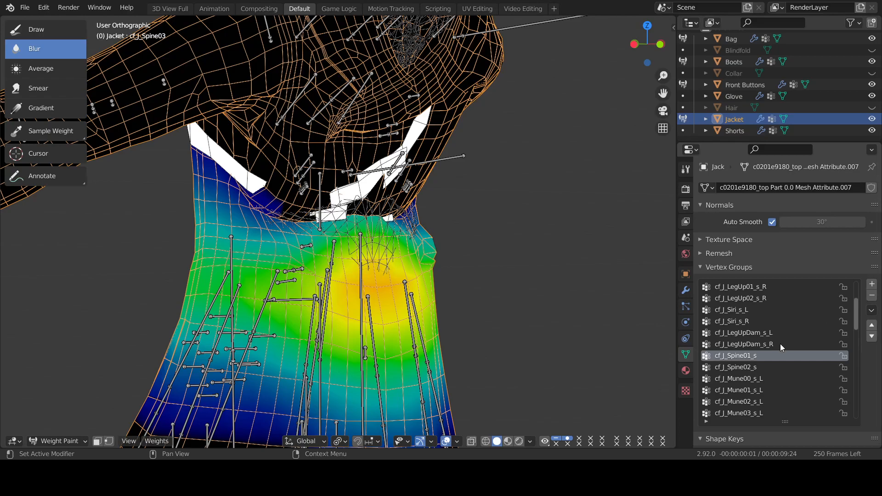
Make cf_J_Spine03_s the Jacket's active group again and blur its weights around the upper chest and shoulders.
{"action": "scroll", "coordinate": [776, 324], "scroll_direction": "down", "scroll_amount": 15}
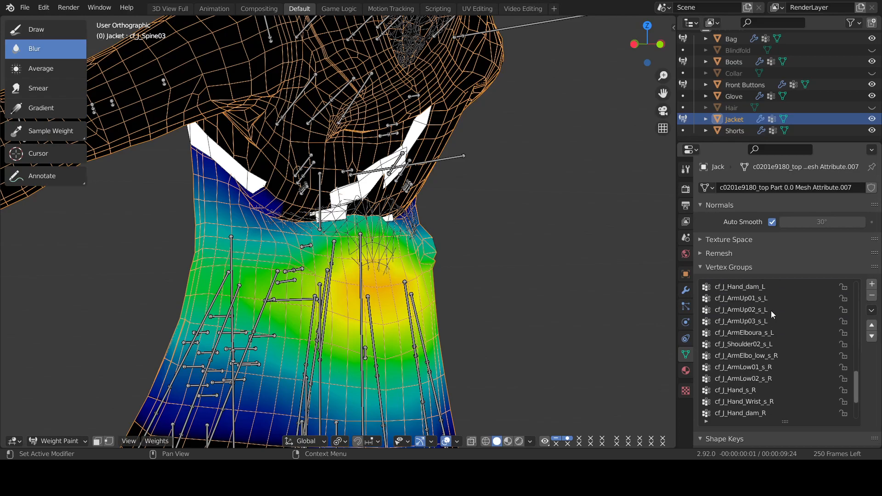
{"action": "left_click", "coordinate": [737, 413]}
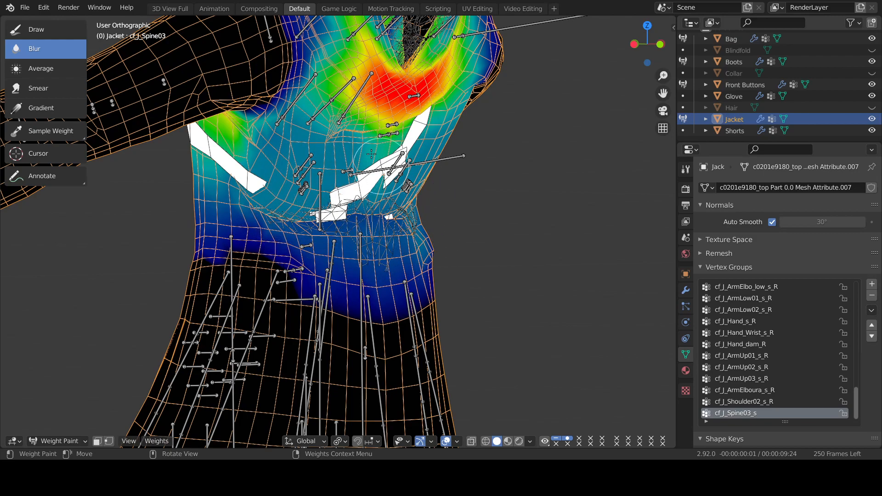
{"action": "left_click_drag", "start_coordinate": [663, 93], "coordinate": [618, 232]}
{"action": "mouse_move", "coordinate": [412, 163]}
{"action": "left_mouse_down"}
{"action": "mouse_move", "coordinate": [367, 231]}
{"action": "mouse_move", "coordinate": [353, 233]}
{"action": "mouse_move", "coordinate": [310, 184]}
{"action": "mouse_move", "coordinate": [331, 90]}
{"action": "left_mouse_up"}
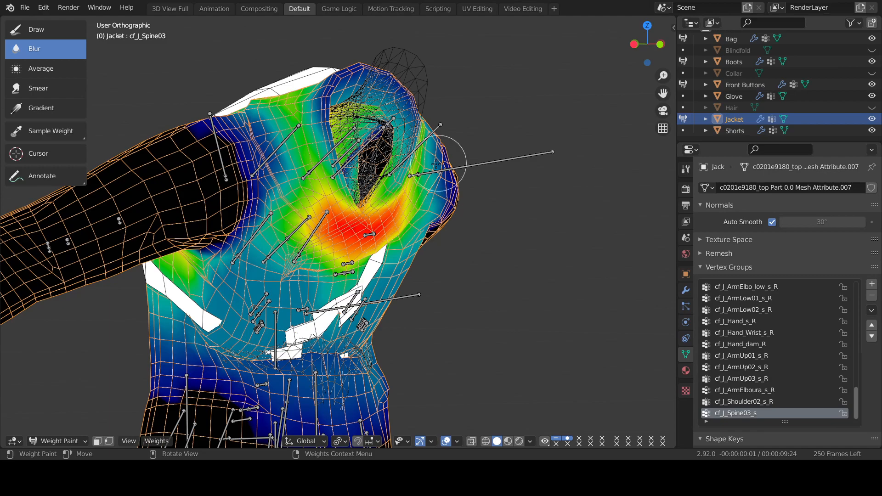
{"action": "mouse_move", "coordinate": [293, 154]}
{"action": "left_mouse_down"}
{"action": "mouse_move", "coordinate": [276, 178]}
{"action": "mouse_move", "coordinate": [290, 186]}
{"action": "left_mouse_up"}
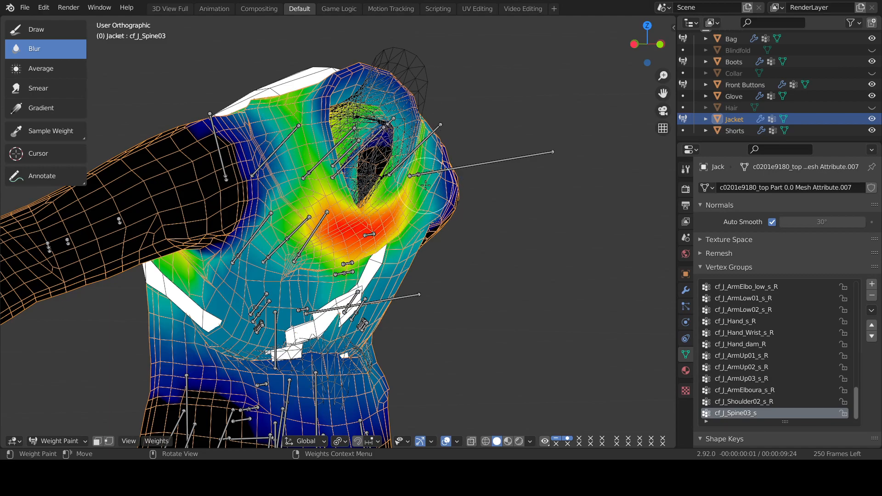
{"action": "left_click_drag", "start_coordinate": [666, 93], "coordinate": [555, 47]}
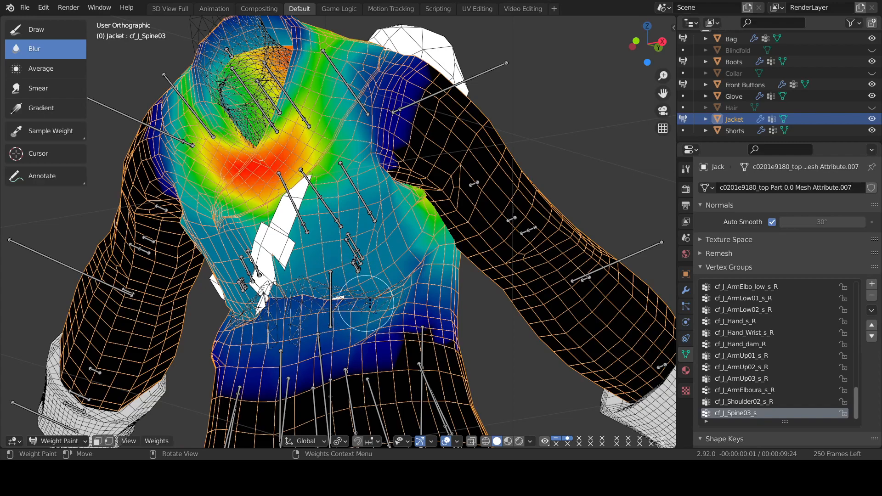
Select Armature_body and switch it to Rest Position.
{"action": "scroll", "coordinate": [752, 73], "scroll_direction": "up", "scroll_amount": 10}
{"action": "left_click", "coordinate": [754, 59]}
{"action": "left_click", "coordinate": [854, 222]}
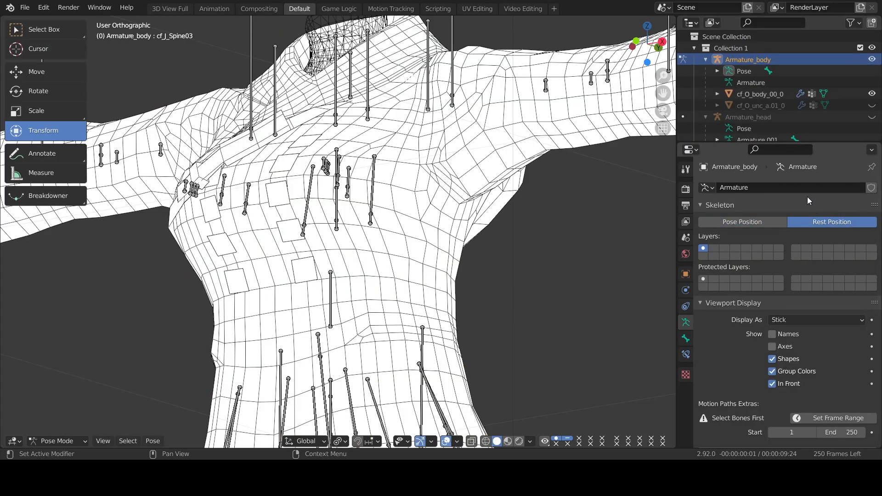
Select the Jacket and inspect its cf_J_Spine03_s weights from the front in the rest pose.
{"action": "scroll", "coordinate": [717, 120], "scroll_direction": "down", "scroll_amount": 6}
{"action": "scroll", "coordinate": [720, 118], "scroll_direction": "down", "scroll_amount": 5}
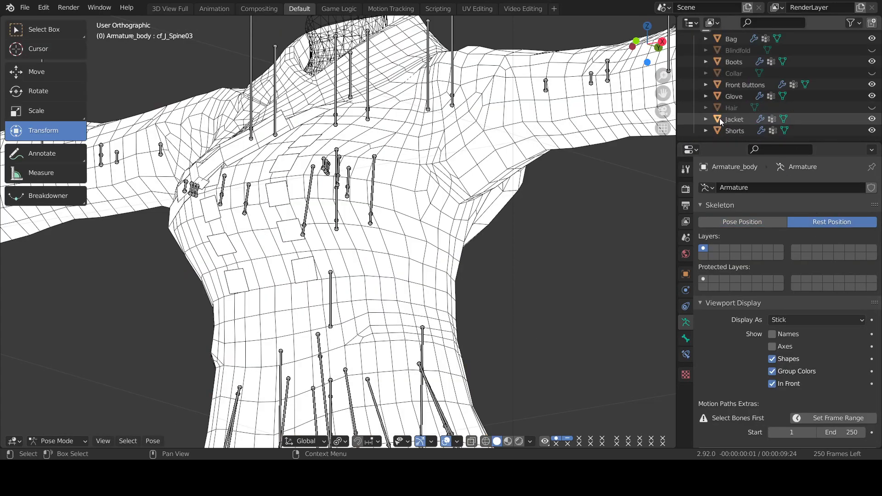
{"action": "left_click", "coordinate": [730, 119]}
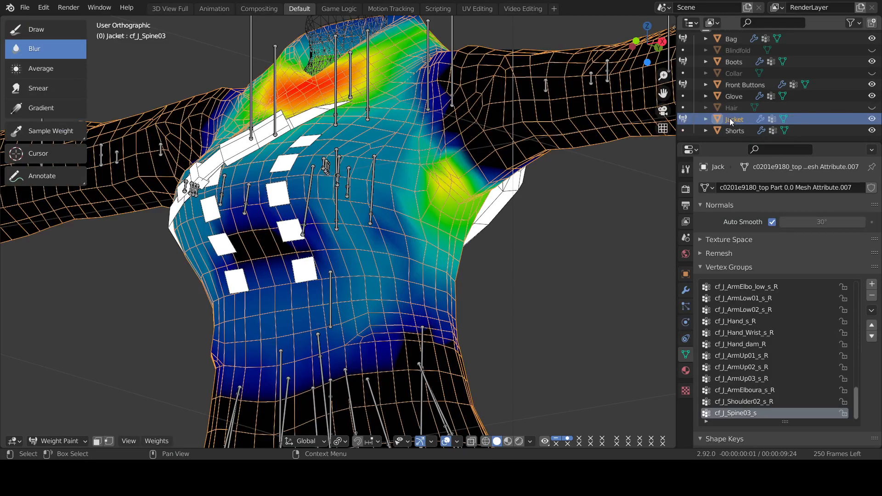
{"action": "left_click_drag", "start_coordinate": [649, 42], "coordinate": [645, 46]}
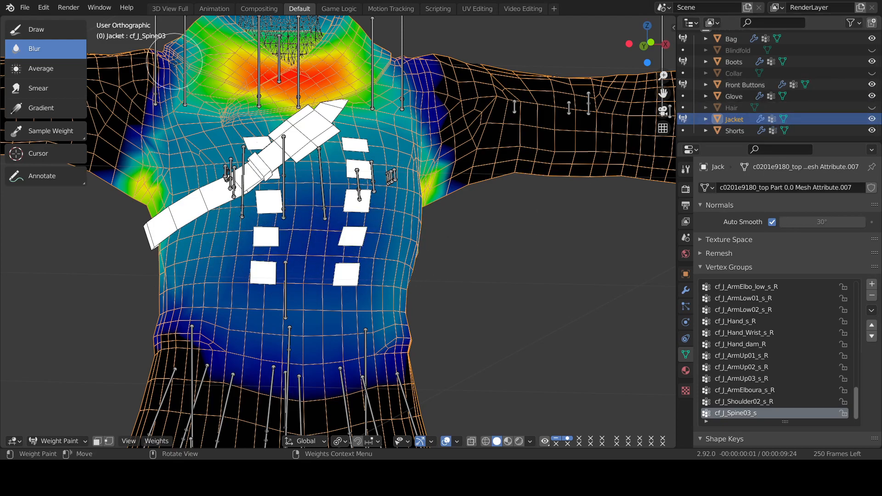
Switch Armature_body to Pose Position and inspect the chest and waist deformation from the side.
{"action": "scroll", "coordinate": [752, 125], "scroll_direction": "up", "scroll_amount": 10}
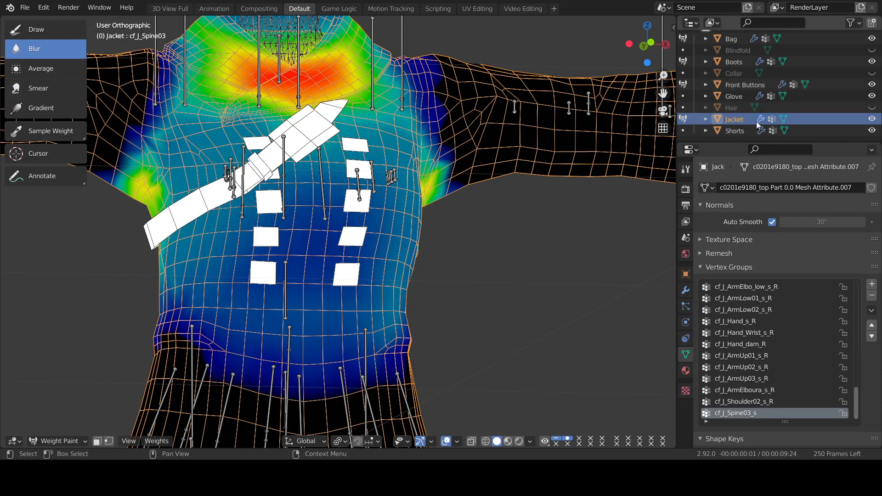
{"action": "left_click", "coordinate": [749, 61]}
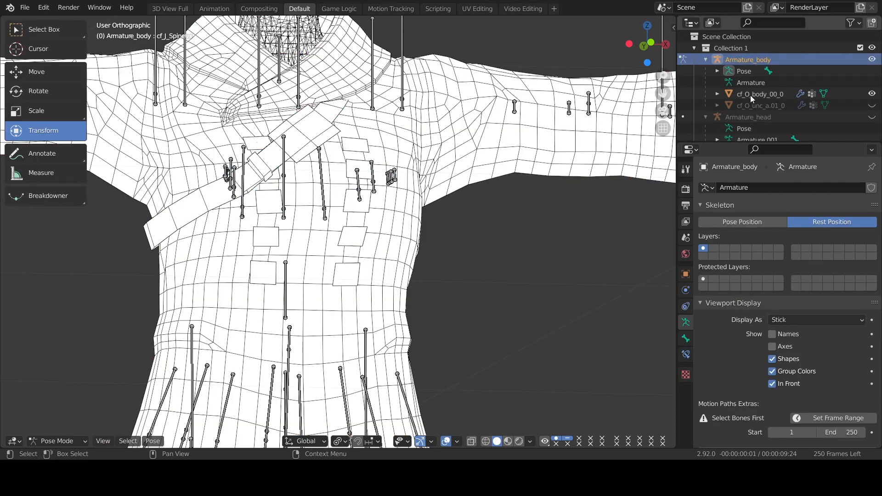
{"action": "left_click", "coordinate": [730, 221]}
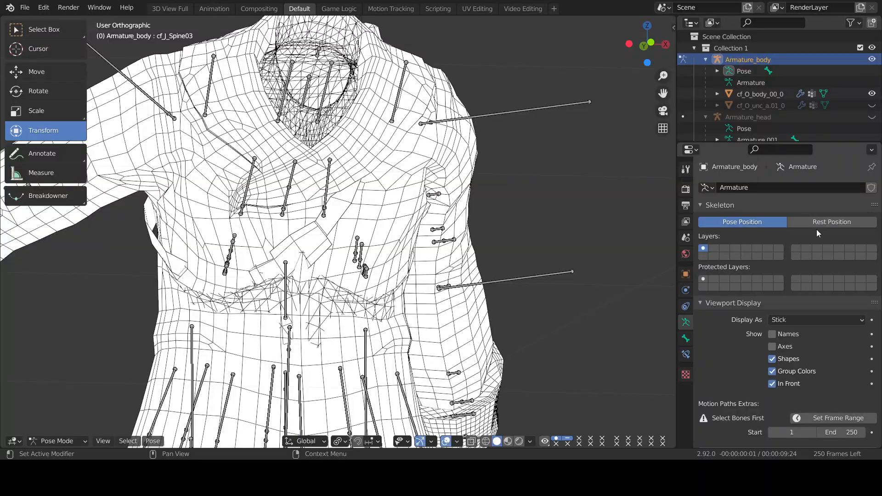
{"action": "mouse_move", "coordinate": [644, 52]}
{"action": "left_mouse_down"}
{"action": "mouse_move", "coordinate": [662, 64]}
{"action": "mouse_move", "coordinate": [485, 50]}
{"action": "mouse_move", "coordinate": [646, 50]}
{"action": "mouse_move", "coordinate": [583, 50]}
{"action": "mouse_move", "coordinate": [639, 56]}
{"action": "left_mouse_up"}
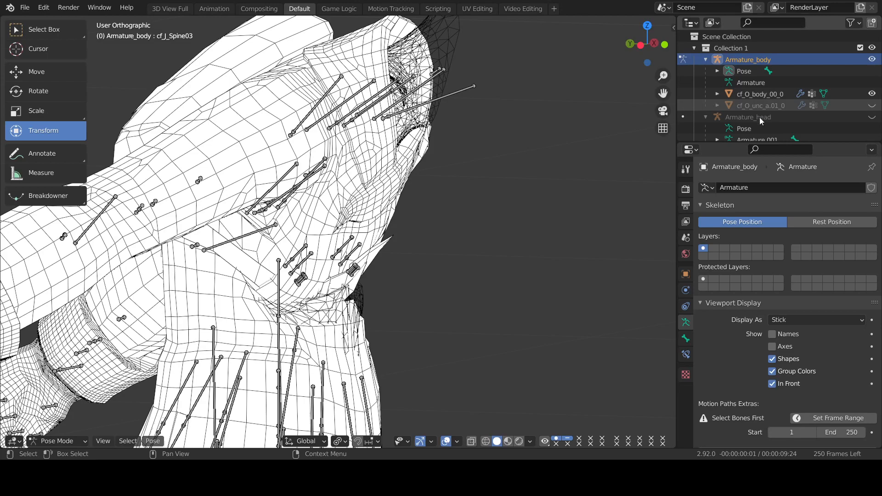
Select the Jacket and inspect the weights of its cf_J_Kosi01_s, cf_J_Kosi02_s and cf_J_Kokan vertex groups.
{"action": "scroll", "coordinate": [781, 111], "scroll_direction": "down", "scroll_amount": 8}
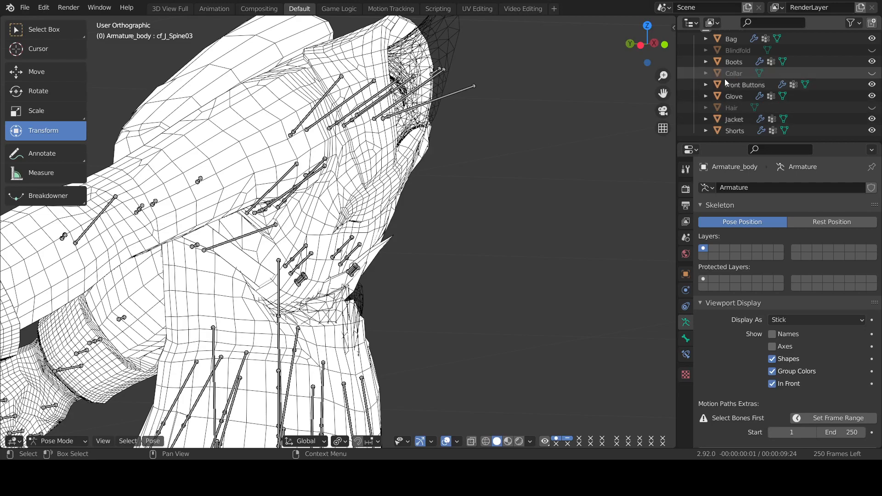
{"action": "left_click", "coordinate": [734, 121]}
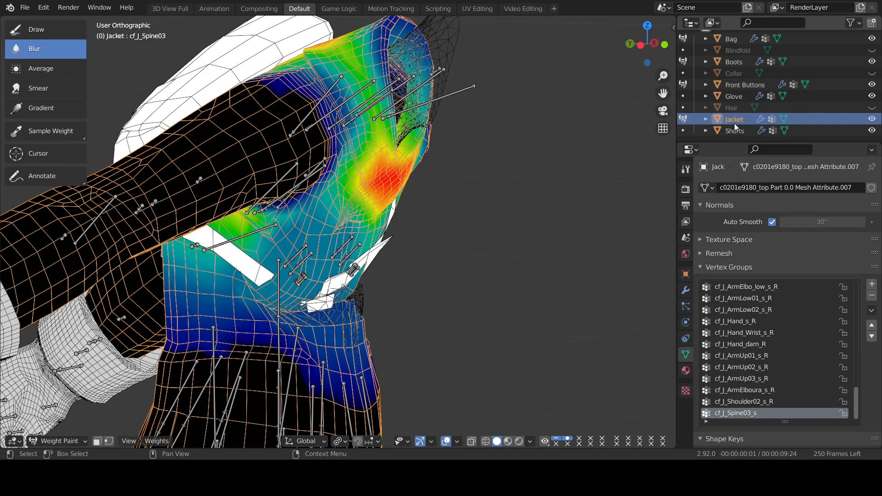
{"action": "left_click", "coordinate": [754, 356]}
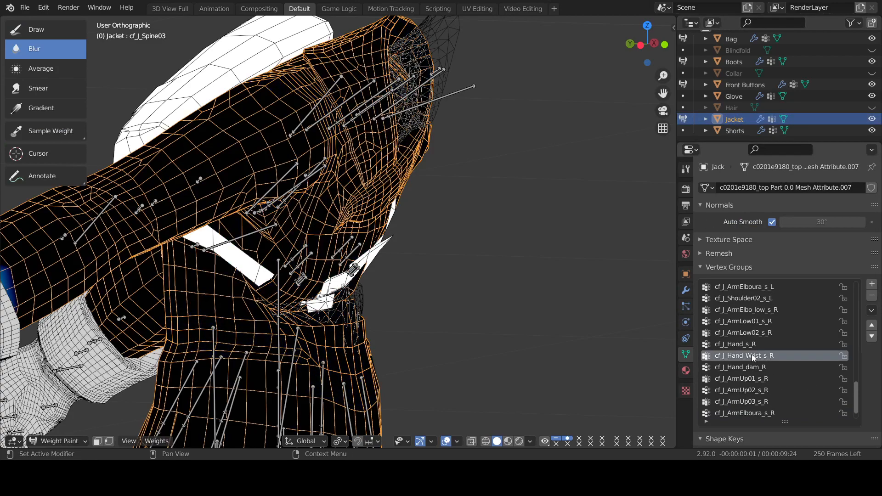
{"action": "scroll", "coordinate": [749, 345], "scroll_direction": "up", "scroll_amount": 5}
{"action": "scroll", "coordinate": [748, 327], "scroll_direction": "up", "scroll_amount": 8}
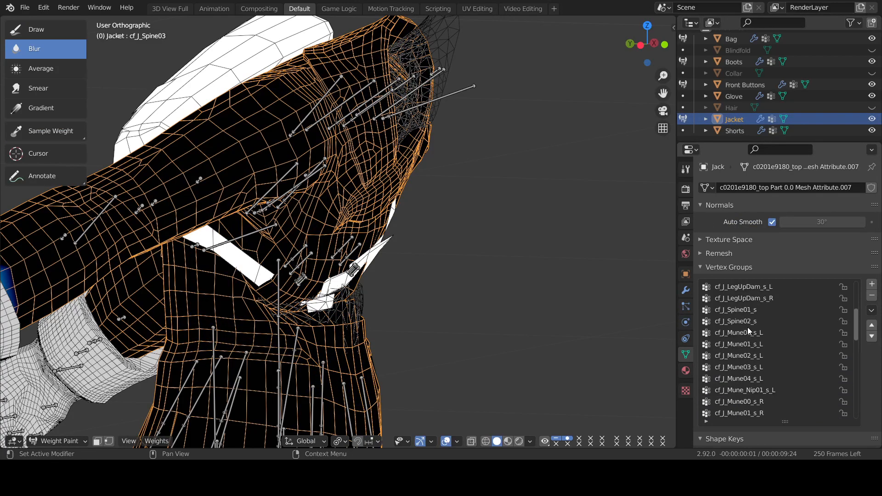
{"action": "left_click", "coordinate": [740, 287]}
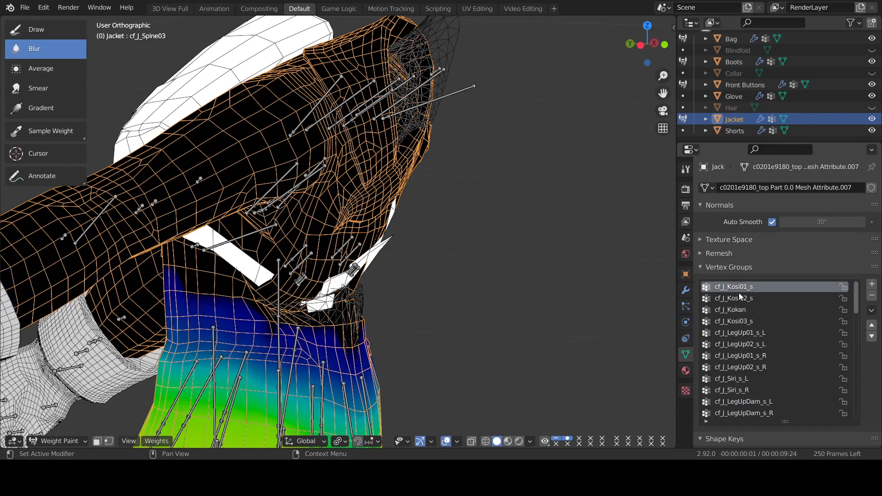
{"action": "left_click", "coordinate": [740, 299]}
{"action": "left_click", "coordinate": [742, 311]}
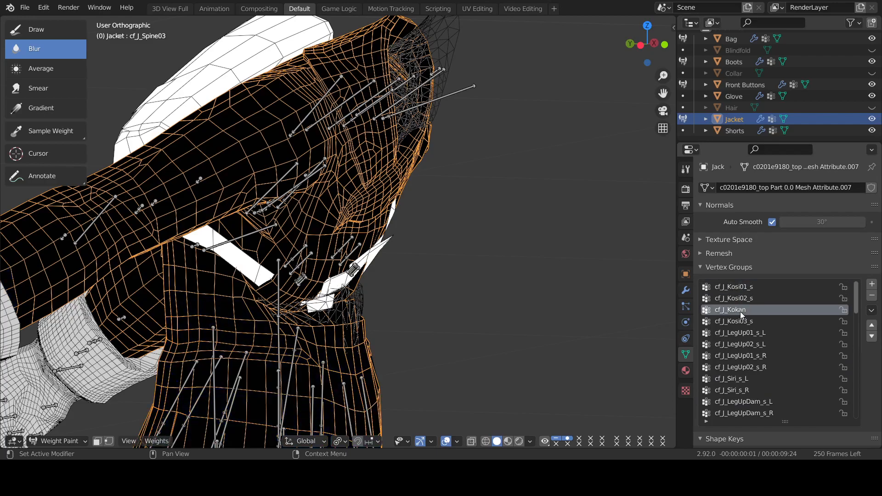
Make cf_J_Spine01_s the Jacket's active group and blur its weights where the waist meets the underside of the chest.
{"action": "scroll", "coordinate": [745, 323], "scroll_direction": "down", "scroll_amount": 10, "text": "ctrl"}
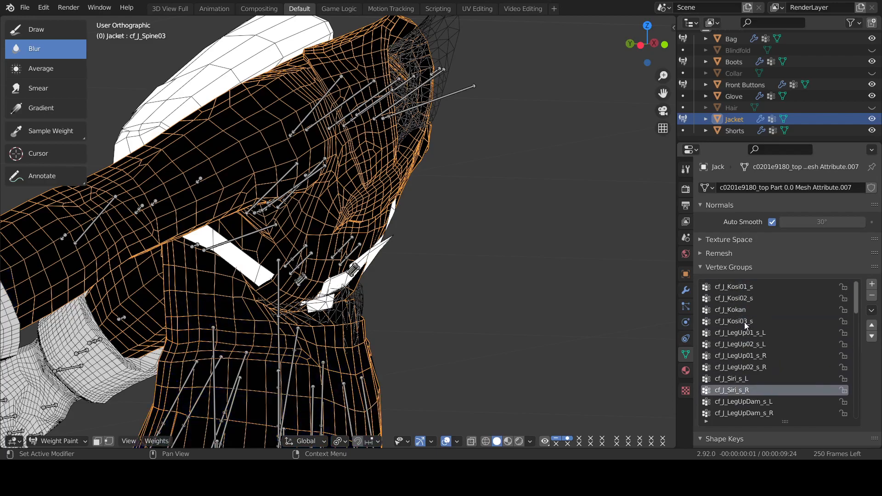
{"action": "scroll", "coordinate": [741, 321], "scroll_direction": "down", "scroll_amount": 1, "text": "ctrl"}
{"action": "scroll", "coordinate": [741, 322], "scroll_direction": "up", "scroll_amount": 1, "text": "ctrl"}
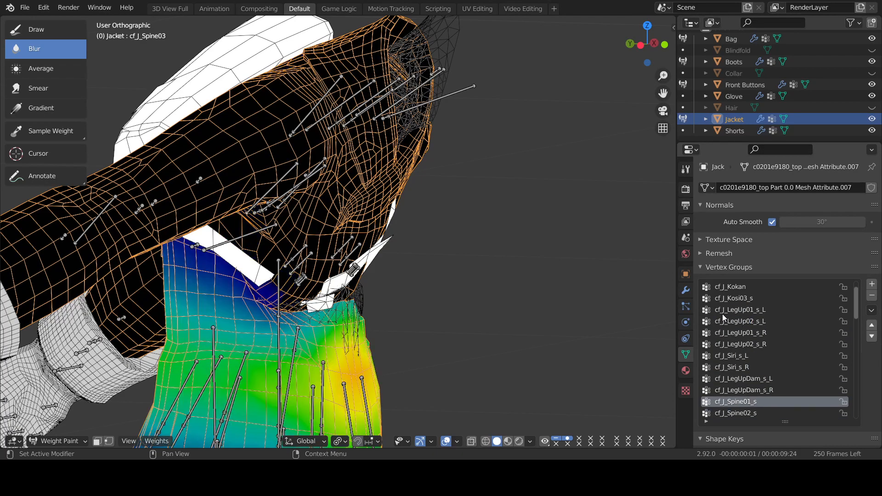
{"action": "left_click_drag", "start_coordinate": [283, 272], "coordinate": [282, 306]}
{"action": "mouse_move", "coordinate": [344, 310]}
{"action": "left_mouse_down"}
{"action": "mouse_move", "coordinate": [317, 299]}
{"action": "mouse_move", "coordinate": [331, 307]}
{"action": "left_mouse_up"}
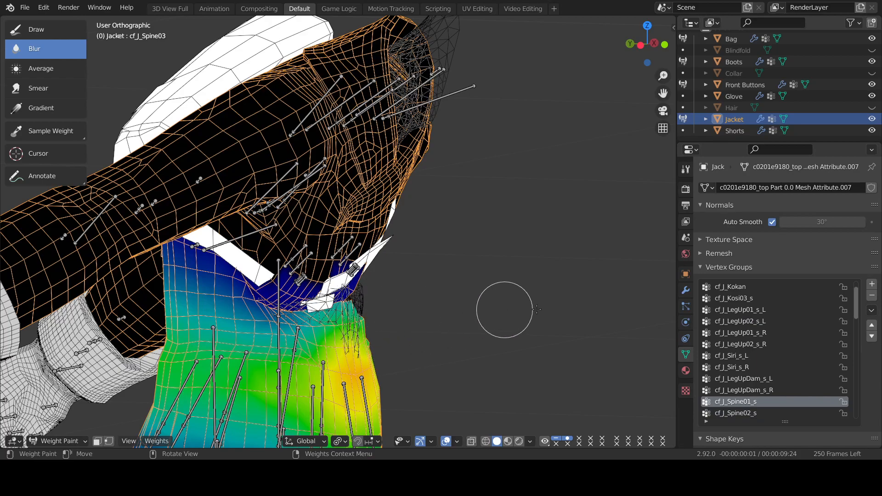
Make cf_J_Spine02_s the Jacket's active group and blur its weights along the underside of the chest and the side of the waist.
{"action": "scroll", "coordinate": [772, 376], "scroll_direction": "down", "scroll_amount": 1, "text": "ctrl"}
{"action": "mouse_move", "coordinate": [326, 285]}
{"action": "left_mouse_down"}
{"action": "mouse_move", "coordinate": [328, 299]}
{"action": "mouse_move", "coordinate": [298, 299]}
{"action": "mouse_move", "coordinate": [310, 317]}
{"action": "mouse_move", "coordinate": [298, 297]}
{"action": "mouse_move", "coordinate": [251, 284]}
{"action": "mouse_move", "coordinate": [207, 292]}
{"action": "left_mouse_up"}
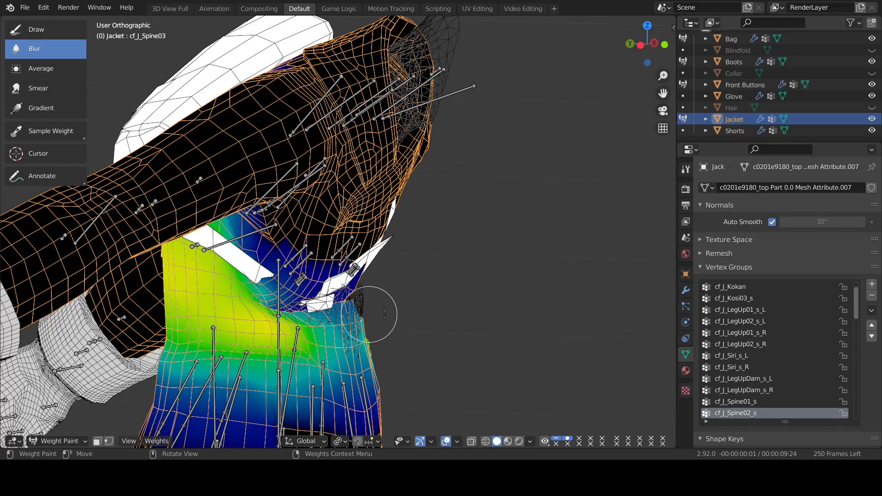
{"action": "left_click_drag", "start_coordinate": [648, 44], "coordinate": [636, 55]}
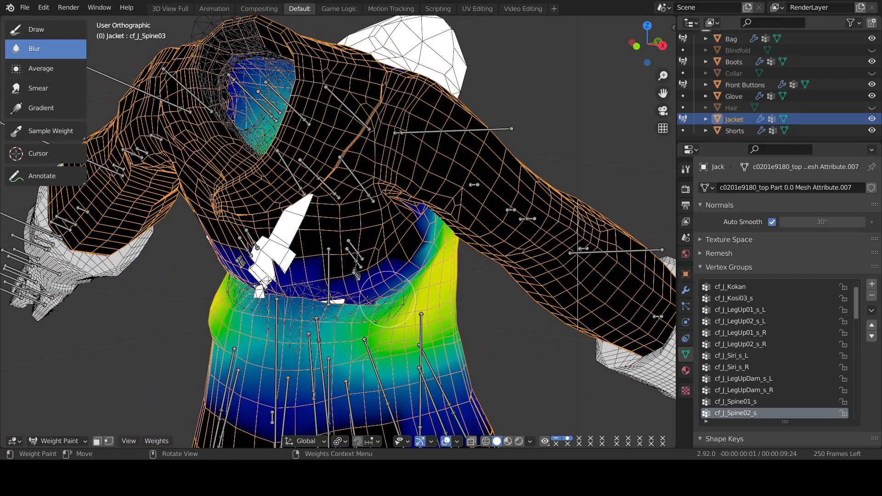
{"action": "mouse_move", "coordinate": [392, 307]}
{"action": "left_mouse_down"}
{"action": "mouse_move", "coordinate": [393, 286]}
{"action": "mouse_move", "coordinate": [321, 306]}
{"action": "mouse_move", "coordinate": [408, 287]}
{"action": "left_mouse_up"}
Switch Armature_body to Rest Position and return to weight painting the Jacket.
{"action": "scroll", "coordinate": [782, 119], "scroll_direction": "up", "scroll_amount": 10}
{"action": "left_click", "coordinate": [815, 59]}
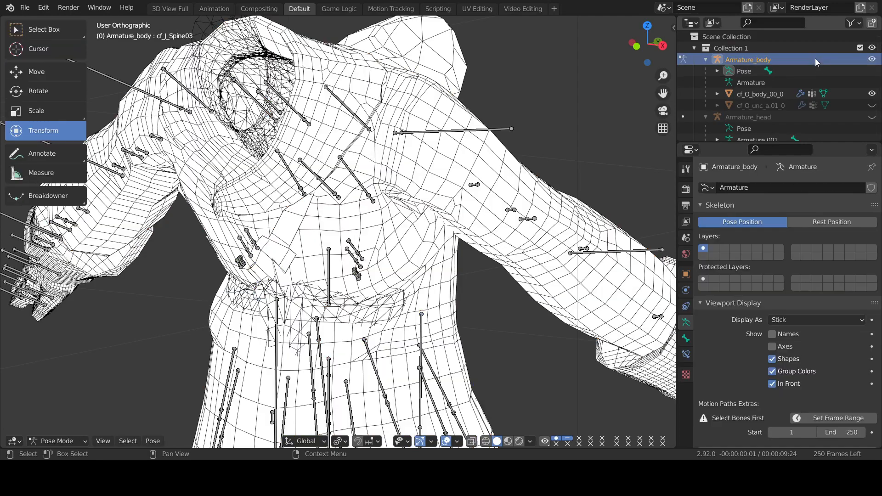
{"action": "left_click", "coordinate": [814, 222]}
{"action": "scroll", "coordinate": [767, 86], "scroll_direction": "down", "scroll_amount": 10}
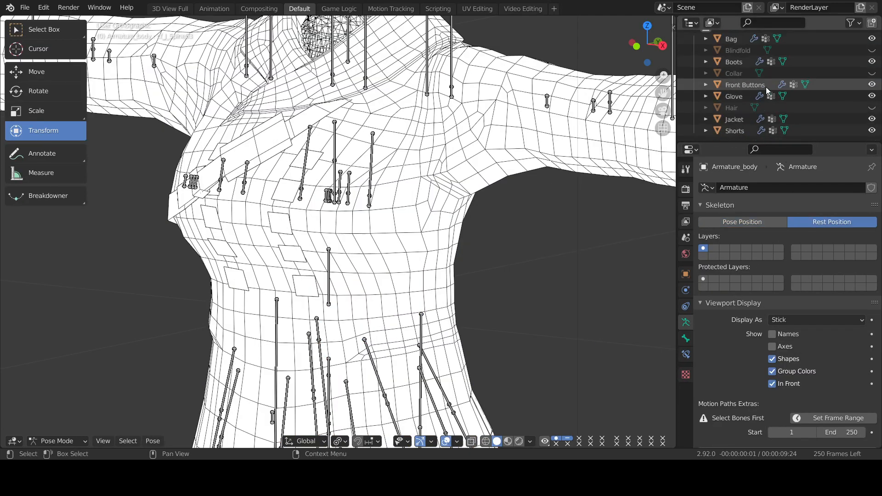
{"action": "scroll", "coordinate": [767, 88], "scroll_direction": "up", "scroll_amount": 1}
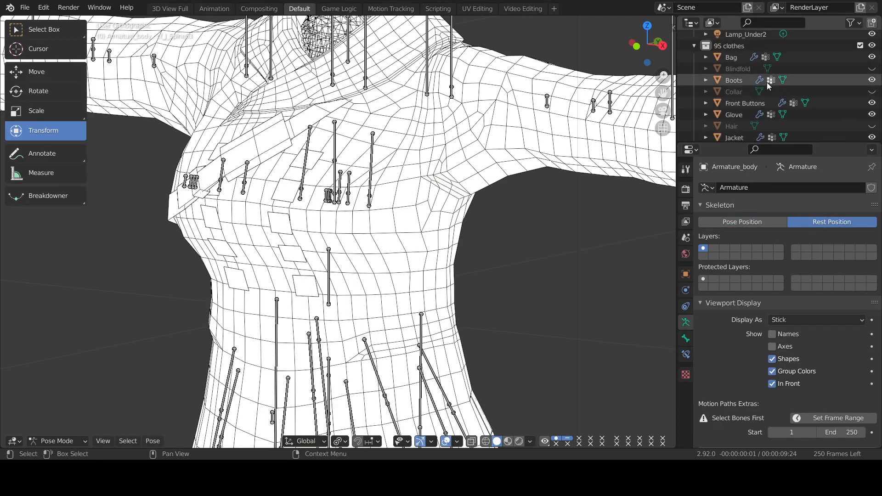
{"action": "left_click", "coordinate": [738, 137]}
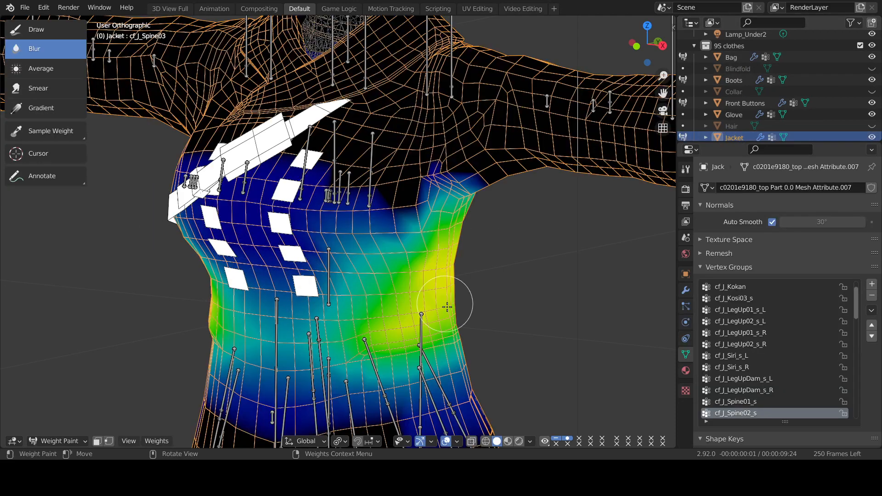
Smear the Jacket's cf_J_Spine02_s weights from the side across the front of the waist, and blur the smeared band.
{"action": "mouse_move", "coordinate": [663, 93]}
{"action": "left_mouse_down"}
{"action": "mouse_move", "coordinate": [680, 27]}
{"action": "mouse_move", "coordinate": [675, 0]}
{"action": "mouse_move", "coordinate": [663, 147]}
{"action": "mouse_move", "coordinate": [628, 67]}
{"action": "mouse_move", "coordinate": [696, 31]}
{"action": "left_mouse_up"}
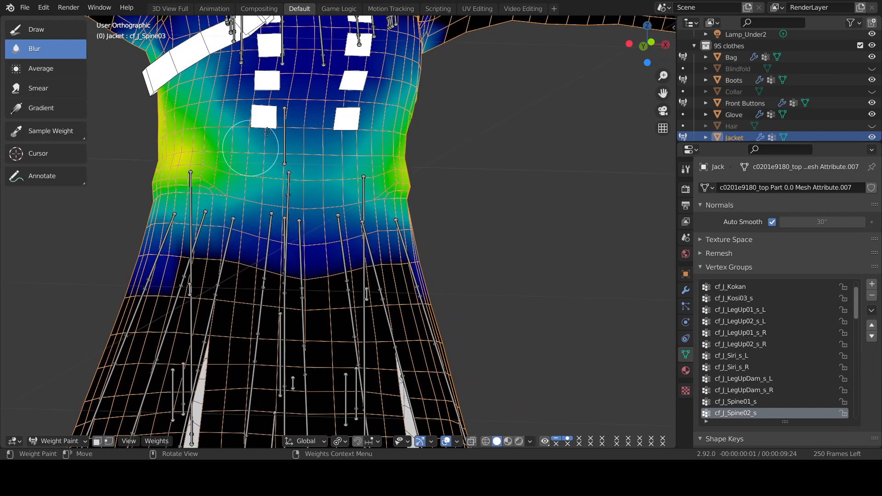
{"action": "left_click", "coordinate": [45, 88]}
{"action": "mouse_move", "coordinate": [194, 142]}
{"action": "left_mouse_down"}
{"action": "mouse_move", "coordinate": [427, 152]}
{"action": "mouse_move", "coordinate": [354, 165]}
{"action": "mouse_move", "coordinate": [134, 156]}
{"action": "mouse_move", "coordinate": [318, 164]}
{"action": "left_mouse_up"}
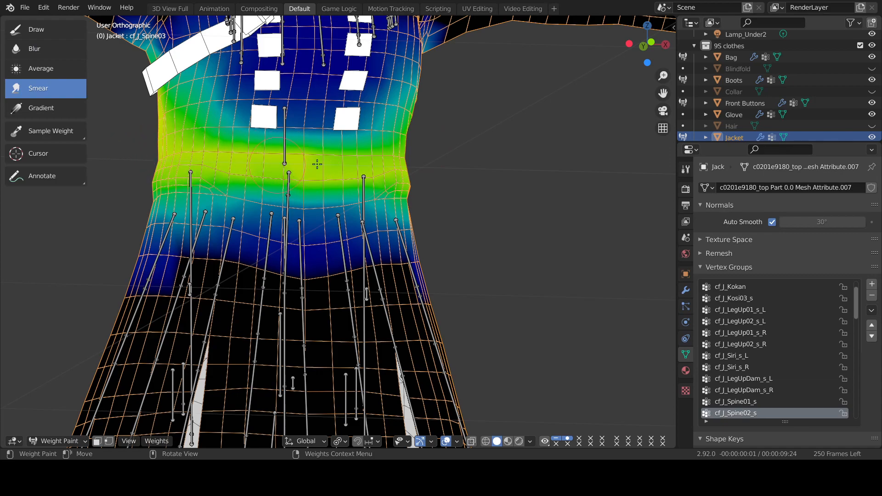
{"action": "left_click", "coordinate": [36, 49]}
{"action": "left_click_drag", "start_coordinate": [206, 153], "coordinate": [351, 154]}
Set Armature_body to Pose Position and check how the Jacket's waist deforms from the front.
{"action": "scroll", "coordinate": [757, 95], "scroll_direction": "up", "scroll_amount": 10}
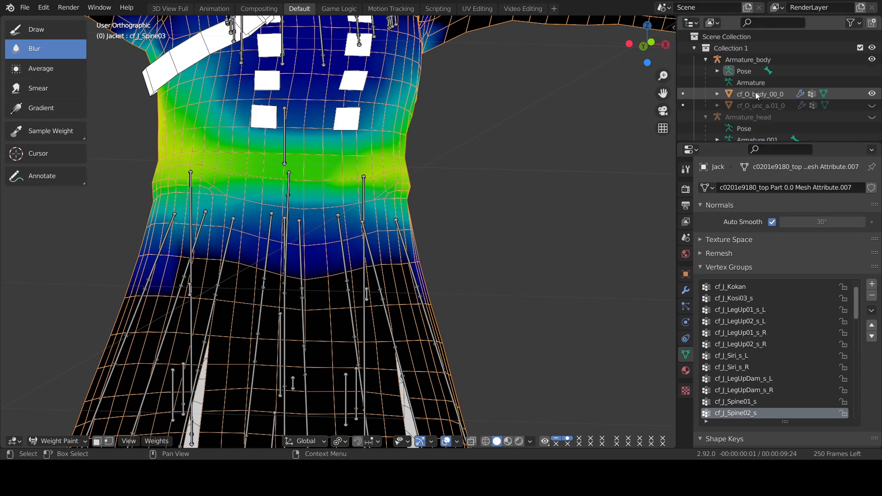
{"action": "left_click", "coordinate": [774, 61]}
{"action": "left_click", "coordinate": [762, 222]}
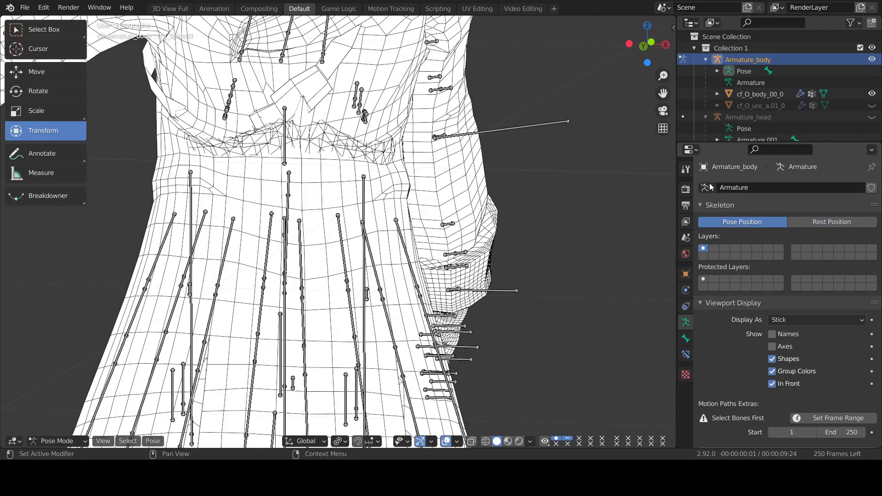
{"action": "mouse_move", "coordinate": [635, 47]}
{"action": "left_mouse_down"}
{"action": "mouse_move", "coordinate": [659, 46]}
{"action": "mouse_move", "coordinate": [643, 45]}
{"action": "left_mouse_up"}
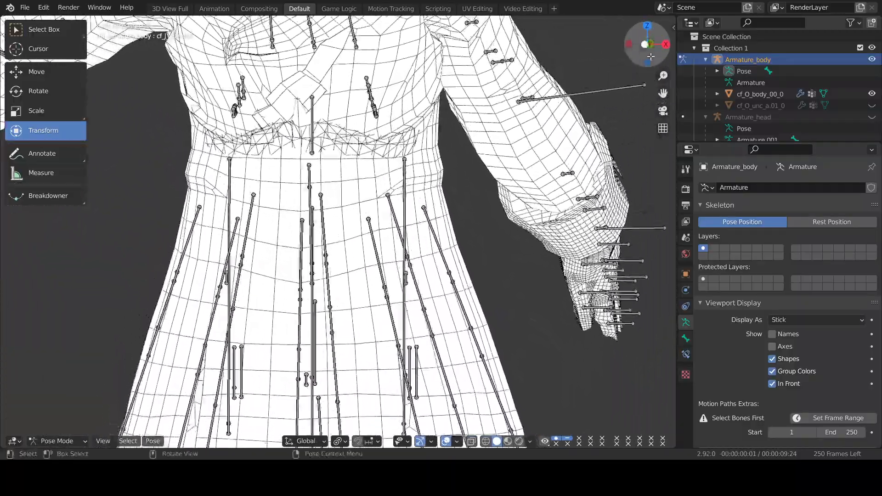
Return Armature_body to Rest Position and blur the Jacket's cf_J_Spine02_s weights across the front of the waist and lower chest.
{"action": "left_click", "coordinate": [827, 224]}
{"action": "scroll", "coordinate": [783, 73], "scroll_direction": "down", "scroll_amount": 5}
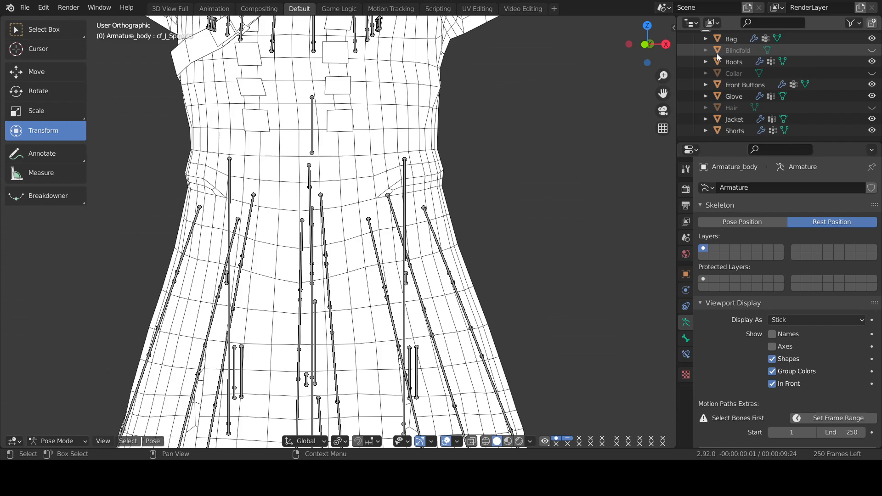
{"action": "left_click", "coordinate": [734, 130]}
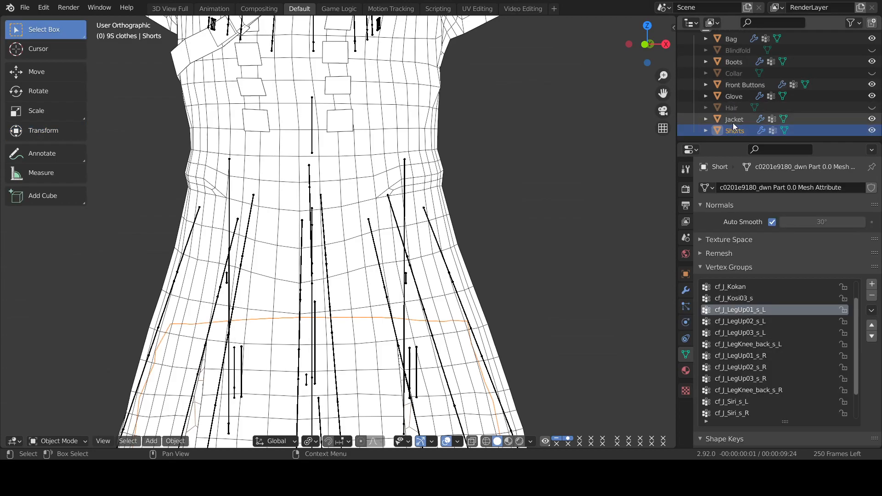
{"action": "left_click", "coordinate": [733, 121]}
{"action": "mouse_move", "coordinate": [230, 127]}
{"action": "left_mouse_down"}
{"action": "mouse_move", "coordinate": [359, 122]}
{"action": "mouse_move", "coordinate": [350, 108]}
{"action": "mouse_move", "coordinate": [257, 100]}
{"action": "mouse_move", "coordinate": [329, 104]}
{"action": "left_mouse_up"}
{"action": "mouse_move", "coordinate": [267, 212]}
{"action": "left_mouse_down"}
{"action": "mouse_move", "coordinate": [349, 193]}
{"action": "mouse_move", "coordinate": [190, 109]}
{"action": "mouse_move", "coordinate": [389, 105]}
{"action": "left_mouse_up"}
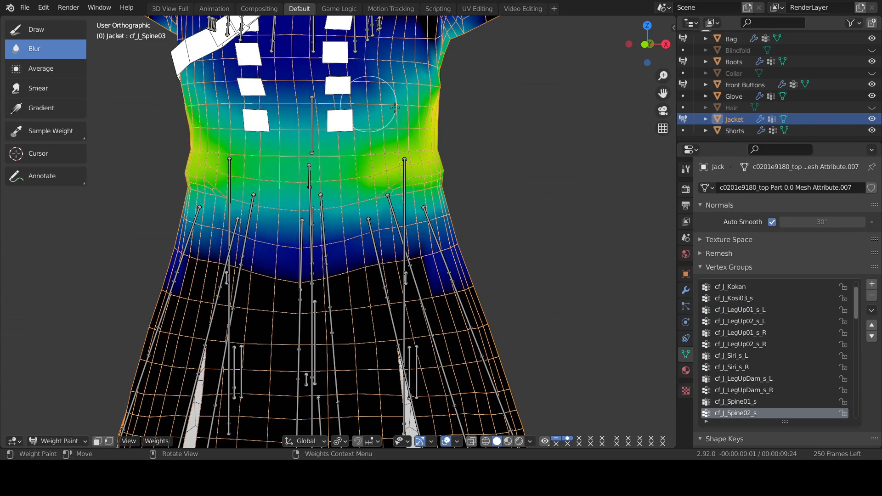
Put Armature_body back in Pose Position and inspect the fold between the Jacket's chest and waist.
{"action": "scroll", "coordinate": [818, 109], "scroll_direction": "up", "scroll_amount": 10}
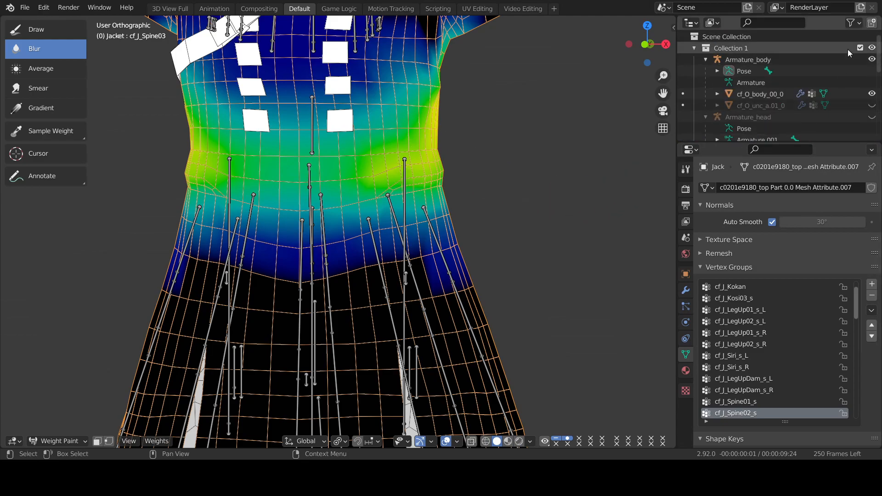
{"action": "left_click", "coordinate": [801, 56]}
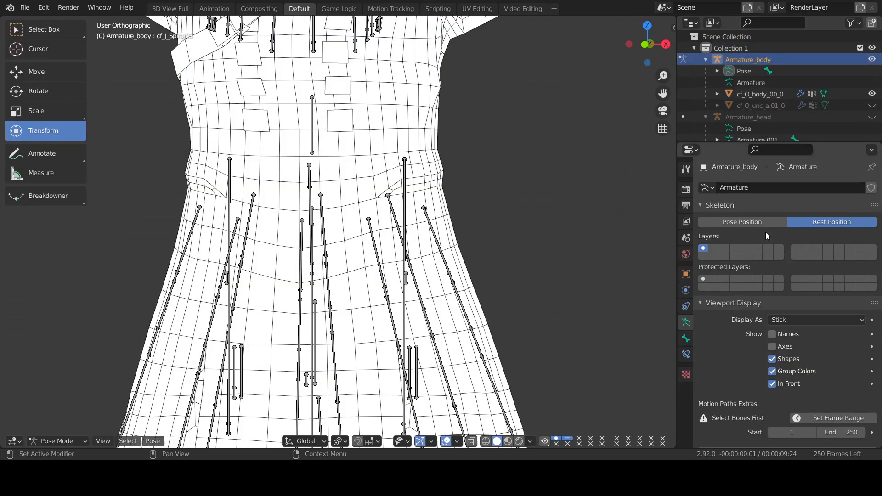
{"action": "left_click", "coordinate": [756, 225]}
{"action": "left_click_drag", "start_coordinate": [647, 44], "coordinate": [620, 58]}
Select the Jacket and smear its cf_J_Spine02_s weights along the front just below the chest.
{"action": "scroll", "coordinate": [809, 99], "scroll_direction": "down", "scroll_amount": 6}
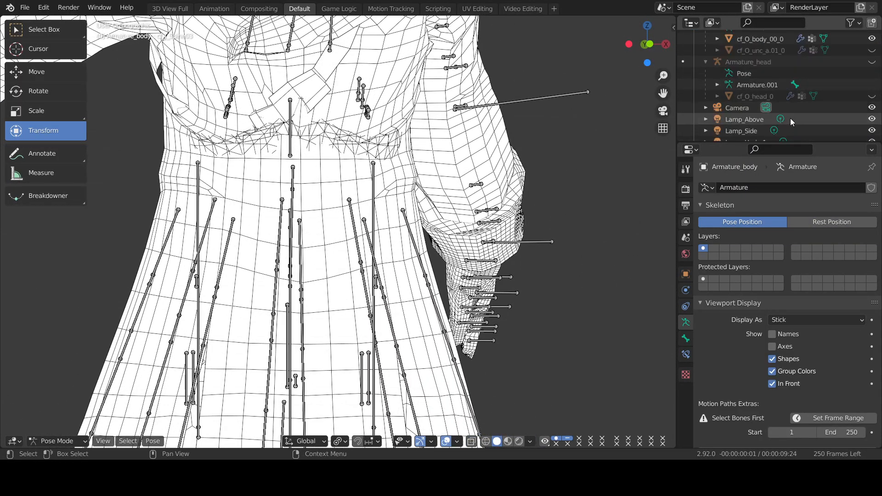
{"action": "left_click", "coordinate": [736, 119]}
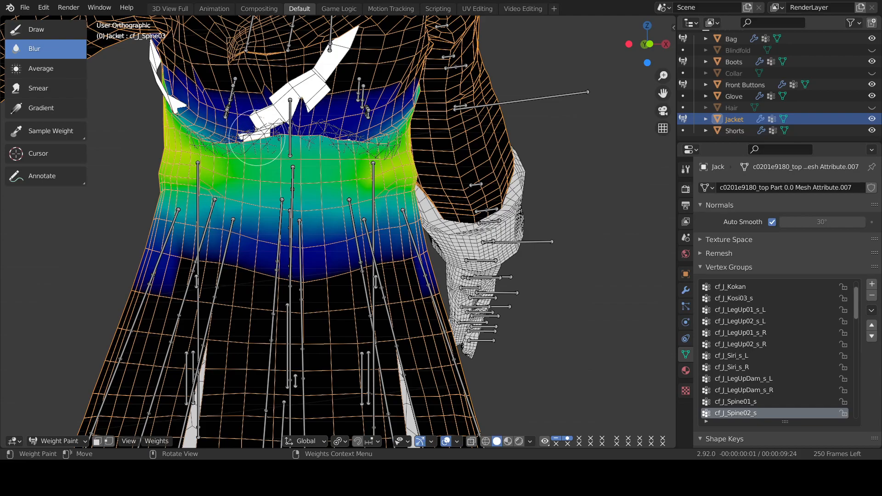
{"action": "left_click", "coordinate": [58, 89]}
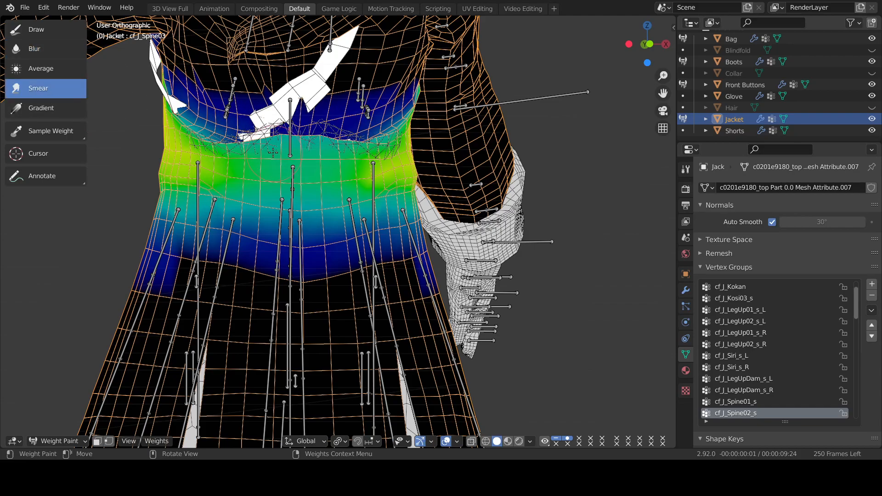
{"action": "left_click_drag", "start_coordinate": [254, 139], "coordinate": [250, 137]}
{"action": "left_click_drag", "start_coordinate": [388, 129], "coordinate": [323, 129]}
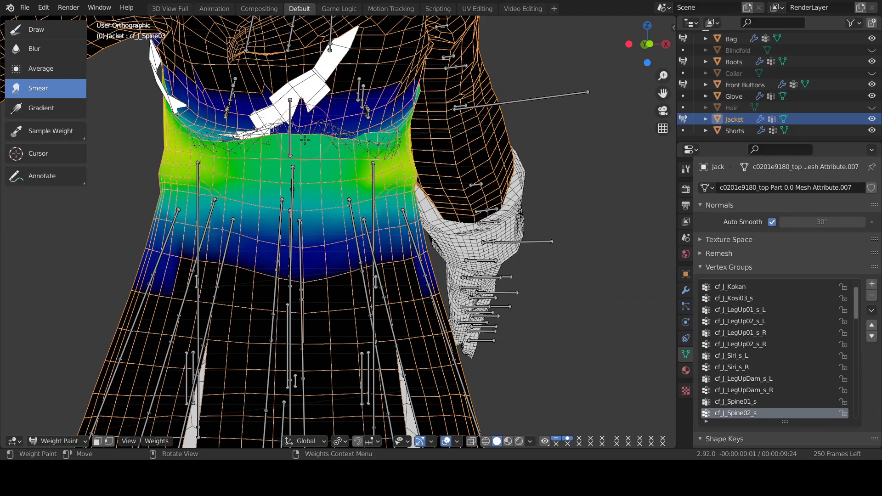
Try a diagonal upward smear through the waist centre, switch the viewport to wireframe shading and undo the stroke.
{"action": "left_click_drag", "start_coordinate": [284, 219], "coordinate": [324, 165]}
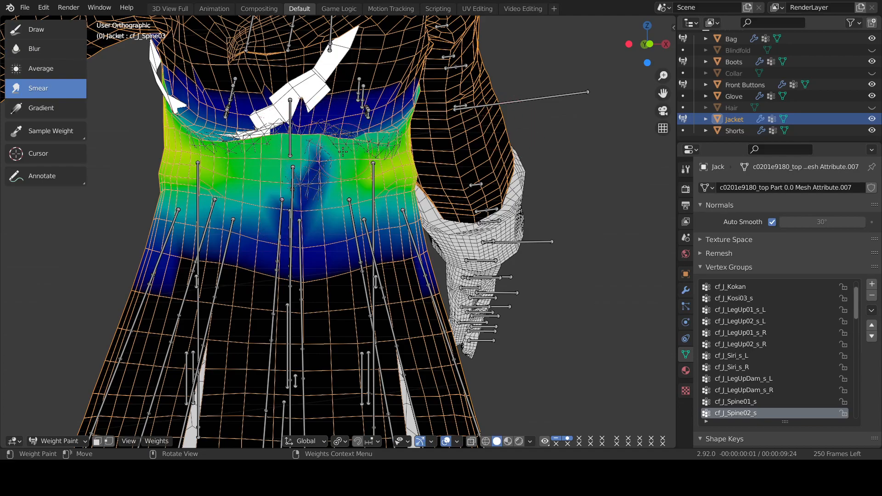
{"action": "key", "text": "shift+z"}
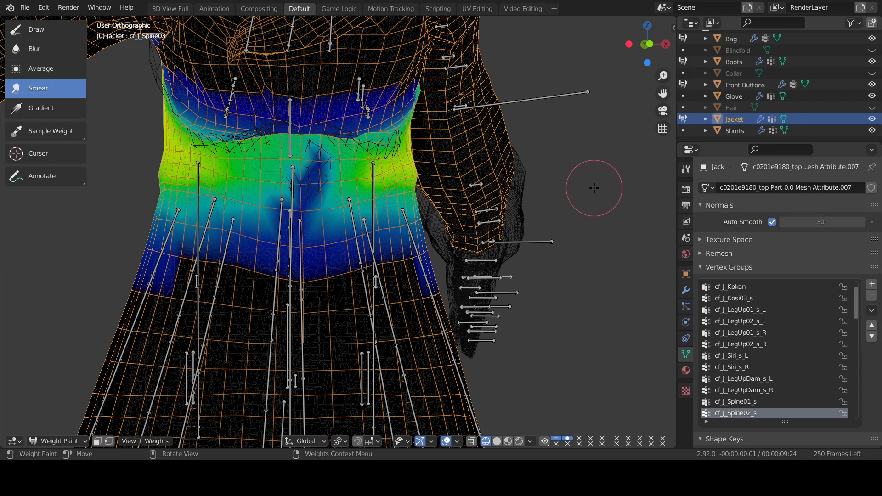
{"action": "key", "text": "ctrl+z"}
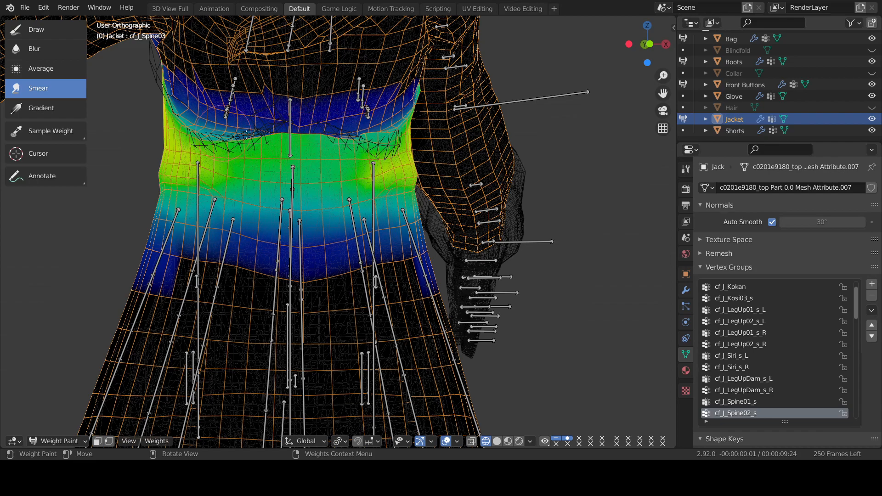
Smear the Jacket's cf_J_Spine02_s weights inward under the chest on the raised-arm side and switch to the Blur brush.
{"action": "left_click_drag", "start_coordinate": [182, 134], "coordinate": [248, 138]}
{"action": "left_click_drag", "start_coordinate": [213, 139], "coordinate": [243, 141]}
{"action": "left_click_drag", "start_coordinate": [155, 130], "coordinate": [296, 140]}
{"action": "left_click_drag", "start_coordinate": [188, 120], "coordinate": [244, 107]}
{"action": "left_click", "coordinate": [78, 51]}
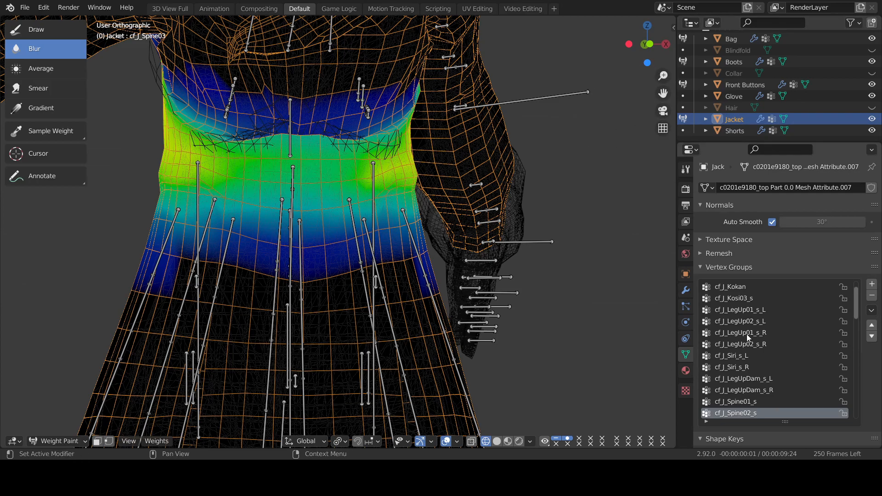
Lower the Draw brush's setting and erase the stray cf_J_Spine02_s weights beside the chest near the raised arm's armpit.
{"action": "scroll", "coordinate": [834, 120], "scroll_direction": "up", "scroll_amount": 2}
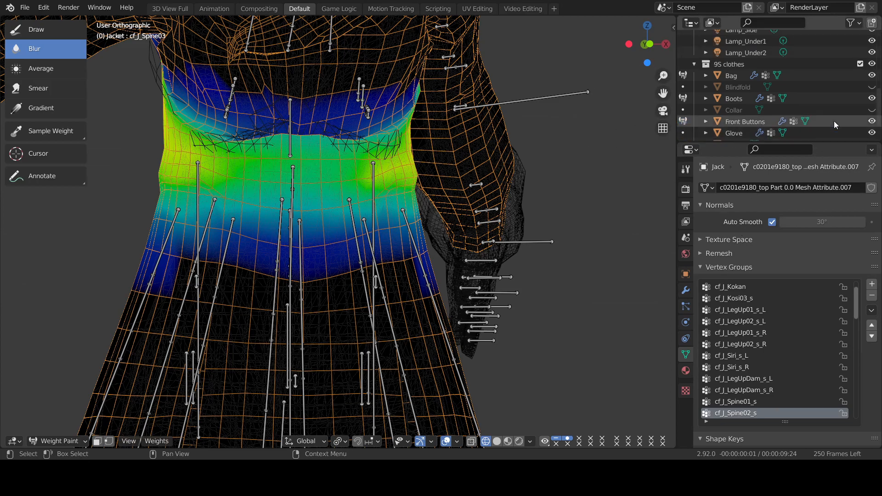
{"action": "scroll", "coordinate": [834, 122], "scroll_direction": "down", "scroll_amount": 2}
{"action": "mouse_move", "coordinate": [647, 43]}
{"action": "left_mouse_down"}
{"action": "mouse_move", "coordinate": [574, 49]}
{"action": "mouse_move", "coordinate": [630, 45]}
{"action": "left_mouse_up"}
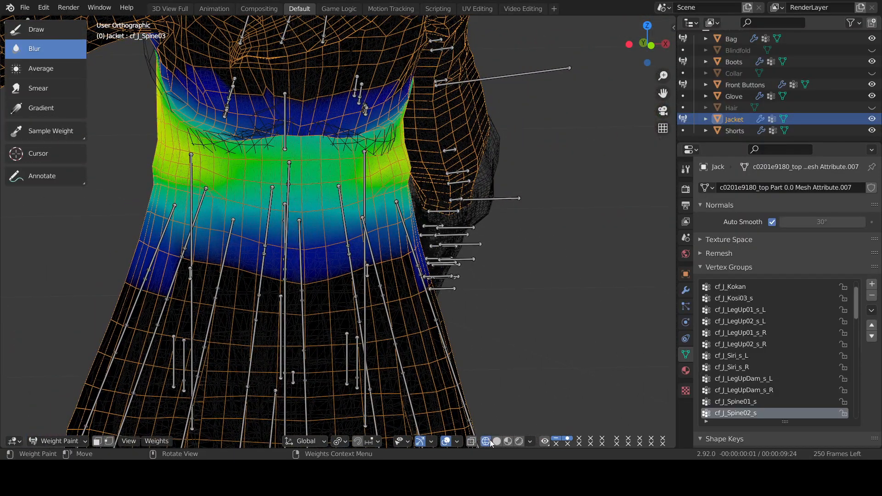
{"action": "left_click_drag", "start_coordinate": [663, 94], "coordinate": [730, 197]}
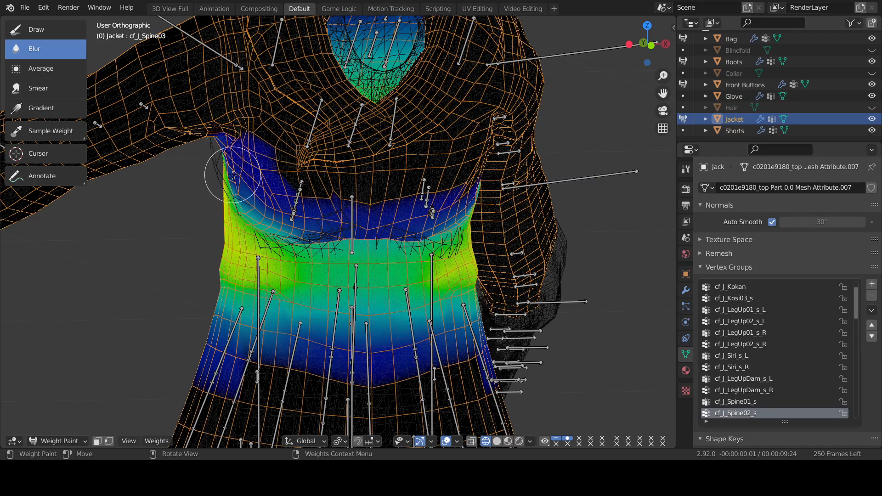
{"action": "left_click_drag", "start_coordinate": [649, 49], "coordinate": [630, 61]}
{"action": "left_click", "coordinate": [67, 35]}
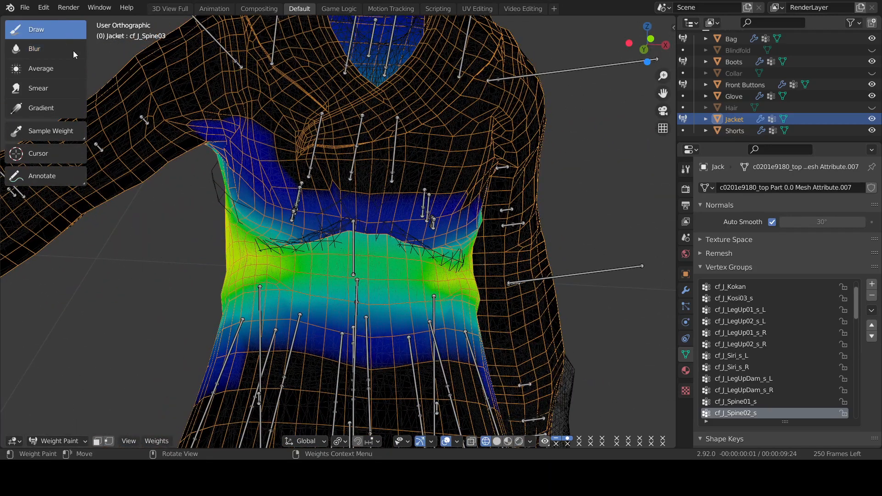
{"action": "right_click", "coordinate": [99, 304]}
{"action": "left_click_drag", "start_coordinate": [98, 304], "coordinate": [40, 307]}
{"action": "mouse_move", "coordinate": [240, 174]}
{"action": "left_mouse_down"}
{"action": "mouse_move", "coordinate": [200, 132]}
{"action": "mouse_move", "coordinate": [258, 142]}
{"action": "mouse_move", "coordinate": [267, 163]}
{"action": "left_mouse_up"}
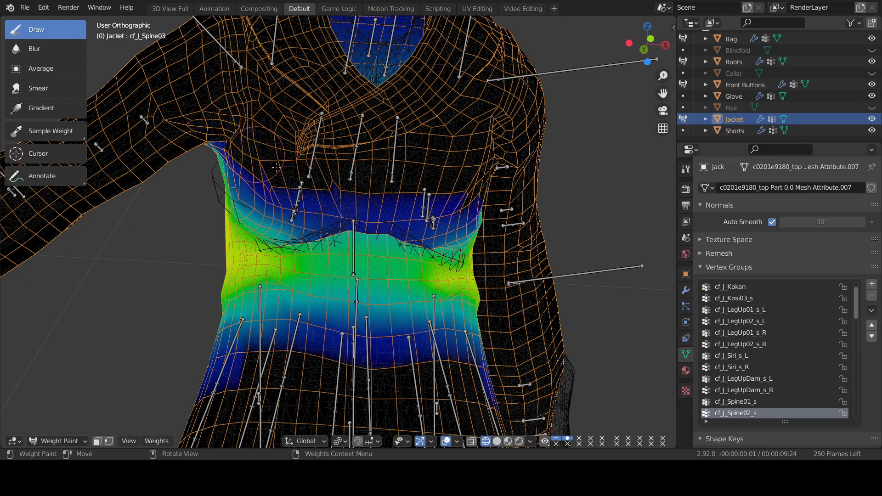
{"action": "mouse_move", "coordinate": [646, 44]}
{"action": "left_mouse_down"}
{"action": "mouse_move", "coordinate": [751, 44]}
{"action": "mouse_move", "coordinate": [634, 44]}
{"action": "left_mouse_up"}
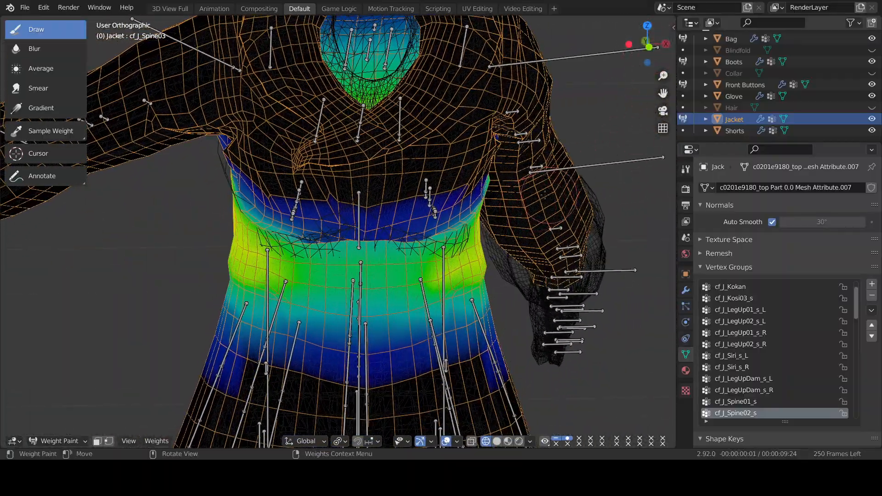
With the Blur brush active, compare the Jacket's cf_J_Spine01_s and cf_J_Spine02_s weights around the waist.
{"action": "left_click", "coordinate": [37, 49]}
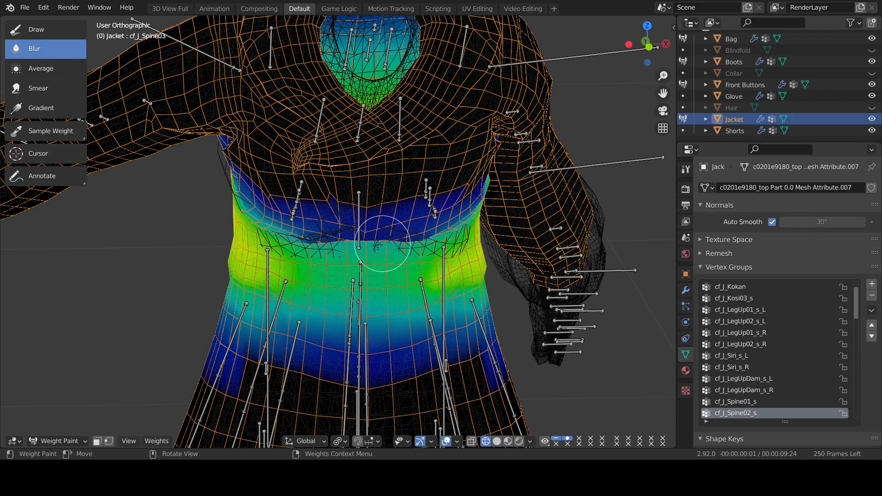
{"action": "left_click", "coordinate": [749, 401]}
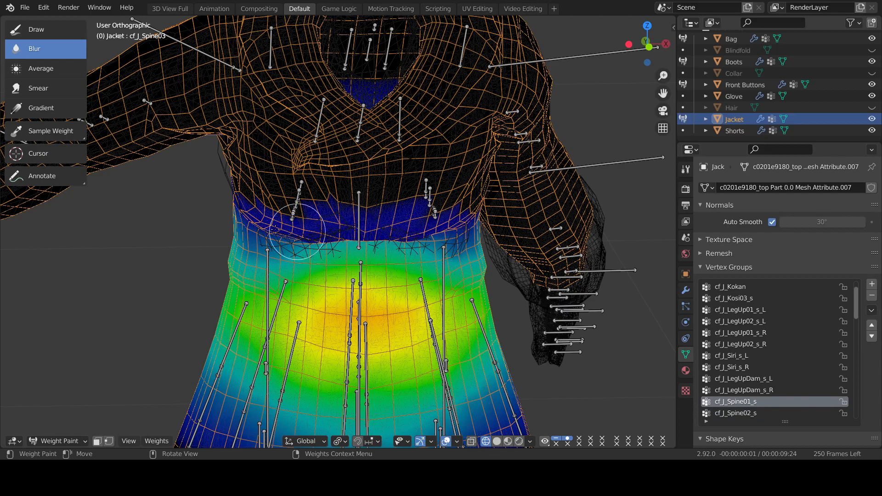
{"action": "left_click", "coordinate": [751, 414]}
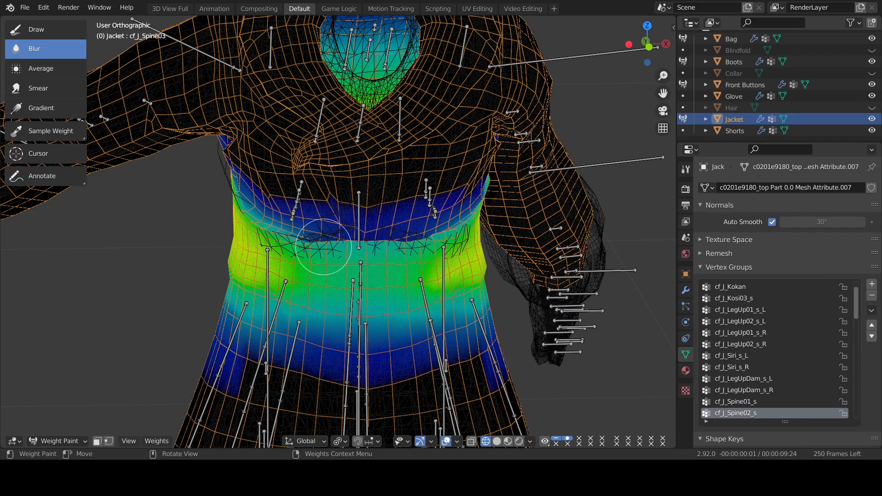
{"action": "scroll", "coordinate": [790, 387], "scroll_direction": "up", "scroll_amount": 2}
{"action": "scroll", "coordinate": [790, 384], "scroll_direction": "down", "scroll_amount": 15}
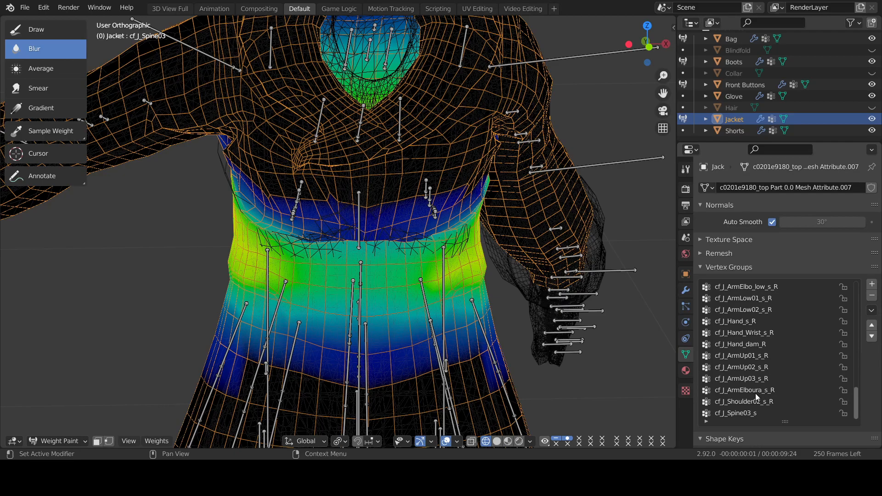
Blur the Jacket's cf_J_Spine03_s weights below the armpits, working from both sides of the torso.
{"action": "left_click", "coordinate": [748, 413]}
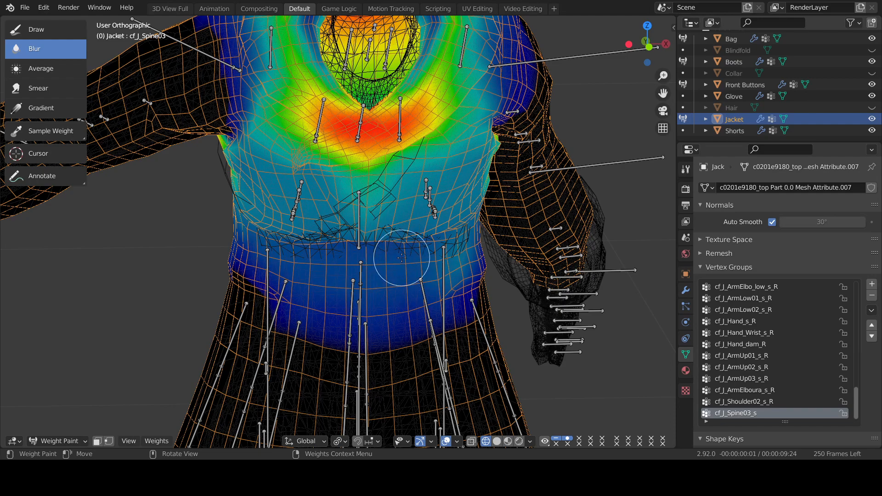
{"action": "left_click_drag", "start_coordinate": [650, 47], "coordinate": [735, 29]}
{"action": "mouse_move", "coordinate": [335, 149]}
{"action": "left_mouse_down"}
{"action": "mouse_move", "coordinate": [257, 143]}
{"action": "mouse_move", "coordinate": [295, 133]}
{"action": "mouse_move", "coordinate": [285, 157]}
{"action": "mouse_move", "coordinate": [234, 167]}
{"action": "left_mouse_up"}
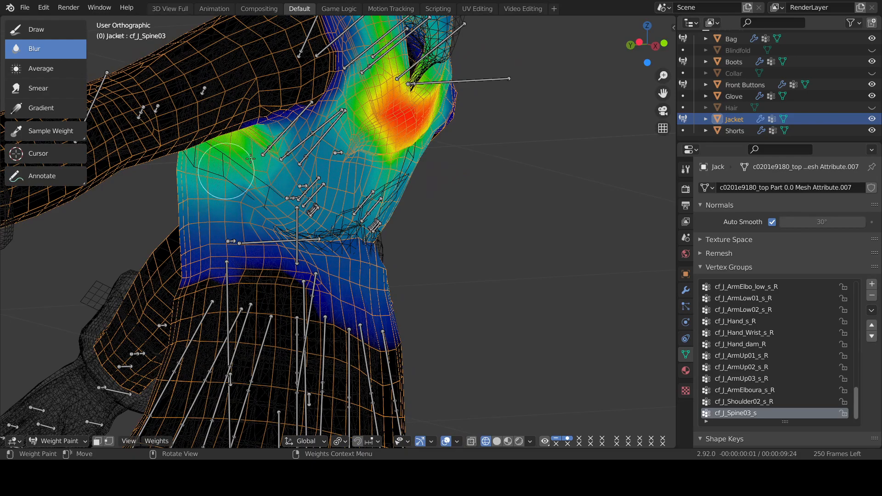
{"action": "mouse_move", "coordinate": [654, 46]}
{"action": "left_mouse_down"}
{"action": "mouse_move", "coordinate": [520, 48]}
{"action": "mouse_move", "coordinate": [540, 49]}
{"action": "left_mouse_up"}
{"action": "left_click_drag", "start_coordinate": [462, 153], "coordinate": [395, 101]}
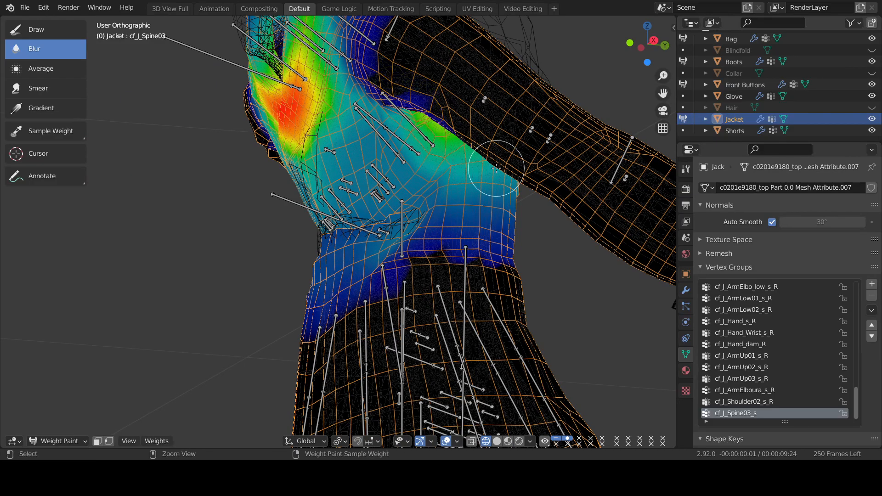
Erase the stray cf_J_Spine03_s weights from the inner upper sleeves beside both armpits with the Draw brush.
{"action": "left_click_drag", "start_coordinate": [654, 53], "coordinate": [582, 57]}
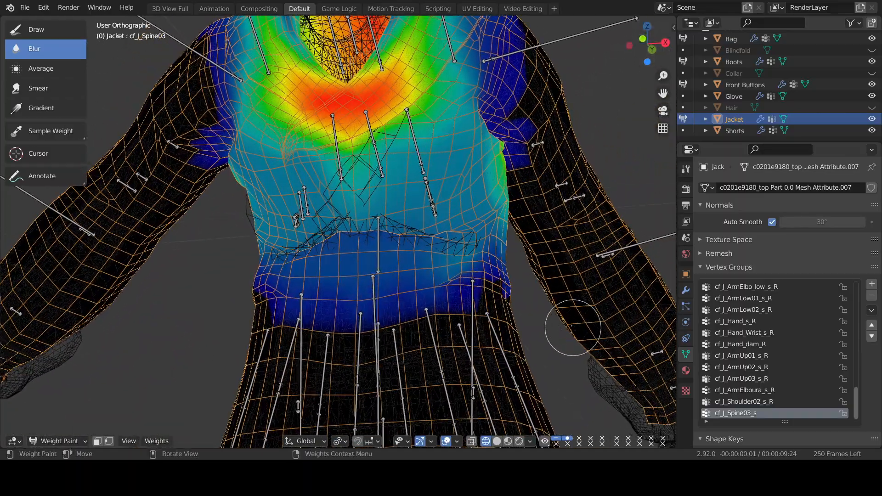
{"action": "left_click", "coordinate": [59, 24]}
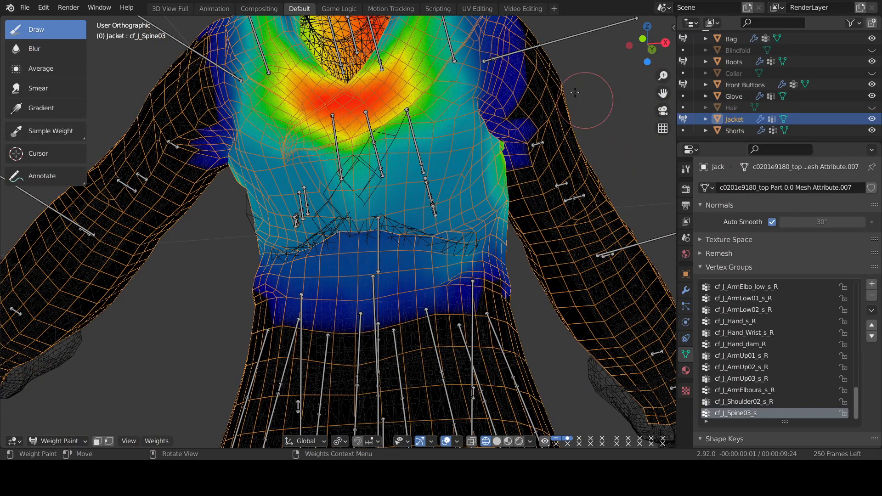
{"action": "left_click_drag", "start_coordinate": [535, 139], "coordinate": [523, 133]}
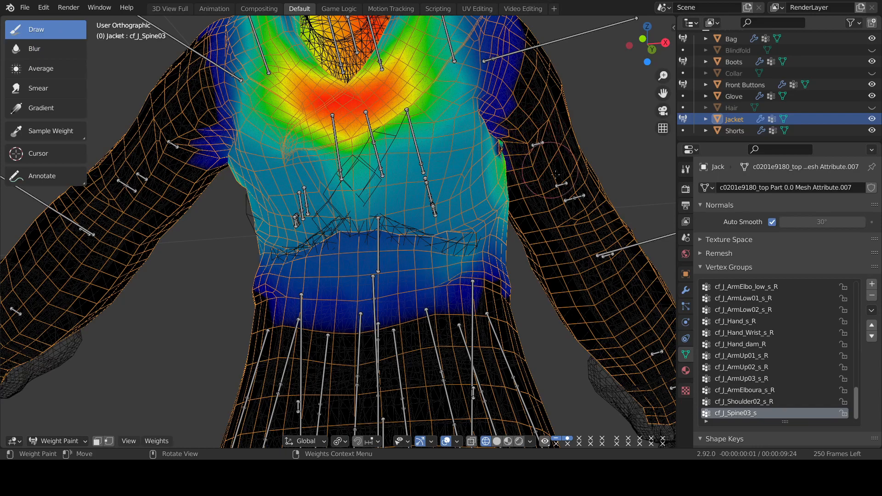
{"action": "left_click_drag", "start_coordinate": [188, 112], "coordinate": [192, 168]}
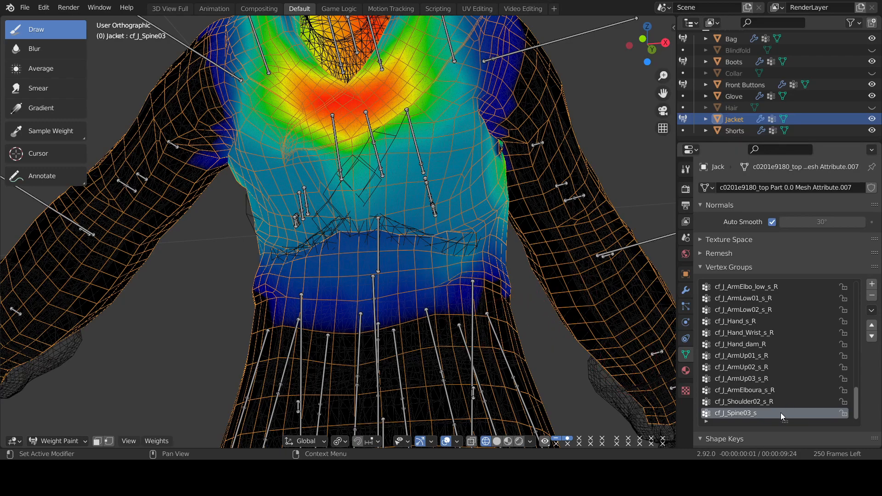
Inspect the Jacket's weights for cf_J_Shoulder02_s_R and the cf_J_Kosi, cf_J_Kokan and cf_J_LegUp vertex groups.
{"action": "left_click", "coordinate": [747, 402]}
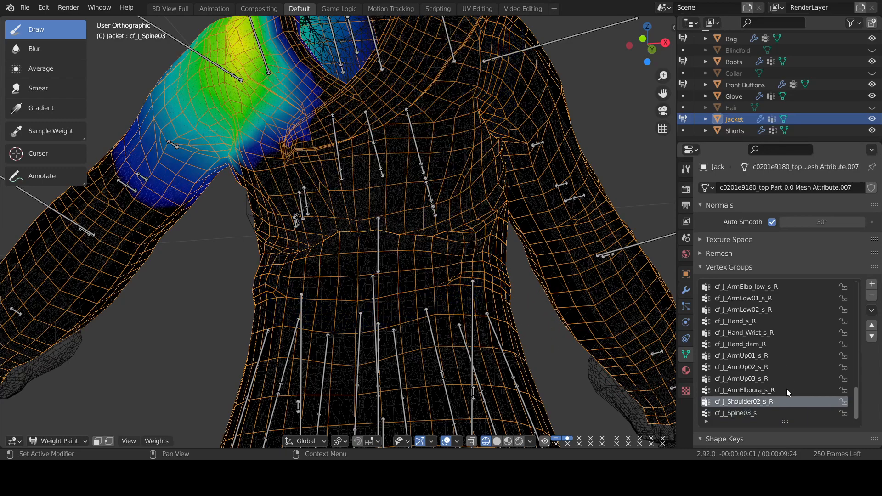
{"action": "scroll", "coordinate": [782, 386], "scroll_direction": "up", "scroll_amount": 10}
{"action": "scroll", "coordinate": [780, 394], "scroll_direction": "up", "scroll_amount": 6}
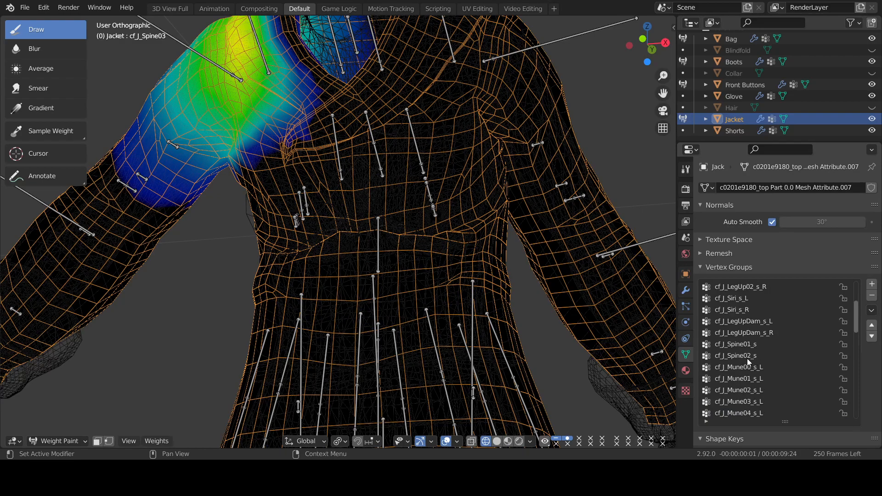
{"action": "scroll", "coordinate": [744, 367], "scroll_direction": "up", "scroll_amount": 5}
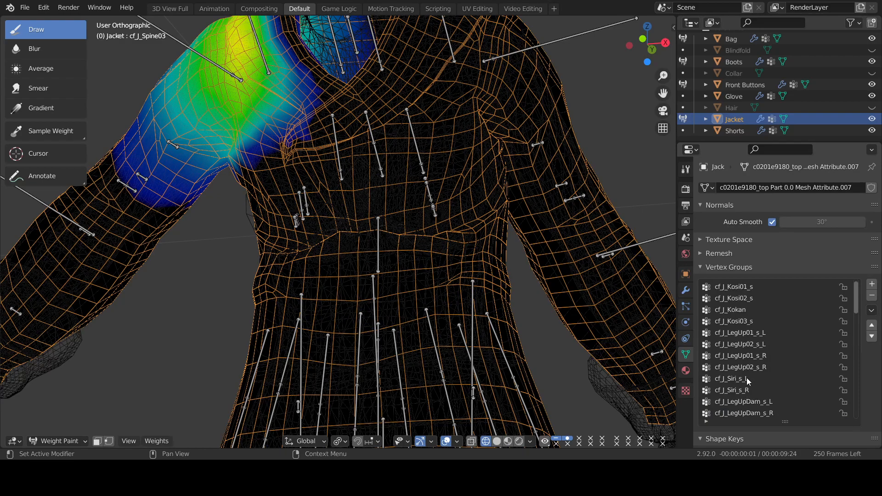
{"action": "left_click", "coordinate": [760, 287]}
{"action": "left_click", "coordinate": [756, 298]}
{"action": "left_click", "coordinate": [756, 310]}
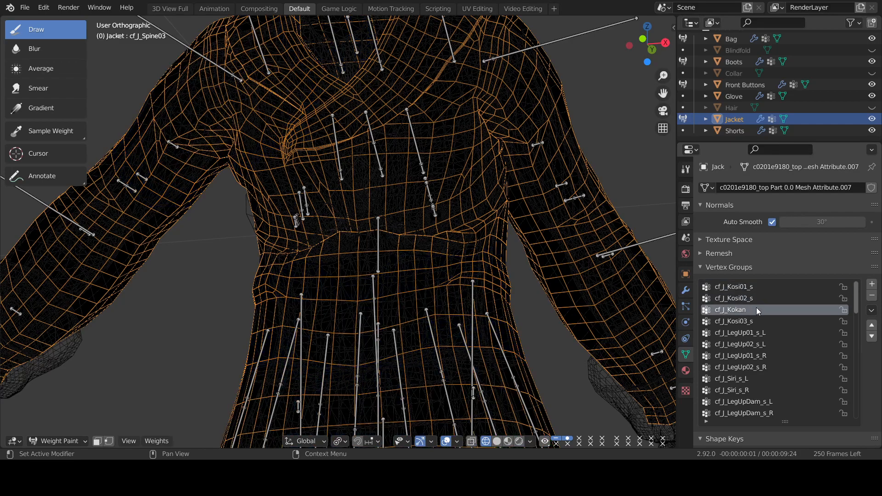
{"action": "left_click", "coordinate": [751, 321]}
{"action": "left_click", "coordinate": [755, 344]}
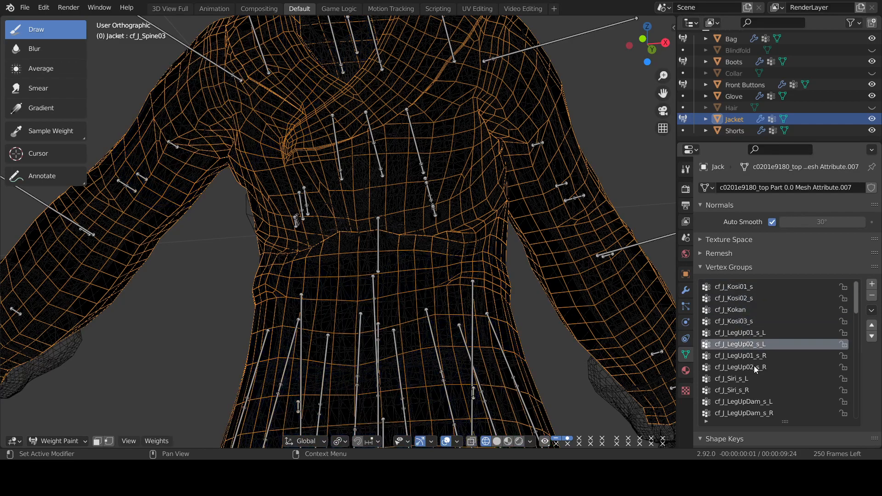
Try painting over the Jacket's cf_J_Spine01_s weights across the front of the waist and undo the stroke.
{"action": "scroll", "coordinate": [753, 365], "scroll_direction": "down", "scroll_amount": 8, "text": "ctrl"}
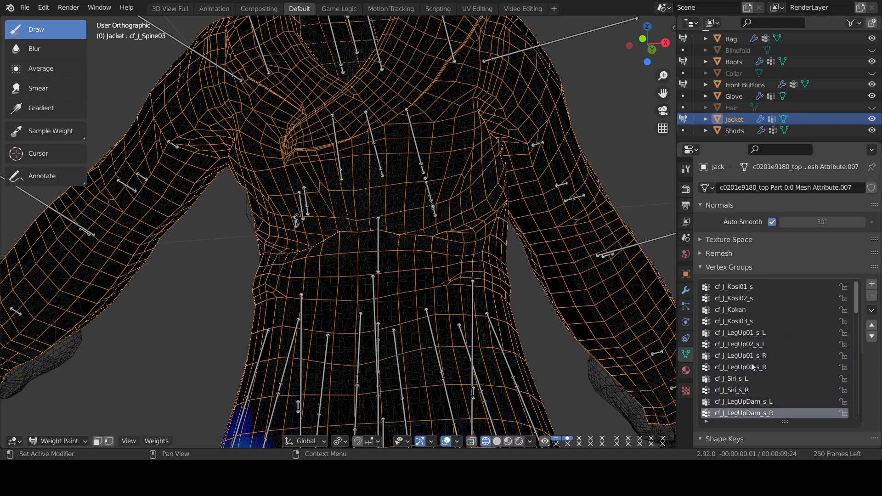
{"action": "scroll", "coordinate": [751, 363], "scroll_direction": "up", "scroll_amount": 1, "text": "ctrl"}
{"action": "scroll", "coordinate": [751, 363], "scroll_direction": "down", "scroll_amount": 1, "text": "ctrl"}
{"action": "scroll", "coordinate": [755, 360], "scroll_direction": "up", "scroll_amount": 1, "text": "ctrl"}
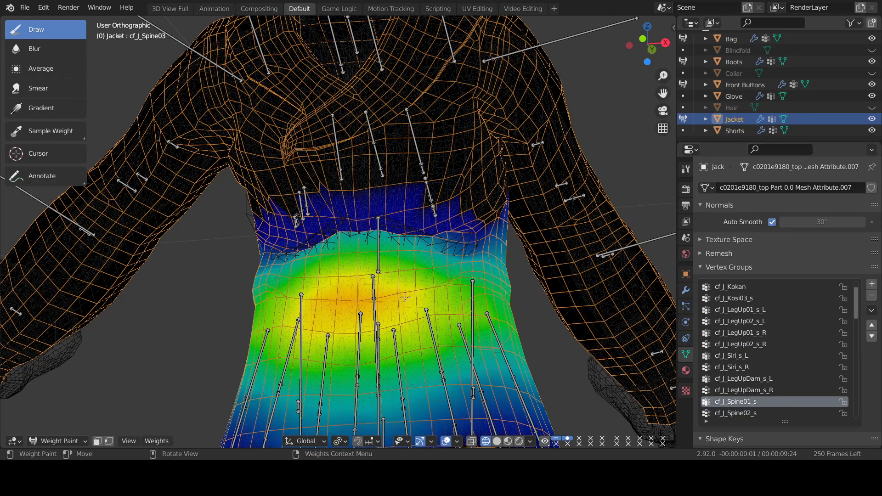
{"action": "left_click_drag", "start_coordinate": [322, 291], "coordinate": [400, 288]}
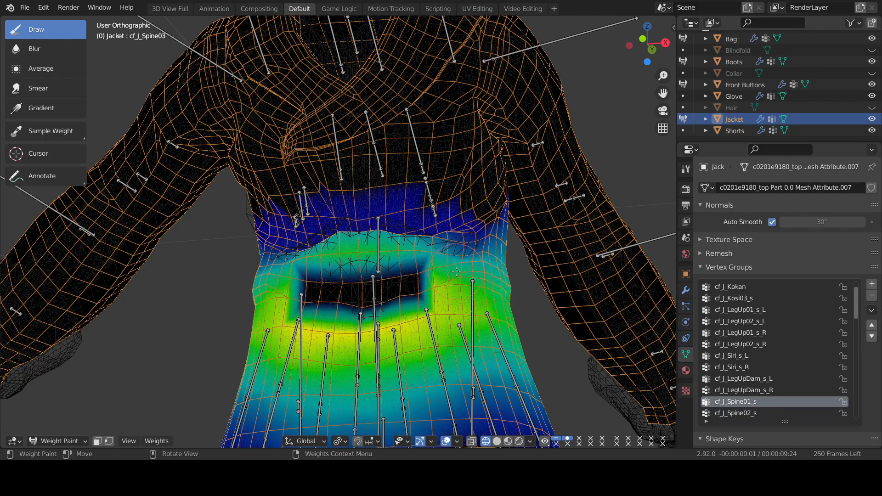
{"action": "key", "text": "ctrl+z"}
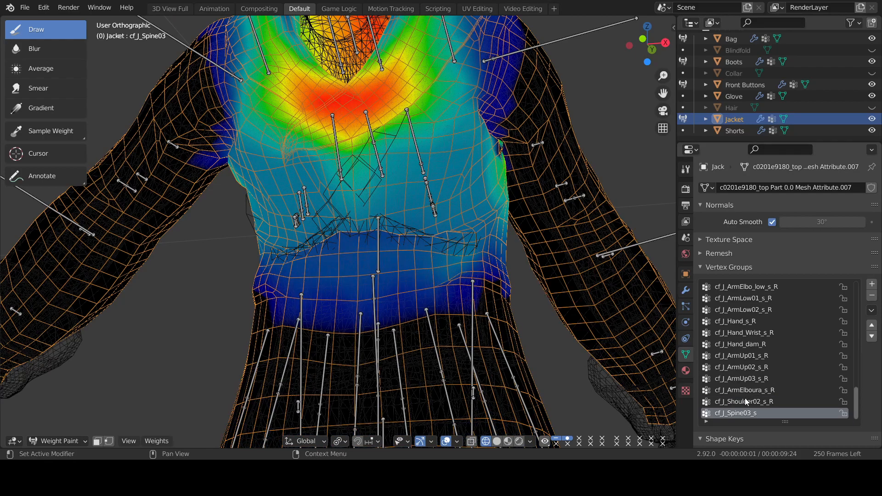
Smear the Jacket's cf_J_Spine01_s weights upward across the front of the waist on both sides.
{"action": "scroll", "coordinate": [747, 397], "scroll_direction": "up", "scroll_amount": 4}
{"action": "scroll", "coordinate": [744, 390], "scroll_direction": "up", "scroll_amount": 12}
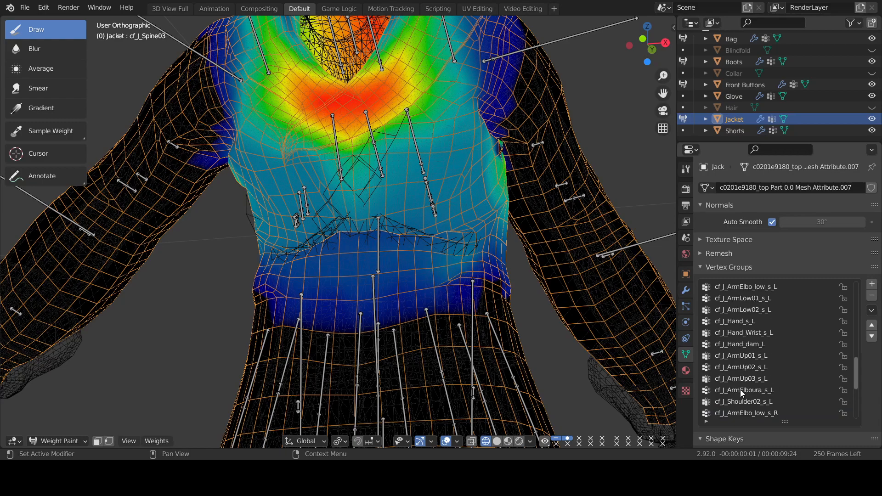
{"action": "scroll", "coordinate": [735, 391], "scroll_direction": "up", "scroll_amount": 13}
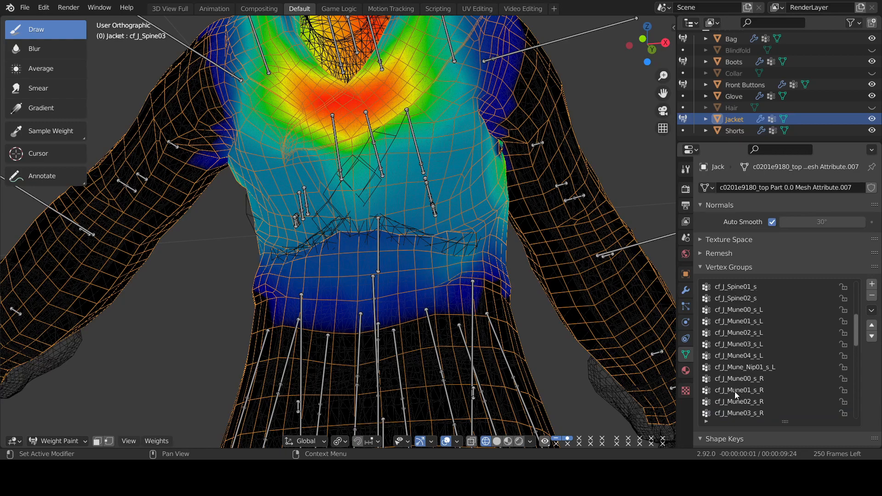
{"action": "left_click", "coordinate": [754, 321]}
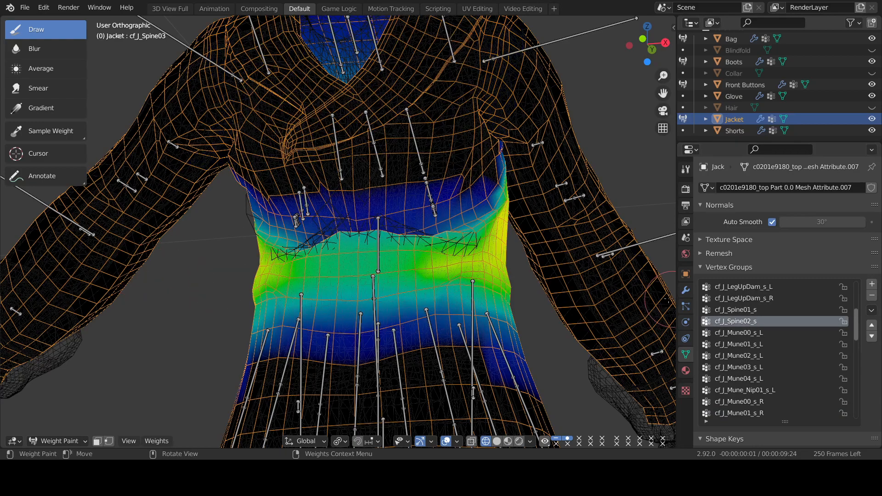
{"action": "left_click", "coordinate": [736, 309]}
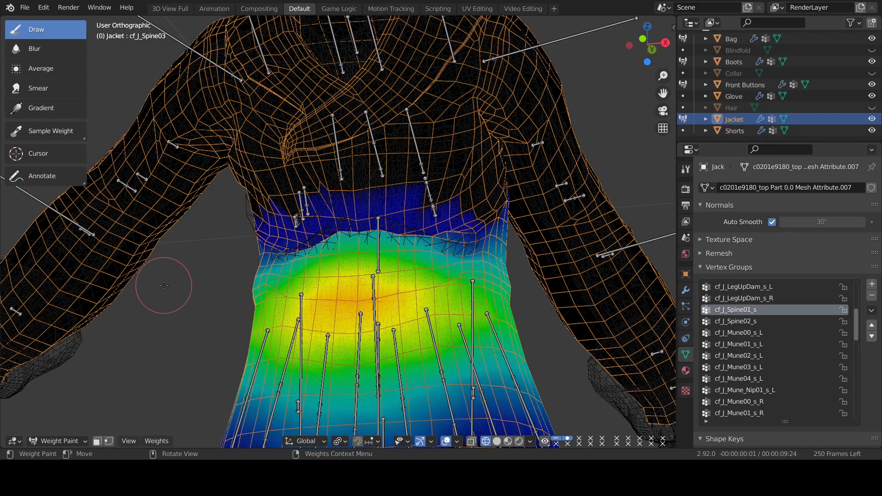
{"action": "left_click", "coordinate": [72, 90]}
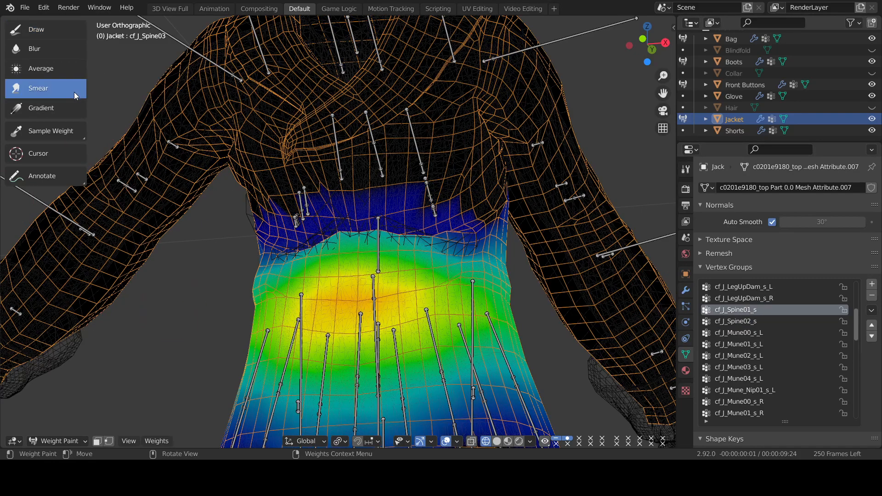
{"action": "mouse_move", "coordinate": [289, 260]}
{"action": "left_mouse_down"}
{"action": "mouse_move", "coordinate": [291, 273]}
{"action": "mouse_move", "coordinate": [302, 235]}
{"action": "left_mouse_up"}
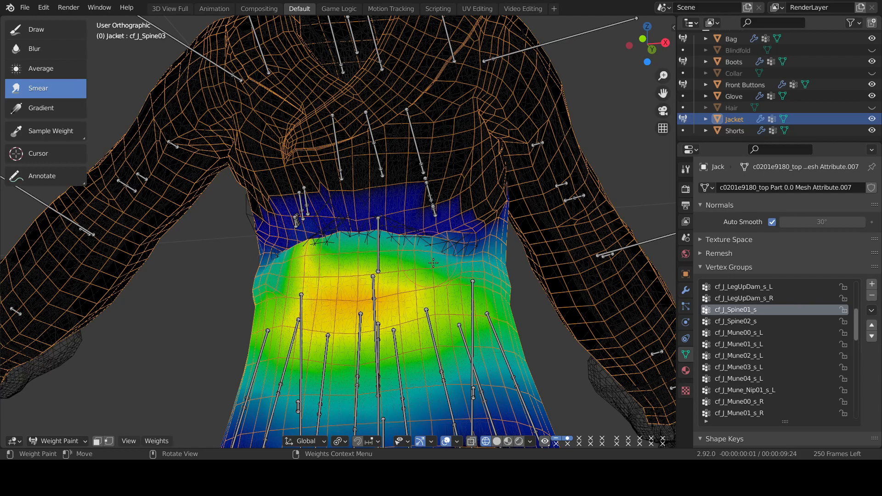
{"action": "left_click_drag", "start_coordinate": [478, 255], "coordinate": [437, 246]}
{"action": "mouse_move", "coordinate": [460, 279]}
{"action": "left_mouse_down"}
{"action": "mouse_move", "coordinate": [445, 236]}
{"action": "mouse_move", "coordinate": [412, 240]}
{"action": "mouse_move", "coordinate": [299, 202]}
{"action": "left_mouse_up"}
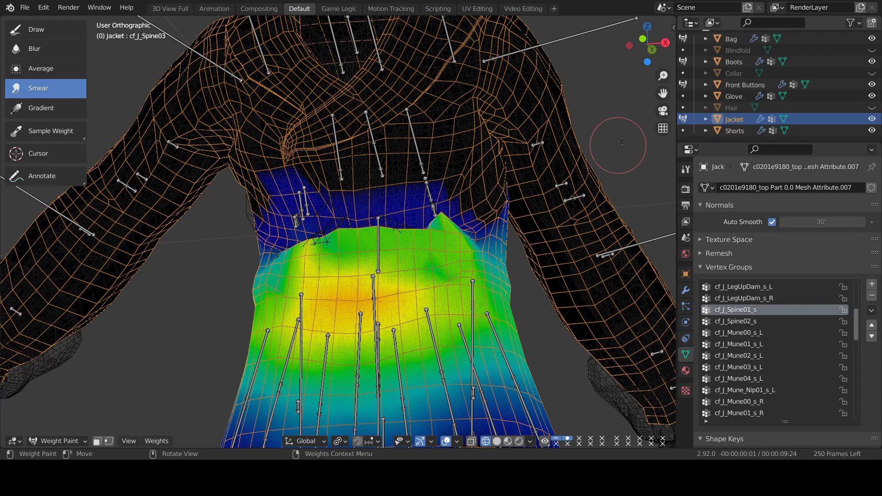
Put Armature_body in Rest Position and display the viewport in solid shading.
{"action": "scroll", "coordinate": [762, 99], "scroll_direction": "up", "scroll_amount": 6}
{"action": "left_click", "coordinate": [748, 59]}
{"action": "left_click", "coordinate": [832, 222]}
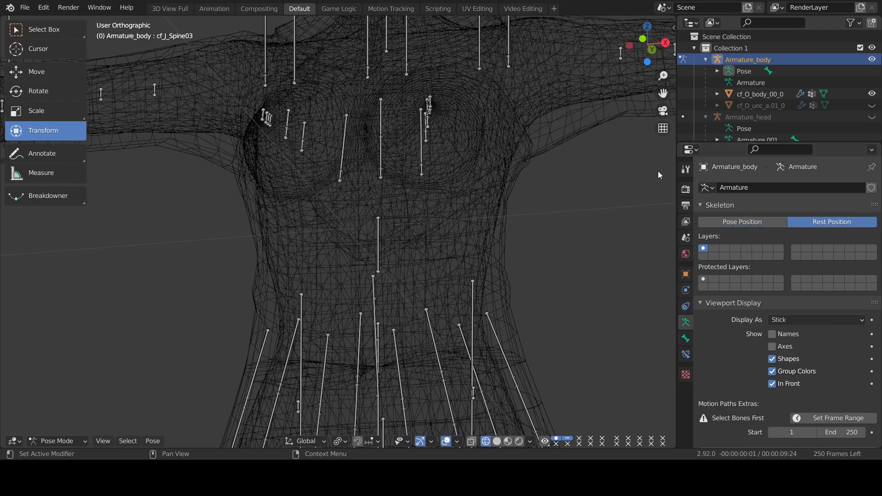
{"action": "scroll", "coordinate": [775, 118], "scroll_direction": "down", "scroll_amount": 5}
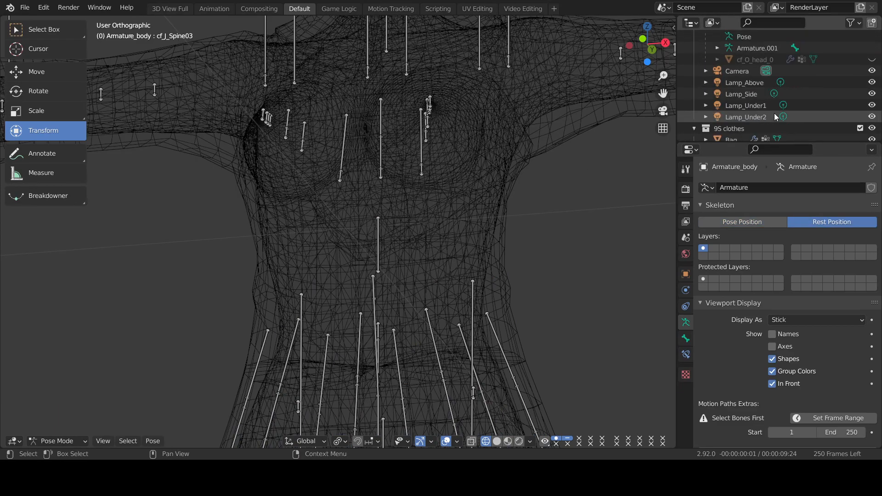
{"action": "scroll", "coordinate": [774, 112], "scroll_direction": "down", "scroll_amount": 5}
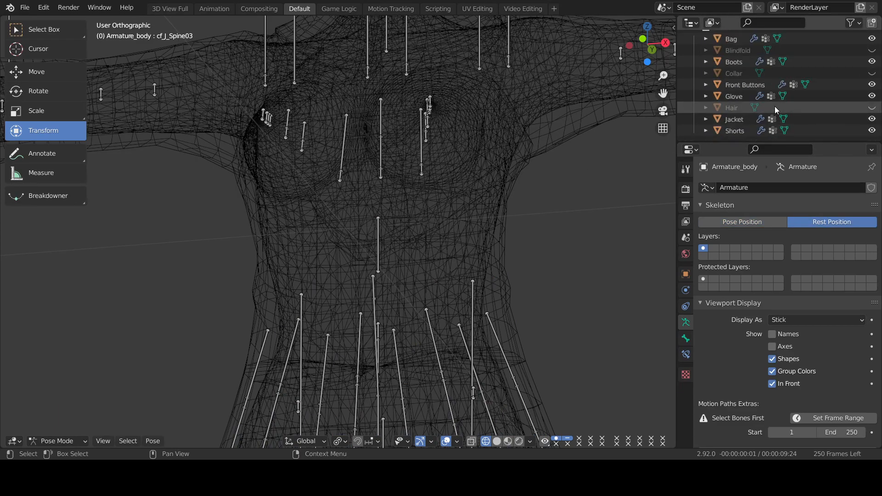
{"action": "left_click", "coordinate": [497, 442]}
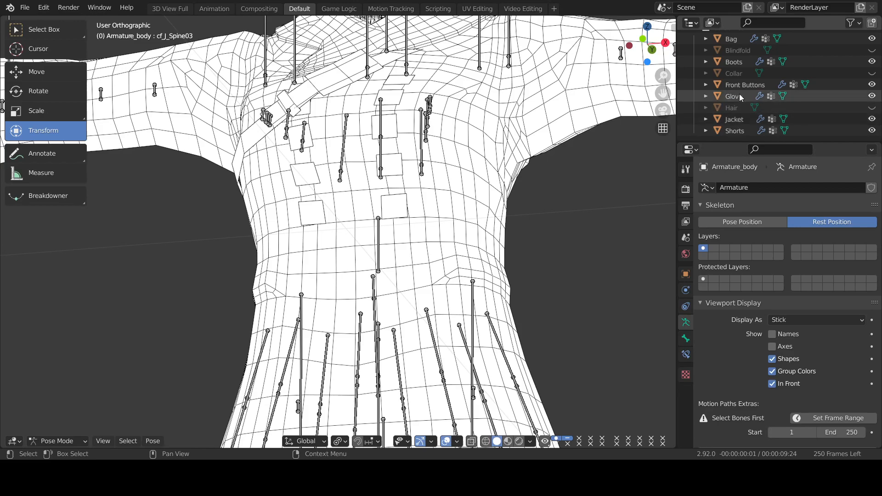
Smear the Jacket's cf_J_Spine01_s weights at the upper abdomen, and blur them down across the front of the waist.
{"action": "left_click", "coordinate": [737, 121]}
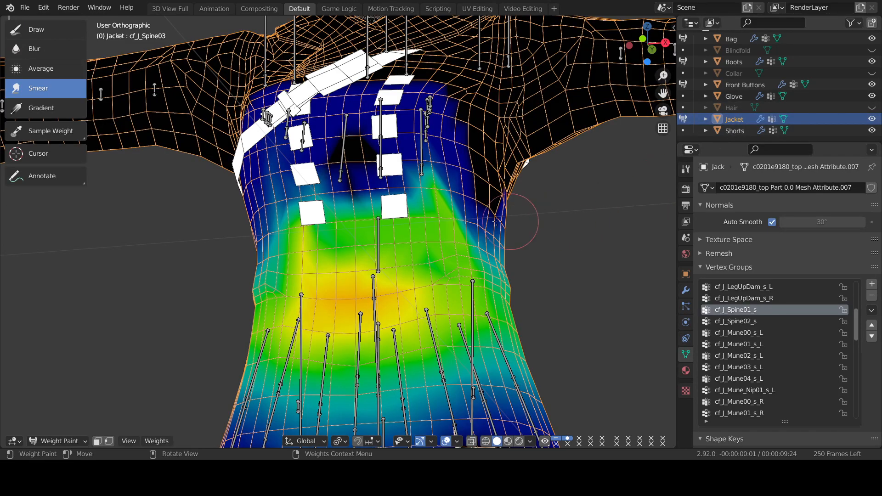
{"action": "mouse_move", "coordinate": [298, 225]}
{"action": "left_mouse_down"}
{"action": "mouse_move", "coordinate": [414, 193]}
{"action": "mouse_move", "coordinate": [314, 201]}
{"action": "left_mouse_up"}
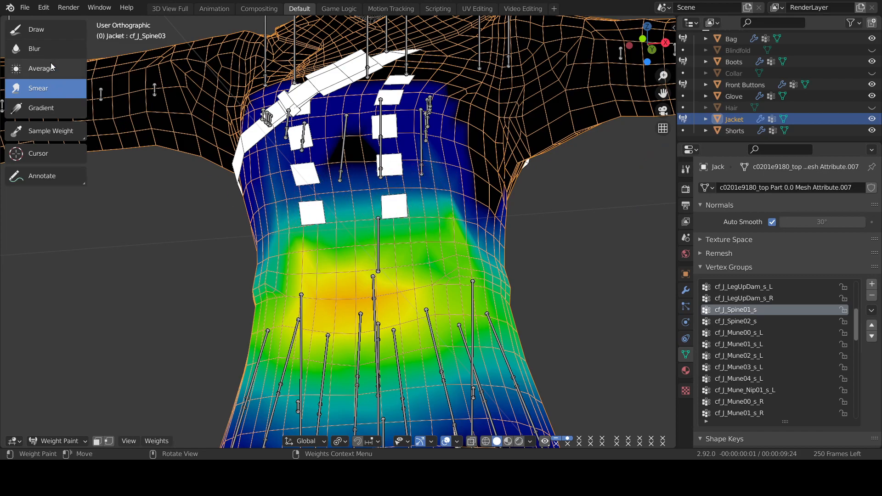
{"action": "left_click", "coordinate": [35, 48]}
{"action": "mouse_move", "coordinate": [386, 210]}
{"action": "left_mouse_down"}
{"action": "mouse_move", "coordinate": [435, 192]}
{"action": "mouse_move", "coordinate": [455, 216]}
{"action": "mouse_move", "coordinate": [338, 192]}
{"action": "mouse_move", "coordinate": [329, 161]}
{"action": "mouse_move", "coordinate": [286, 192]}
{"action": "left_mouse_up"}
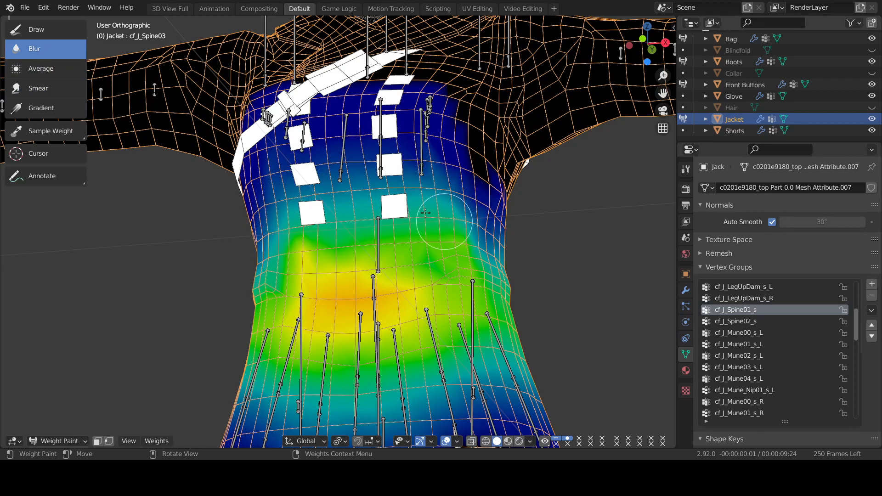
{"action": "mouse_move", "coordinate": [338, 272]}
{"action": "left_mouse_down"}
{"action": "mouse_move", "coordinate": [325, 304]}
{"action": "mouse_move", "coordinate": [430, 285]}
{"action": "left_mouse_up"}
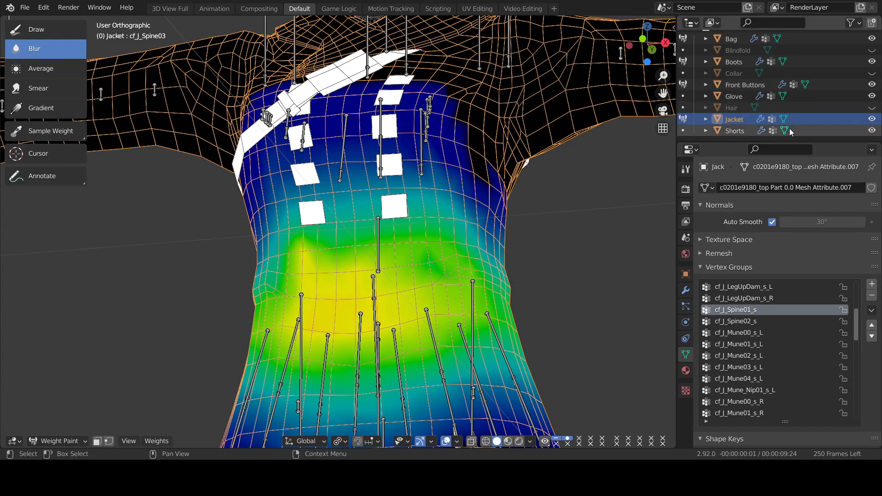
Switch Armature_body back to Pose Position.
{"action": "scroll", "coordinate": [793, 134], "scroll_direction": "up", "scroll_amount": 3}
{"action": "scroll", "coordinate": [788, 132], "scroll_direction": "up", "scroll_amount": 6}
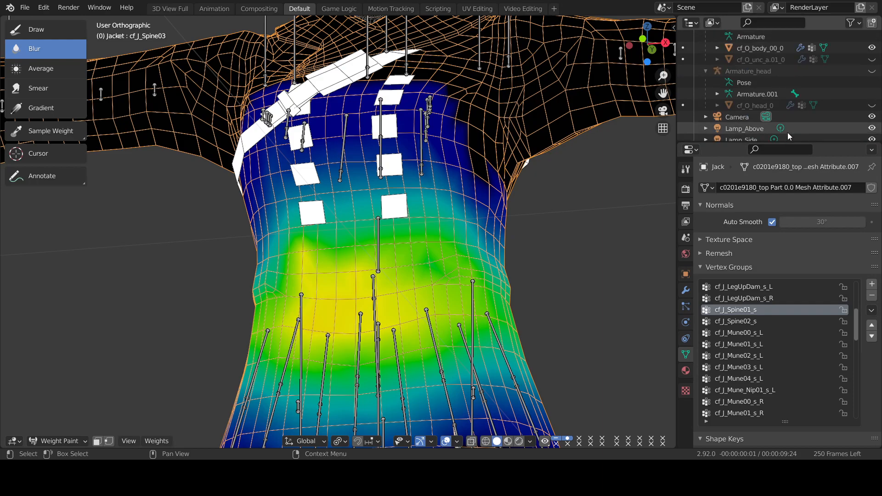
{"action": "left_click", "coordinate": [783, 59]}
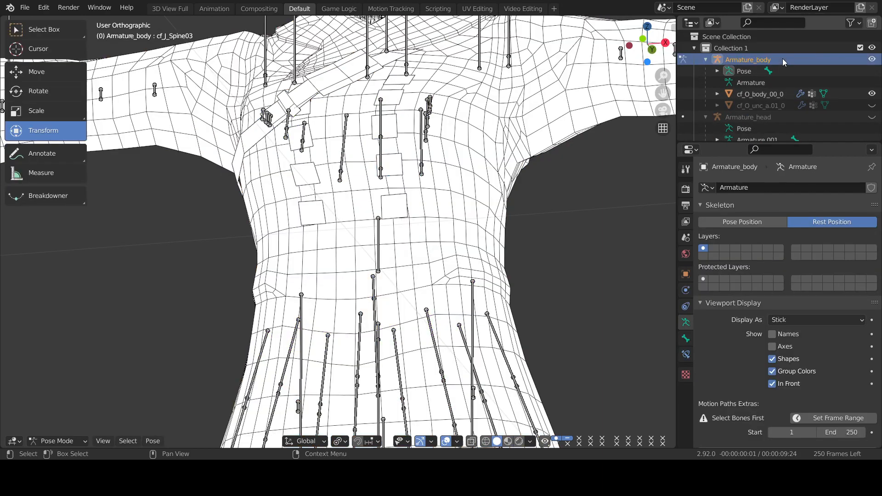
{"action": "left_click", "coordinate": [768, 221]}
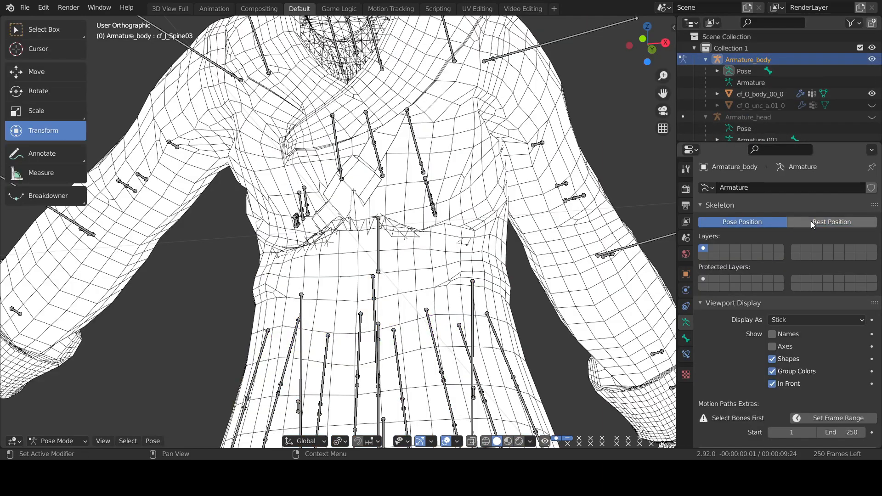
Blur the posed Jacket's cf_J_Spine01_s weights along the crease above the waist, checking it from the side and front.
{"action": "scroll", "coordinate": [751, 119], "scroll_direction": "down", "scroll_amount": 8}
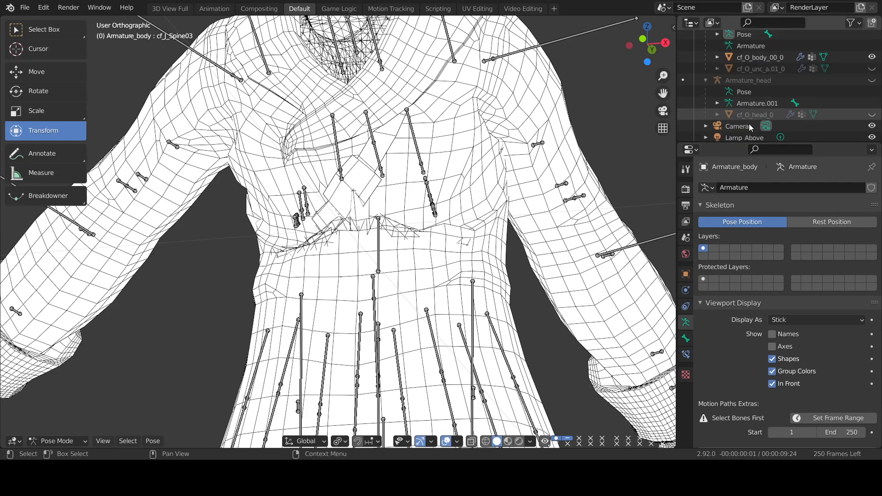
{"action": "left_click", "coordinate": [735, 120]}
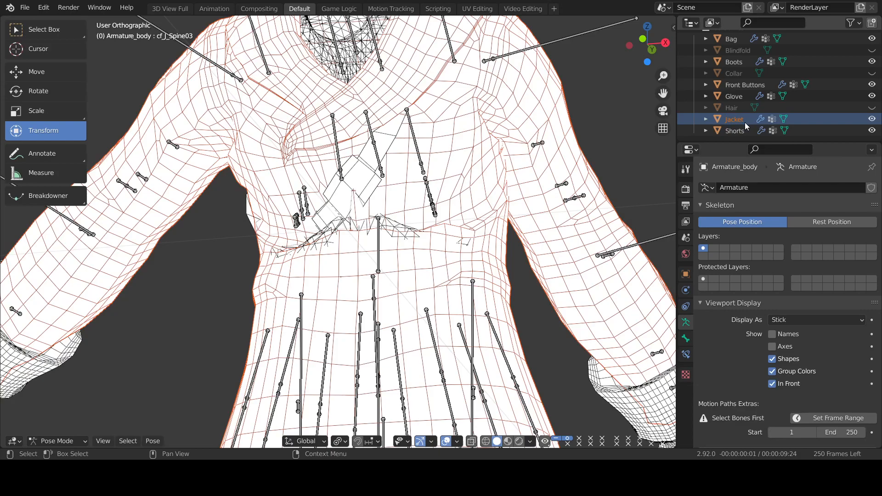
{"action": "left_click", "coordinate": [718, 119]}
{"action": "mouse_move", "coordinate": [459, 219]}
{"action": "left_mouse_down"}
{"action": "mouse_move", "coordinate": [402, 225]}
{"action": "mouse_move", "coordinate": [478, 231]}
{"action": "mouse_move", "coordinate": [460, 241]}
{"action": "mouse_move", "coordinate": [483, 230]}
{"action": "mouse_move", "coordinate": [462, 248]}
{"action": "left_mouse_up"}
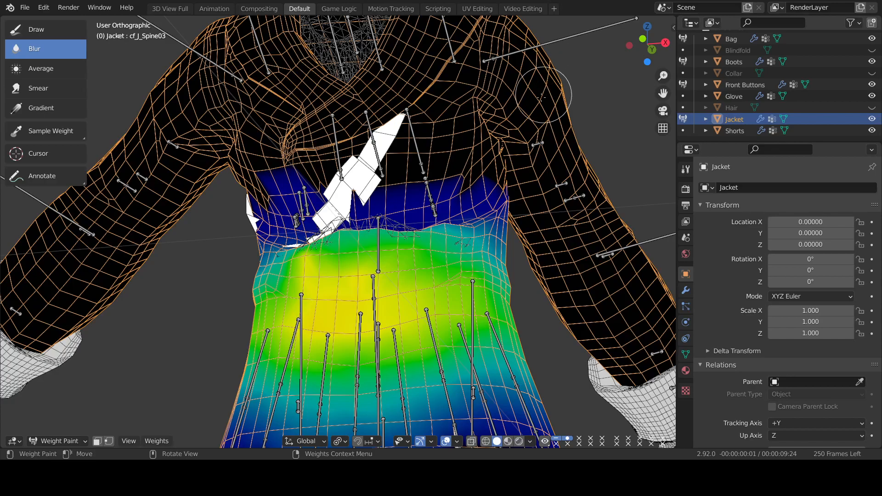
{"action": "mouse_move", "coordinate": [648, 44]}
{"action": "left_mouse_down"}
{"action": "mouse_move", "coordinate": [689, 62]}
{"action": "mouse_move", "coordinate": [657, 60]}
{"action": "left_mouse_up"}
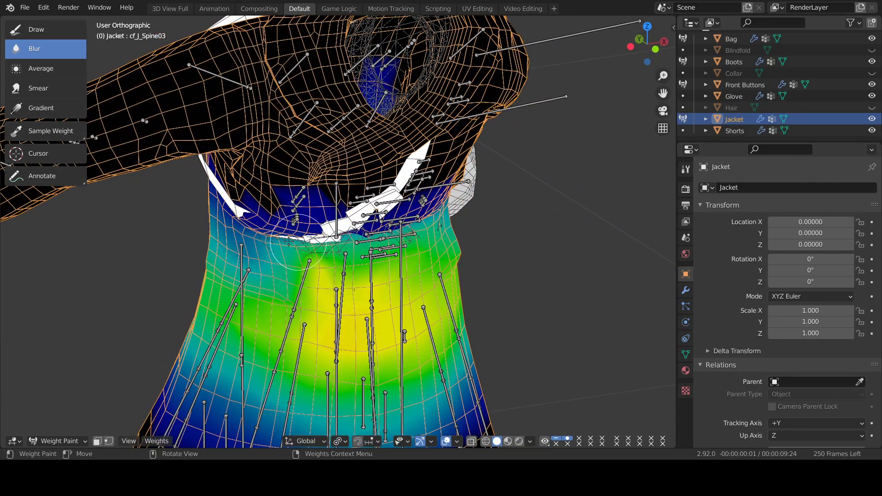
{"action": "mouse_move", "coordinate": [641, 42]}
{"action": "left_mouse_down"}
{"action": "mouse_move", "coordinate": [575, 41]}
{"action": "mouse_move", "coordinate": [613, 25]}
{"action": "left_mouse_up"}
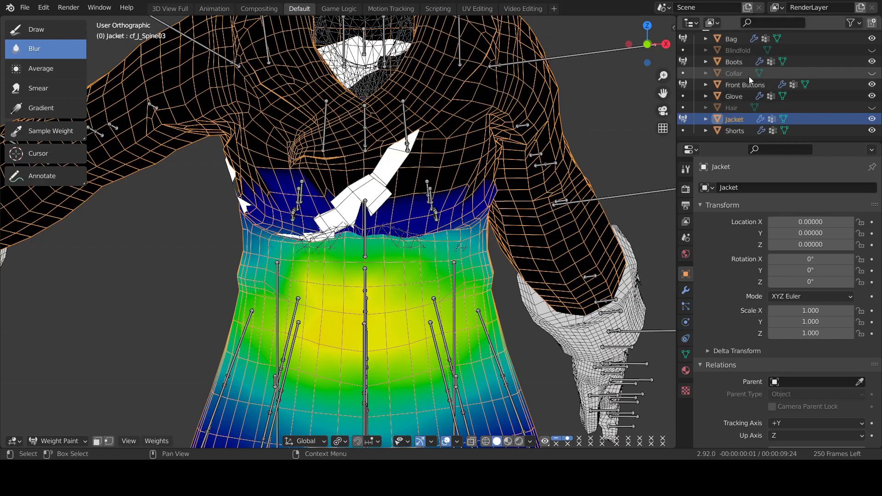
Return Armature_body to Rest Position.
{"action": "scroll", "coordinate": [771, 127], "scroll_direction": "up", "scroll_amount": 1}
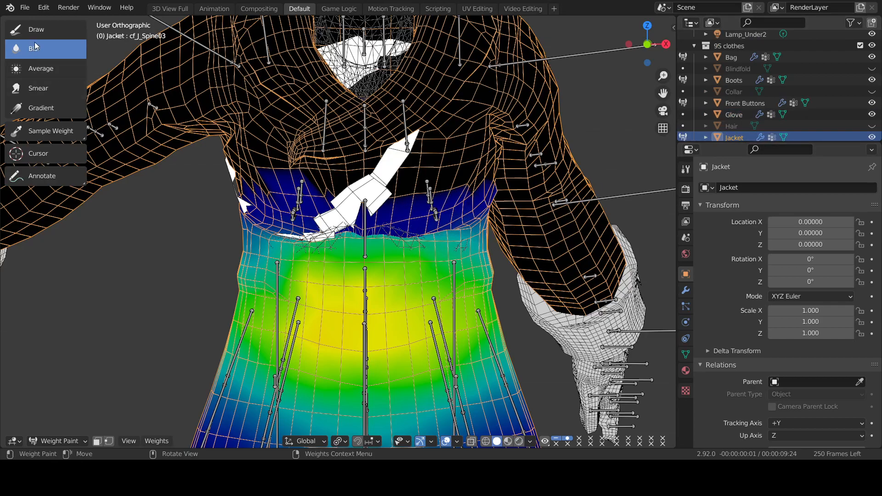
{"action": "scroll", "coordinate": [771, 105], "scroll_direction": "down", "scroll_amount": 1}
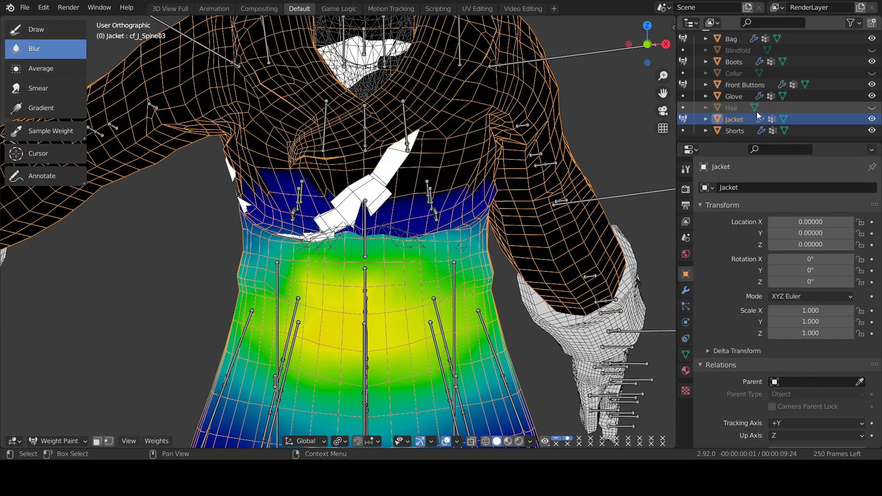
{"action": "scroll", "coordinate": [754, 115], "scroll_direction": "up", "scroll_amount": 5}
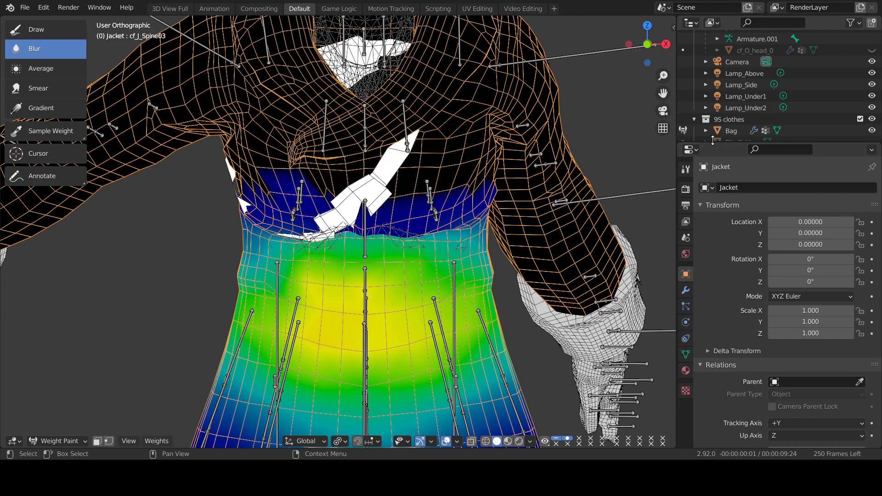
{"action": "scroll", "coordinate": [752, 112], "scroll_direction": "up", "scroll_amount": 5}
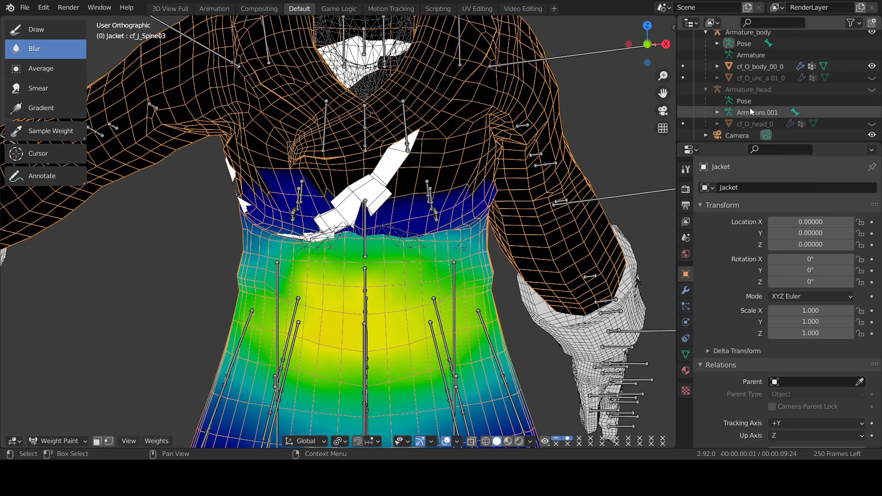
{"action": "left_click", "coordinate": [749, 59]}
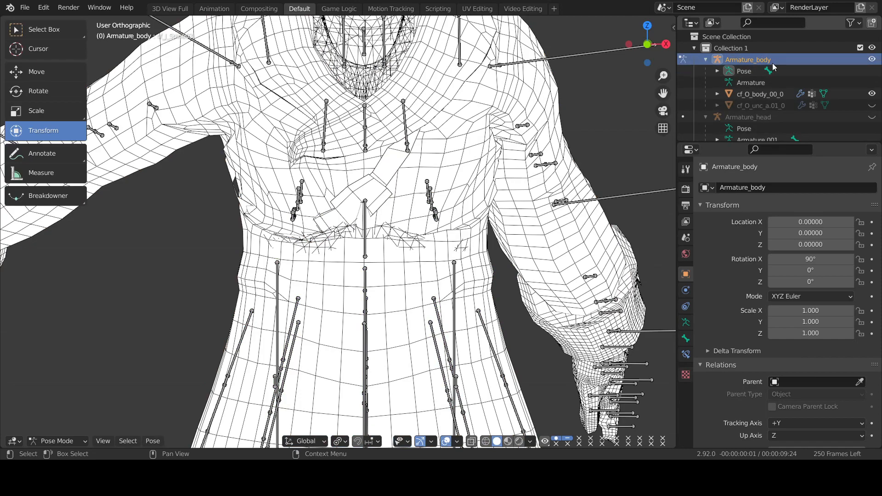
{"action": "left_click", "coordinate": [691, 318]}
{"action": "left_click", "coordinate": [820, 222]}
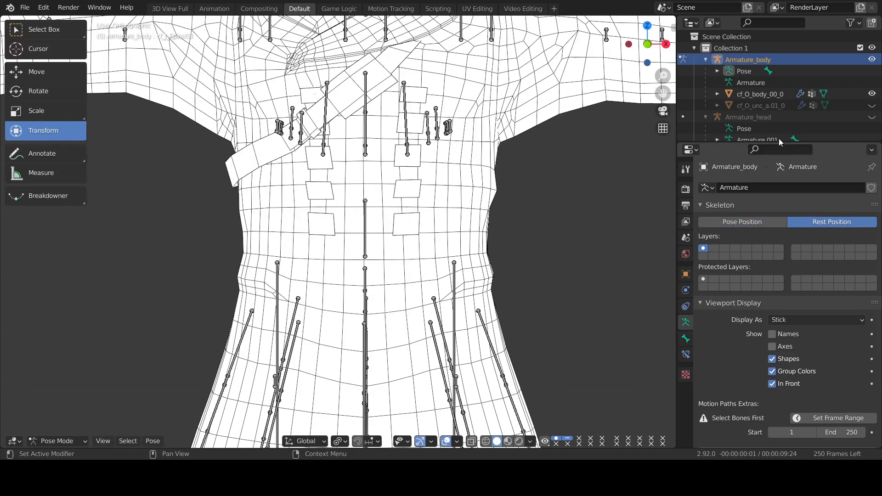
Add cf_J_Spine01_s weight across the Jacket's upper abdomen with the Draw brush and blend it in with Blur.
{"action": "scroll", "coordinate": [779, 128], "scroll_direction": "down", "scroll_amount": 5}
{"action": "scroll", "coordinate": [780, 131], "scroll_direction": "down", "scroll_amount": 4}
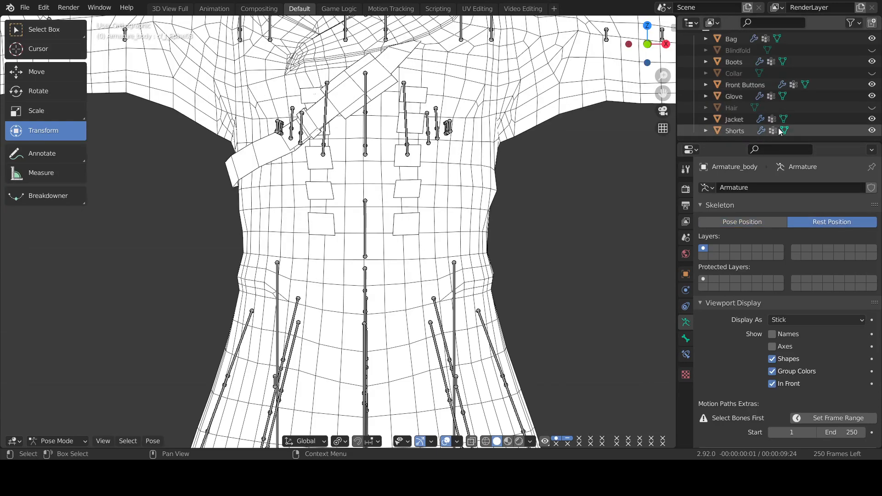
{"action": "left_click", "coordinate": [746, 119]}
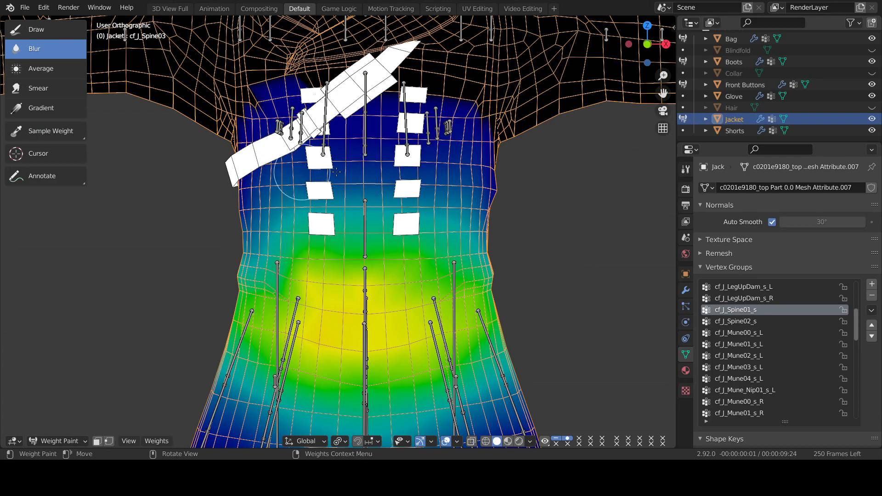
{"action": "right_click", "coordinate": [137, 229]}
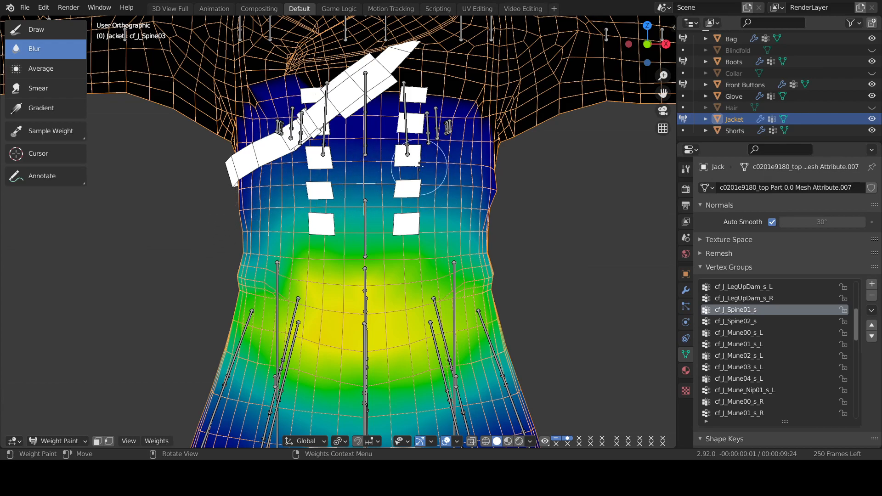
{"action": "left_click", "coordinate": [35, 30]}
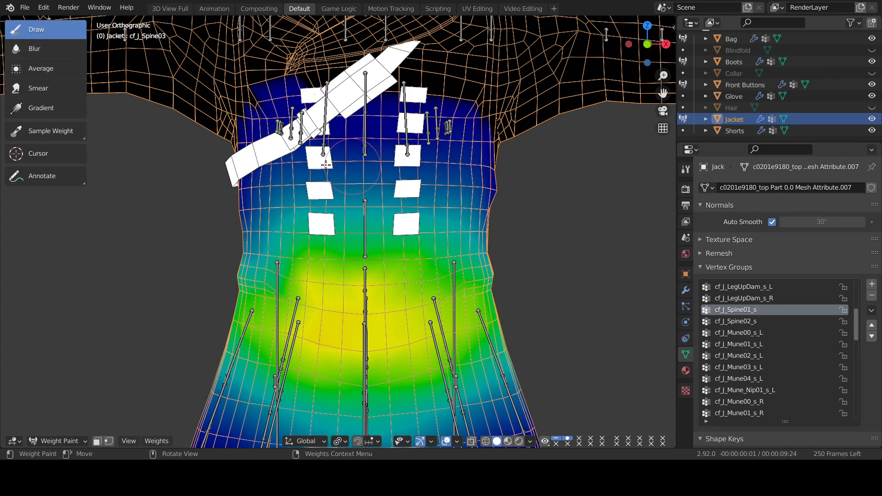
{"action": "left_click_drag", "start_coordinate": [329, 164], "coordinate": [311, 167]}
{"action": "left_click", "coordinate": [34, 49]}
{"action": "mouse_move", "coordinate": [368, 189]}
{"action": "left_mouse_down"}
{"action": "mouse_move", "coordinate": [345, 178]}
{"action": "mouse_move", "coordinate": [345, 161]}
{"action": "mouse_move", "coordinate": [391, 171]}
{"action": "mouse_move", "coordinate": [413, 164]}
{"action": "left_mouse_up"}
Add a dab of cf_J_Spine01_s weight on the character's left side of the upper abdomen and blur it into the surroundings.
{"action": "left_click", "coordinate": [30, 35]}
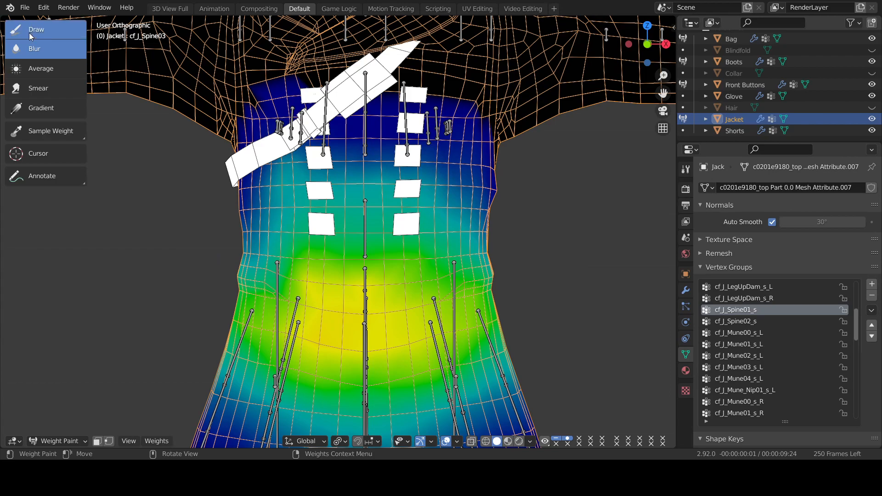
{"action": "left_click", "coordinate": [440, 183]}
{"action": "left_click", "coordinate": [58, 50]}
{"action": "left_click_drag", "start_coordinate": [432, 217], "coordinate": [448, 179]}
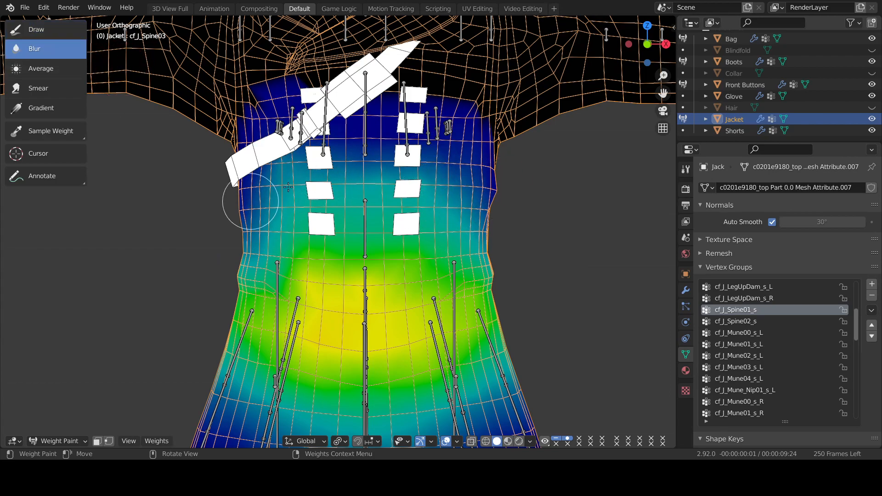